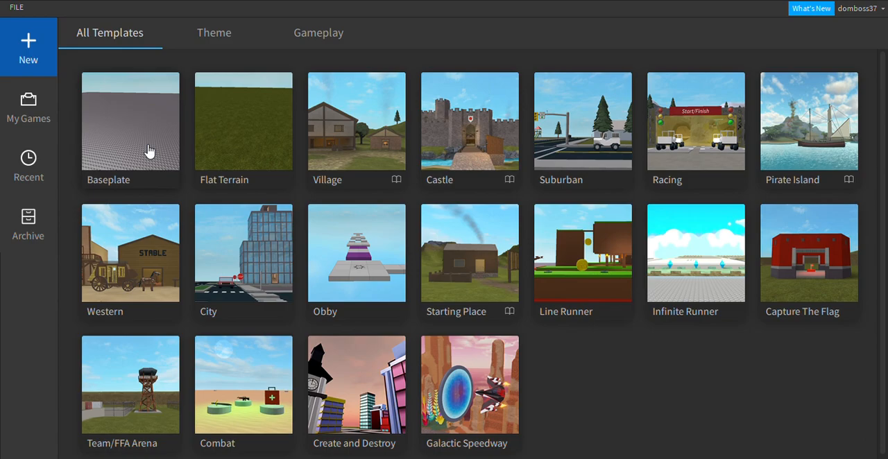
Create a new place from the Baseplate template.
click(148, 152)
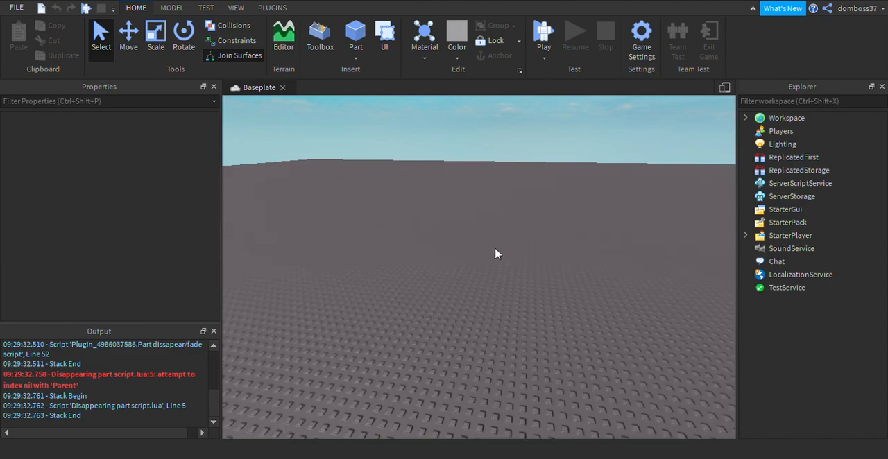
right_drag(442, 262, 545, 207)
key(w)
right_drag(471, 230, 478, 230)
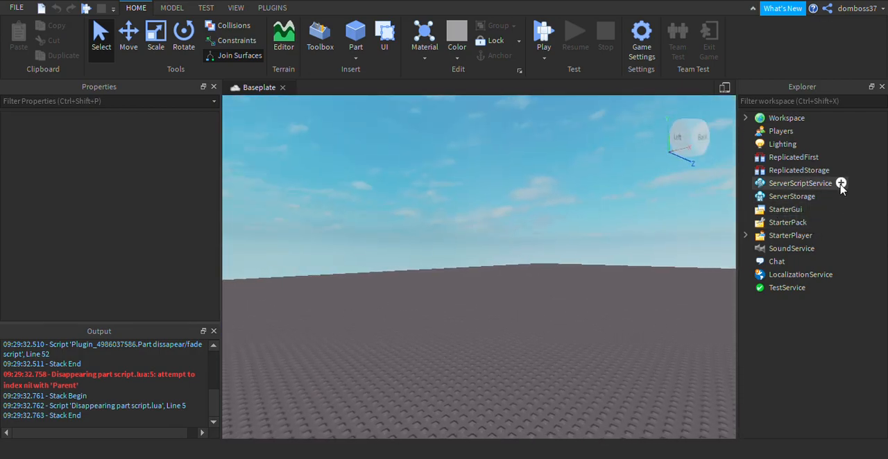
Add a script to ServerScriptService and name it leaderstats.
click(832, 186)
click(783, 208)
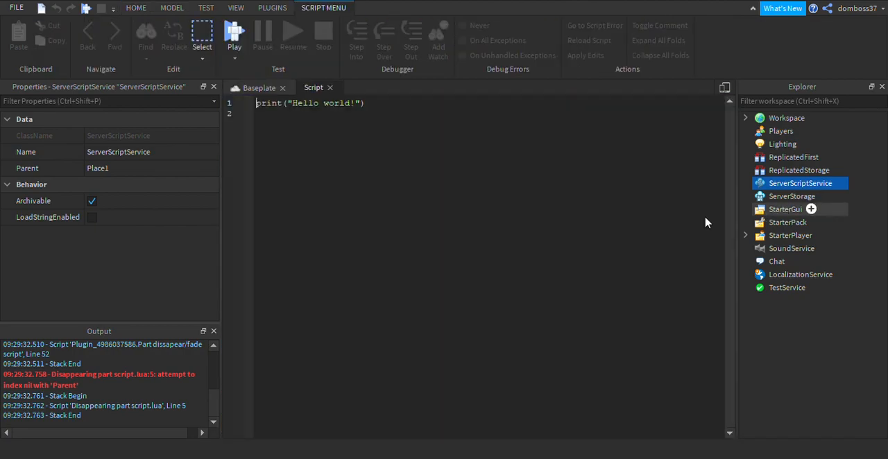
click(102, 170)
text(l)
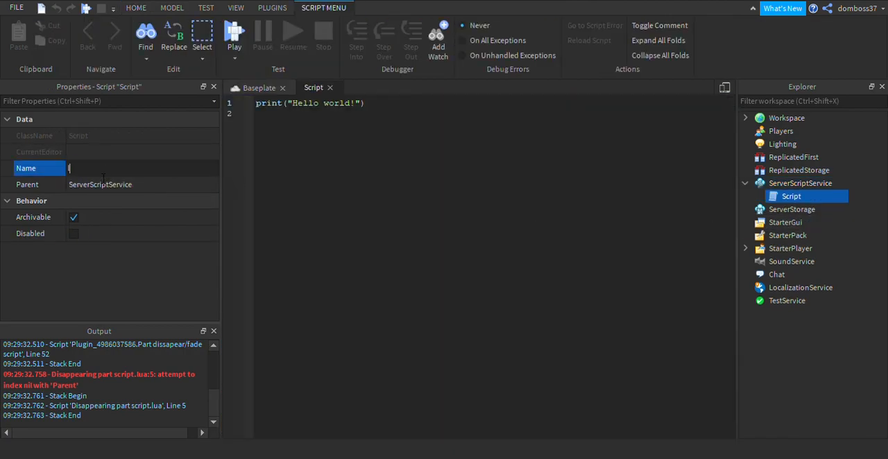
text(eaderstats)
key(Return)
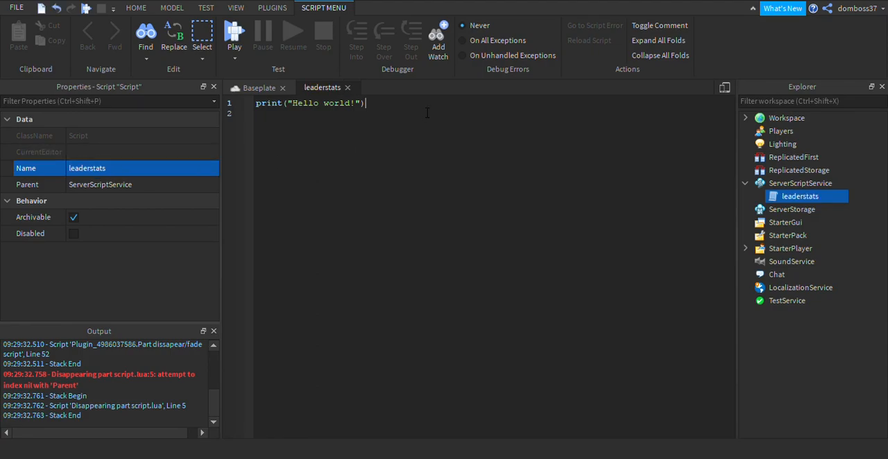
Replace the default print line with a game.Players.PlayerAdded:Connect(function(player) handler closed by end).
click(229, 104)
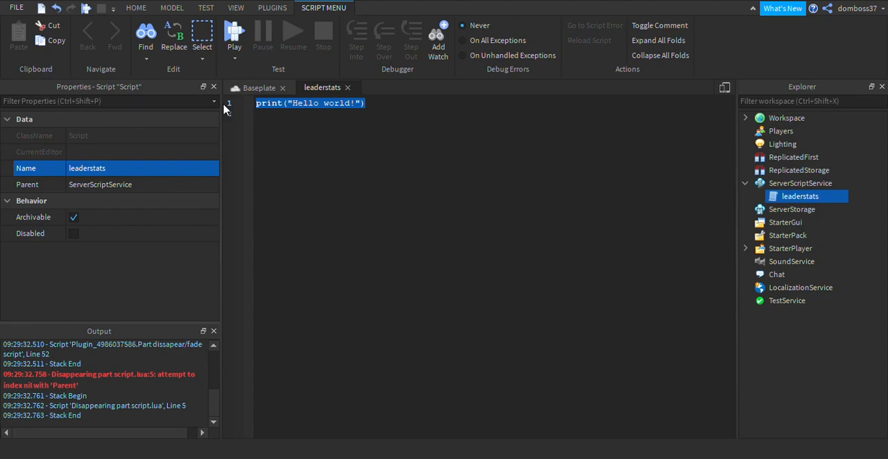
text(game.F)
text(layers)
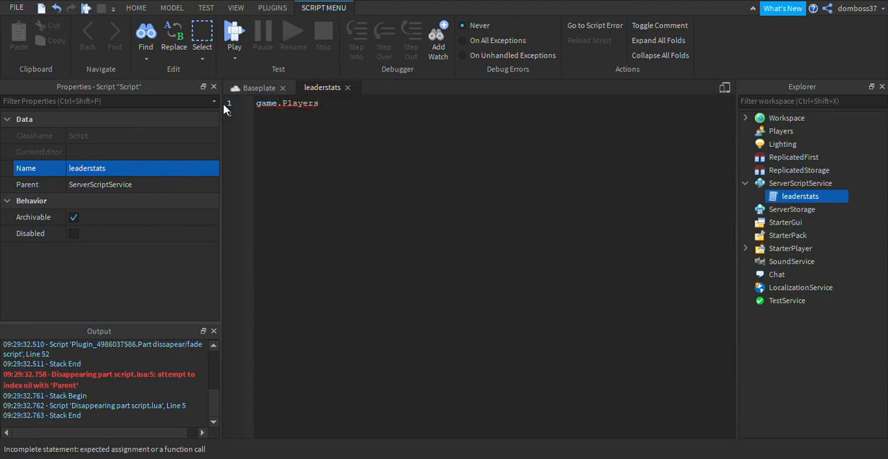
text(.PlayerAdded:C)
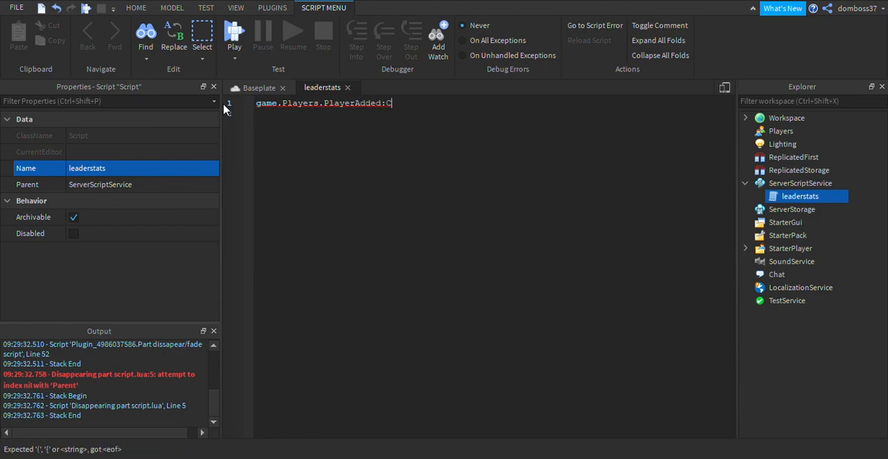
text(onnect(function(player))
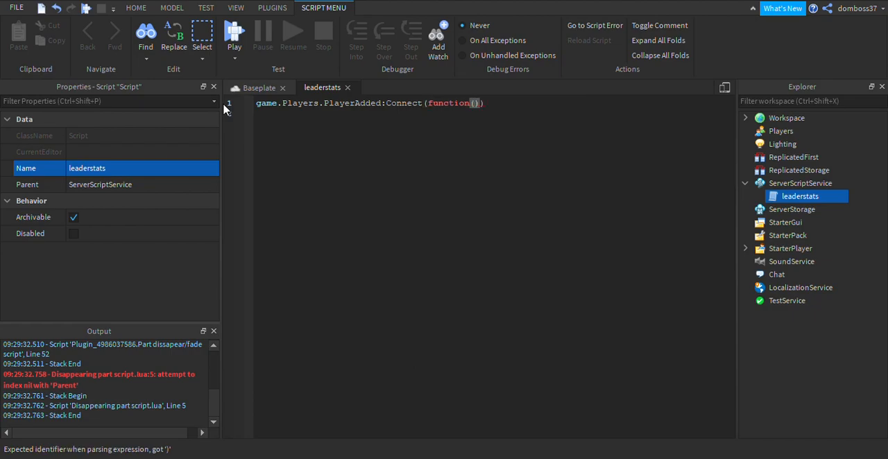
key(Return)
key(BackSpace)
key(Return)
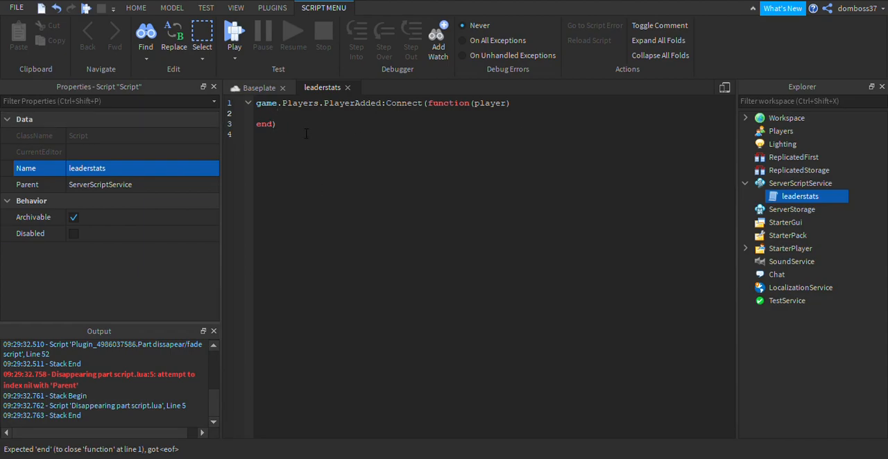
drag(279, 125, 256, 128)
click(293, 127)
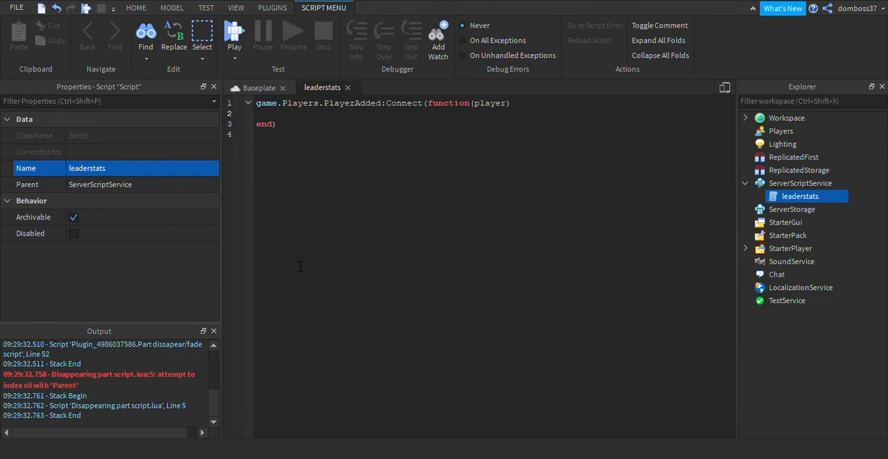
Inside the PlayerAdded function, declare local stats = Instance.new("Folder",player).
text(loc)
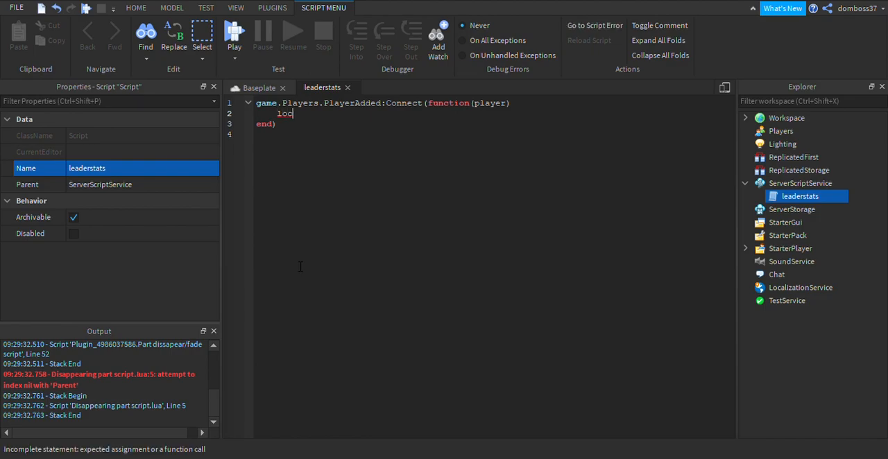
text(al stats =)
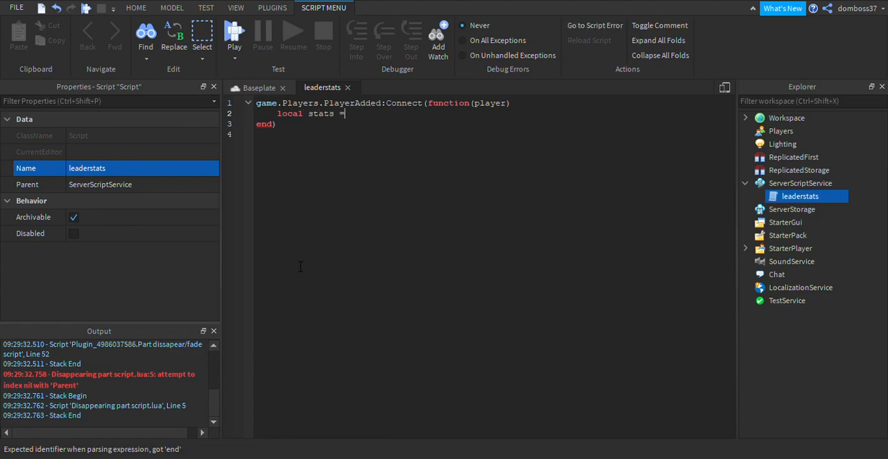
text( Instance)
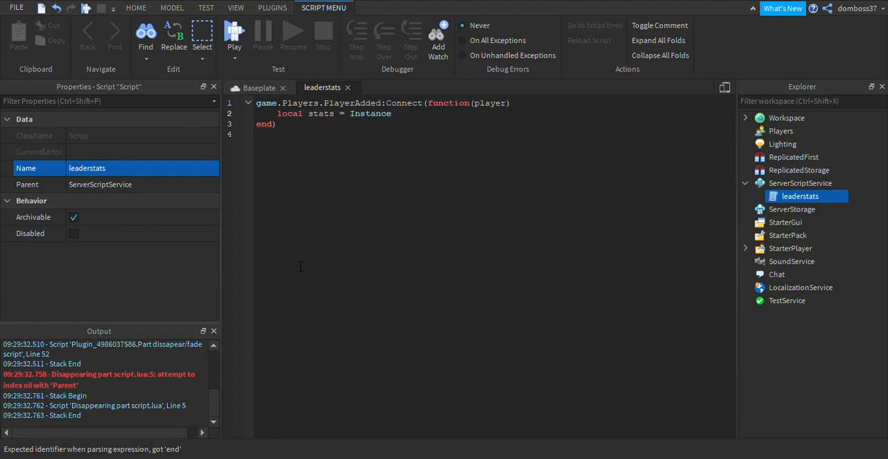
text(.new("Folder",)
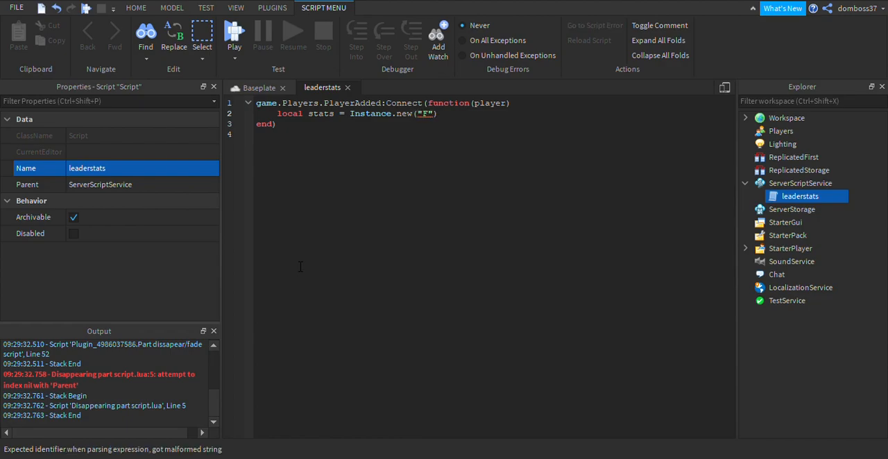
text(player)
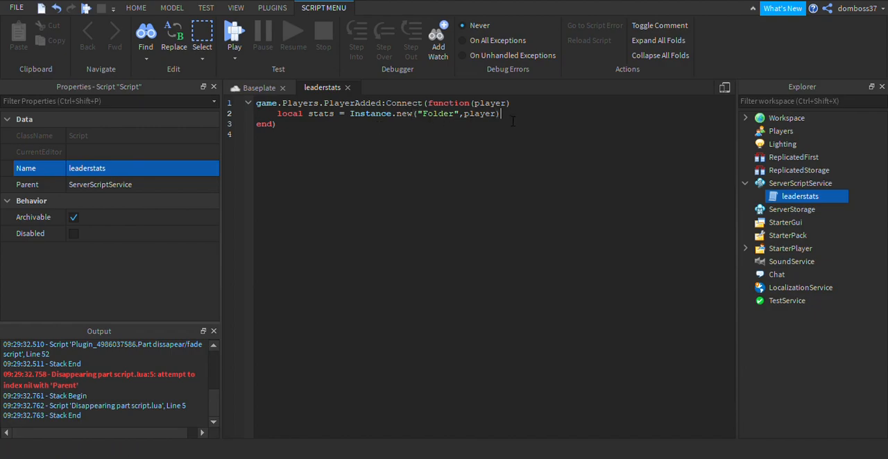
Name the folder with the line stats.Name = "leaderstats".
key(Return)
text(stats.)
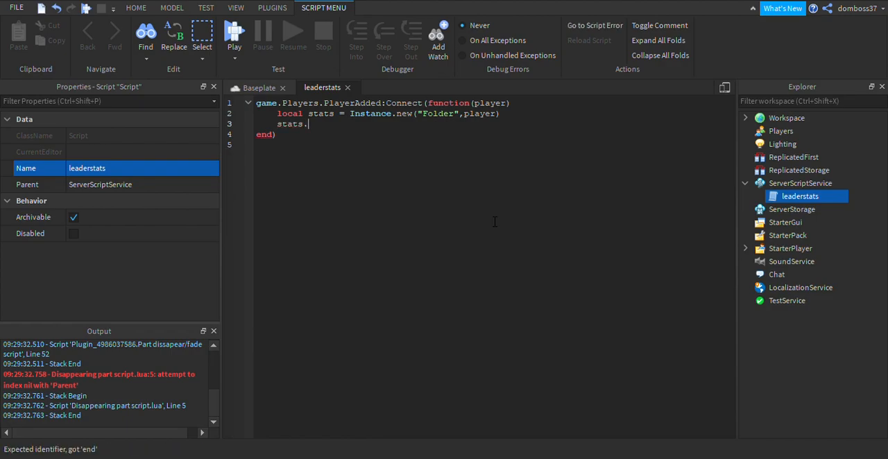
text(Name = "l)
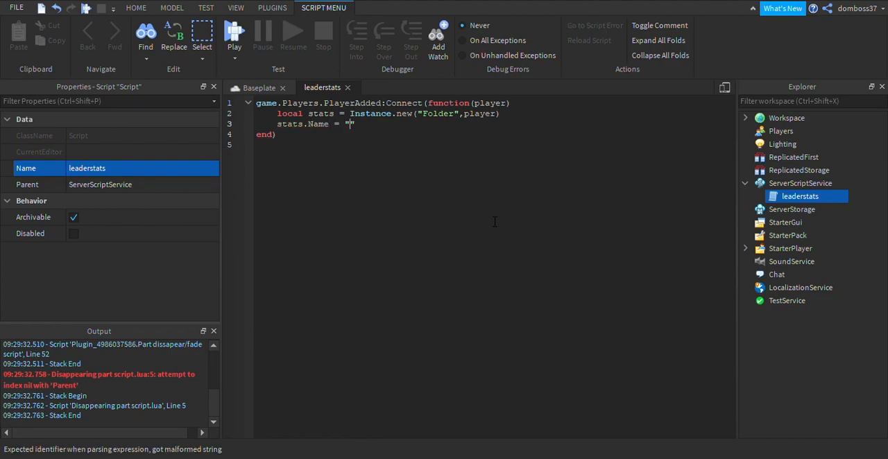
text(eaderstats")
After a blank line, declare local rep = Instance.new("NumberValue",stats).
key(Return)
key(Return)
text(local)
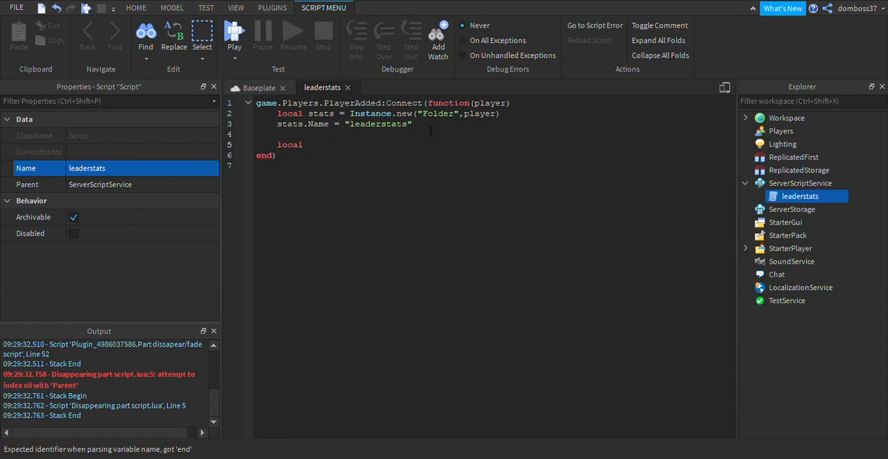
text( rep = )
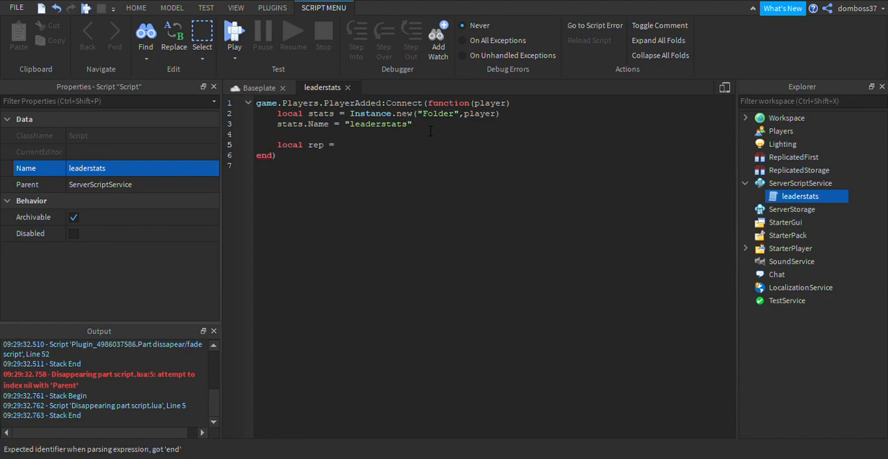
text(Instance.new)
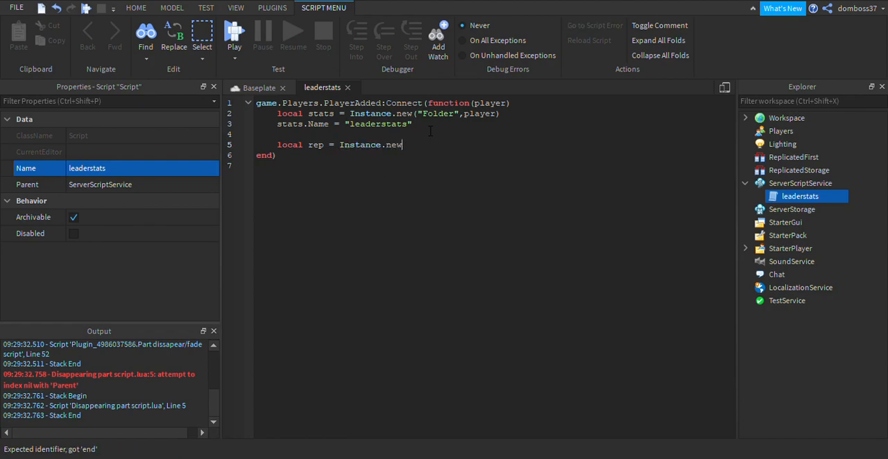
text(("NumberValue")
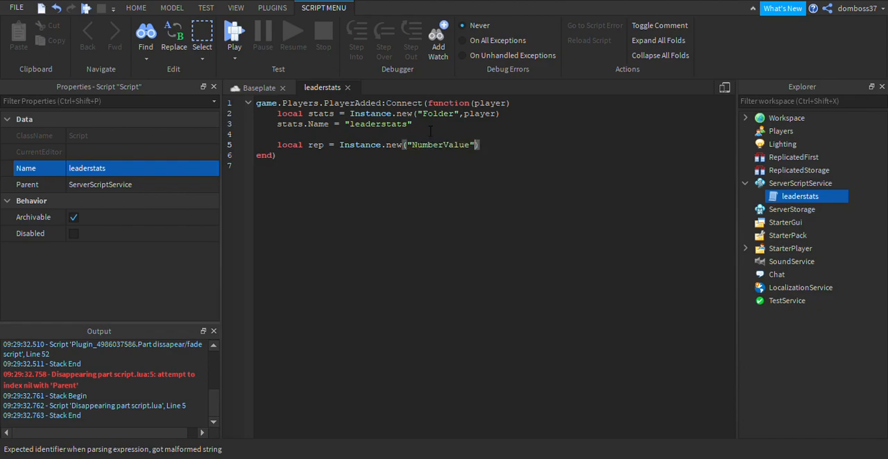
text(,S)
key(BackSpace)
text(stats)
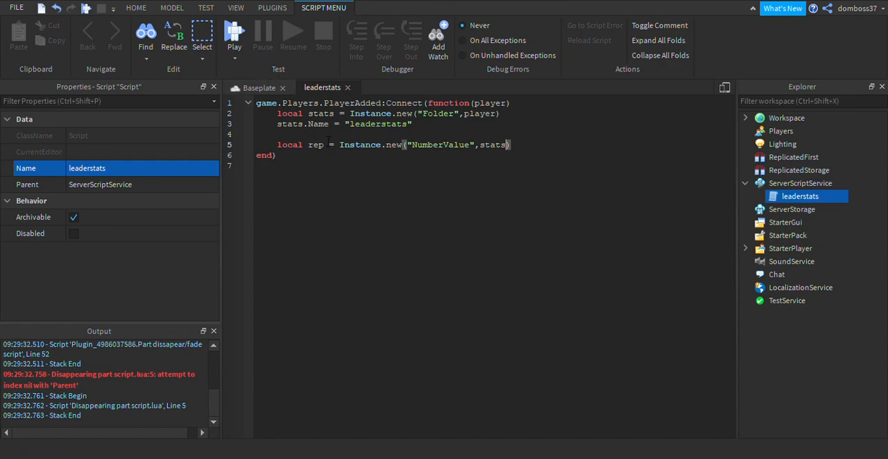
Rename the rep variable to Title and change its instance class to StringValue.
double_click(316, 145)
text(Title)
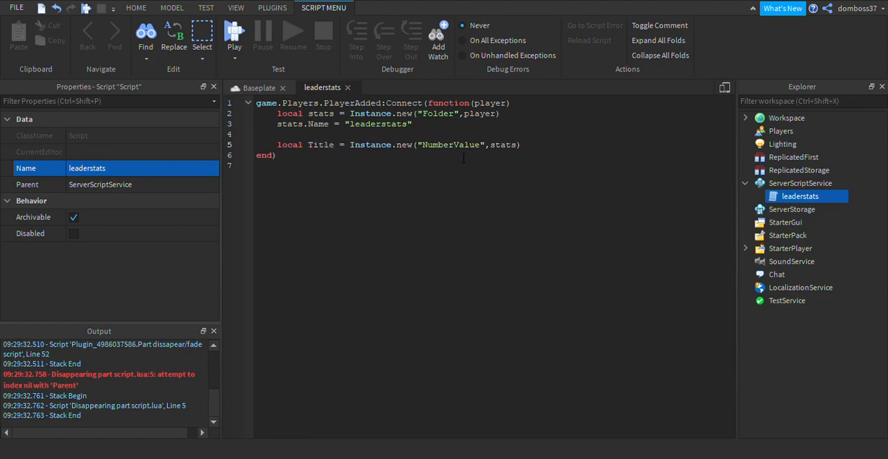
drag(484, 146, 422, 148)
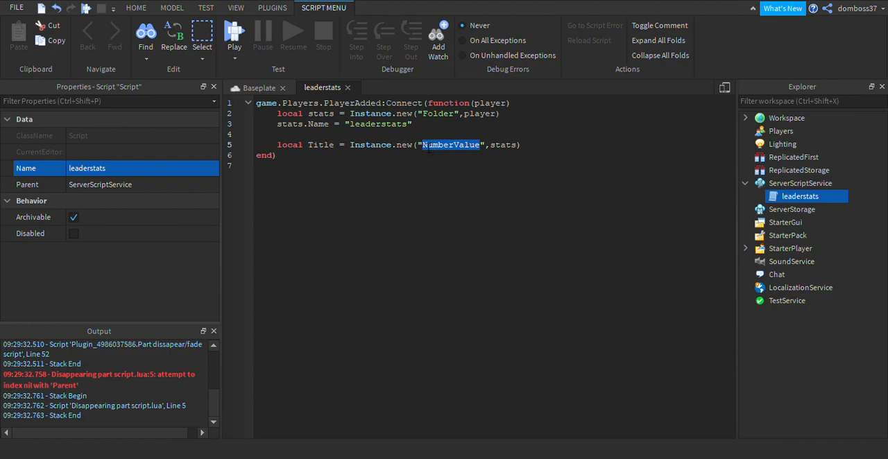
text(St)
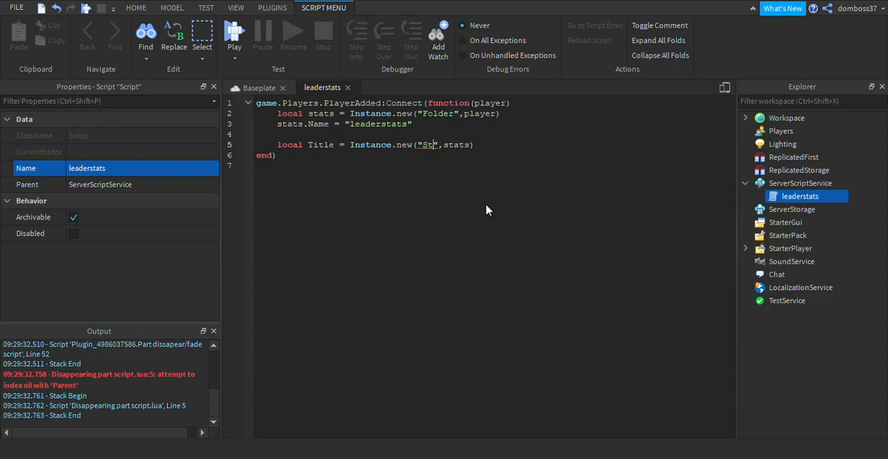
text(ringValue)
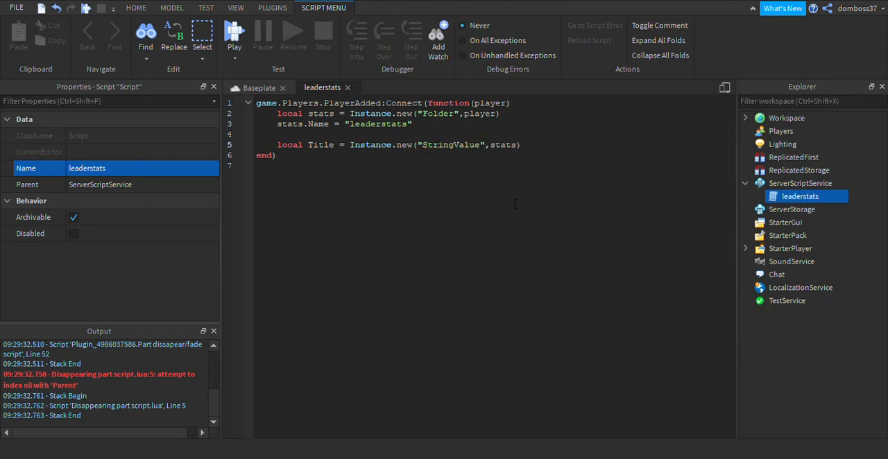
Below the Title declaration, add the line Title.Name = "Status".
click(546, 149)
key(Return)
text(Title.Name =)
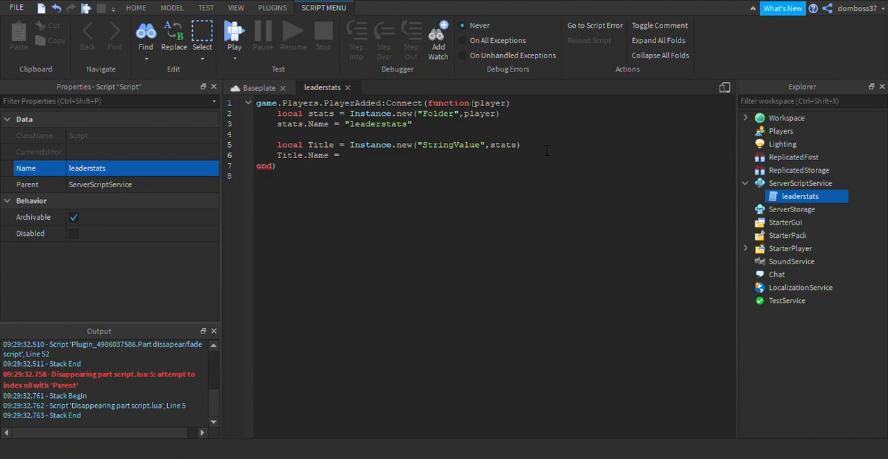
text("Sta)
key(BackSpace)
key(BackSpace)
text(tatus")
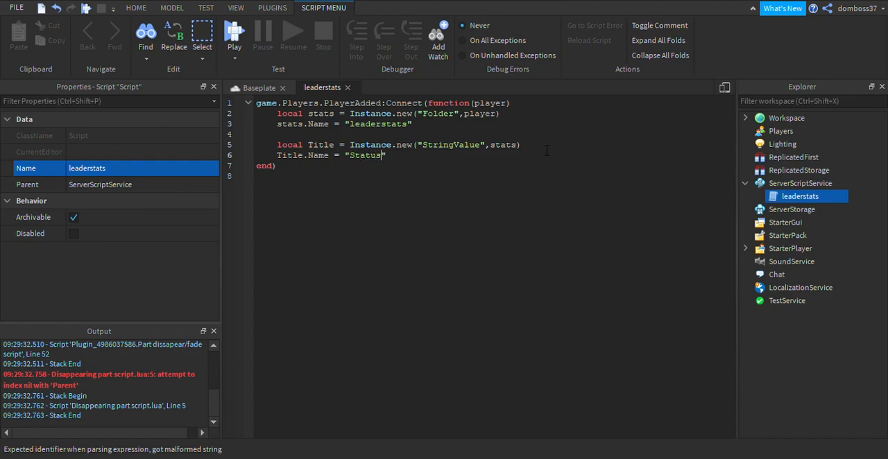
After a blank line, declare local Streak = Instance.new("IntValue", stats).
key(Return)
key(Return)
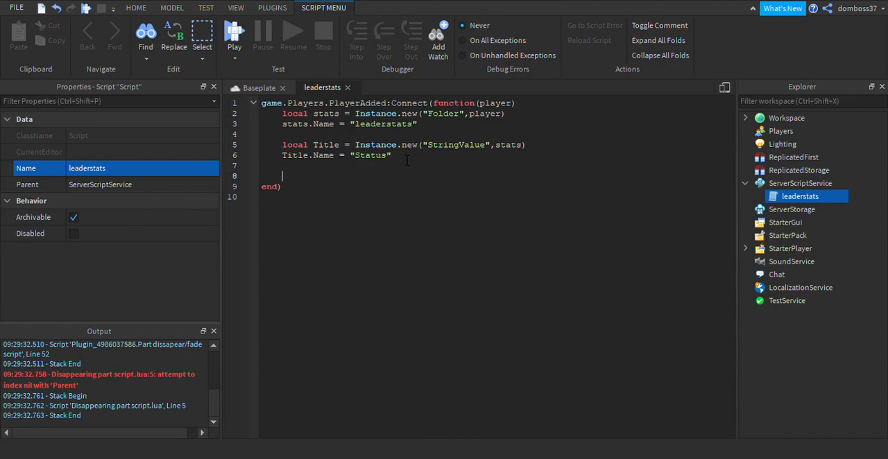
text(local )
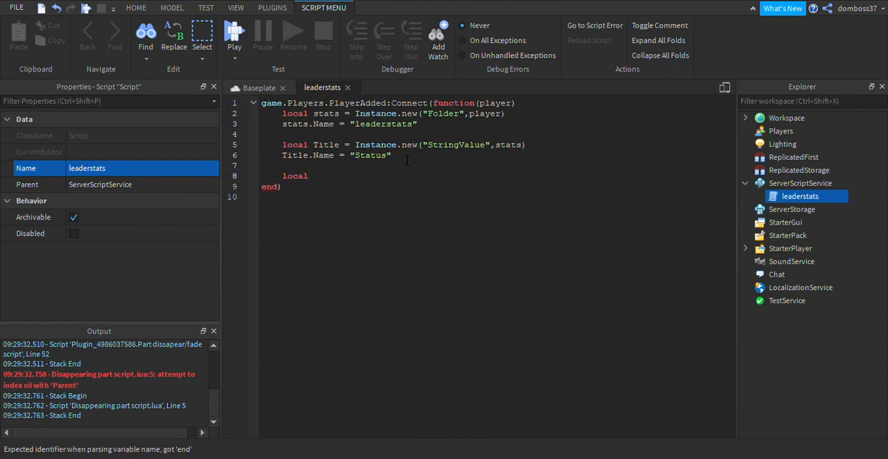
text(Streak = IN)
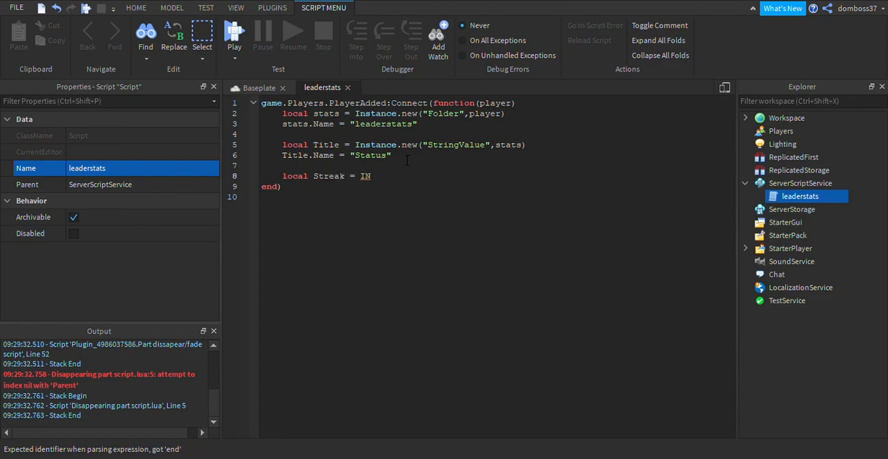
key(Tab)
text(.)
text(new()
text("I)
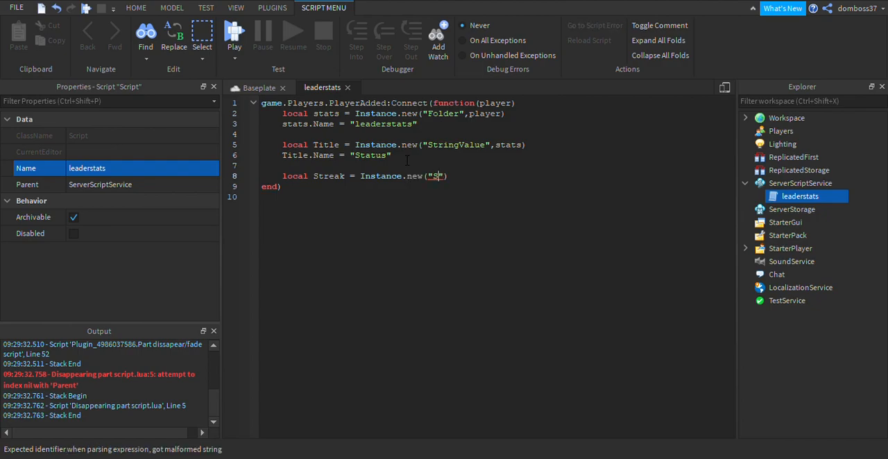
key(Tab)
text(, stats)
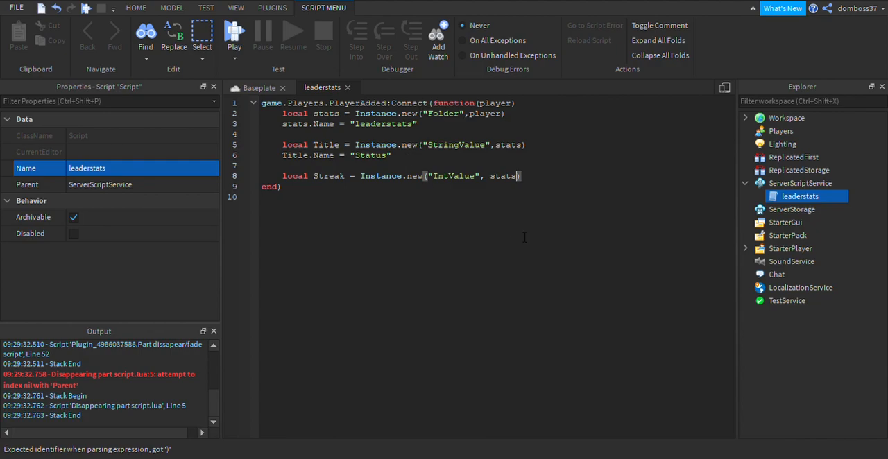
Below the Streak declaration, add the line Streak.Name = "Killstreak", followed by blank lines.
click(539, 183)
text(Streak.)
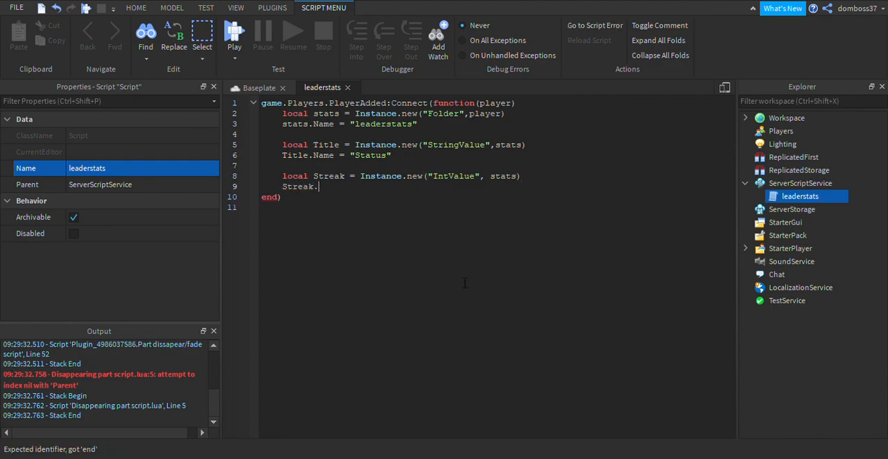
text(Name ="Kill)
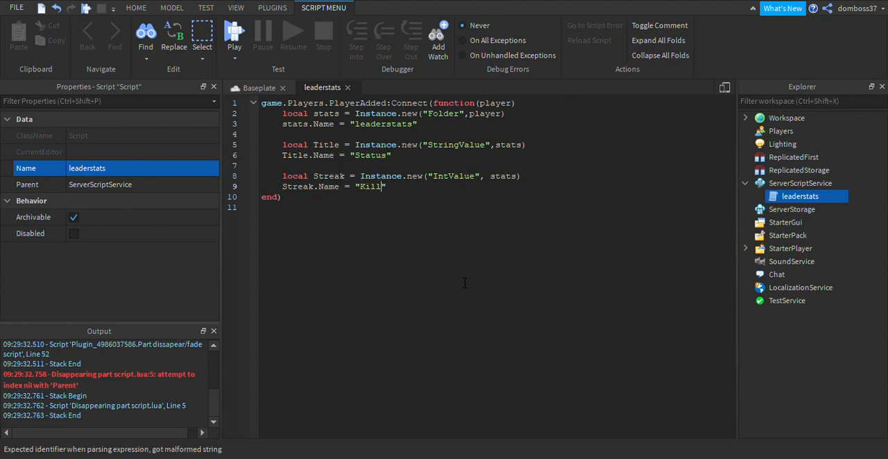
text(s"stre)
key(BackSpace)
key(BackSpace)
key(BackSpace)
key(BackSpace)
text(teak)
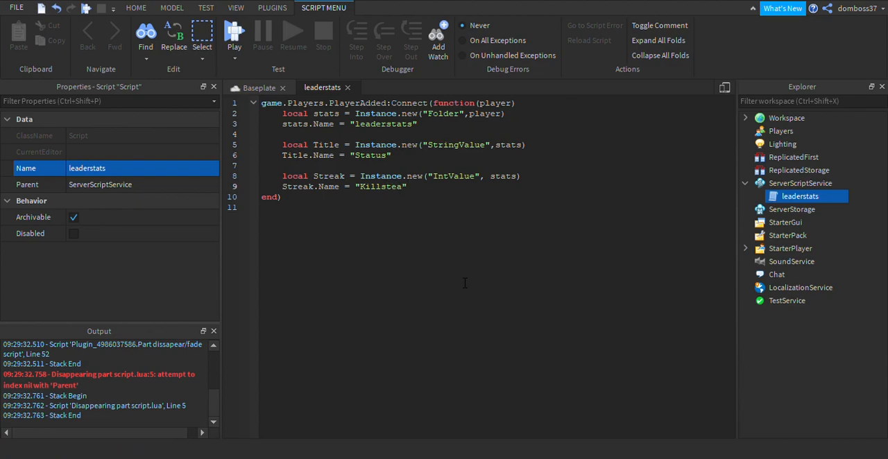
key(BackSpace)
key(BackSpace)
key(BackSpace)
text(reak")
key(Return)
key(Return)
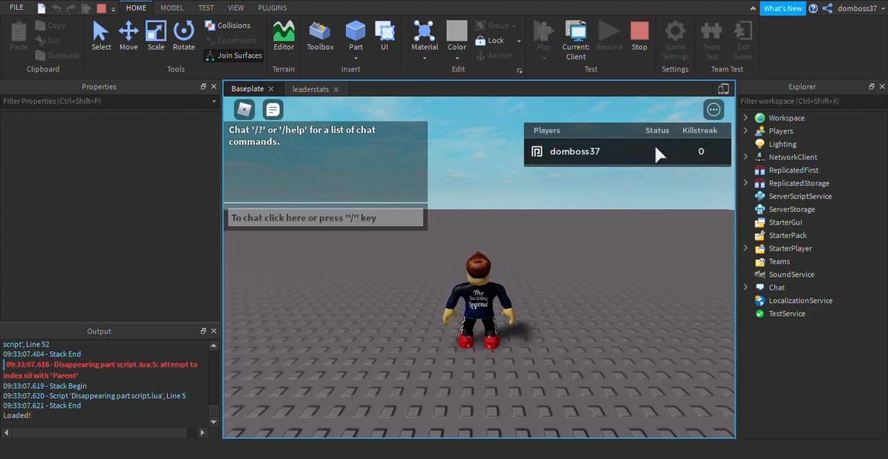
Stop the playtest and add Streak.Value = 0 below the Streak.Name line in the leaderstats script.
click(639, 35)
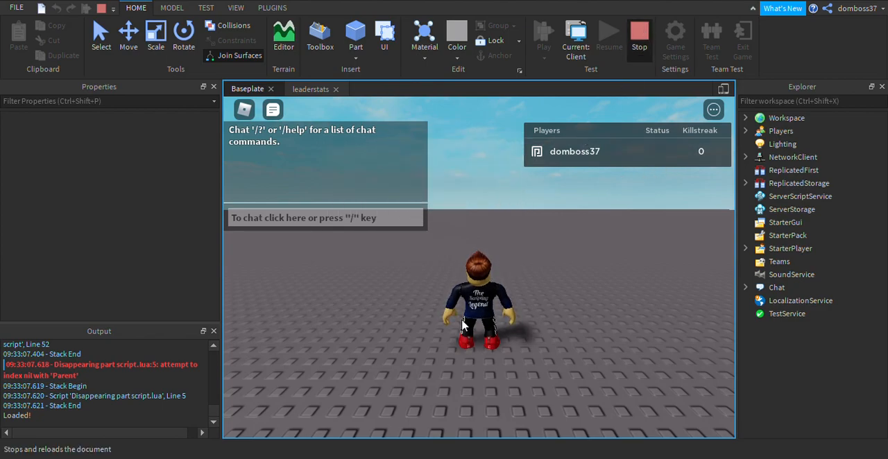
double_click(777, 197)
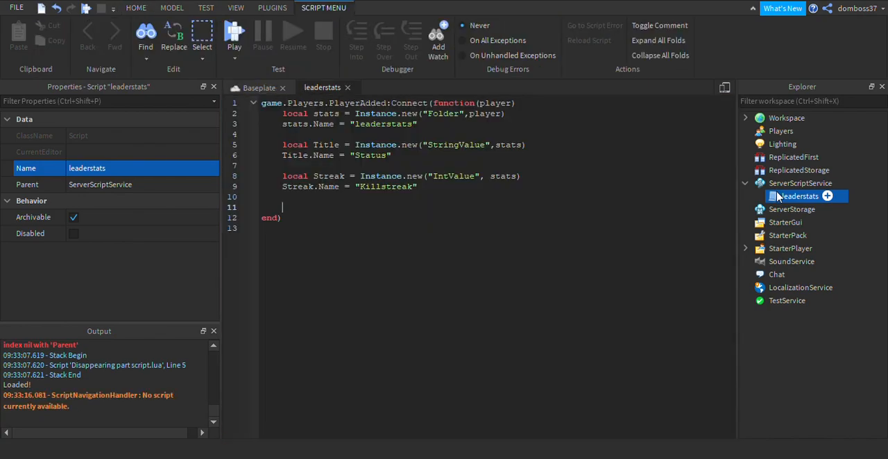
click(289, 199)
text(St)
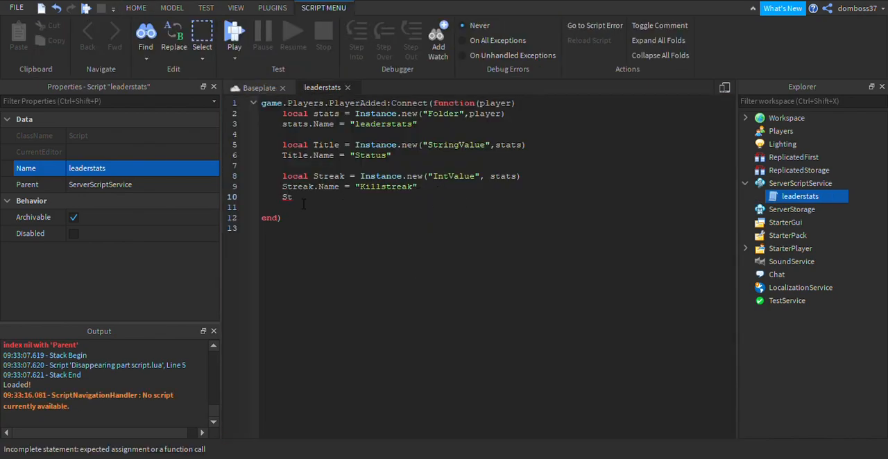
text(reak.)
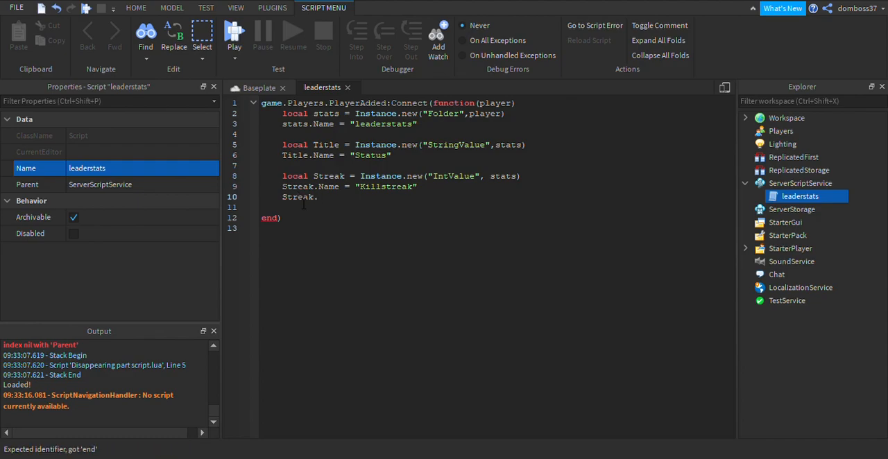
text(Value = 0)
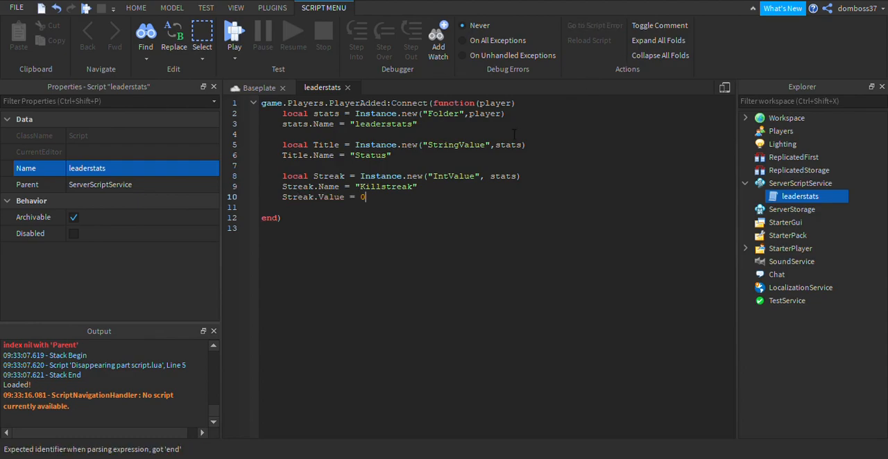
Below the Title.Name line, add the line Title.Value = "Innocent".
key(Return)
text(stats)
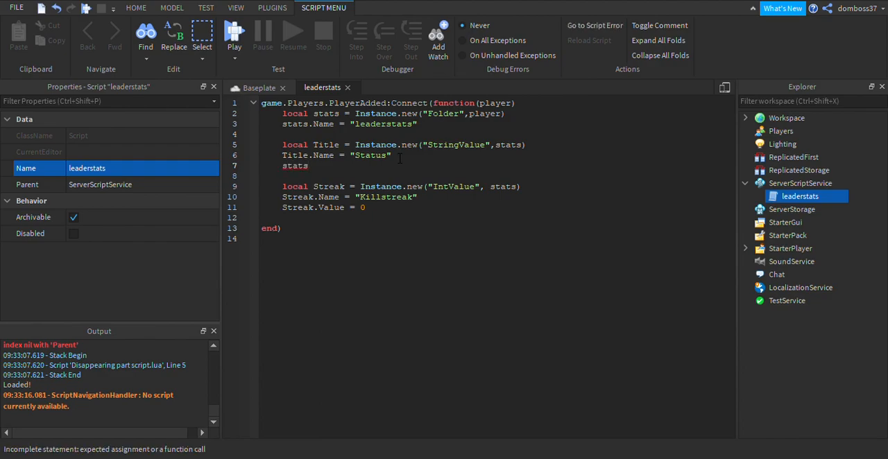
key(BackSpace)
key(BackSpace)
key(BackSpace)
key(BackSpace)
key(BackSpace)
text(Title)
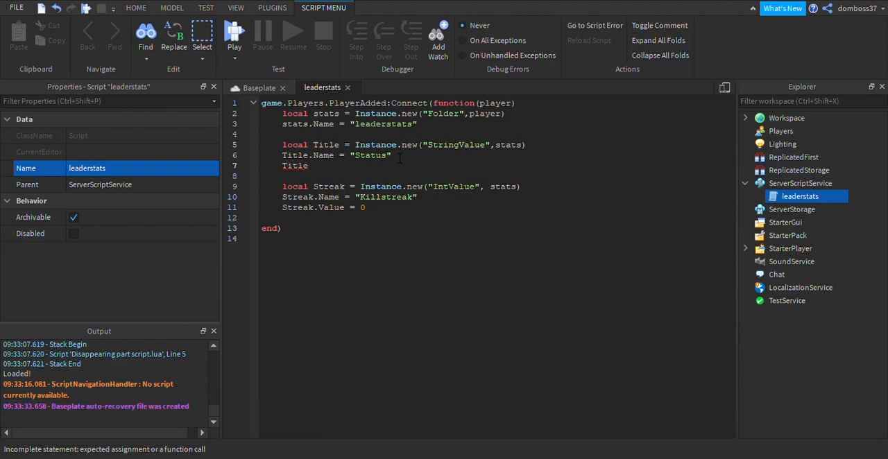
text(.Value ==)
key(BackSpace)
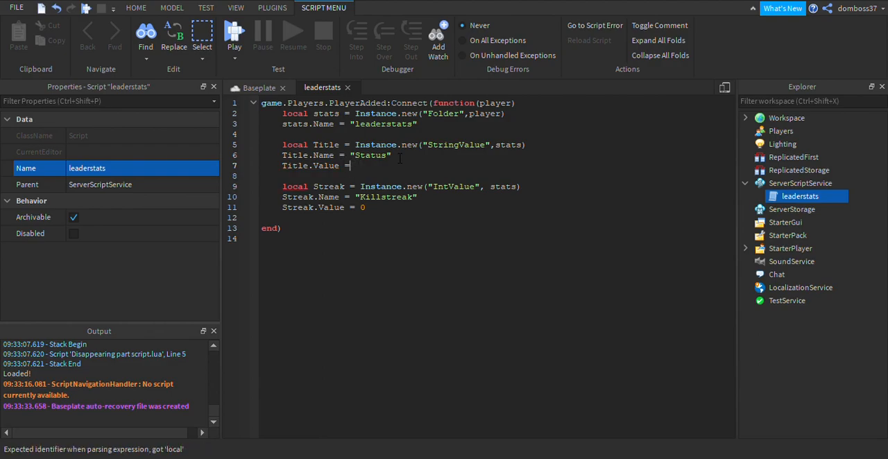
text("Inno"cent)
Playtest the place, check the Status and Killstreak leaderboard columns while walking the character around, and stop the test.
click(234, 34)
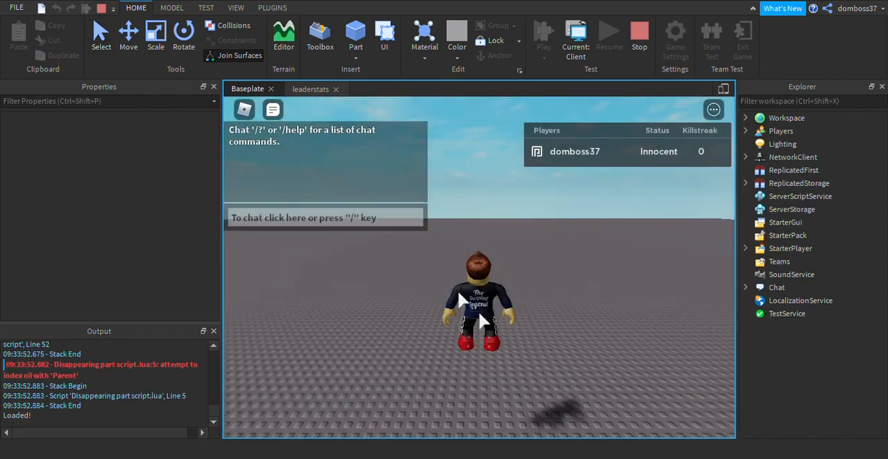
right_drag(602, 238, 602, 238)
key(w)
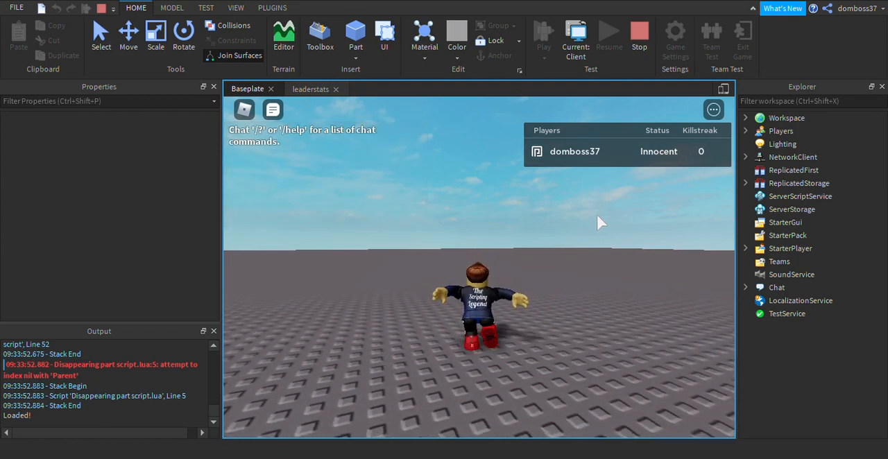
right_drag(662, 158, 663, 158)
key(a)
key(s)
key(w)
click(640, 50)
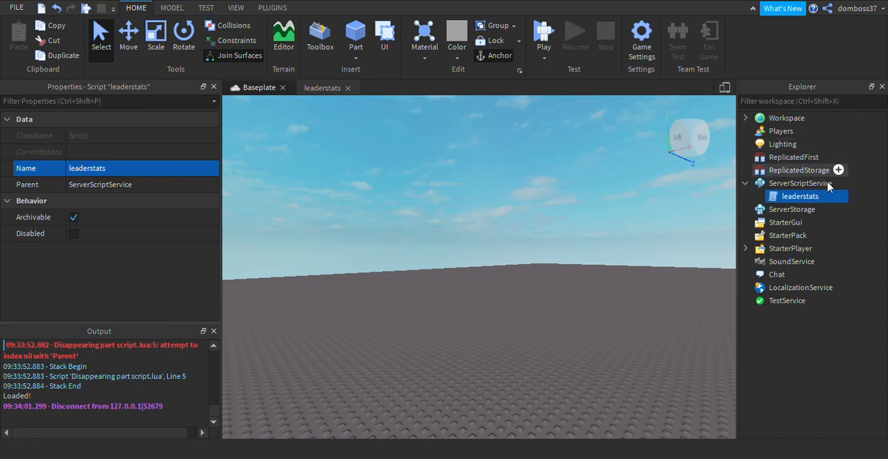
Reopen the leaderstats script and, after a blank line below Streak.Value, declare local Rep = Instance.new("NumberValue", player).
double_click(798, 197)
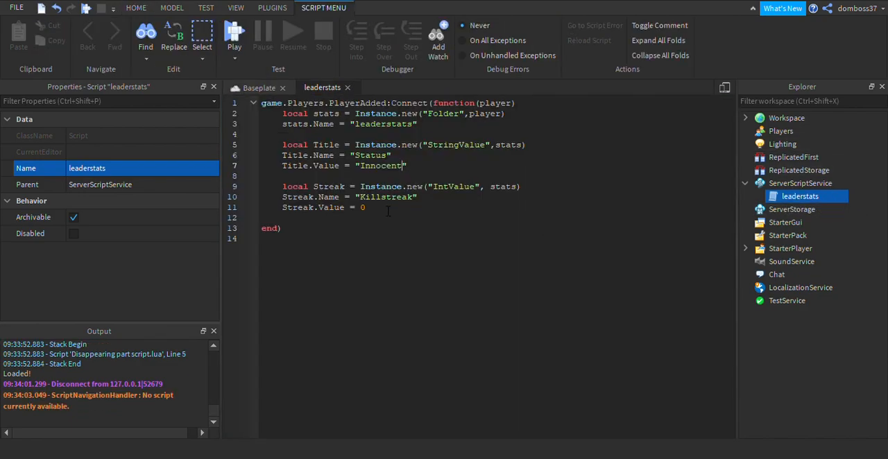
click(333, 222)
key(Return)
text(local)
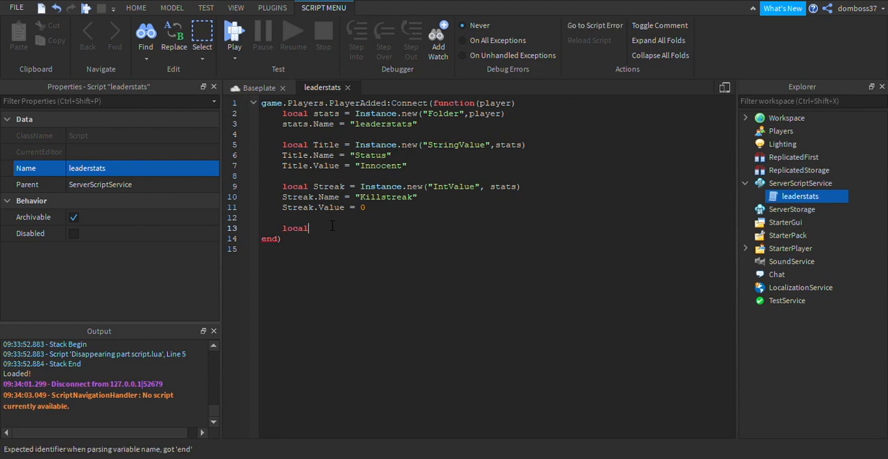
text( Rep = In)
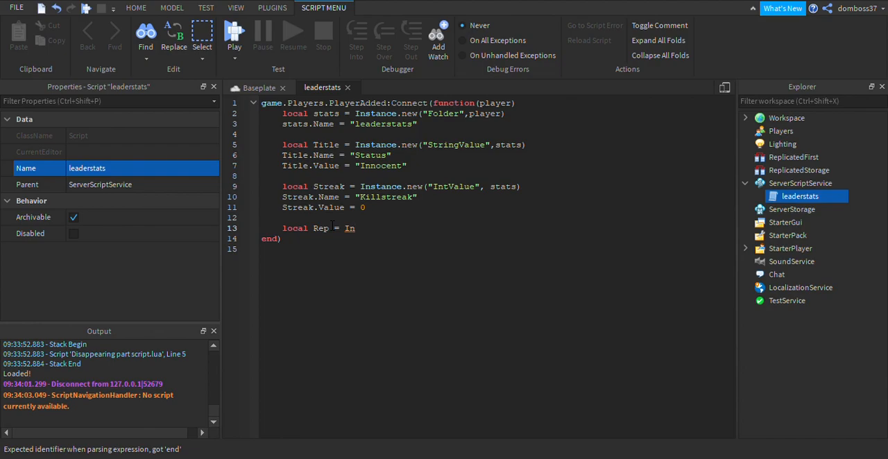
text(stance.new()
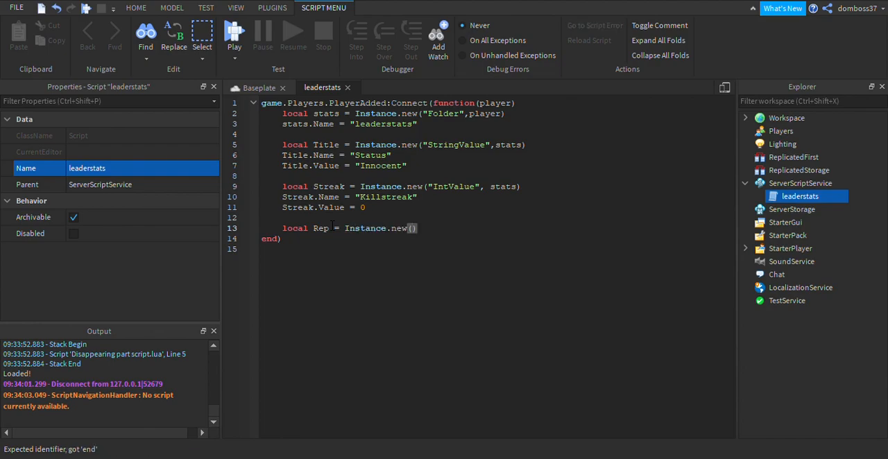
text("NumberValue", player)
Below the Rep declaration, add the line Rep.Name = "Reputation".
click(538, 228)
key(Return)
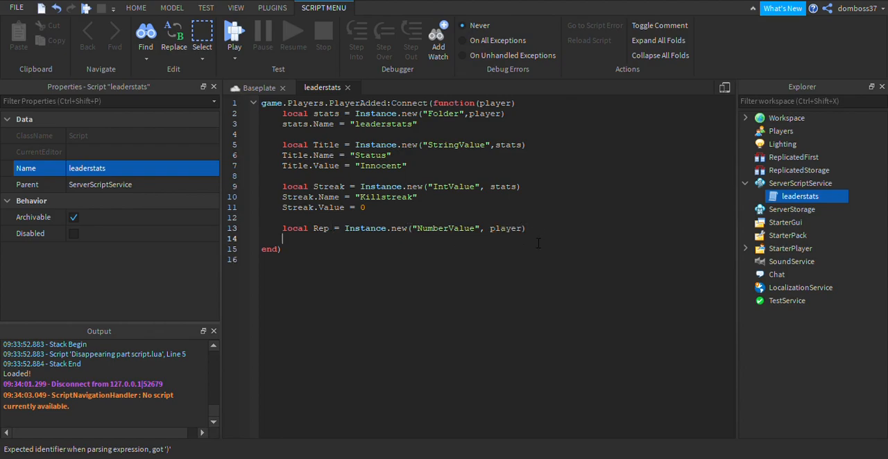
text(Rep.Name = "Rep"utation)
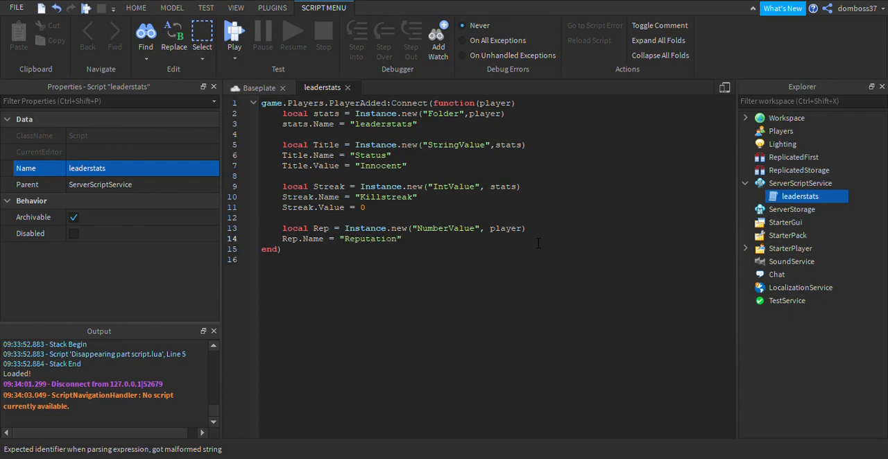
Below the Rep.Name line, add the line Rep.Value = 0, followed by a blank line.
key(Return)
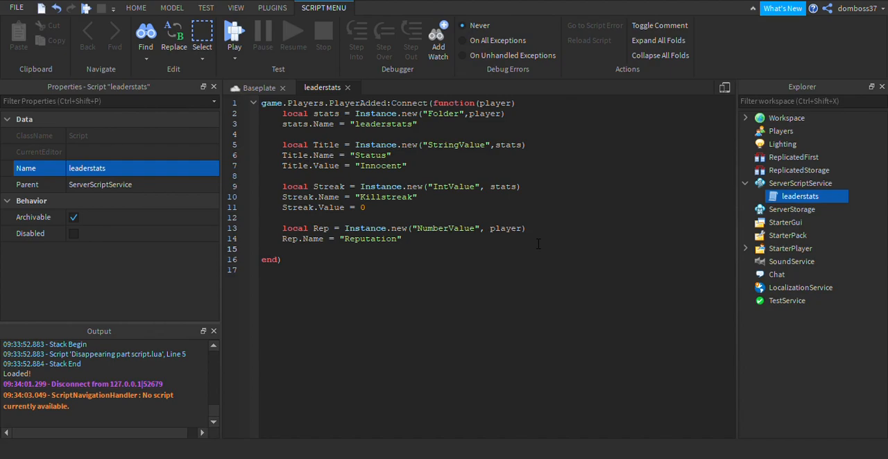
text(re)
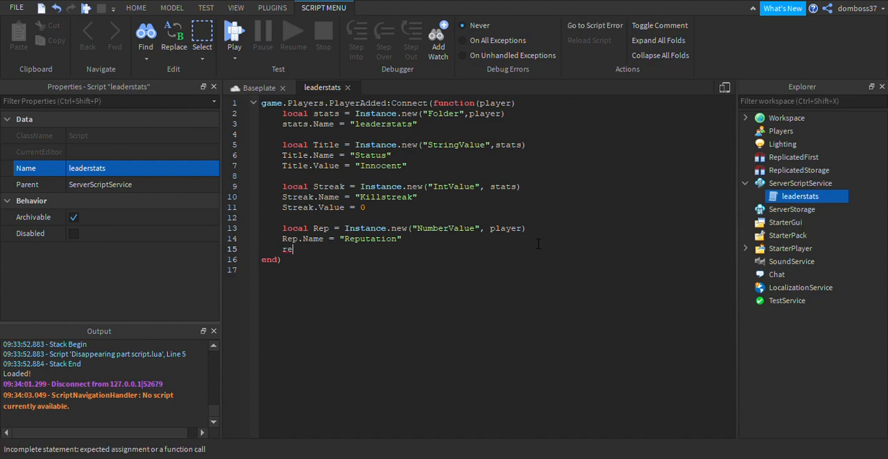
key(BackSpace)
key(BackSpace)
text(Rep.Value = 0)
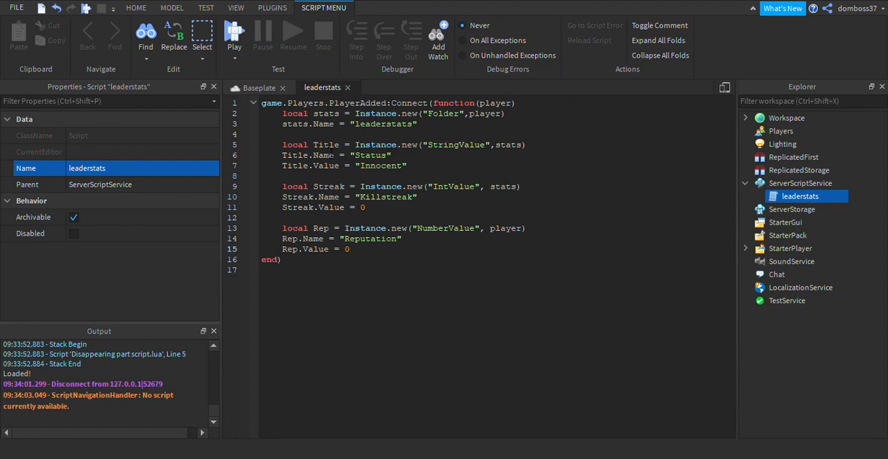
key(Return)
key(Return)
text(l)
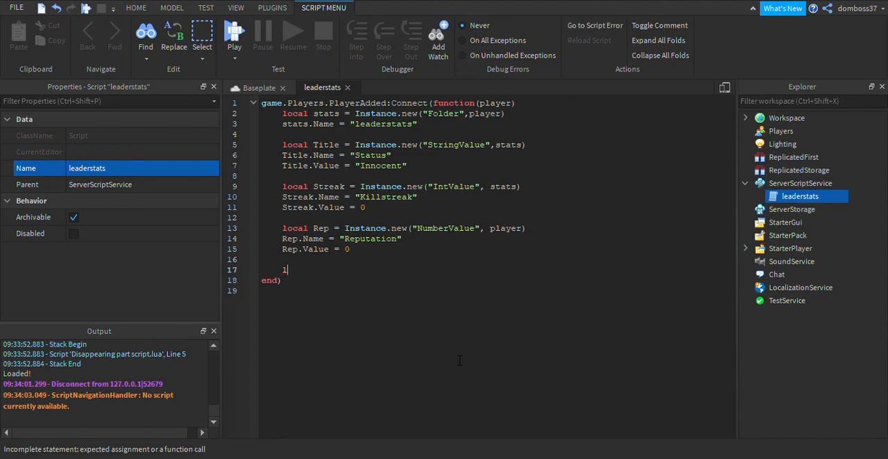
key(BackSpace)
key(BackSpace)
key(BackSpace)
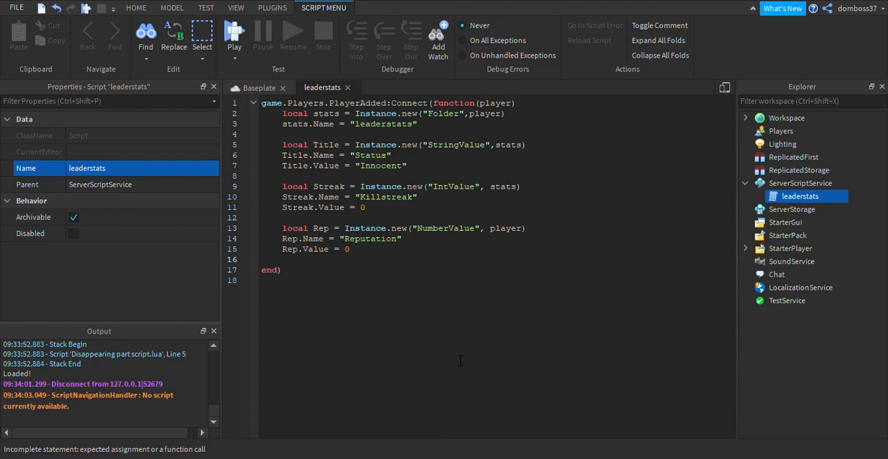
click(384, 217)
key(Return)
key(Return)
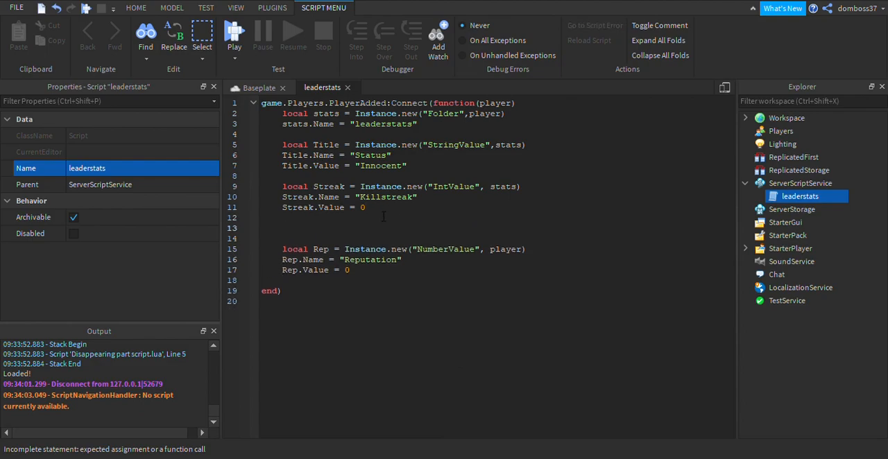
text(local)
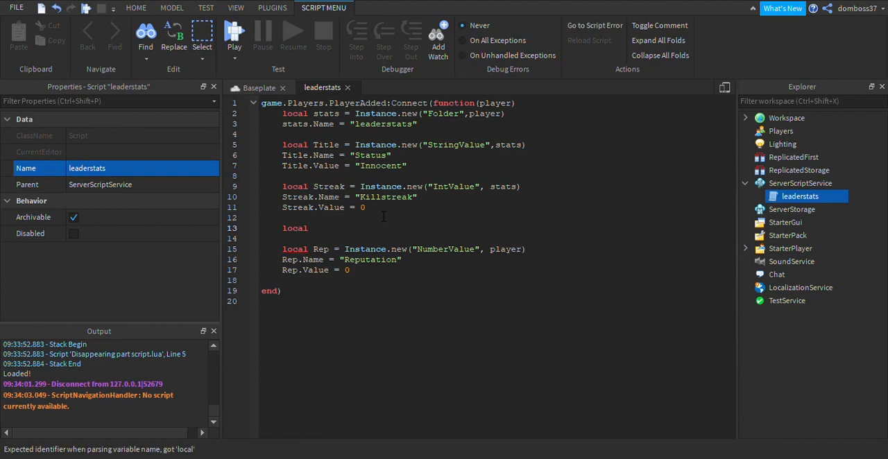
key(BackSpace)
key(BackSpace)
key(BackSpace)
key(BackSpace)
key(BackSpace)
key(BackSpace)
key(BackSpace)
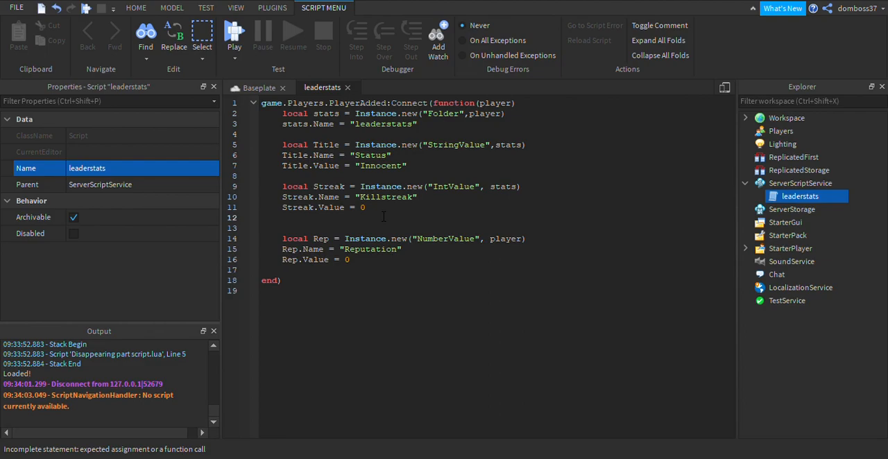
key(Delete)
Below the Rep.Value line, leave a blank line and declare local coins = Instance.new("IntValue", player).
click(354, 261)
key(Return)
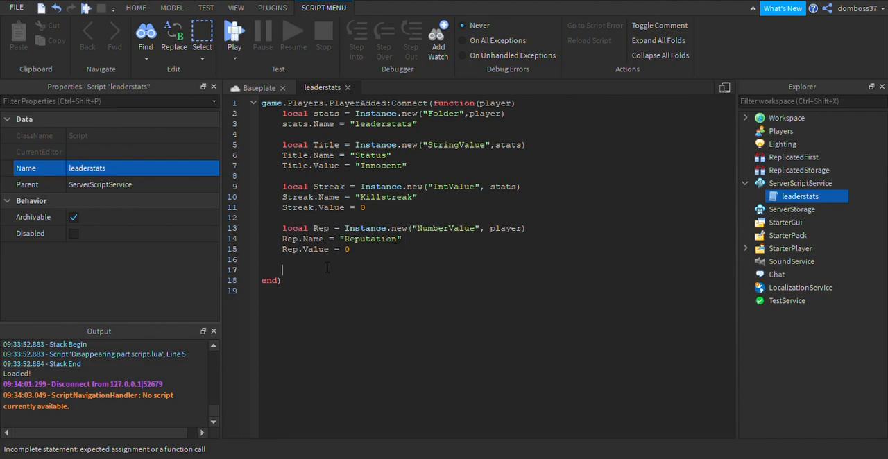
text(local )
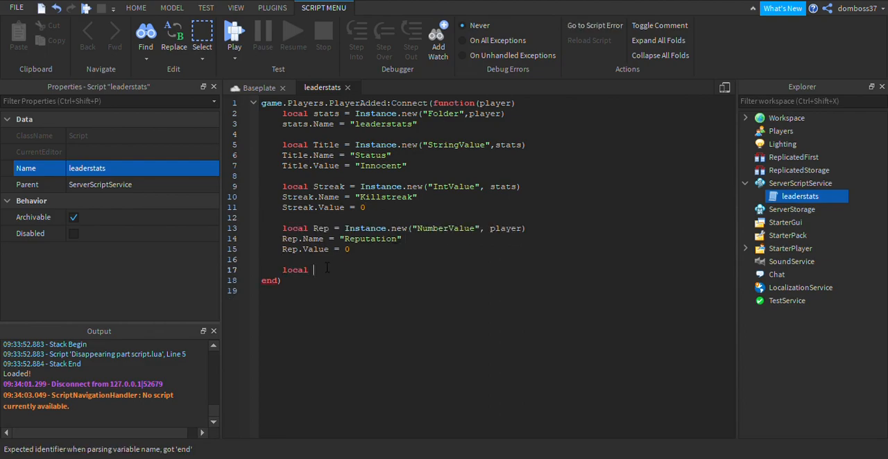
text(coins =)
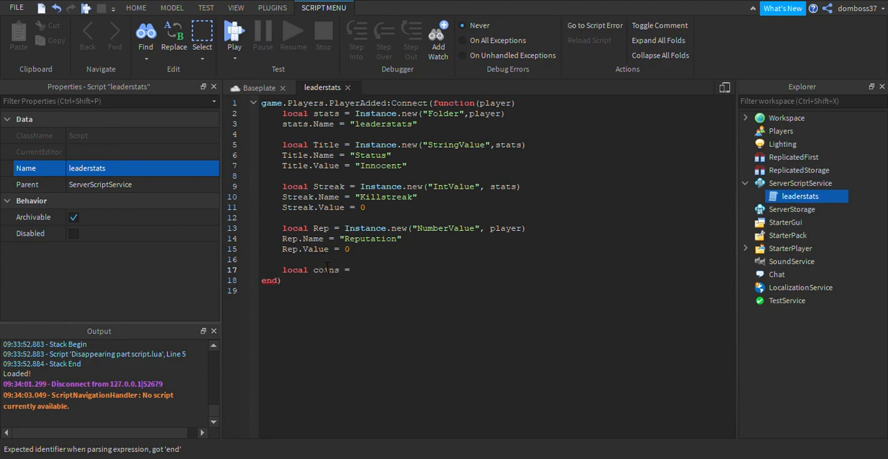
text( Instance.n)
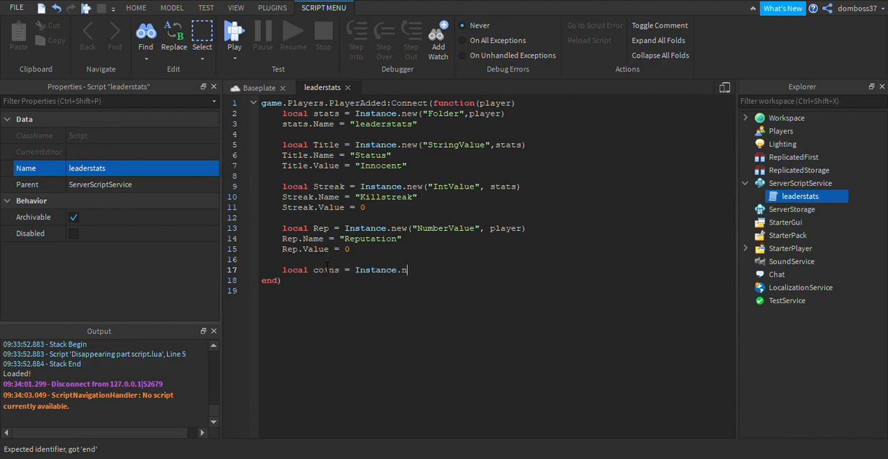
text(ew(")
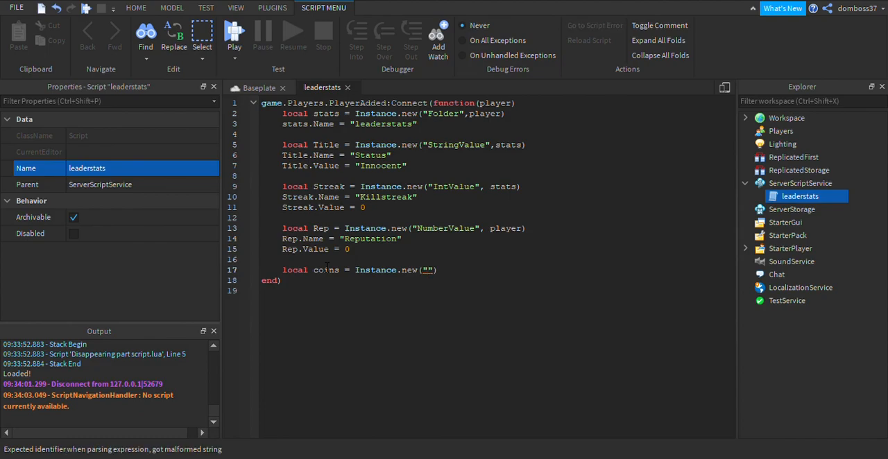
text(IntValue")
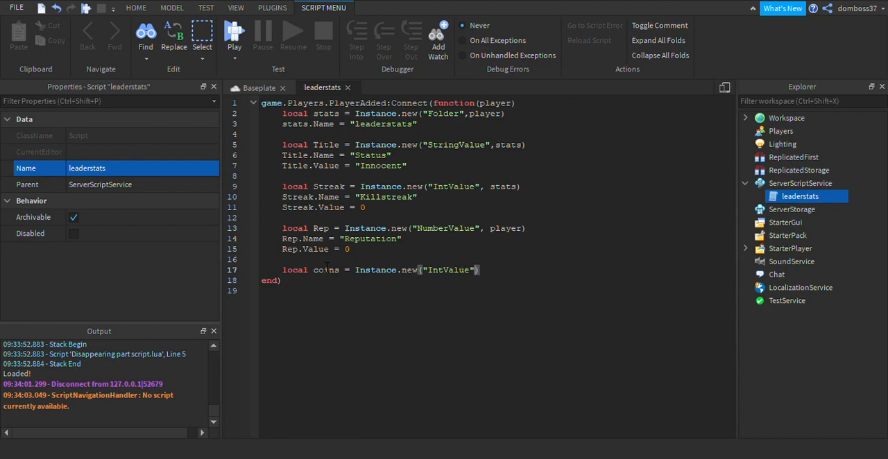
text(, )
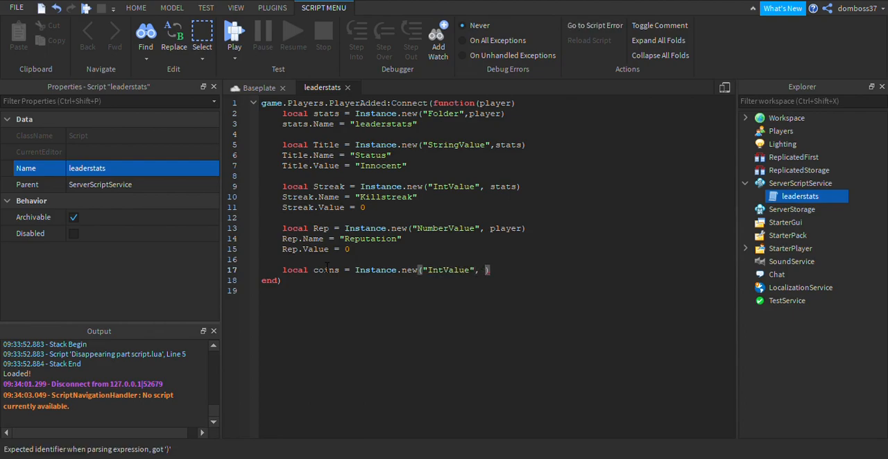
text(player)
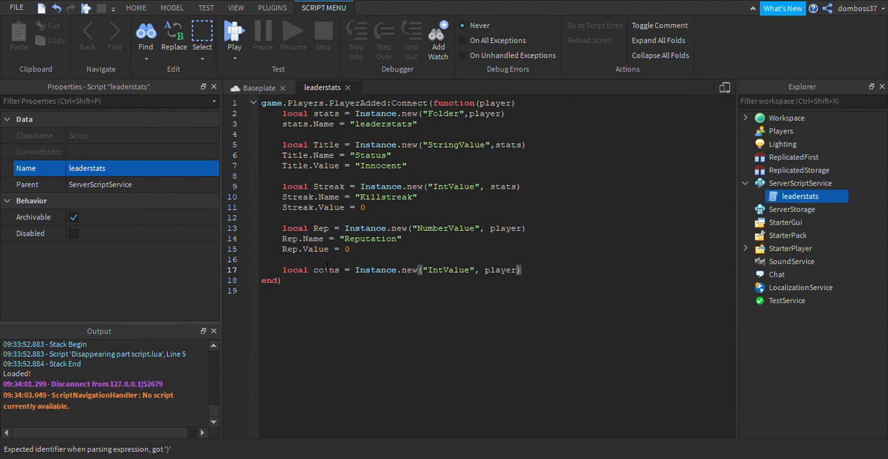
key(End)
Below the coins declaration, add the lines coins.Name = "Coins" and coins.Value = 0.
key(Return)
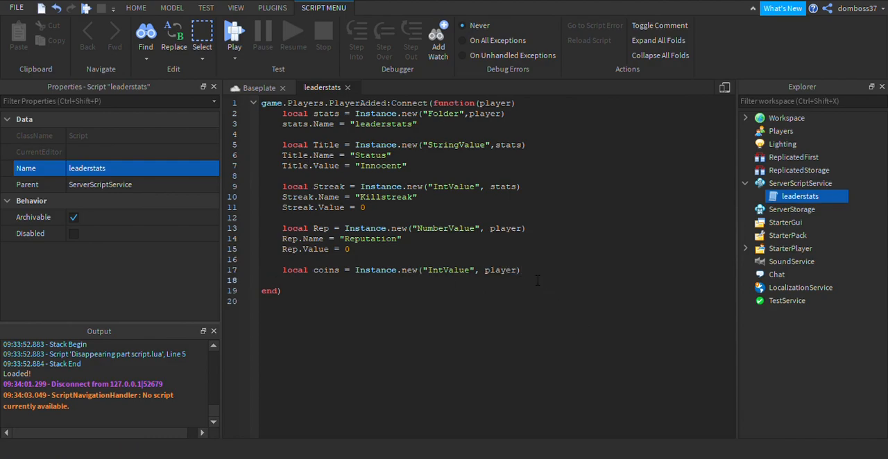
text(co)
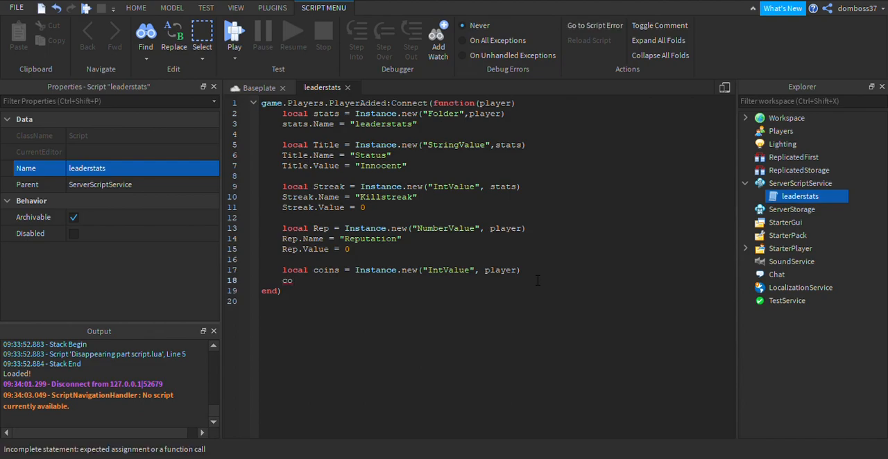
text(ins.Name = "Coins)
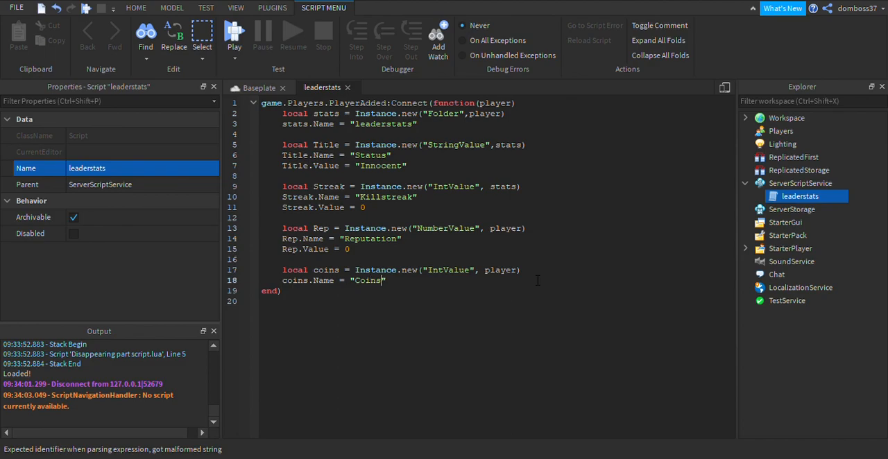
text(")
key(Return)
text(coins.Value = 0)
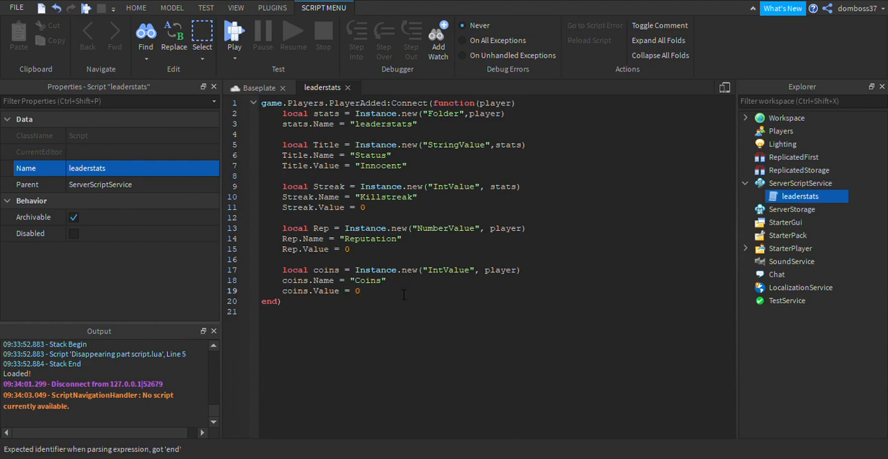
Return to the Baseplate view, insert a ScreenGui into StarterGui, and name it PlayerStats.
click(261, 87)
right_drag(409, 250, 408, 251)
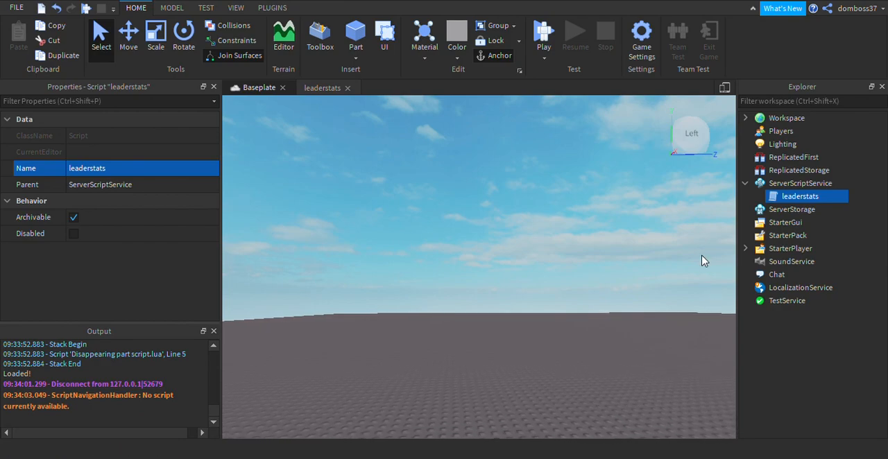
click(809, 222)
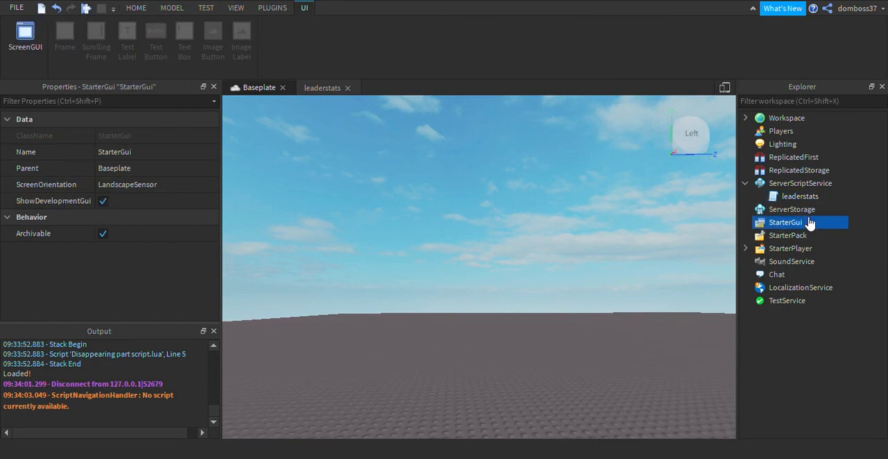
click(777, 276)
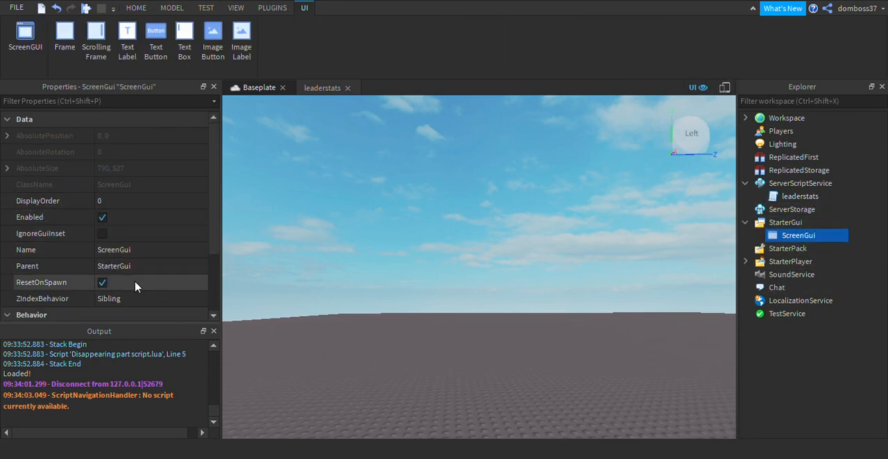
click(139, 251)
text(leaderstat)
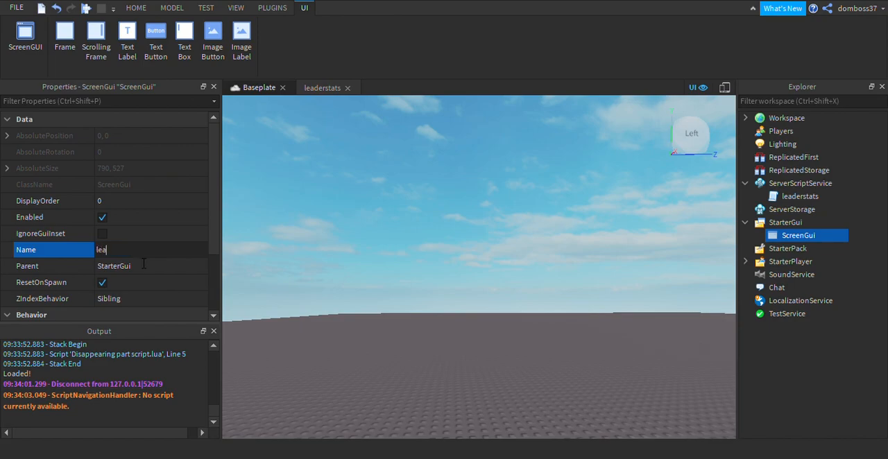
key(BackSpace)
key(BackSpace)
key(BackSpace)
key(BackSpace)
key(BackSpace)
key(BackSpace)
key(BackSpace)
key(BackSpace)
key(BackSpace)
key(BackSpace)
key(Return)
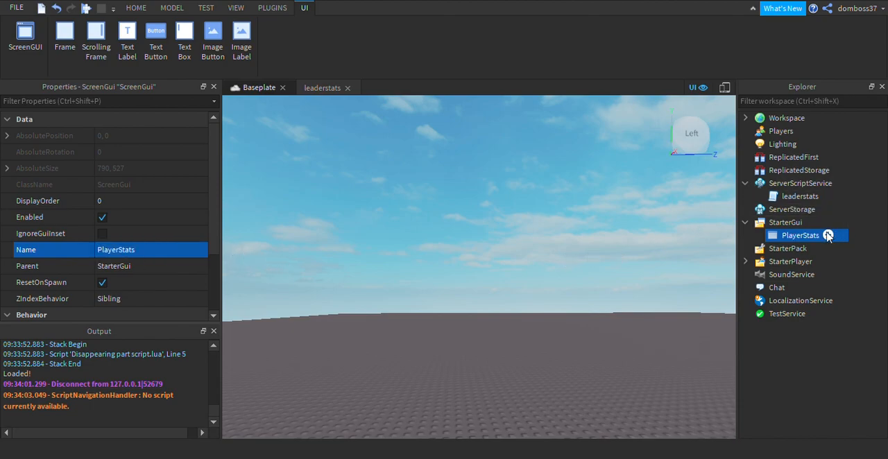
Add a Frame to PlayerStats, move it toward the middle of the viewport, and resize it to about 191 x 159 pixels.
click(64, 37)
drag(289, 148, 429, 205)
drag(450, 239, 509, 278)
Set the frame's Size to {0.4, 0},{0.5, 0} so it uses scale values.
scroll(76, 236, down, 5)
click(156, 201)
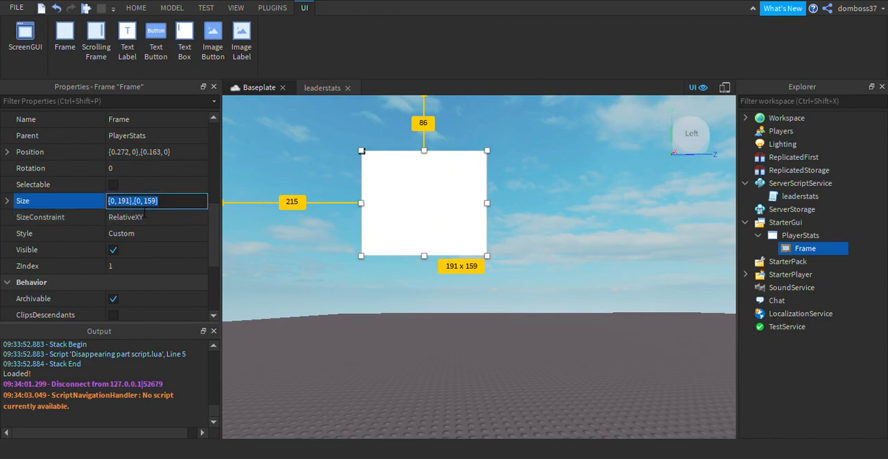
text(0.4,0)
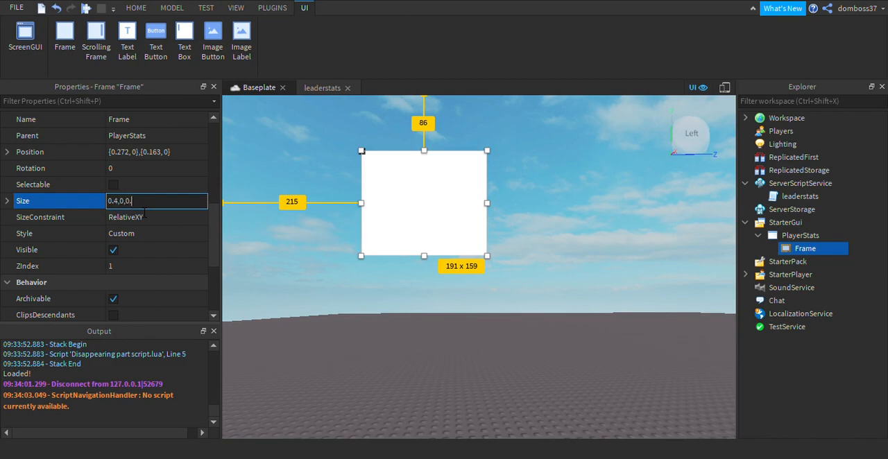
text(,0)
key(Return)
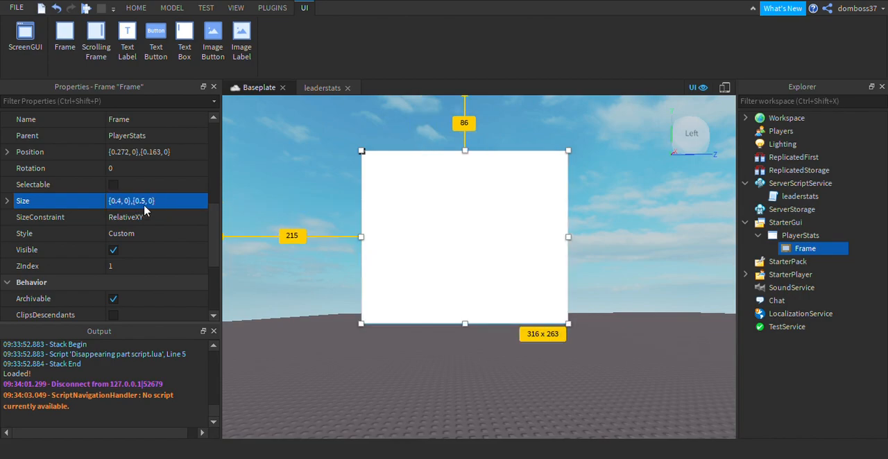
Set the height scale in the frame's Size to 0.7.
click(144, 217)
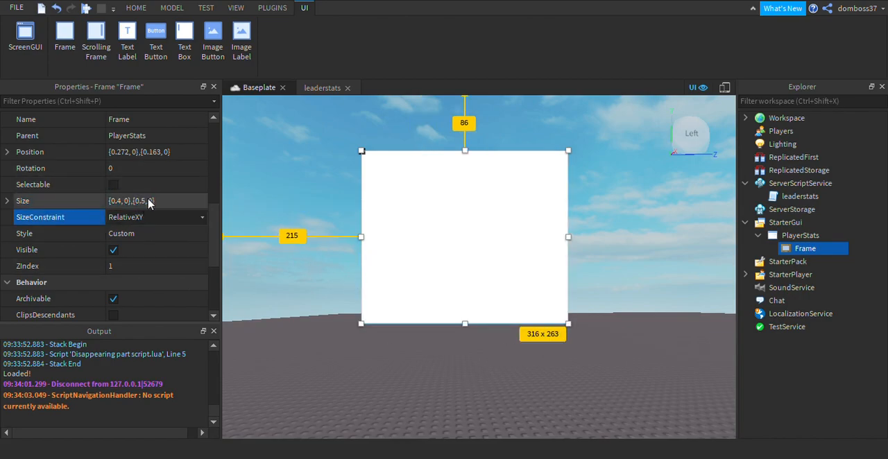
click(148, 201)
double_click(143, 201)
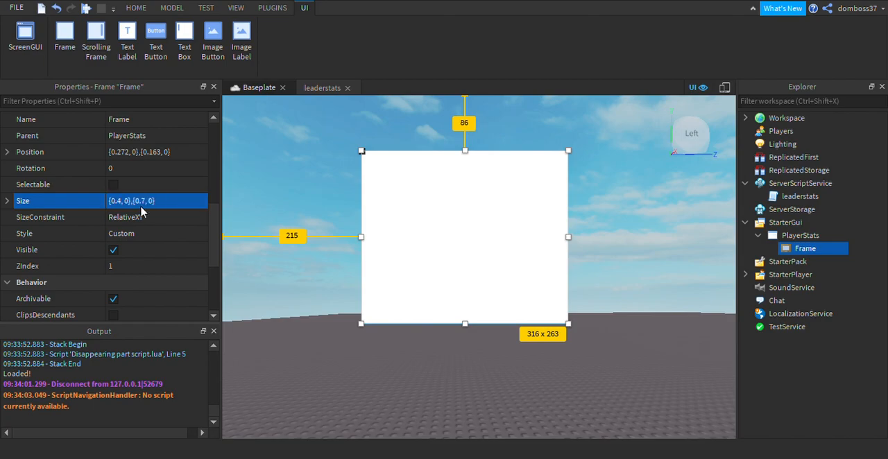
key(Return)
Change the frame's Size to a height scale of 0.6 and a width scale of 0.5.
click(129, 203)
click(149, 208)
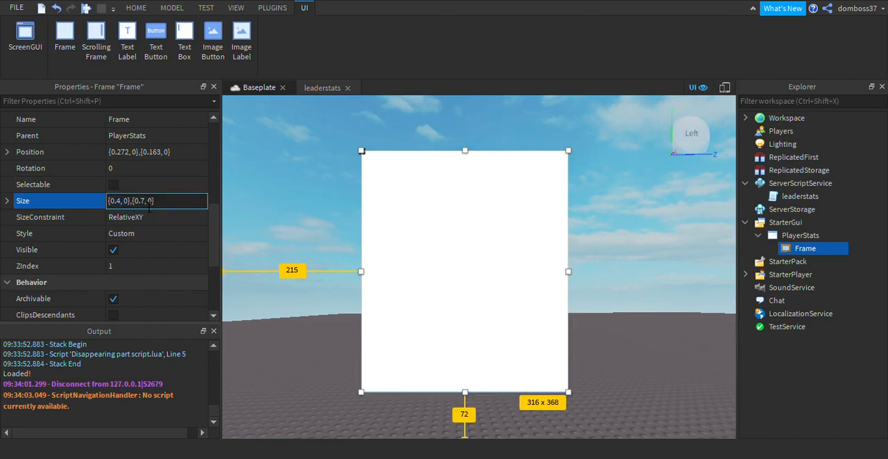
text(6)
key(Return)
click(148, 201)
double_click(123, 201)
text(5)
key(Return)
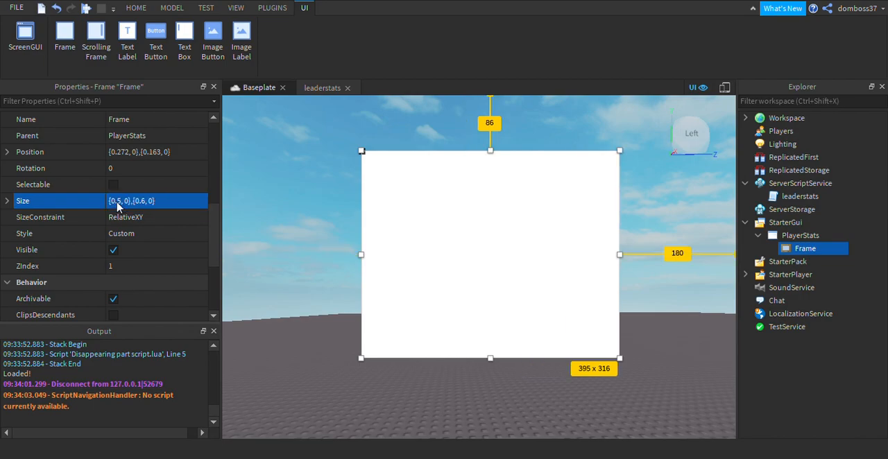
Round the frame's corners at size 12 with the Roundify plugin and close the plugin.
click(273, 8)
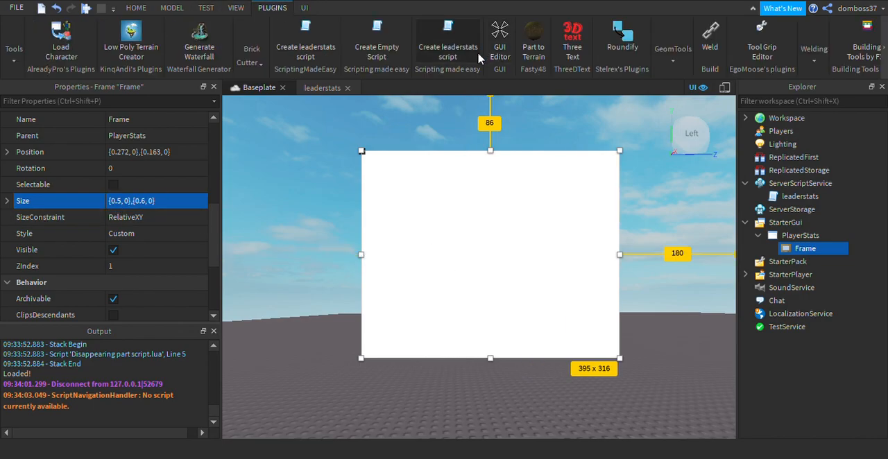
click(622, 36)
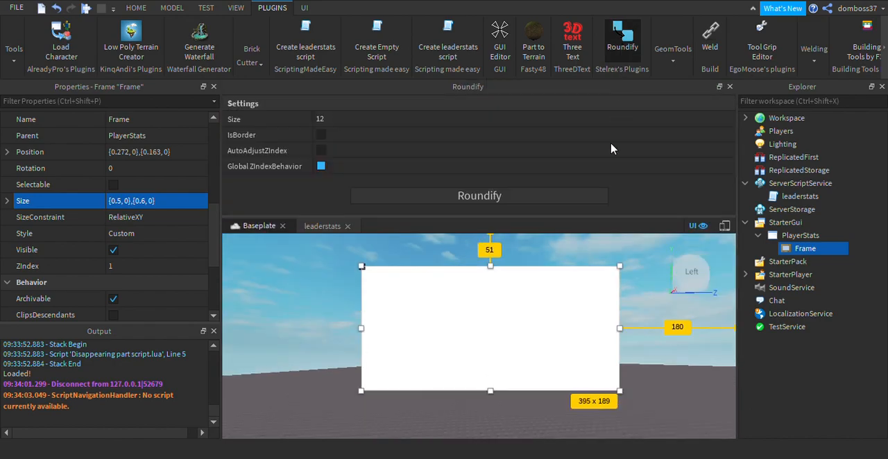
click(495, 200)
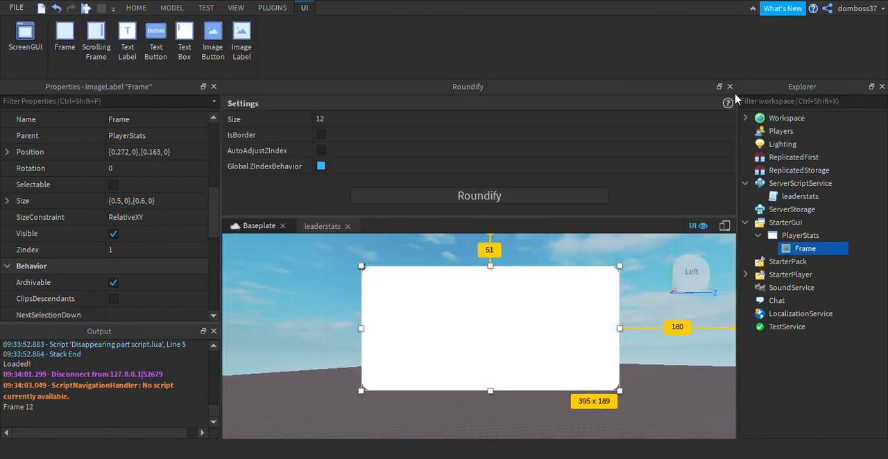
click(730, 86)
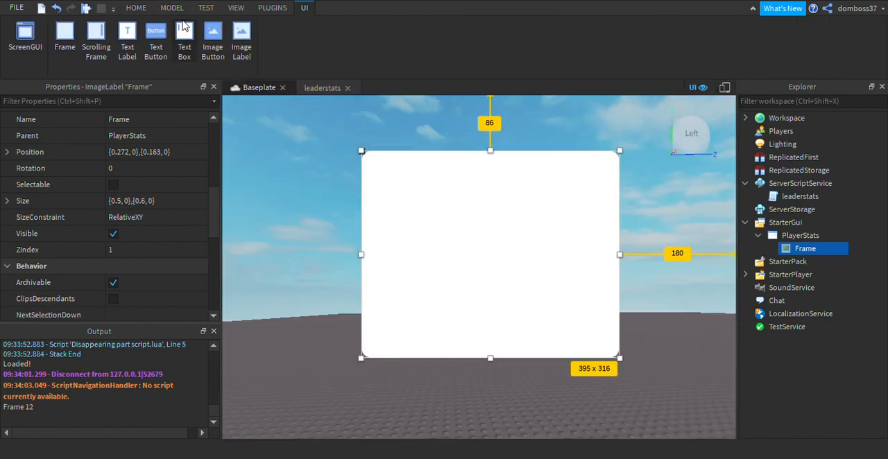
Set the rounded frame's ImageColor3 to blue [2, 158, 255].
scroll(91, 201, down, 8)
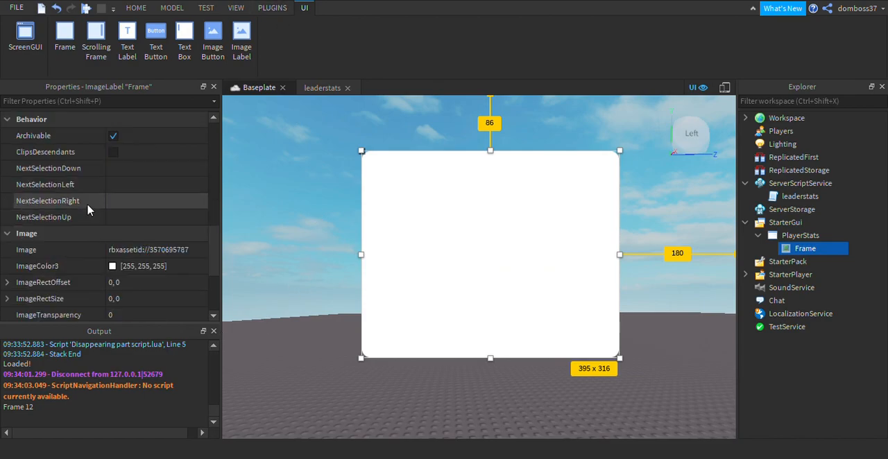
scroll(111, 165, down, 1)
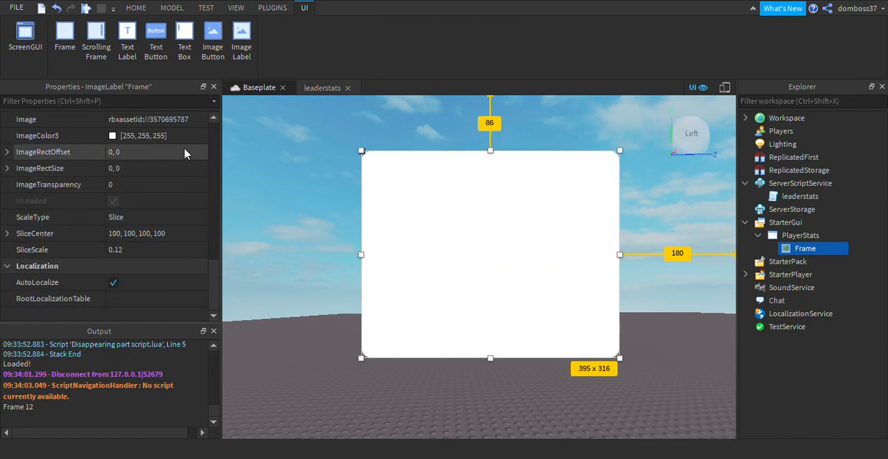
scroll(106, 172, up, 1)
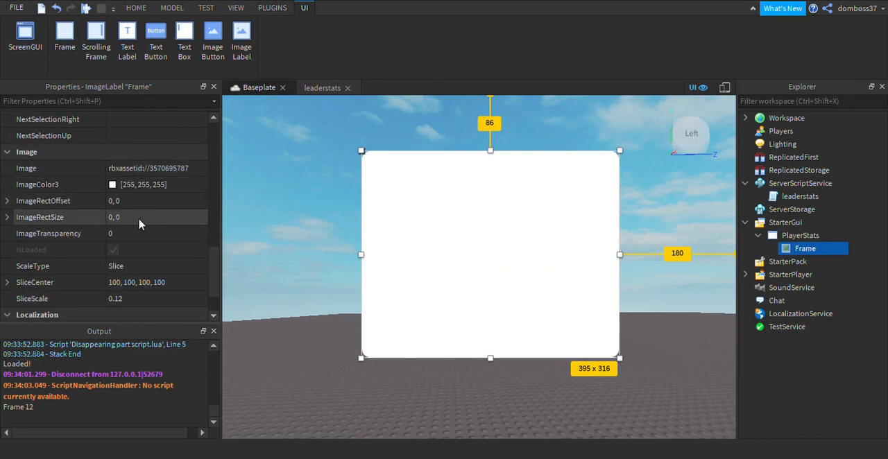
click(113, 188)
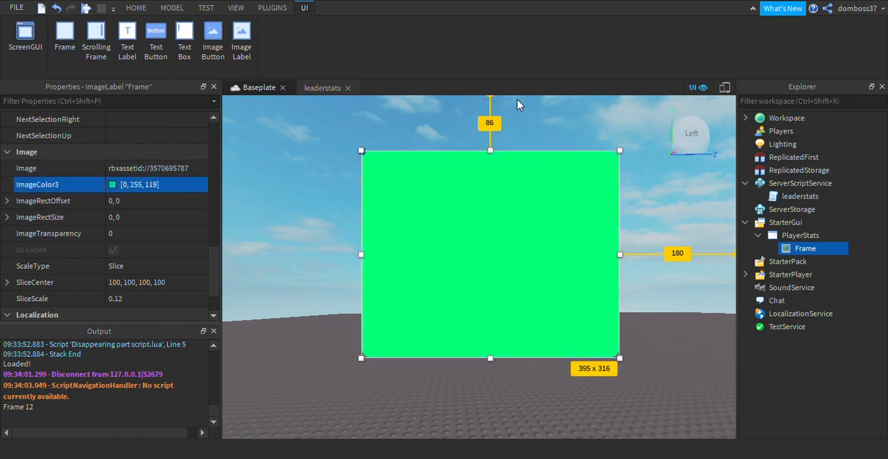
drag(497, 105, 497, 117)
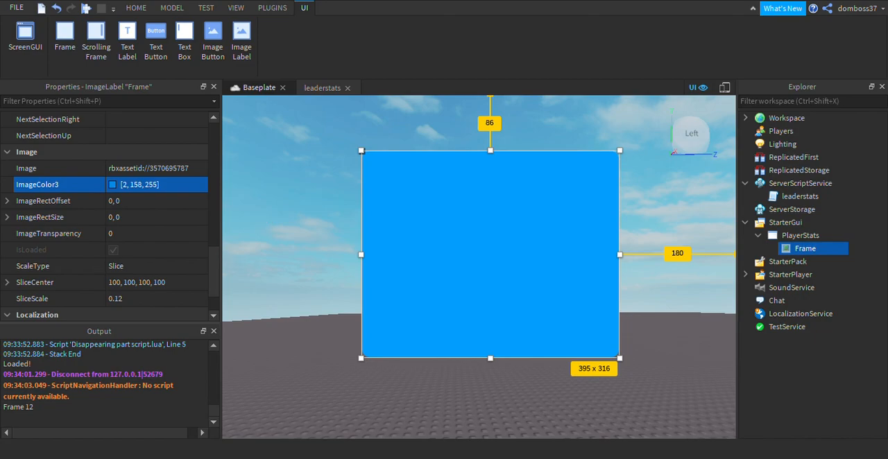
Duplicate the blue rounded frame inside PlayerStats.
mouse_move(772, 249)
key(ctrl+d)
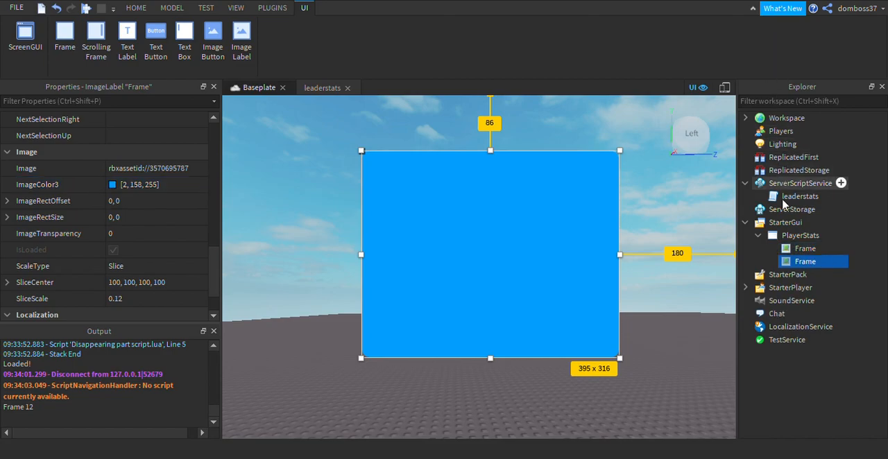
scroll(79, 199, down, 1)
scroll(93, 222, up, 5)
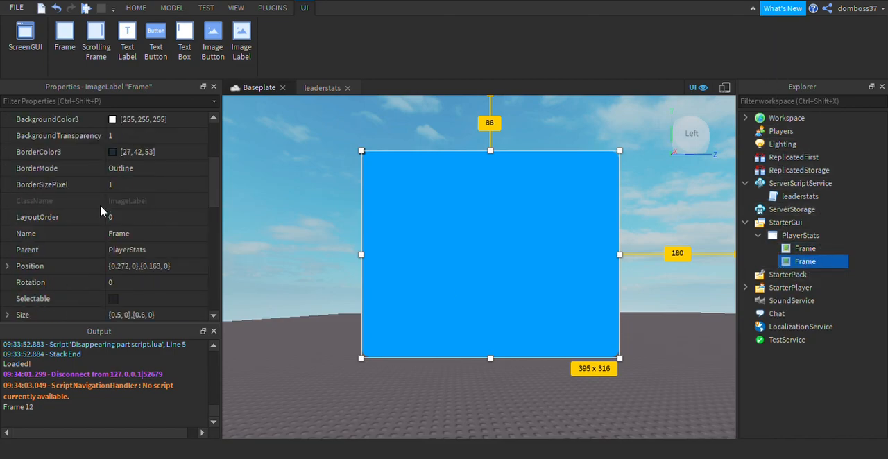
Rename the duplicated frame as Shadow and nest it inside the original Frame.
click(142, 235)
text(Shad)
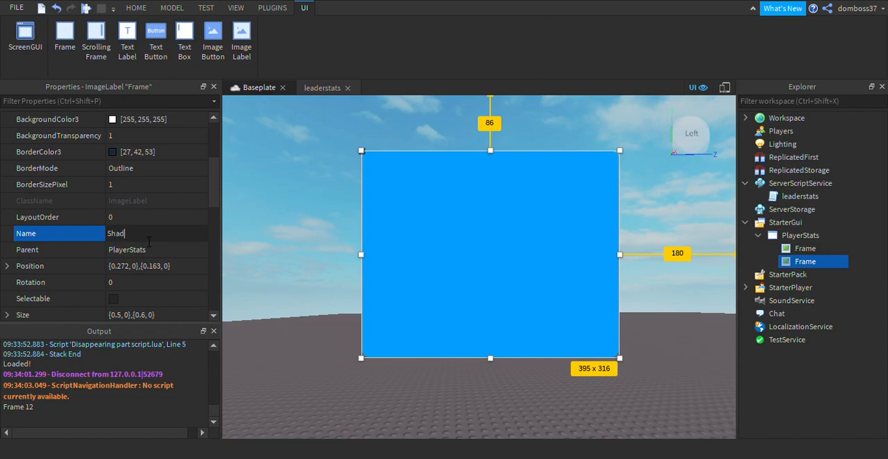
key(Return)
drag(805, 262, 813, 252)
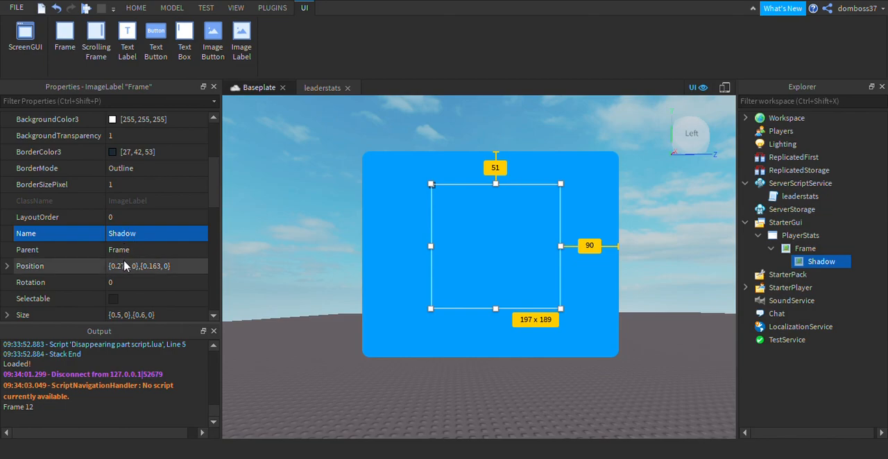
Set the Shadow's Size to {1, 0},{1, 0} and place it over the frame, offset slightly downward.
scroll(135, 255, down, 3)
click(153, 217)
text(1, )
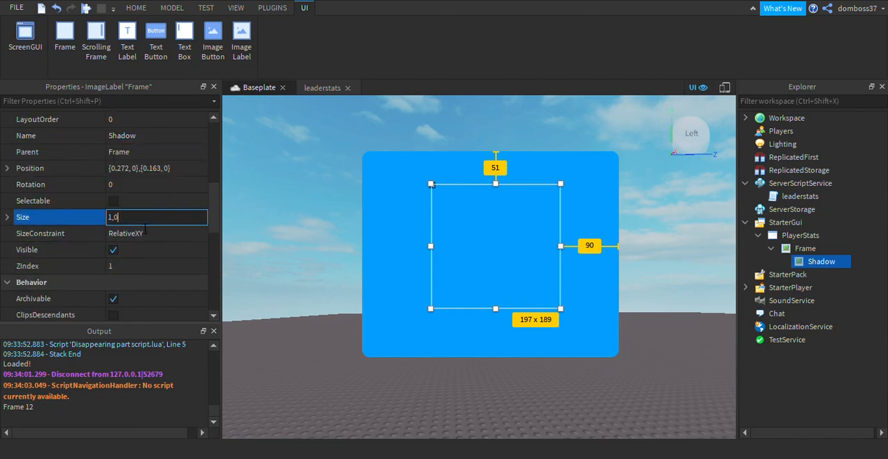
text(0},{1, 0)
key(Return)
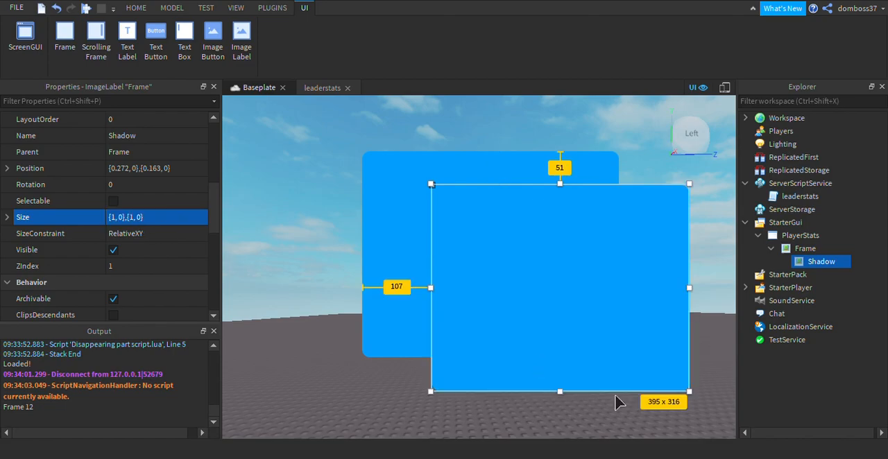
drag(648, 398, 484, 366)
Change the Shadow's ImageColor3 to the darker blue [1, 114, 184].
scroll(104, 208, down, 7)
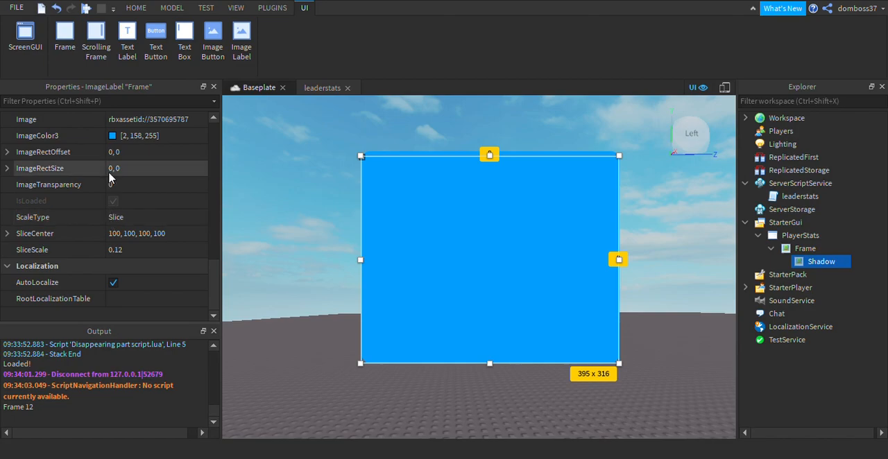
click(129, 136)
drag(594, 133, 592, 152)
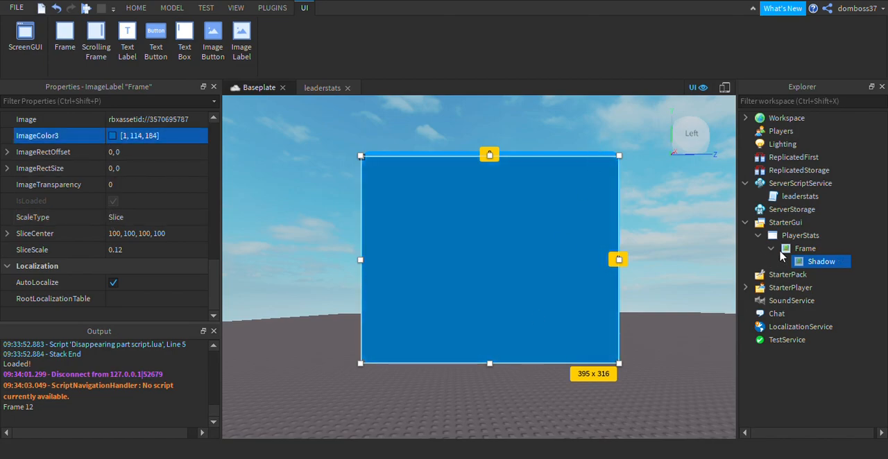
Bring the parent Frame in front of its shadow by setting its ZIndex to 2, and deselect it.
click(791, 250)
scroll(139, 180, up, 5)
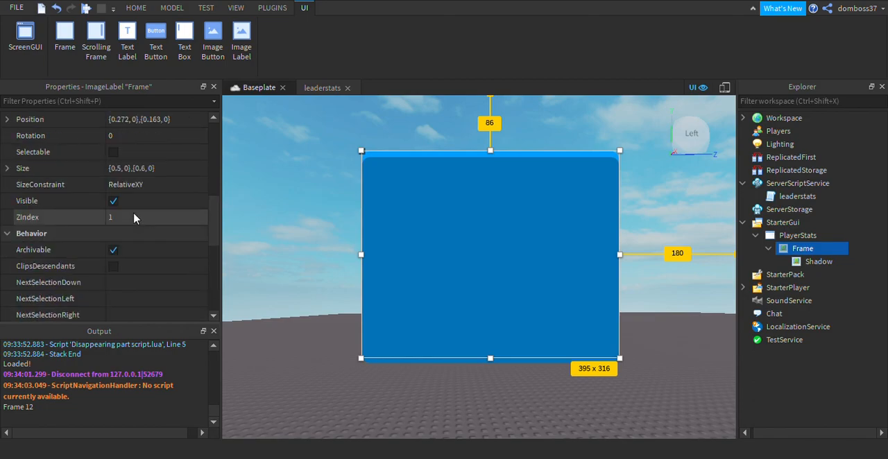
click(131, 217)
text(2)
key(Return)
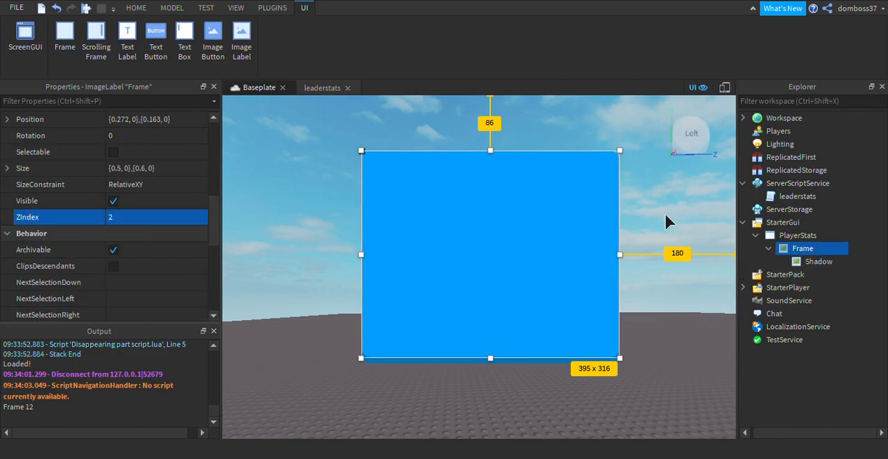
click(623, 327)
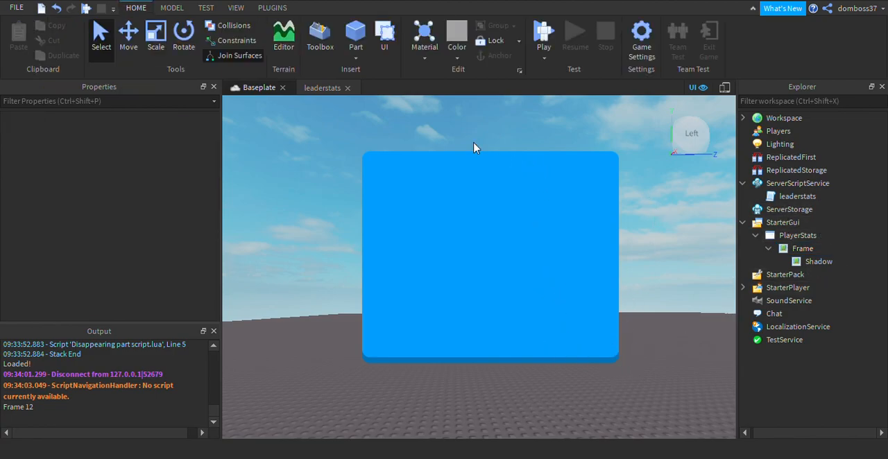
right_drag(656, 220, 657, 220)
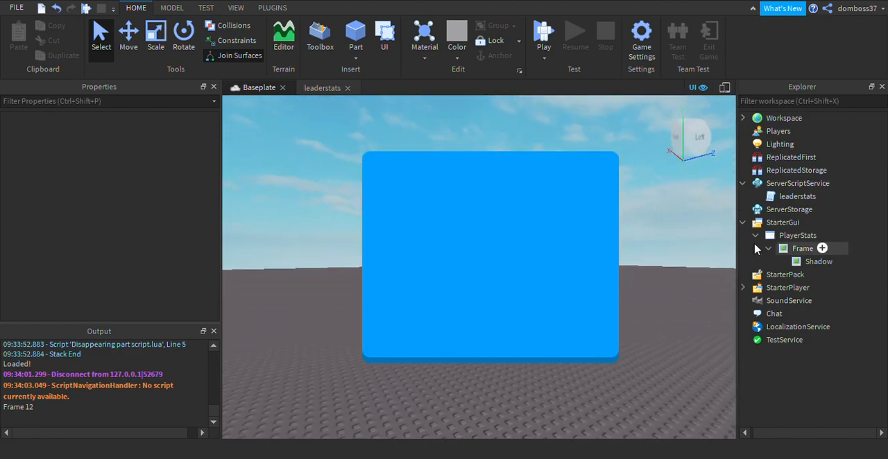
Add a TextButton to PlayerStats, place it midway down the screen's left edge and narrow it to about 141 x 50.
click(768, 249)
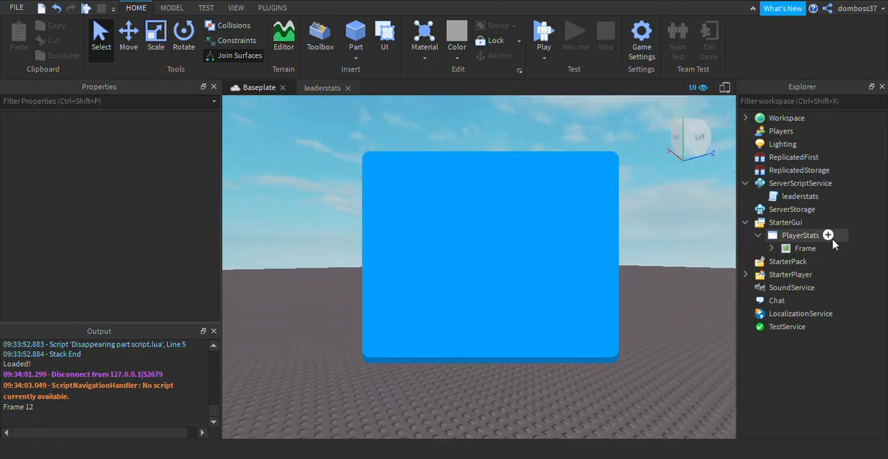
click(825, 235)
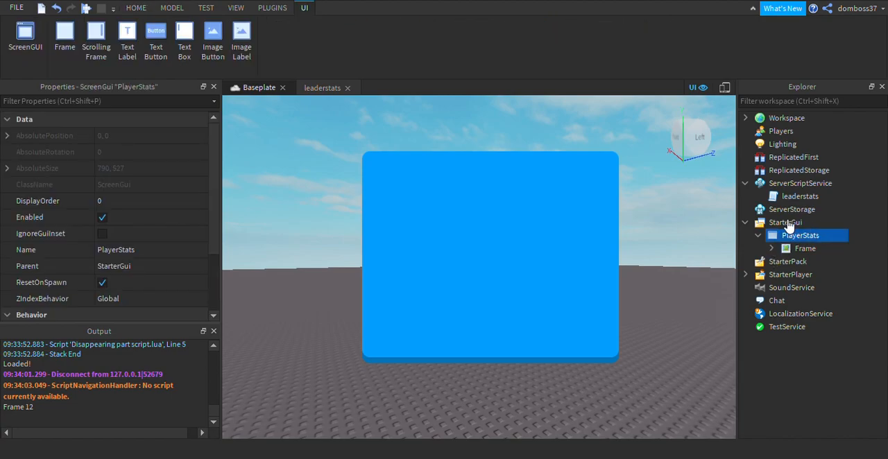
click(787, 232)
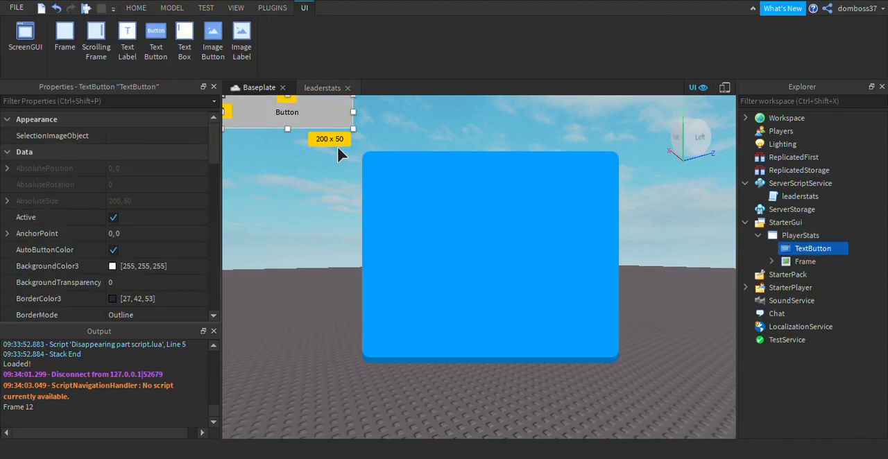
drag(335, 139, 332, 276)
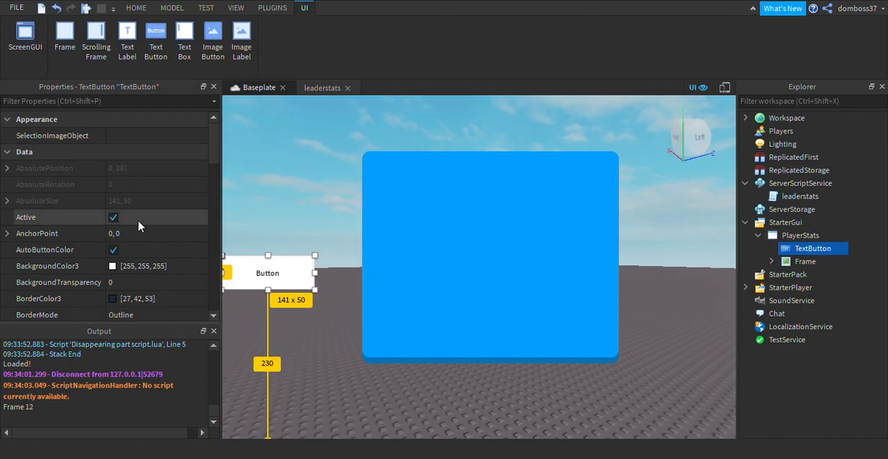
Set the TextButton's Size to {0.2, 0},{0.1, 0}.
scroll(135, 256, down, 5)
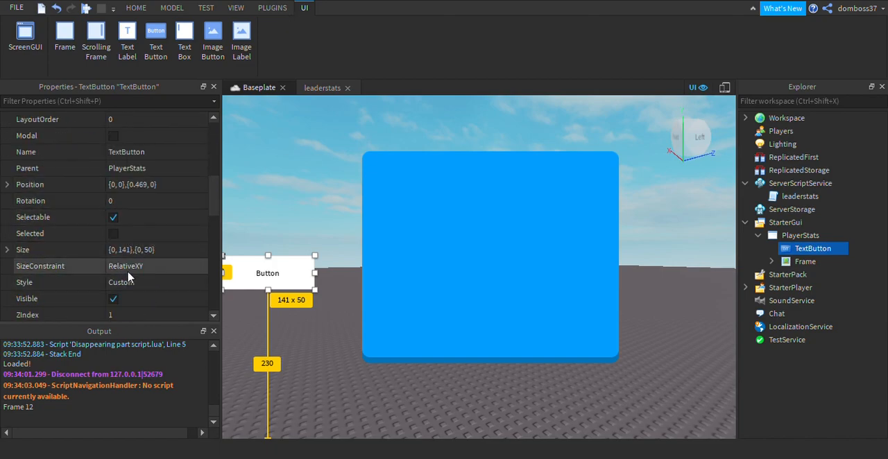
click(138, 251)
text(0.1,0,0.1,0)
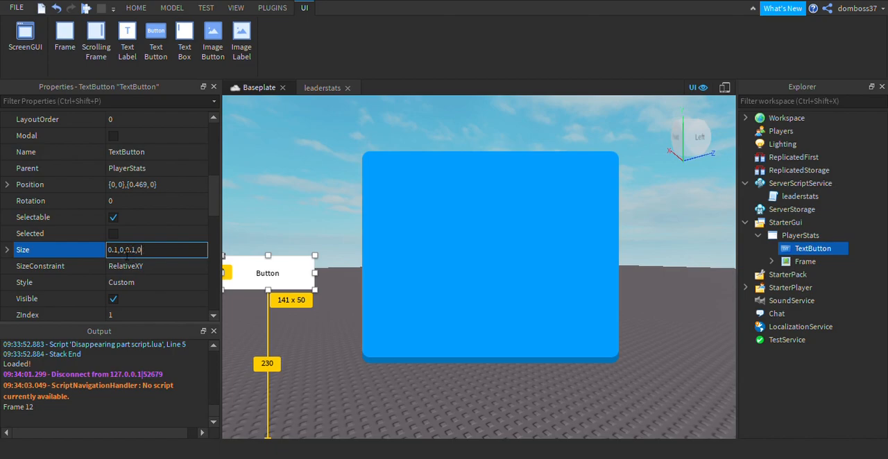
key(Return)
click(127, 254)
drag(127, 254, 124, 255)
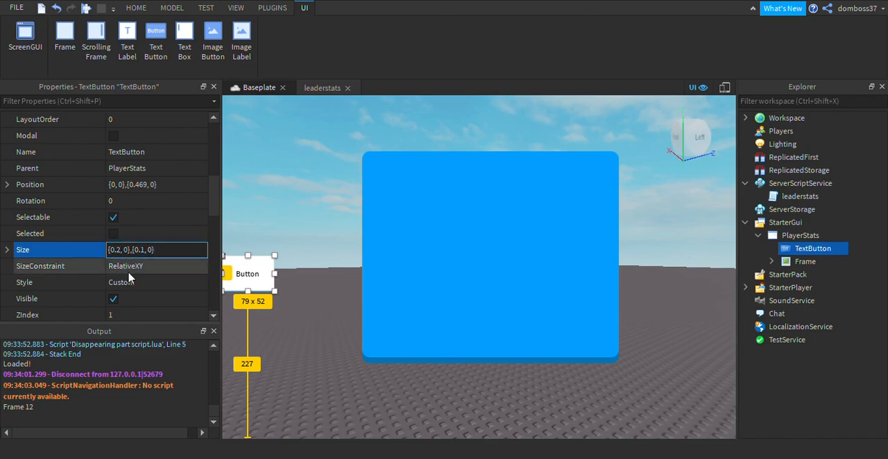
key(Return)
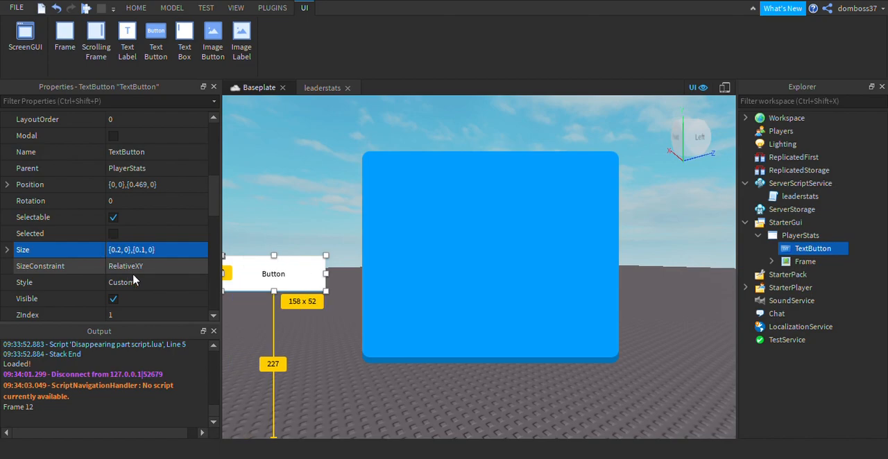
Round the TextButton's corners at size 12 with the Roundify plugin and close the plugin.
scroll(139, 216, up, 5)
scroll(139, 216, up, 3)
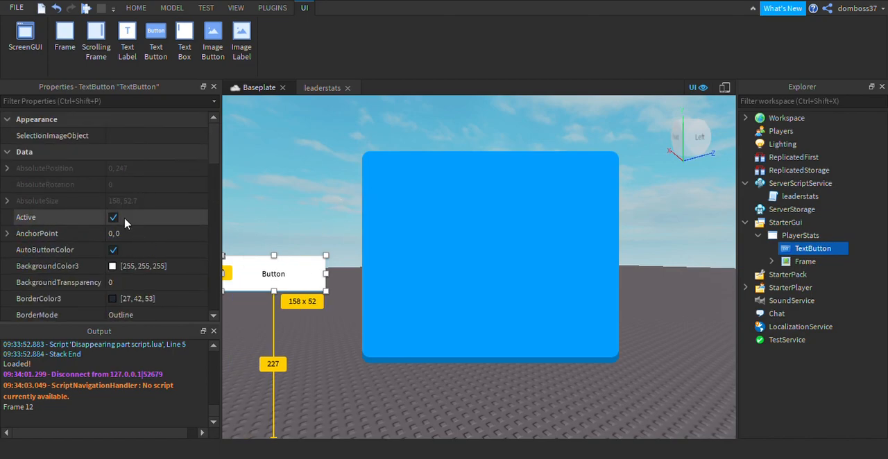
scroll(128, 219, down, 6)
click(272, 8)
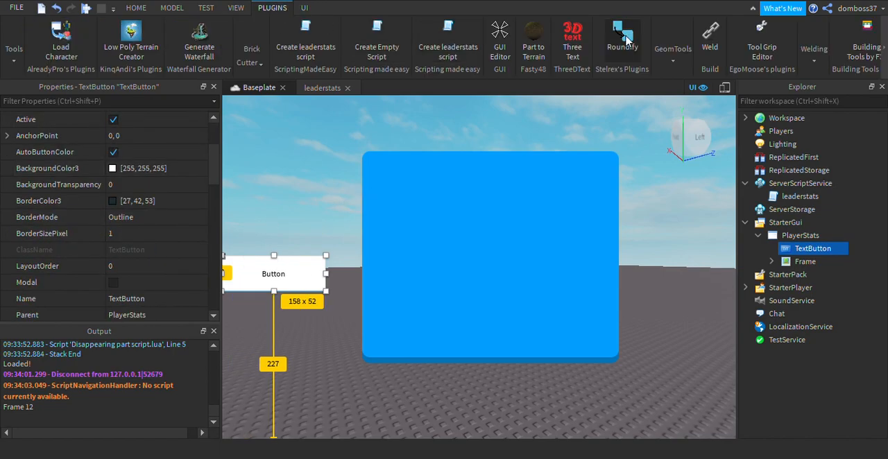
click(622, 42)
click(497, 195)
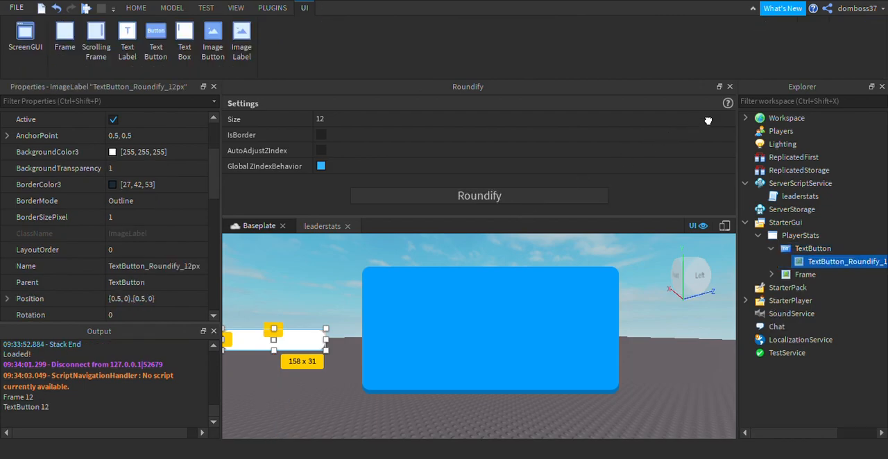
click(730, 87)
Set the ImageColor3 of the button's rounded image to green [30, 255, 161].
scroll(80, 233, down, 9)
scroll(121, 123, up, 2)
scroll(121, 137, down, 1)
click(109, 186)
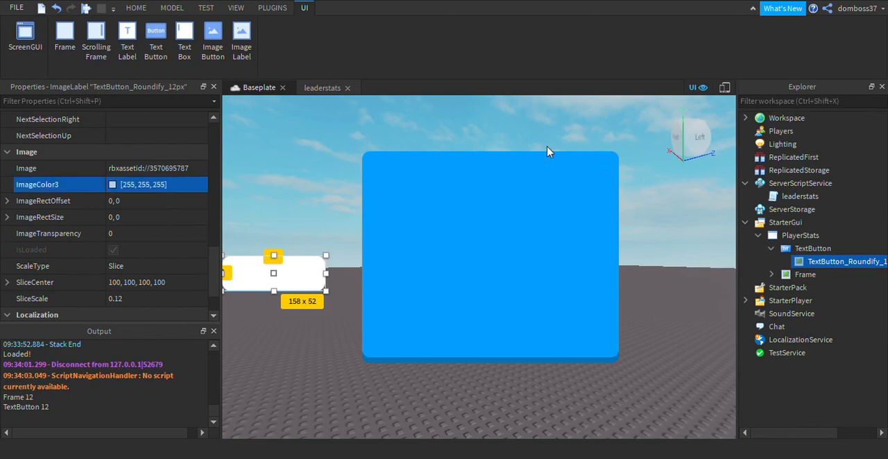
drag(511, 144, 515, 132)
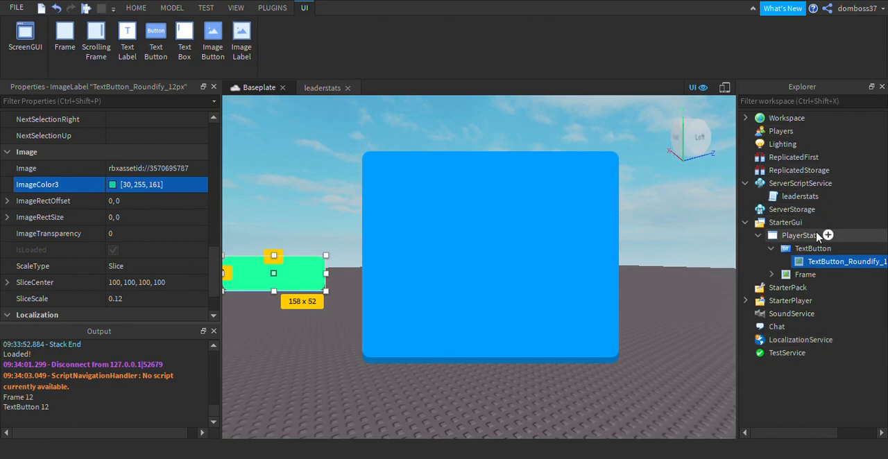
Set the TextButton's ZIndex to 3 so its text sits above the rounded image.
click(796, 248)
scroll(111, 267, down, 3)
scroll(135, 263, up, 5)
scroll(144, 219, up, 1)
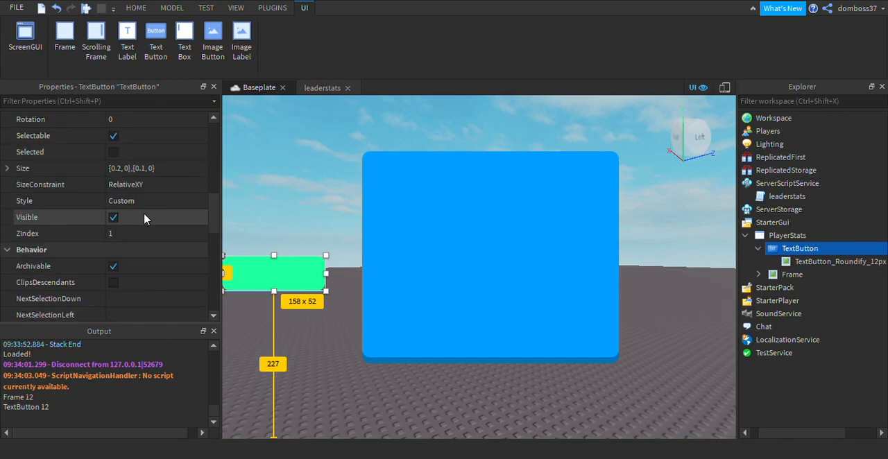
click(156, 235)
text(3)
key(Return)
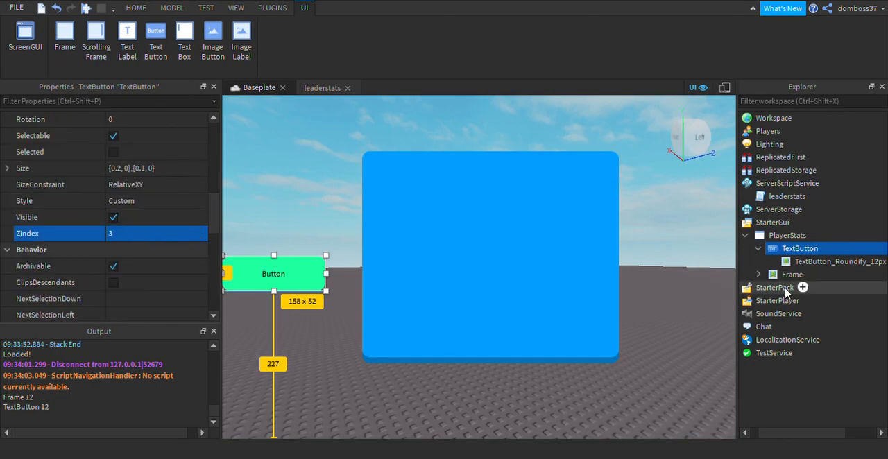
Set the ZIndex of the TextButton's rounded image to 2.
click(800, 262)
click(122, 171)
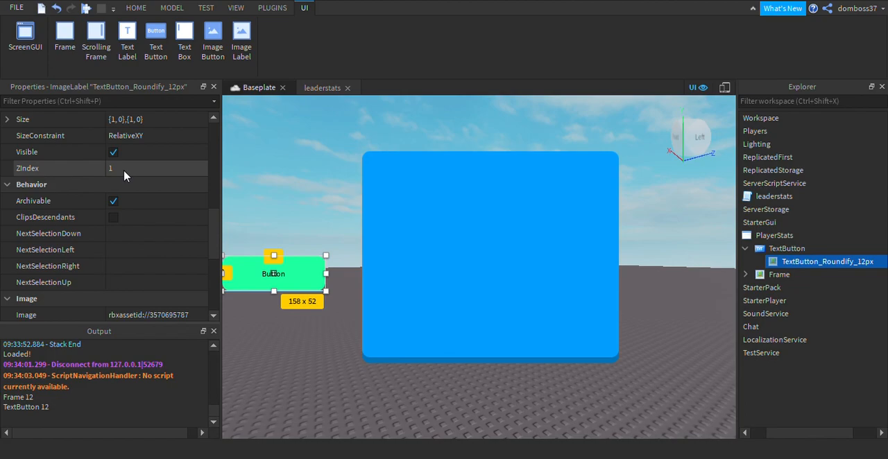
key(BackSpace)
text(2)
key(Return)
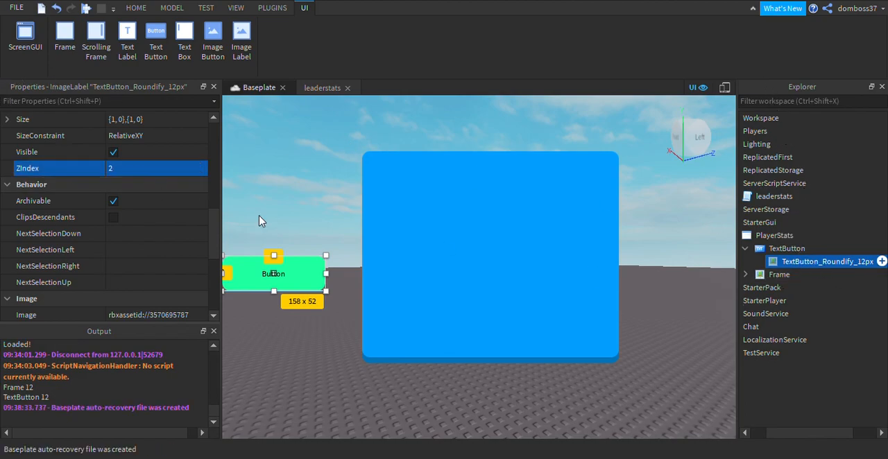
click(42, 172)
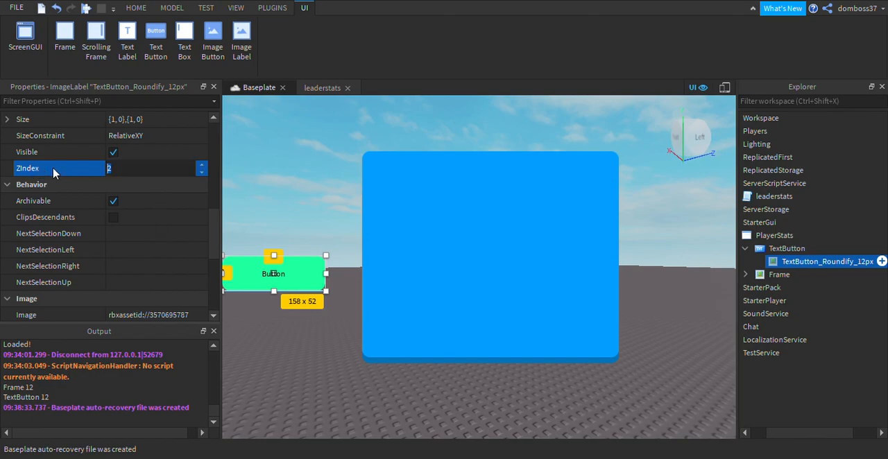
Rename the TextButton's rounded image as Button.
scroll(119, 200, up, 3)
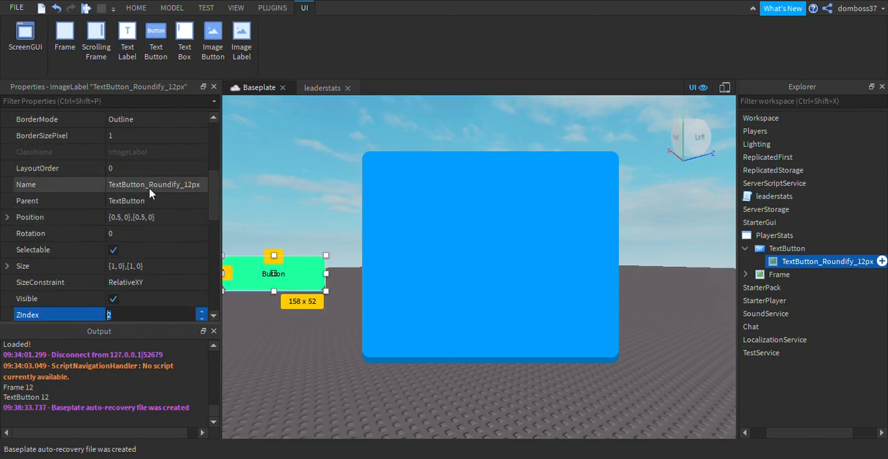
click(158, 186)
text(B)
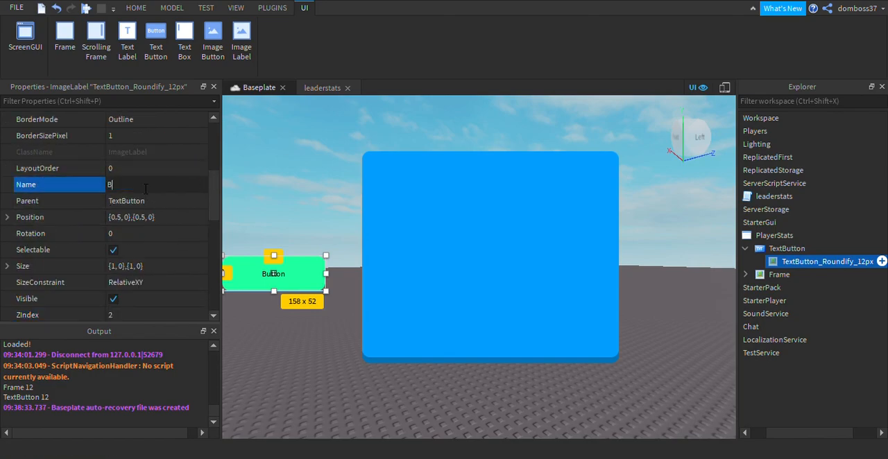
text(utton)
key(Return)
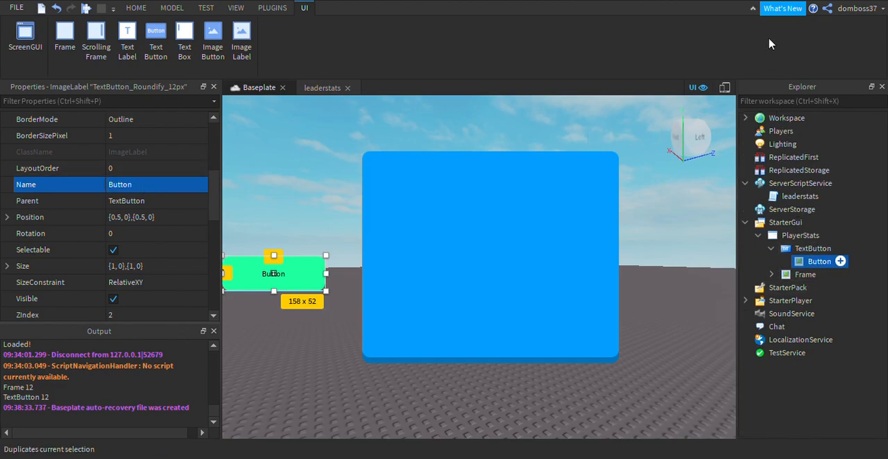
Duplicate the Button image inside the TextButton and rename the copy as Shadow.
key(ctrl+d)
click(137, 185)
text(S)
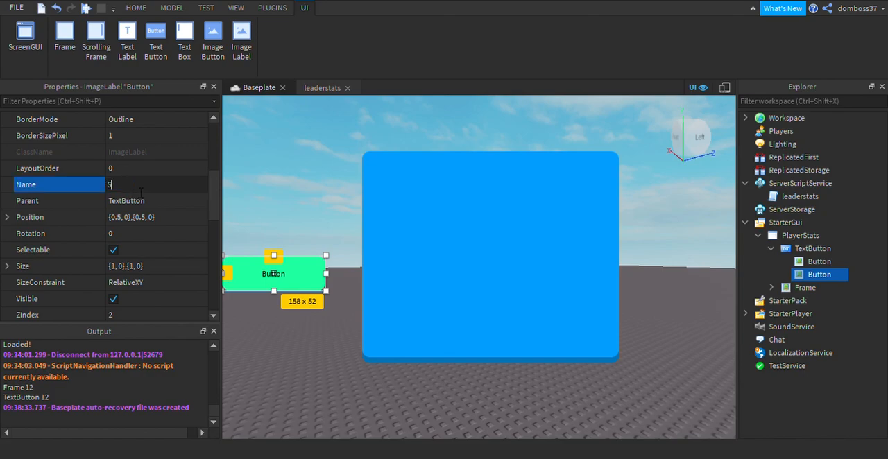
text(hadow)
key(Return)
Set the ZIndex of the TextButton's Shadow image to 1.
scroll(139, 190, down, 3)
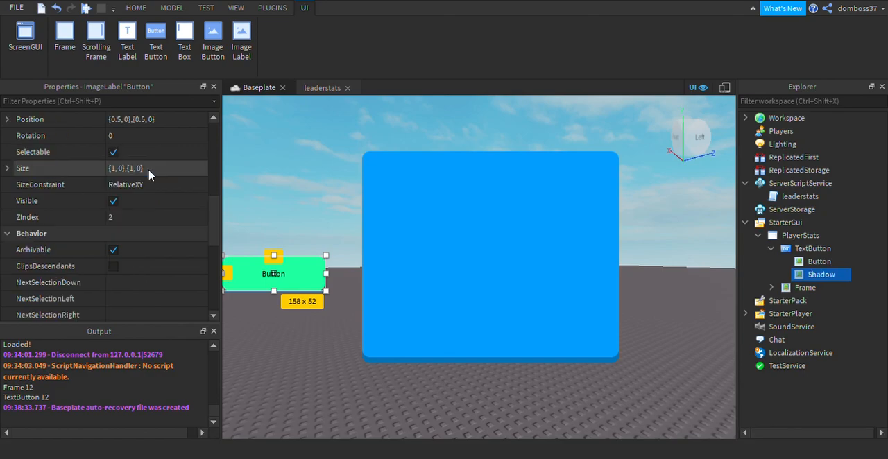
click(144, 224)
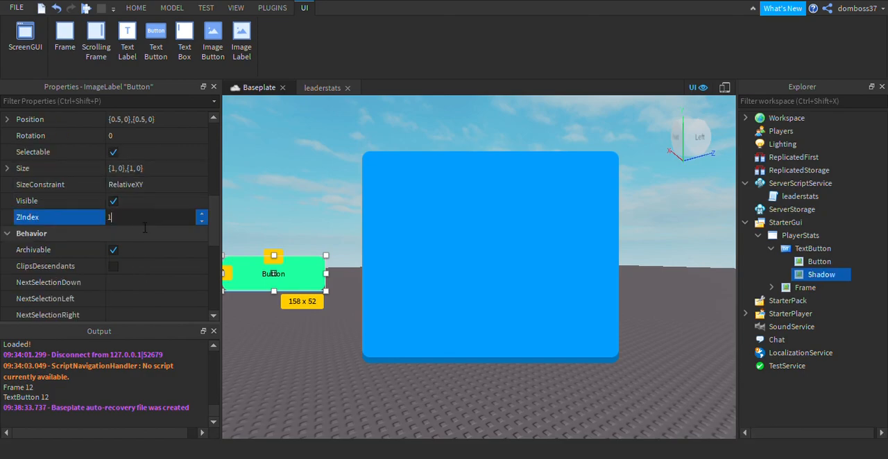
scroll(141, 274, down, 4)
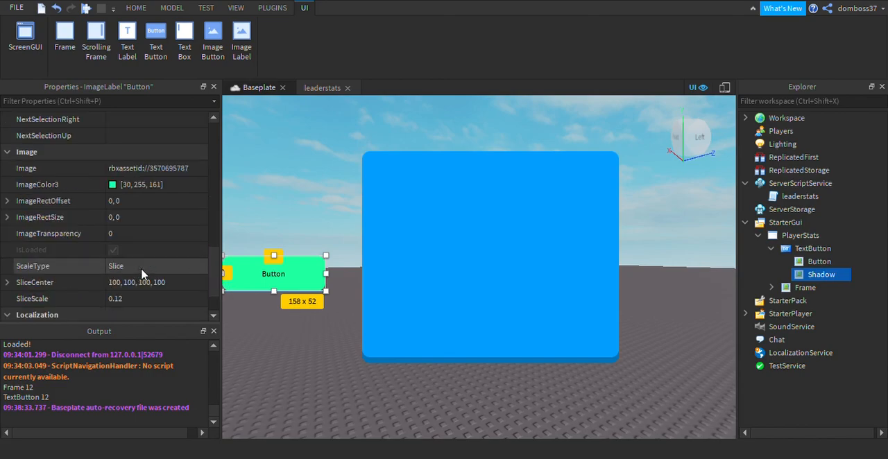
Set the Shadow image's ImageColor3 to 21, 179, 110 and offset it slightly below the Button image.
click(116, 185)
click(596, 151)
drag(596, 151, 595, 154)
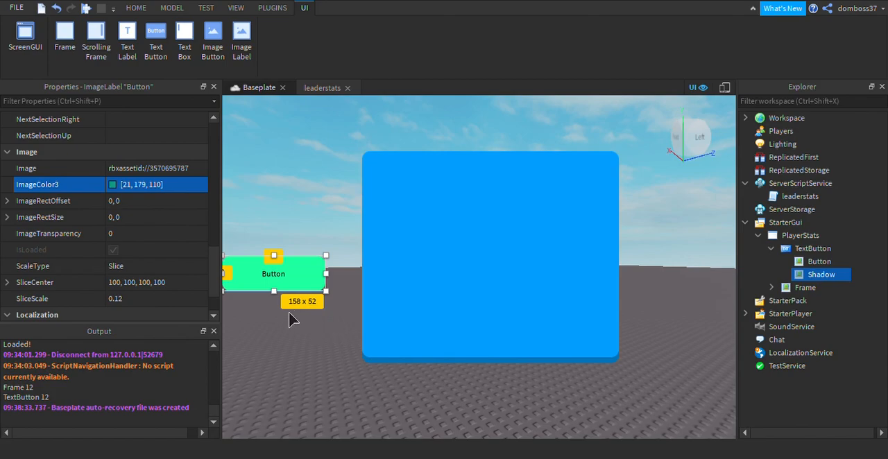
drag(294, 317, 292, 318)
click(355, 242)
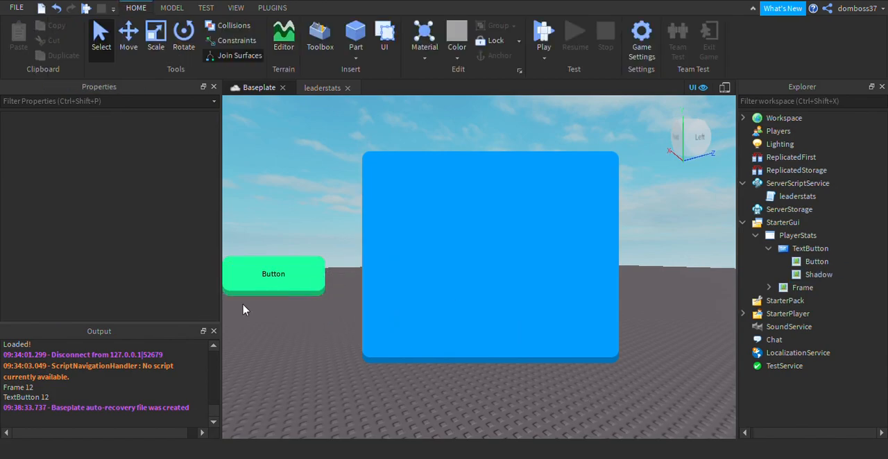
Set the TextButton's font to SourceSansBold and enable TextScaled.
double_click(783, 249)
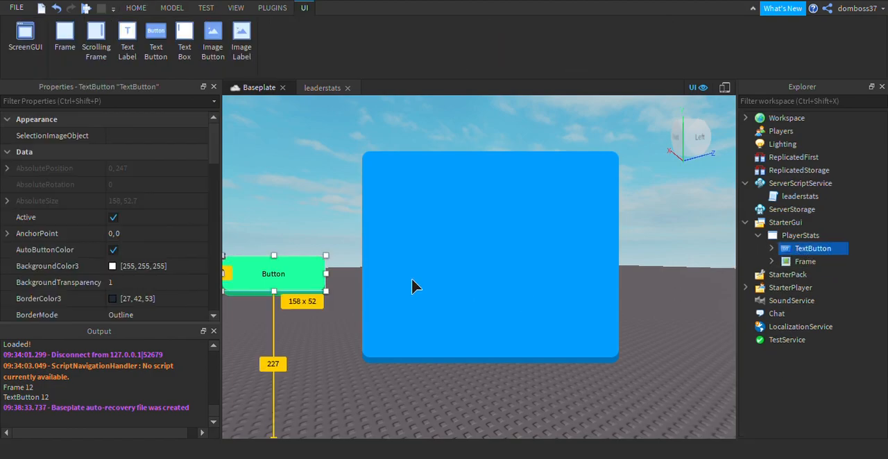
scroll(137, 216, down, 6)
scroll(132, 208, down, 8)
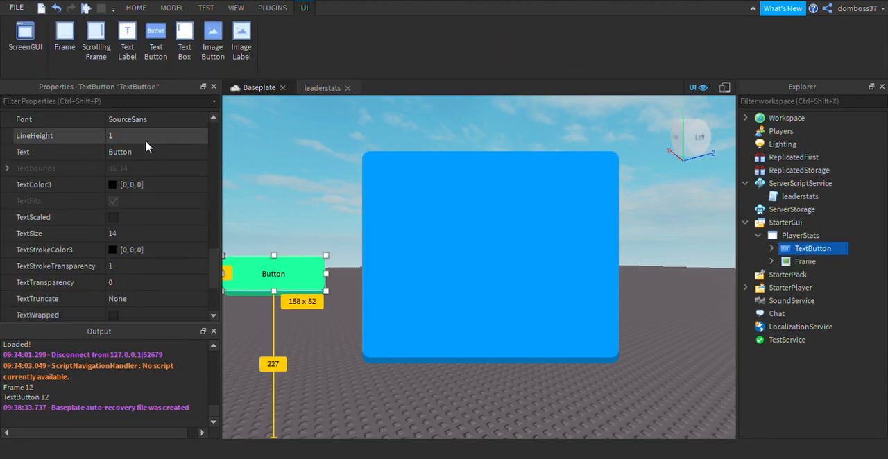
click(149, 122)
click(146, 195)
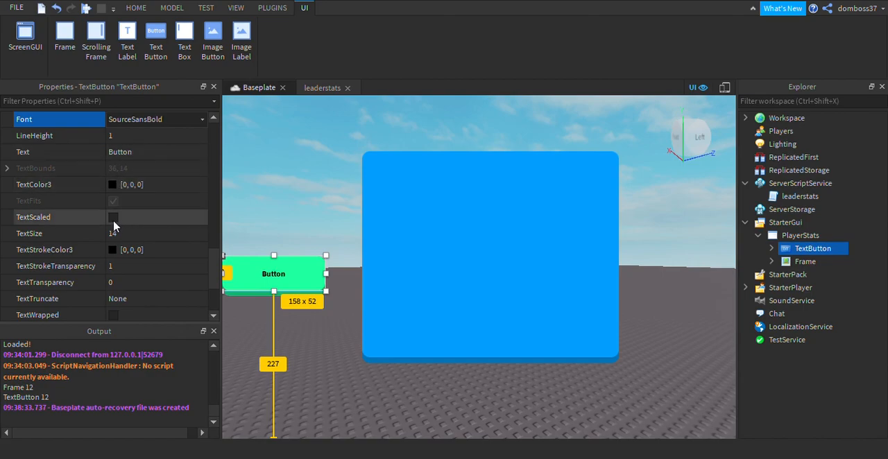
click(113, 217)
Set the TextButton's TextColor3 to 255, 255, 255 and its TextStrokeTransparency to 0.
click(113, 184)
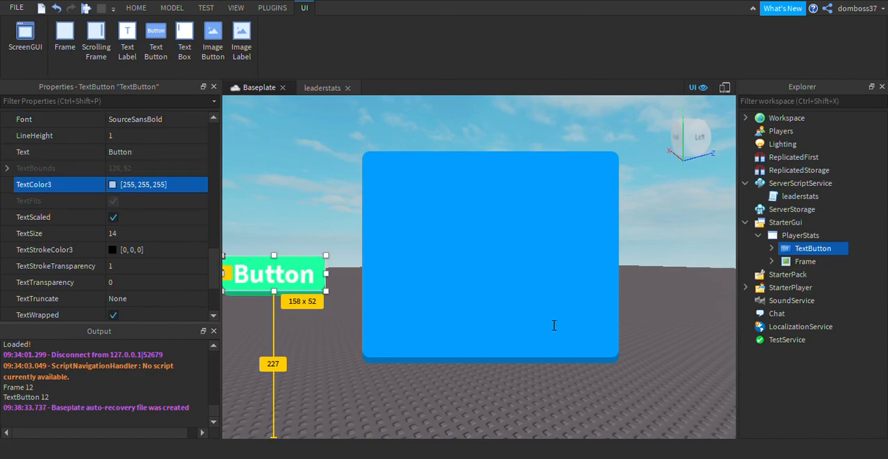
click(128, 266)
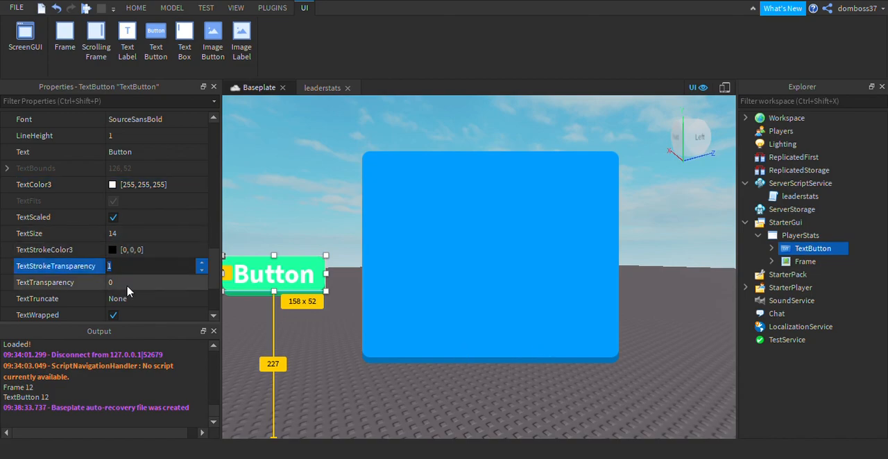
text(0)
key(Return)
Set the TextButton's text to Stats.
click(158, 153)
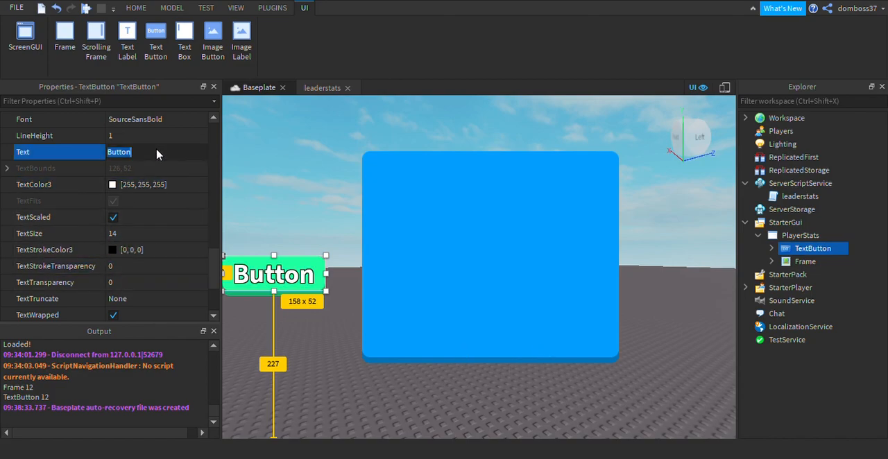
text(Stats)
key(Return)
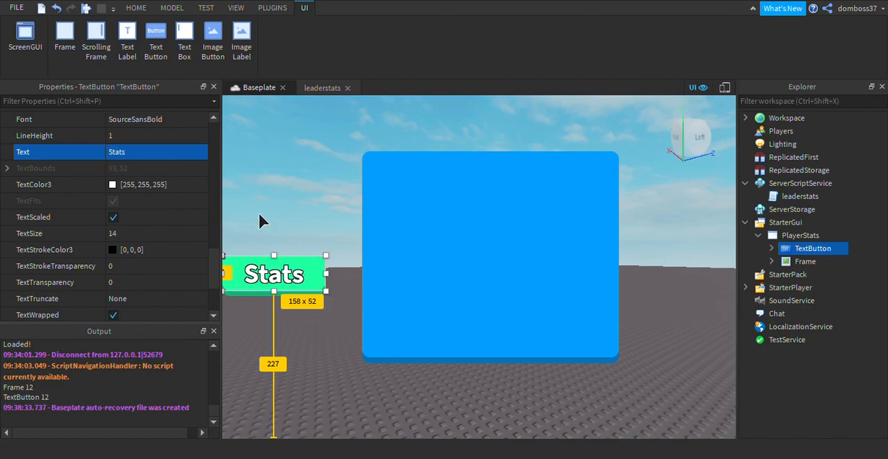
Rename the TextButton as OpenPlayerStats.
scroll(131, 278, down, 2)
scroll(131, 249, up, 5)
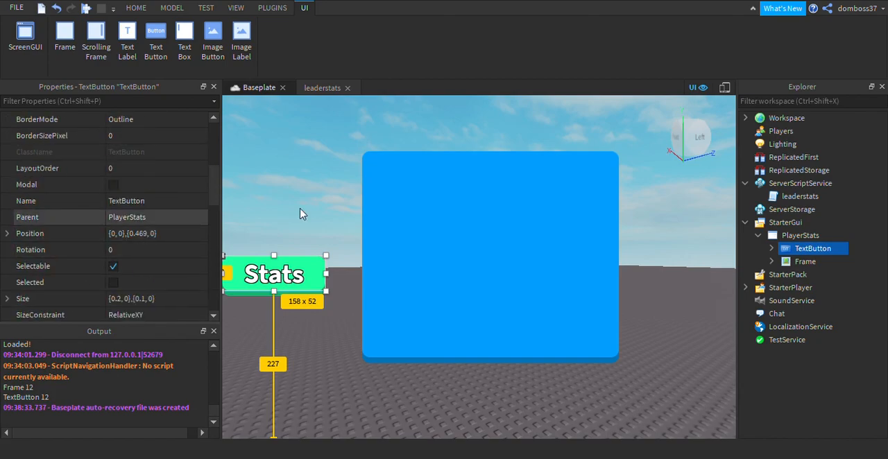
click(158, 201)
text(Open)
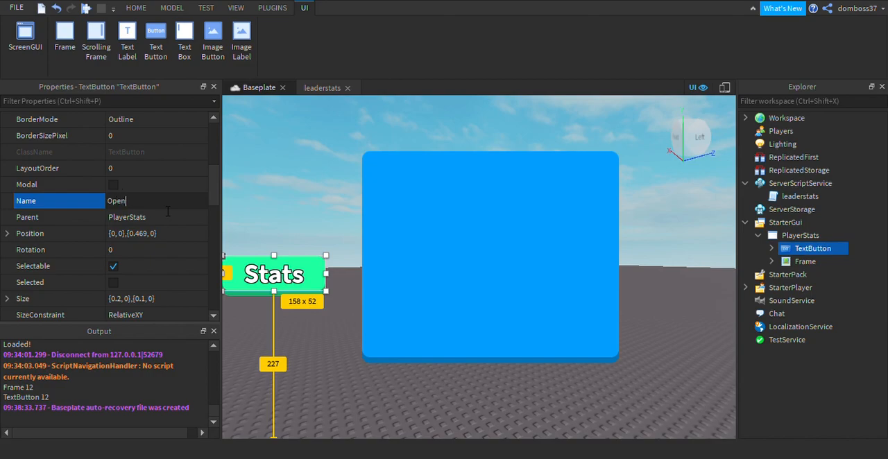
text(PlayerStats)
key(Return)
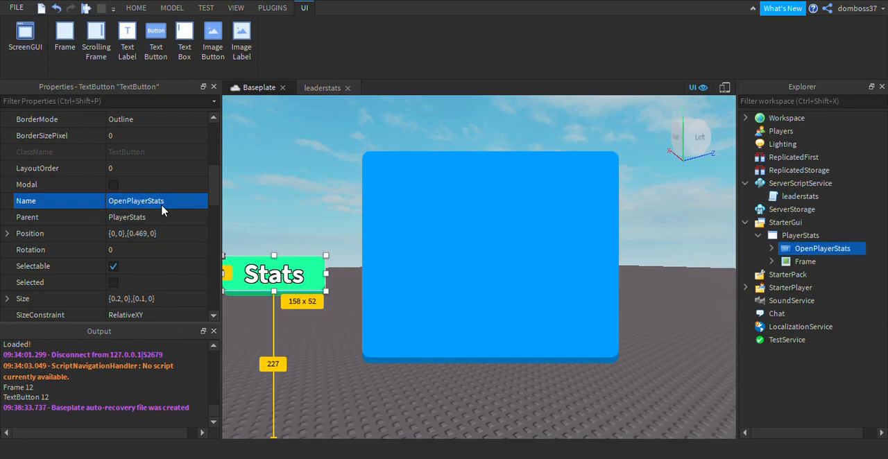
Add a LocalScript inside OpenPlayerStats and remove its default print line.
mouse_move(859, 249)
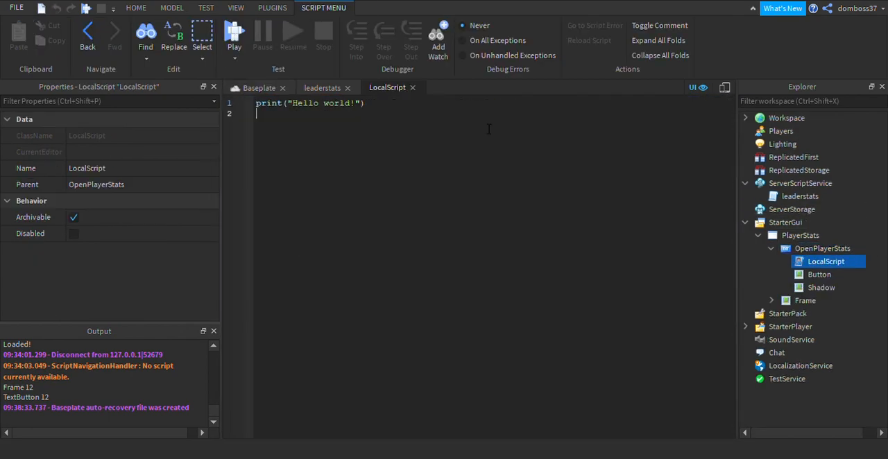
key(ctrl+a)
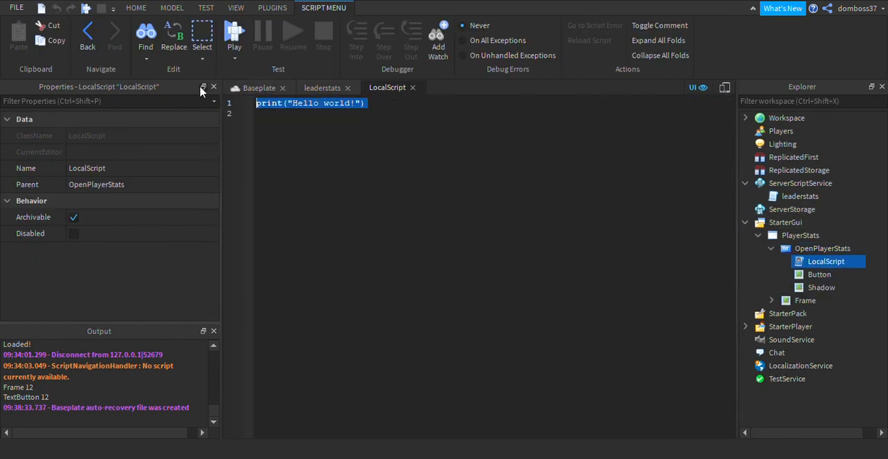
key(BackSpace)
Connect script.Parent.MouseButton1Click to an anonymous function in the LocalScript.
text(script.)
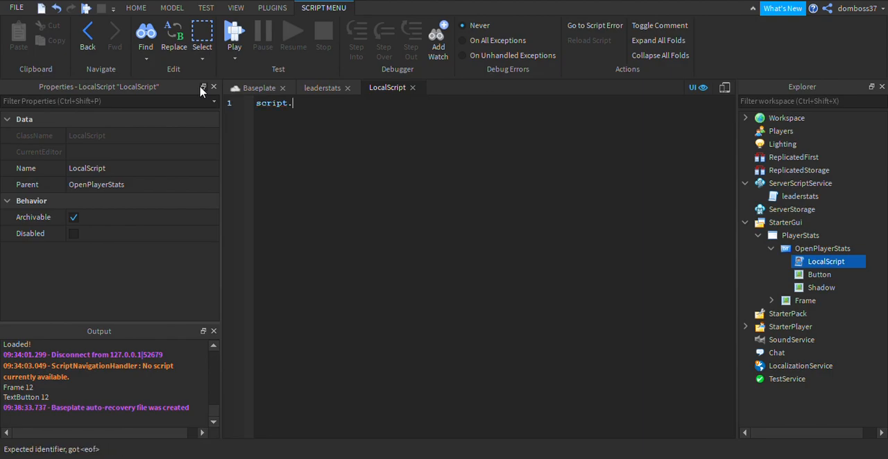
text(Parent.MouseButton1Click)
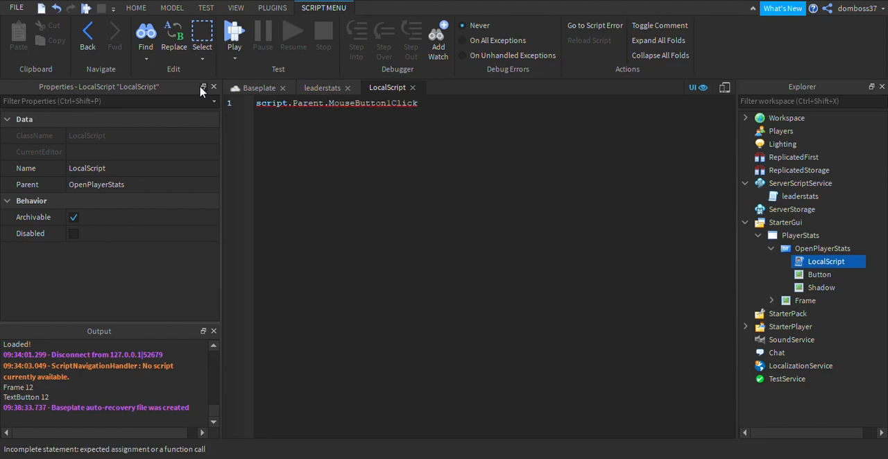
text(:Connect(function))
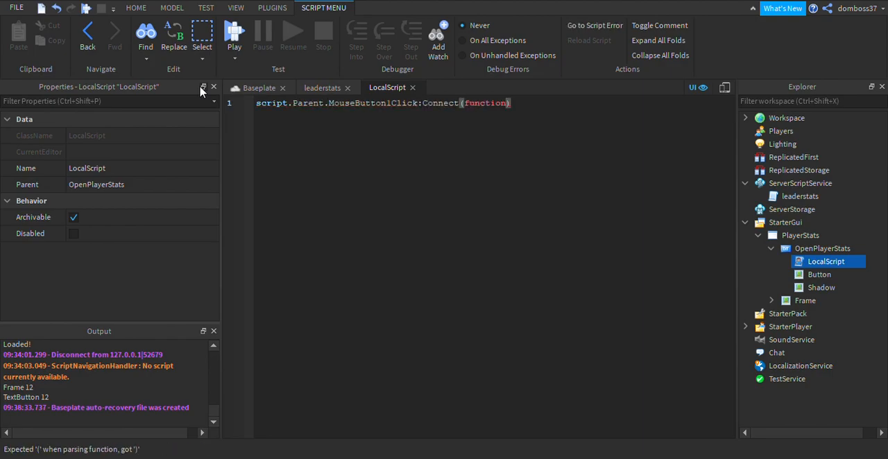
text(())
key(Return)
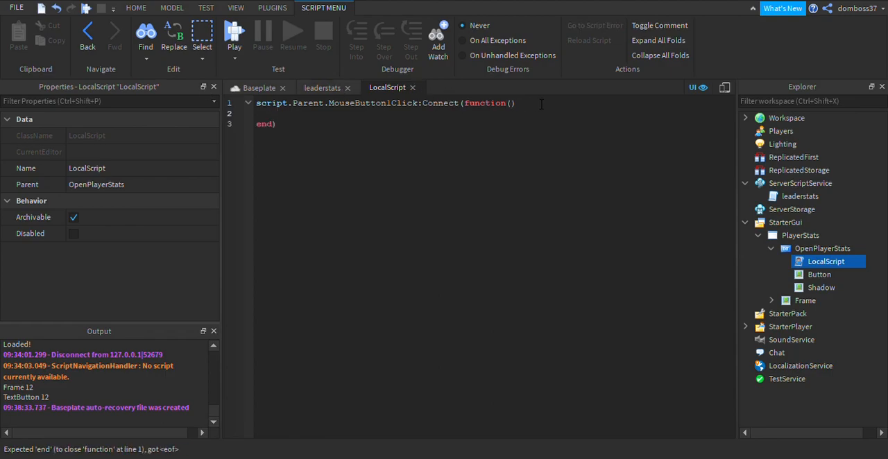
Toggle the frame in the click function with script.Parent.Parent.Frame.Visible = not script.Parent.Parent.Frame.Visible.
text(s)
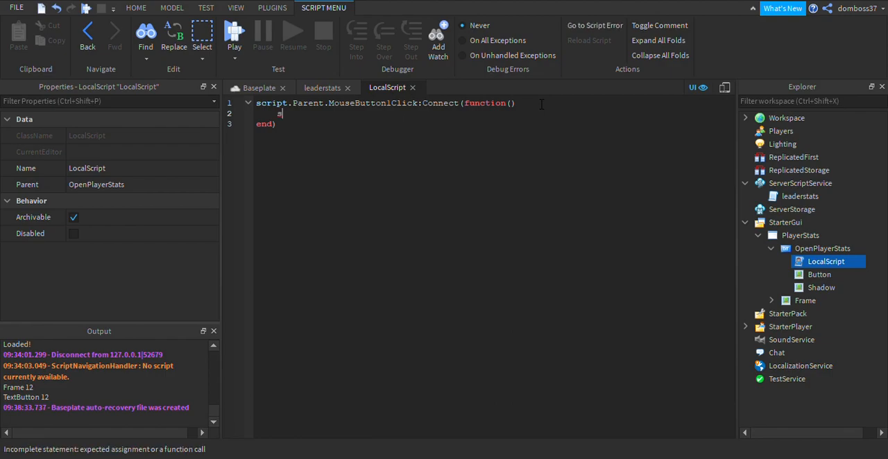
text(cript.Parent.Parent.)
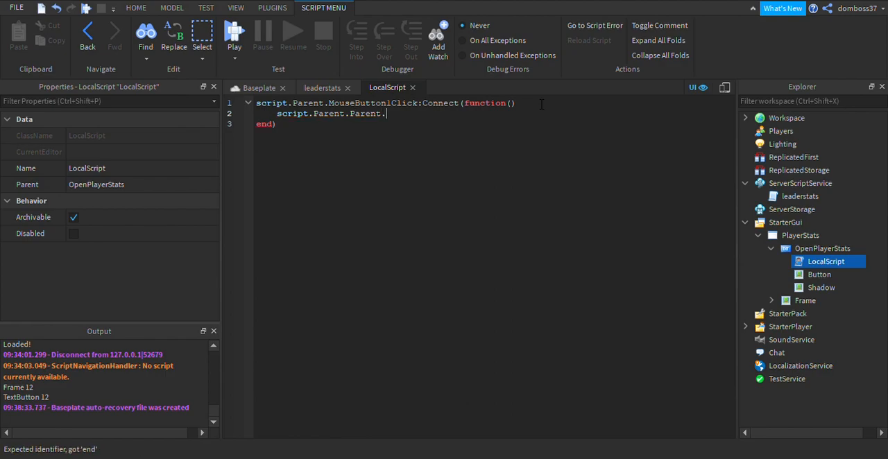
text(Frame =)
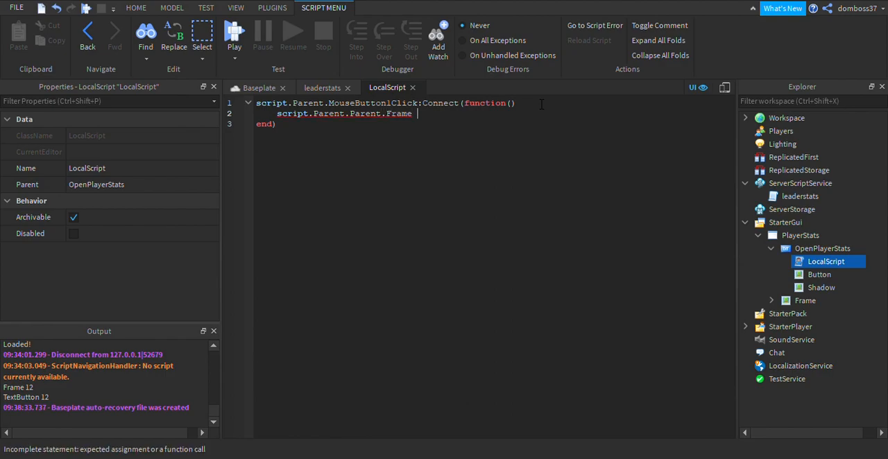
key(BackSpace)
key(BackSpace)
key(BackSpace)
text(.Visible =)
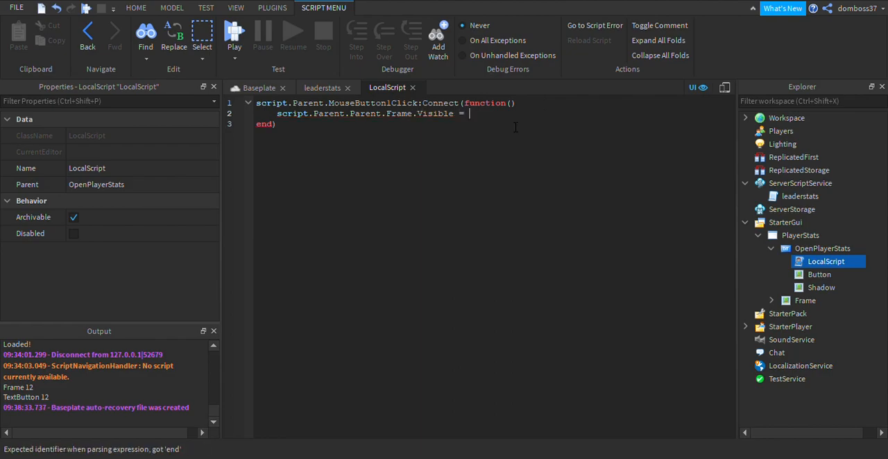
drag(282, 120, 454, 115)
key(ctrl+c)
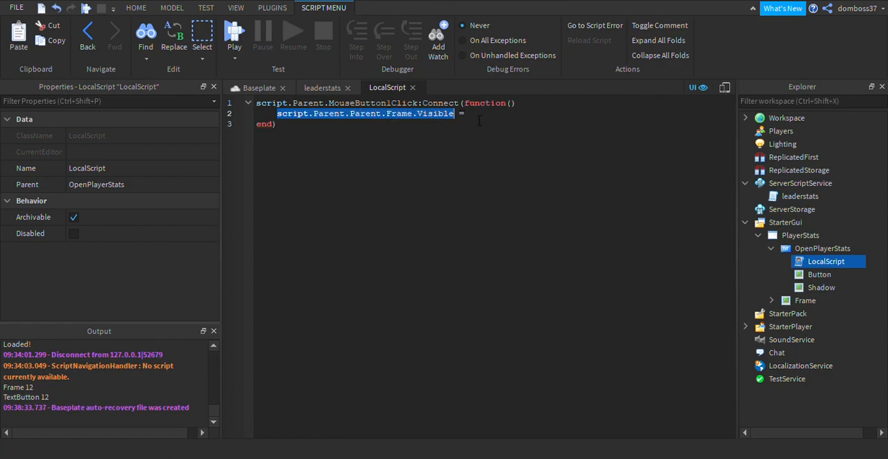
click(478, 122)
text(not)
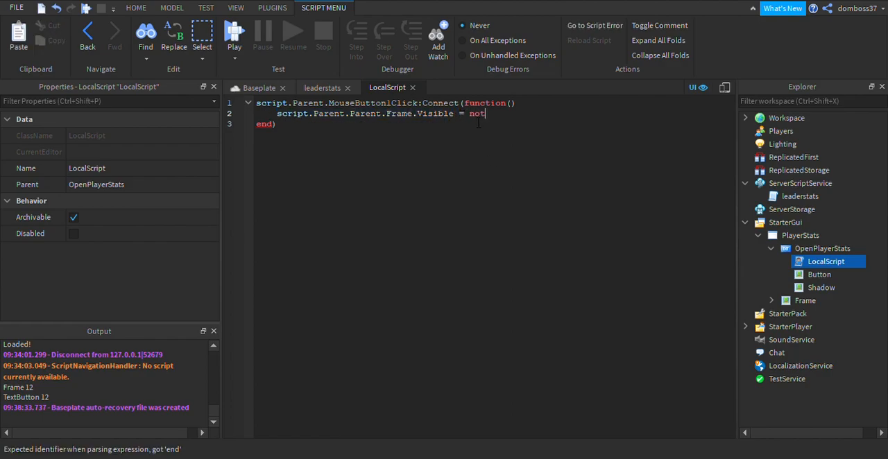
key(ctrl+v)
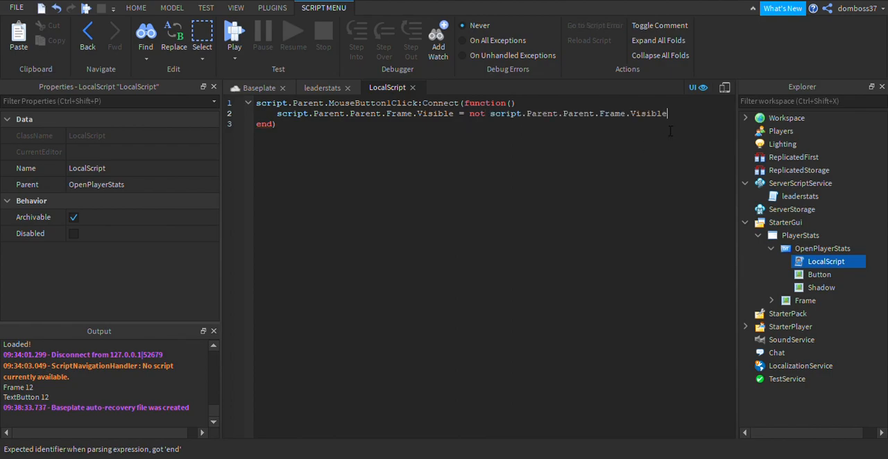
Add an if block below the toggle line that checks script.Parent.Parent.Frame.Visible == true.
key(Return)
key(Return)
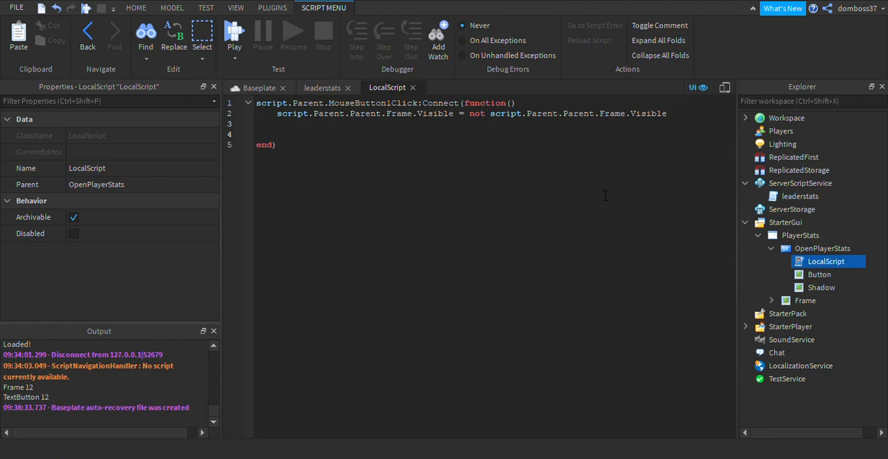
text(if s)
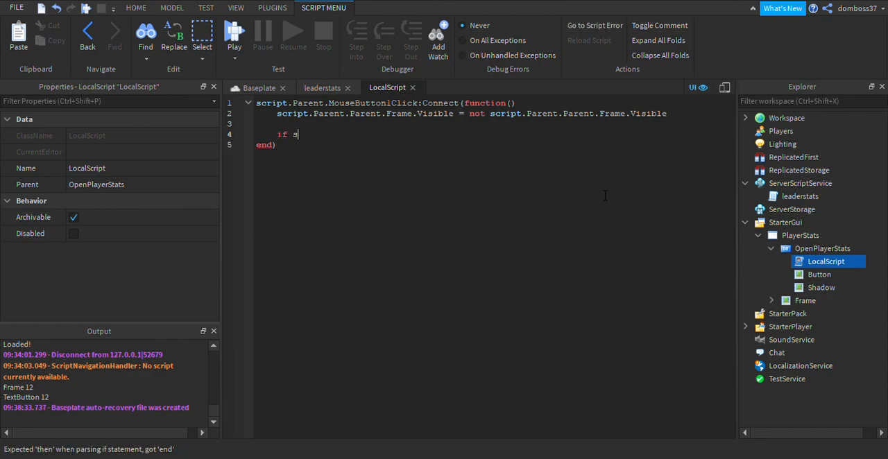
text(cript.Parent.)
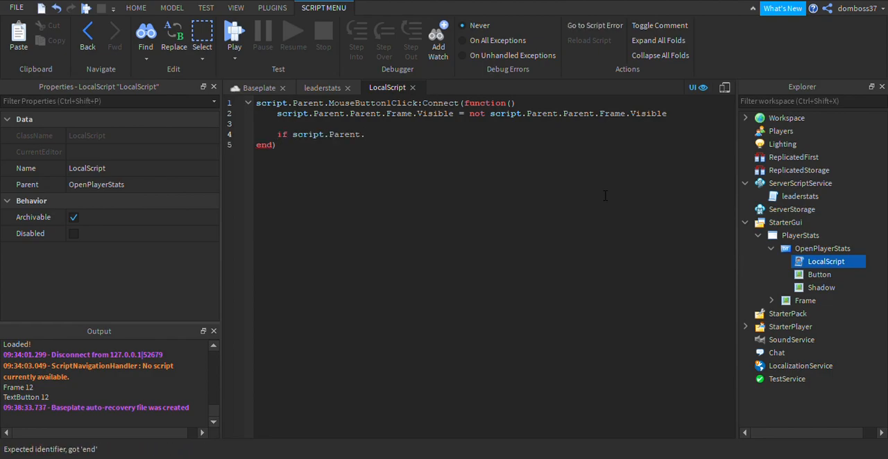
text(Parent.F)
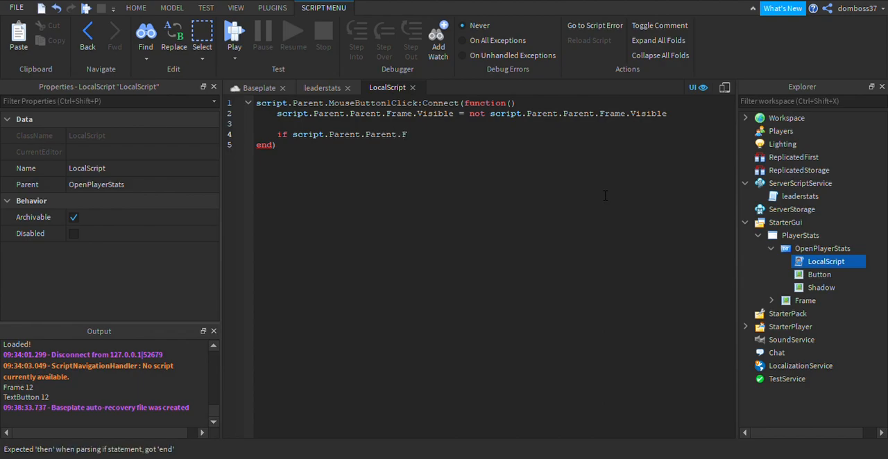
text(rame.Visible = )
text(true)
text(=)
text( then)
key(Return)
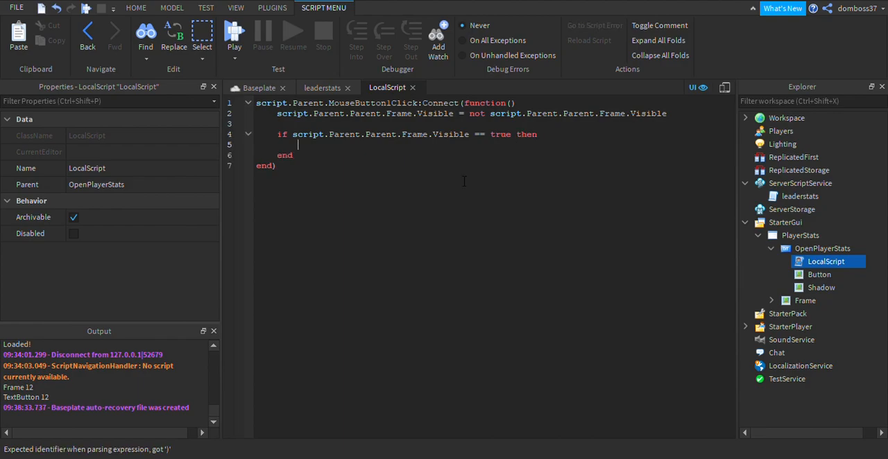
Set script.Parent.Text to "Close" inside the if block.
text(script)
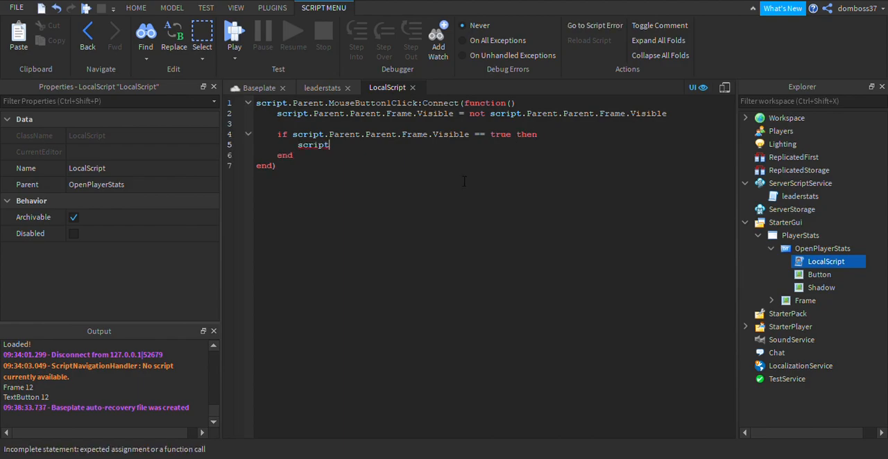
text(.Parent.Text =)
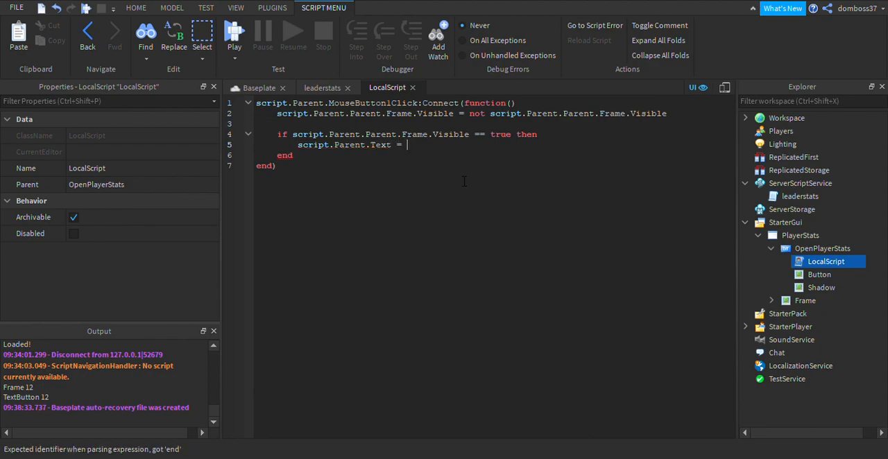
text( "")
text(Close")
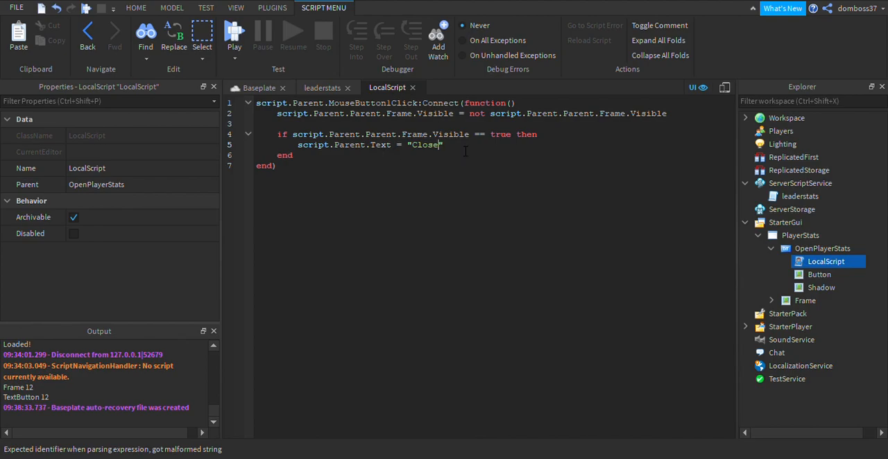
Add an elseif branch below the "Close" line that checks script.Parent.Parent.Frame.Visible == false.
key(Return)
key(BackSpace)
text(elsei)
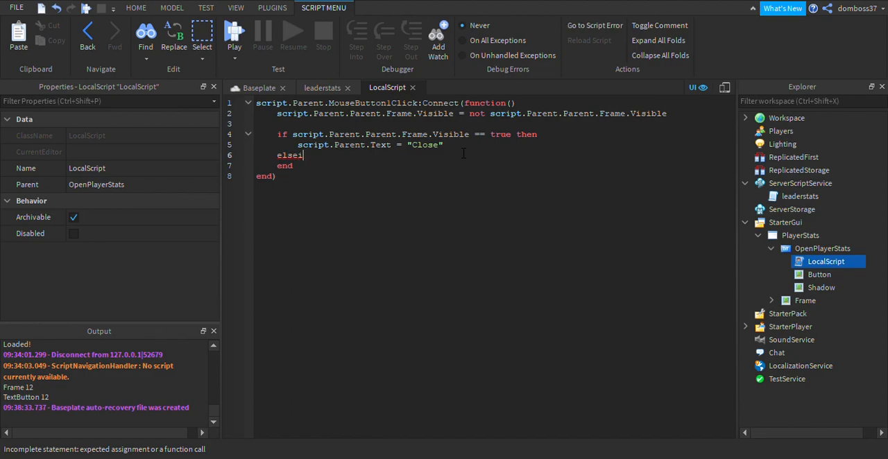
text(f script)
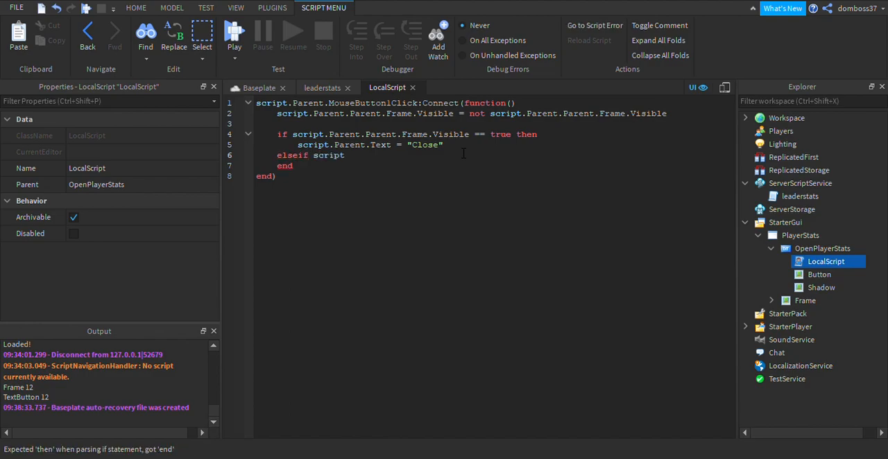
text(.Parent.Parent.)
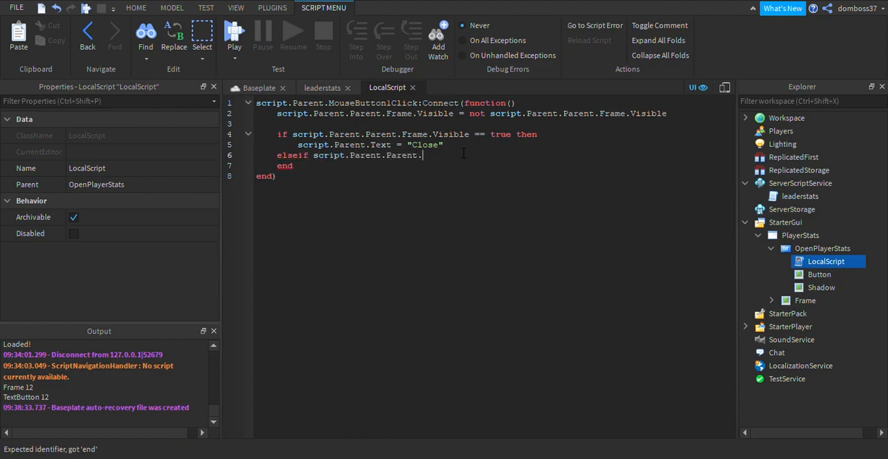
text(Frame.V)
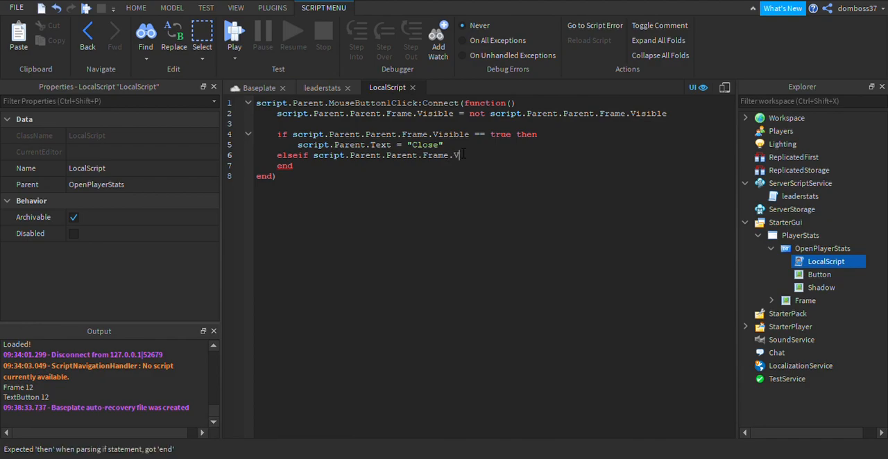
text(isible == false then)
Set script.Parent.Text to "Stats" inside the elseif branch.
key(Return)
text(script.Parent.)
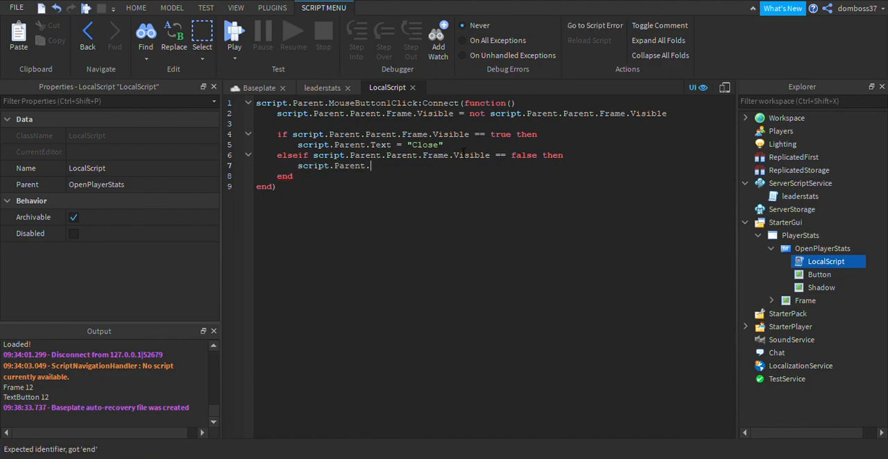
text(Text = )
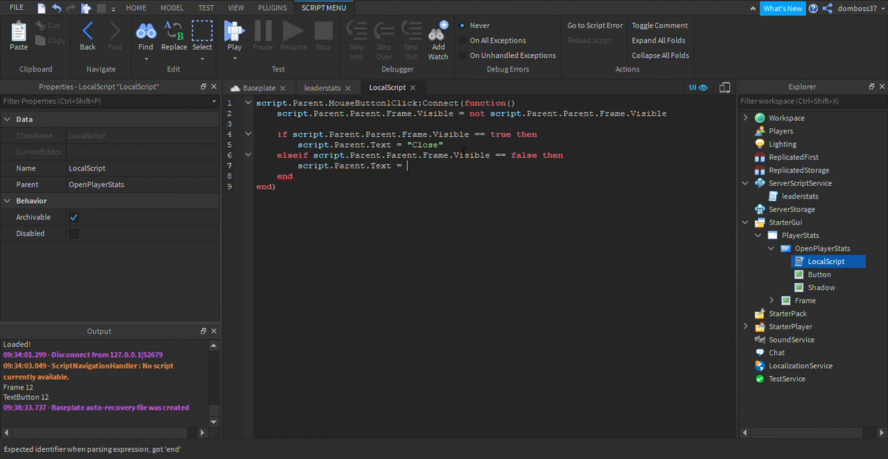
text("Stats)
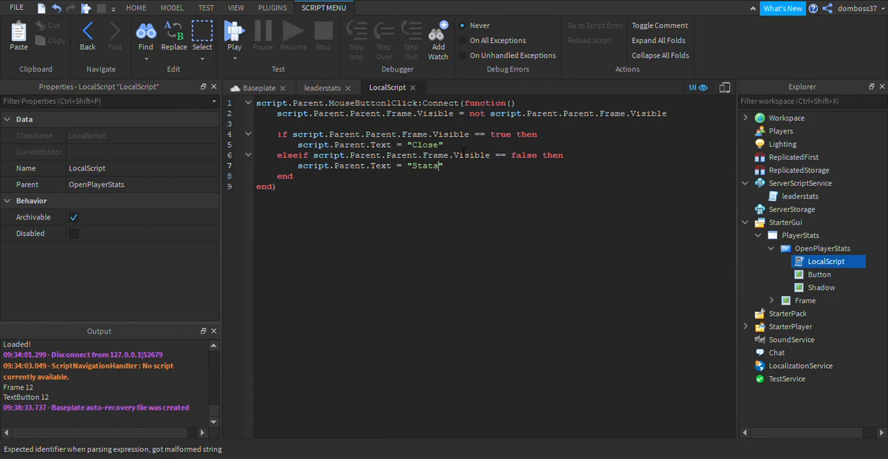
Turn off the Visible property of the Frame in PlayerStats, viewing it in the Baseplate view.
click(261, 88)
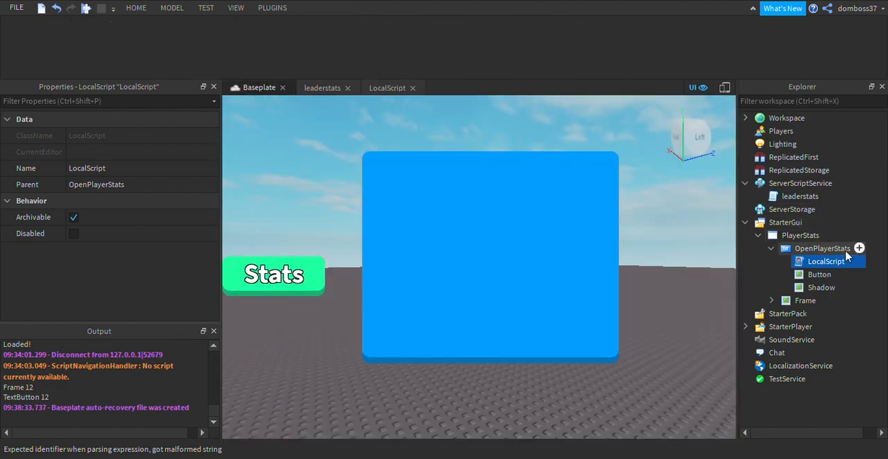
click(772, 248)
click(790, 262)
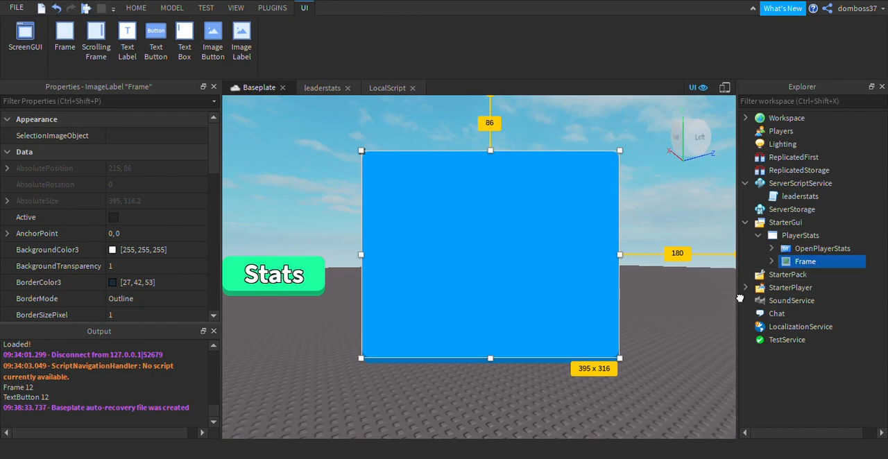
scroll(118, 229, down, 5)
click(117, 238)
click(114, 235)
click(364, 198)
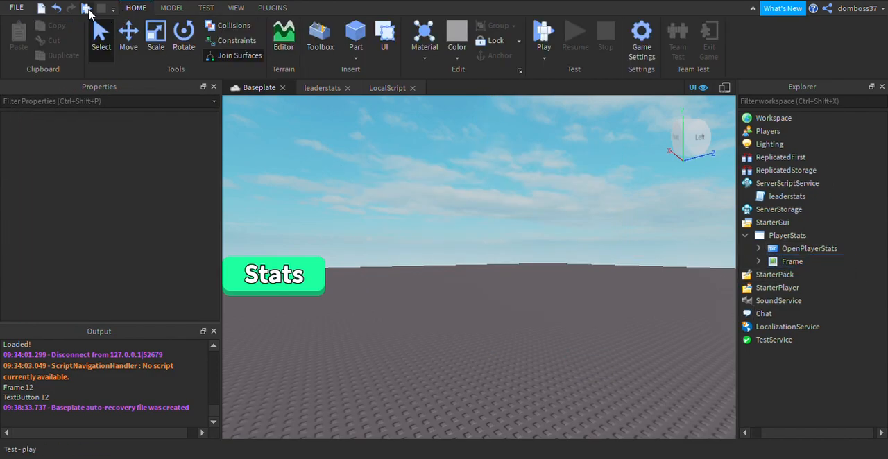
Playtest the game and open and close the frame with the Stats button.
key(F5)
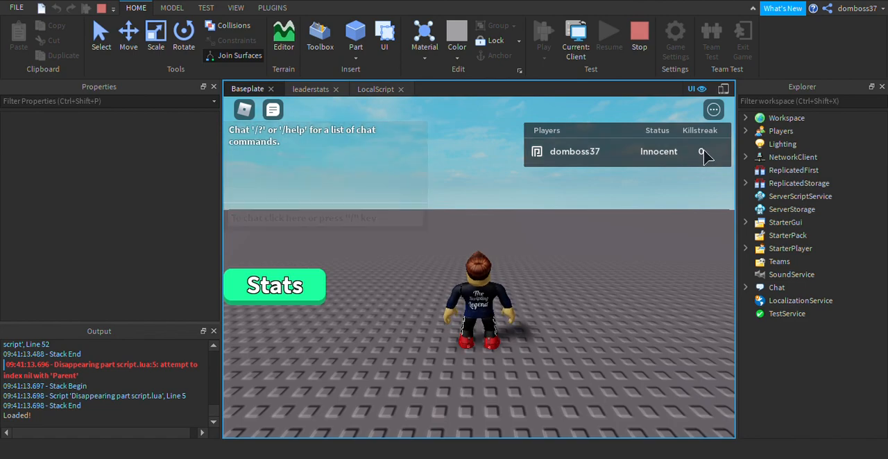
click(295, 290)
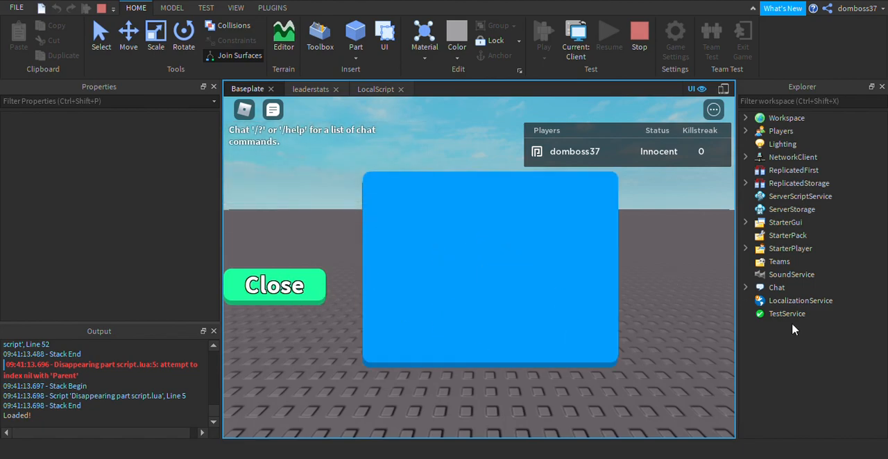
click(304, 291)
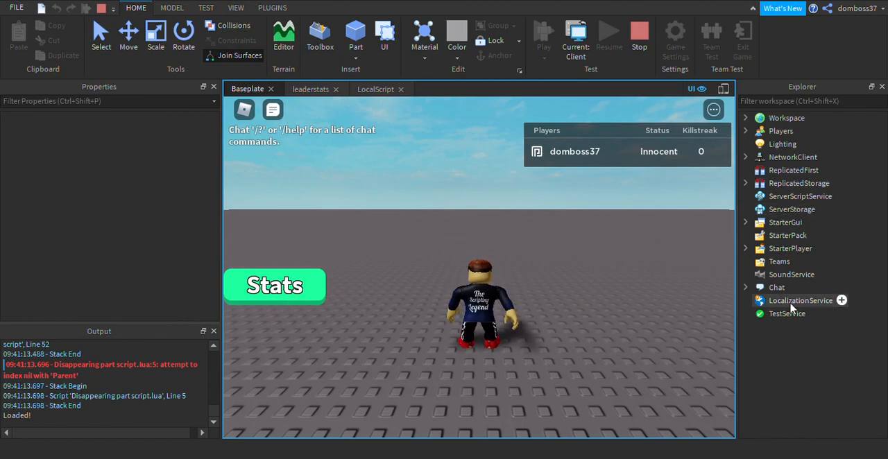
Copy the ClientChatModules folder from the running game's Chat service and stop the playtest.
click(747, 288)
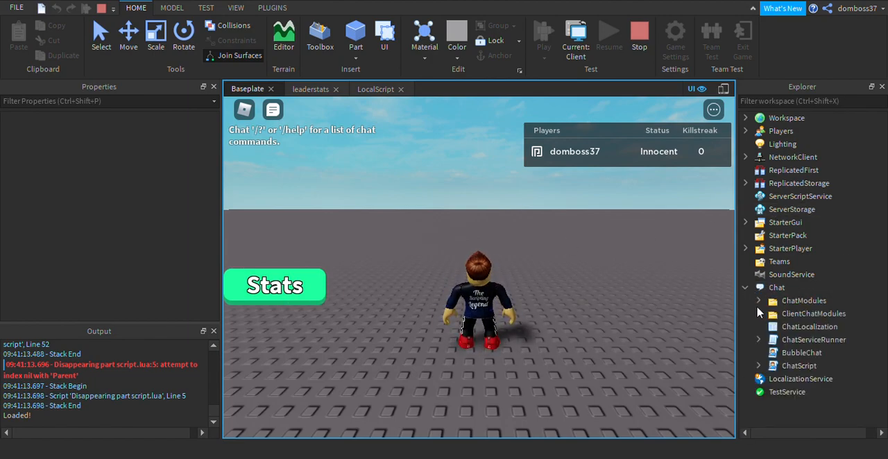
click(758, 313)
click(756, 315)
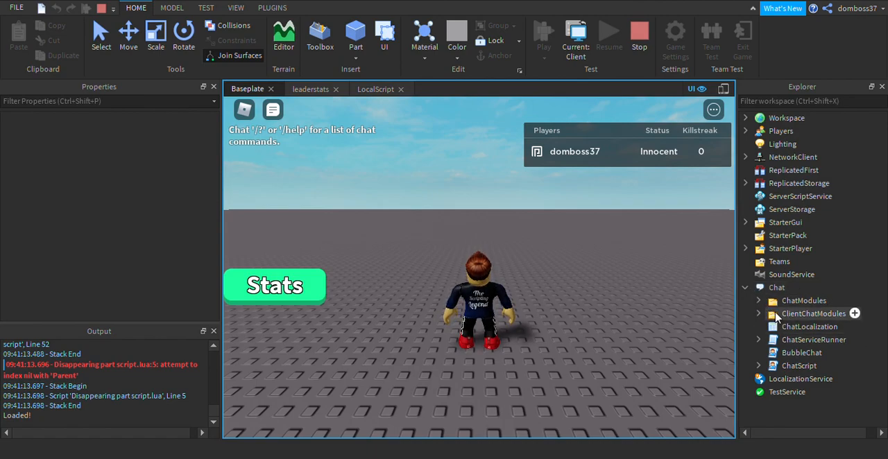
click(776, 315)
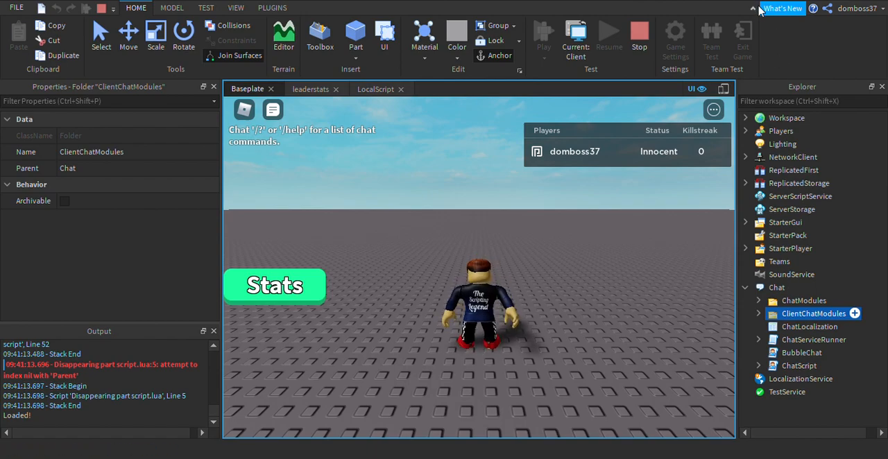
click(48, 40)
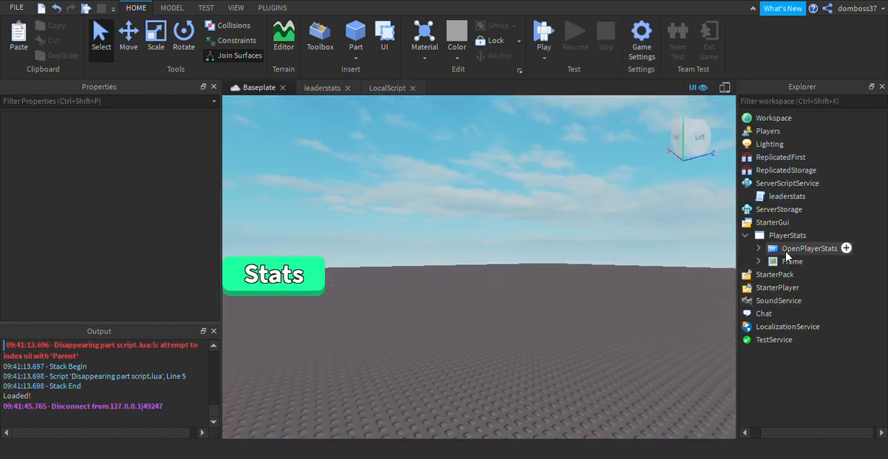
Paste the copied ClientChatModules folder into the Chat service and expand its contents.
drag(778, 431, 763, 430)
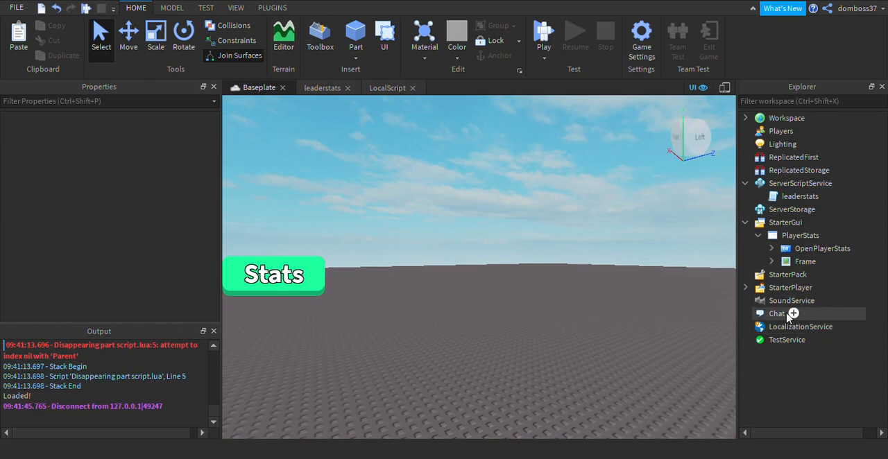
click(786, 313)
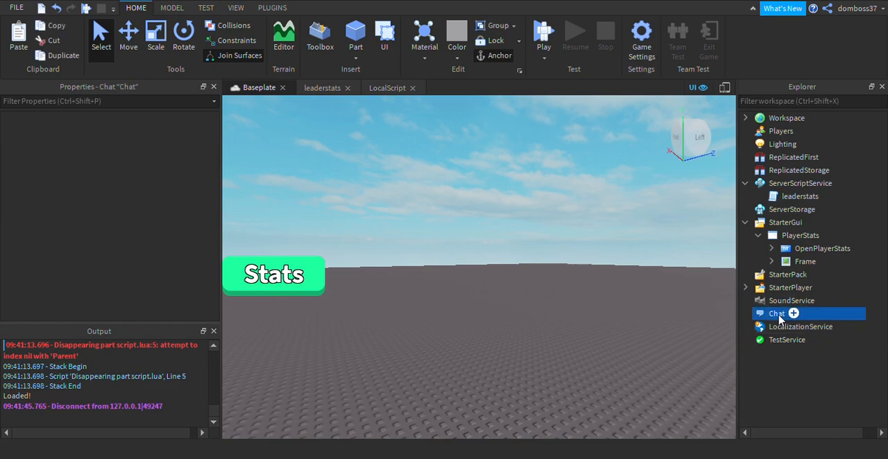
click(769, 23)
click(758, 326)
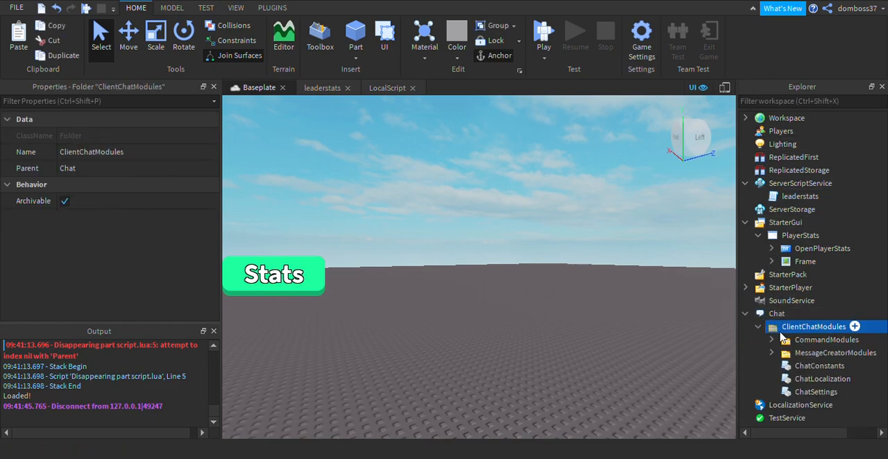
Open the ChatSettings module and set module.BubbleChatEnabled to true.
double_click(820, 392)
scroll(534, 297, down, 4)
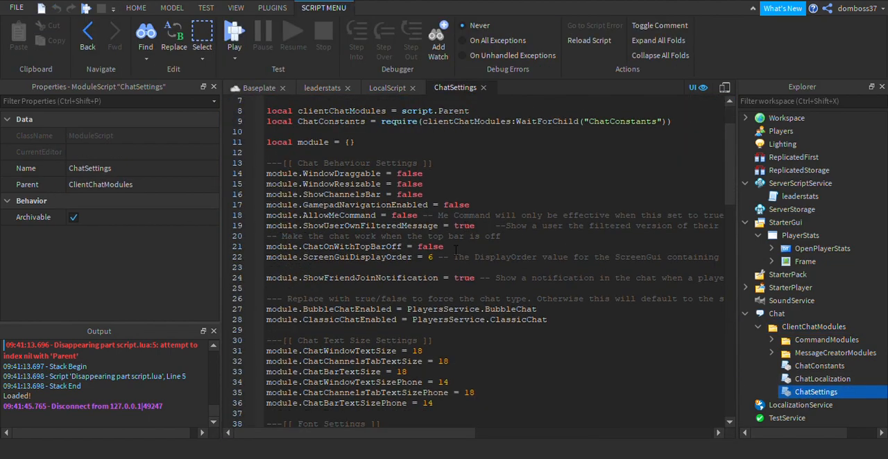
drag(538, 278, 407, 279)
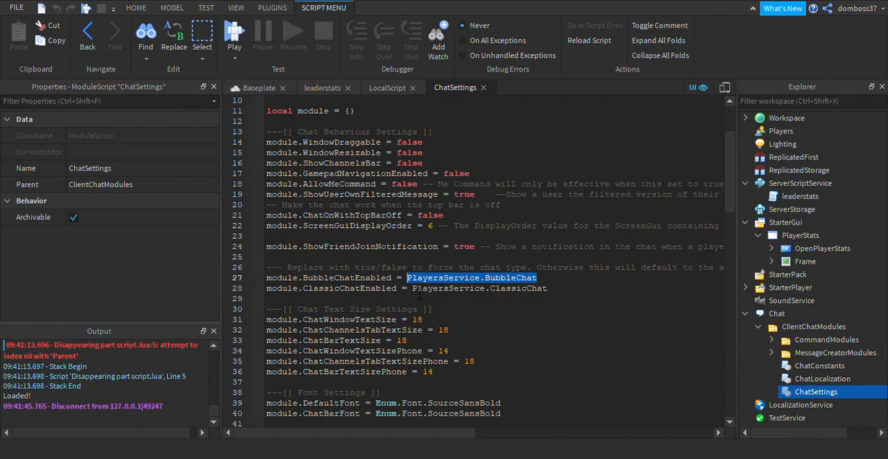
key(BackSpace)
text(true)
Set module.ClassicChatEnabled to true in ChatSettings.
drag(555, 295, 413, 290)
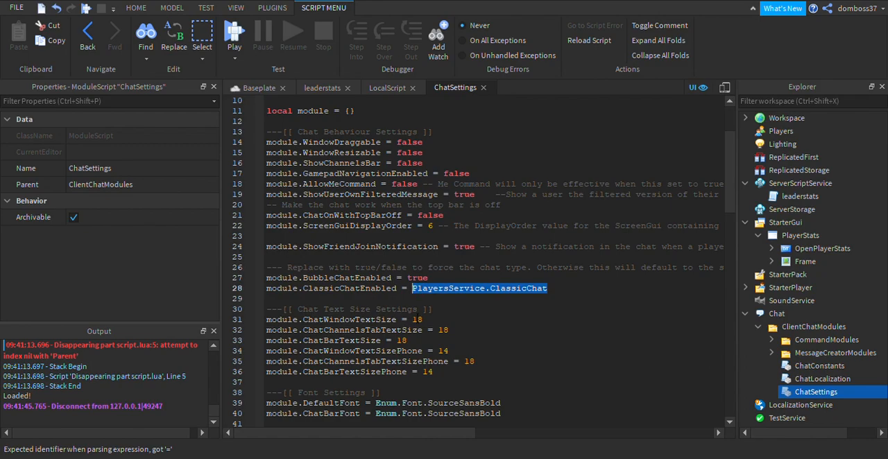
text(true)
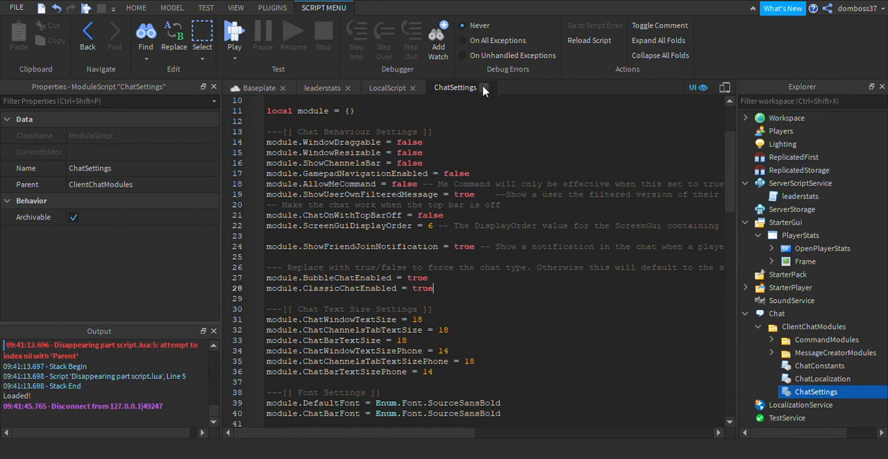
drag(442, 297, 226, 283)
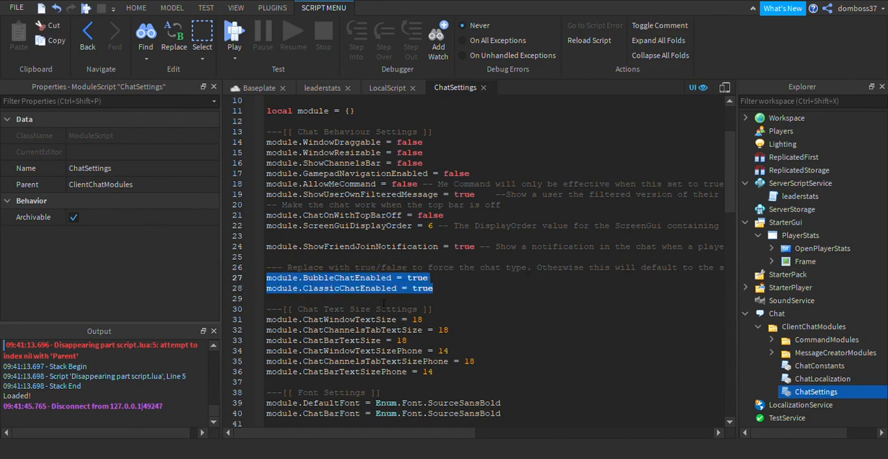
click(383, 304)
Return to the Baseplate view and turn the Visible property of the PlayerStats Frame back on.
click(259, 87)
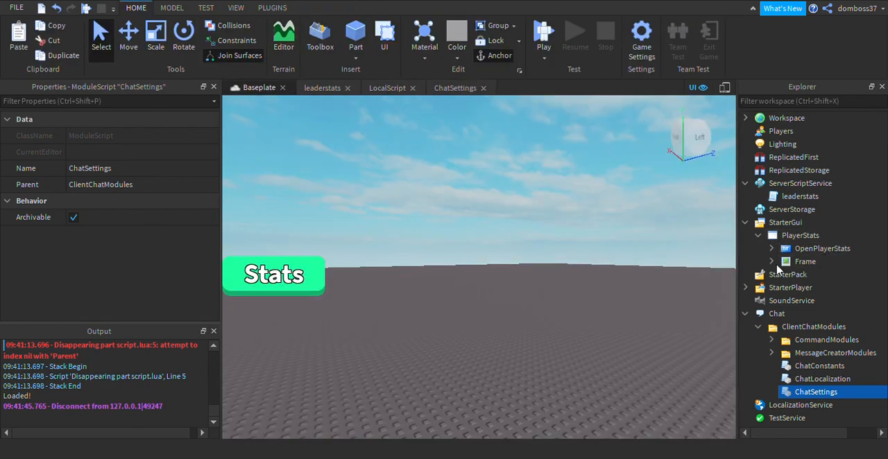
click(771, 261)
click(802, 261)
scroll(136, 201, down, 5)
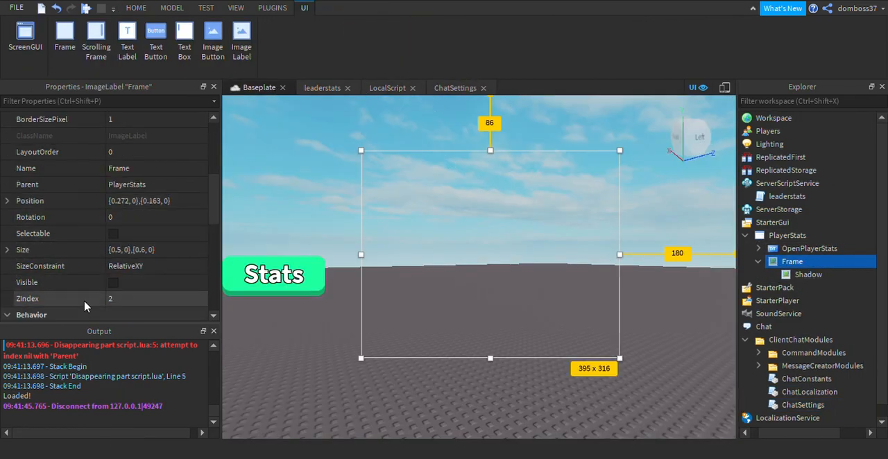
click(113, 184)
Add a TextLabel across the top of the Frame, about 394 × 50 px, with BackgroundTransparency set to 1.
mouse_move(808, 264)
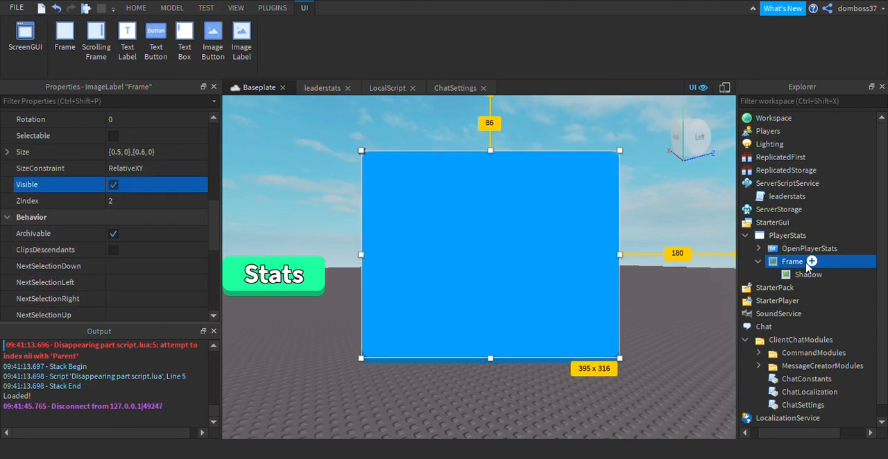
click(127, 42)
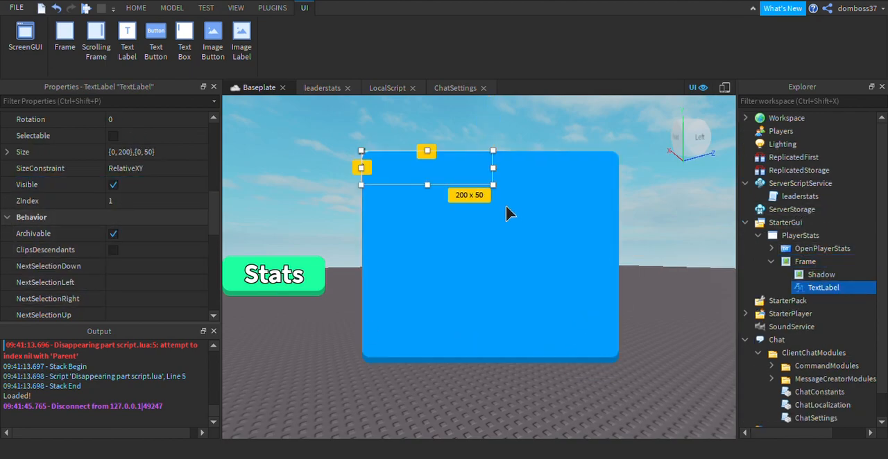
drag(514, 187, 640, 197)
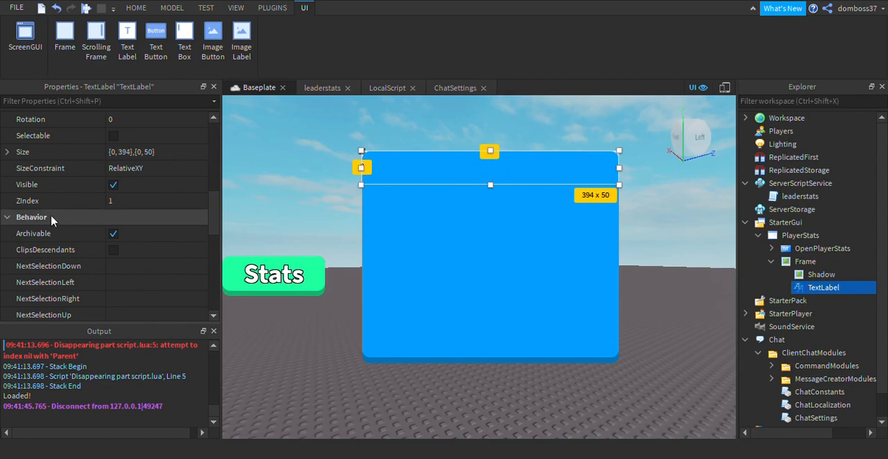
scroll(80, 212, up, 3)
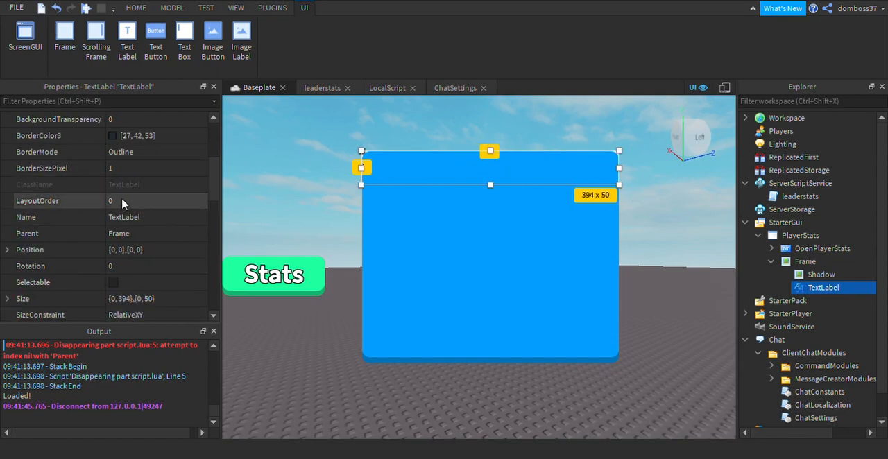
click(132, 121)
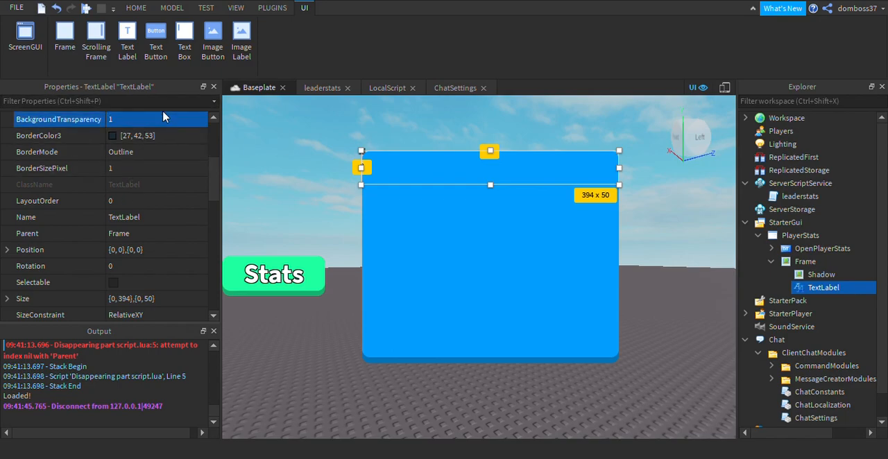
Set the TextLabel's ZIndex to 3 and enable TextScaled.
scroll(125, 181, down, 3)
click(151, 249)
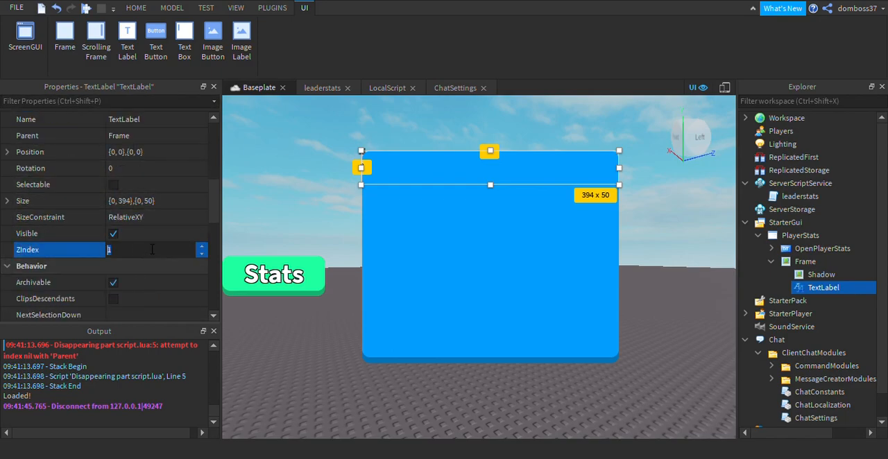
key(Return)
scroll(138, 236, down, 5)
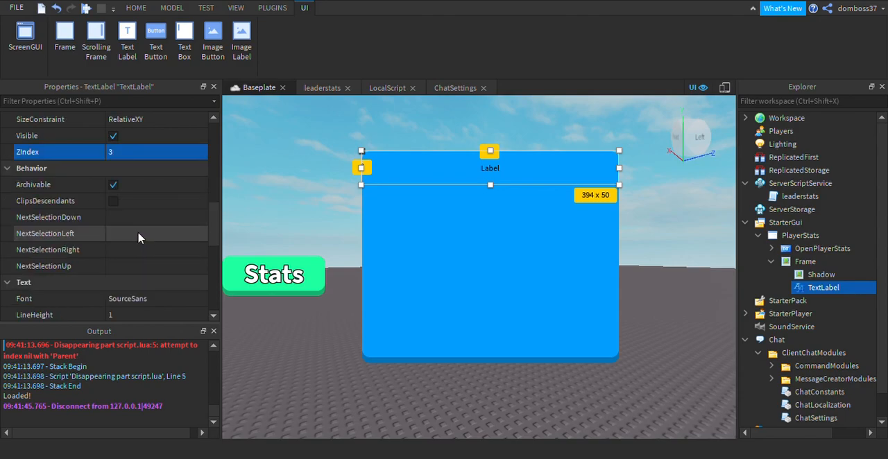
click(113, 298)
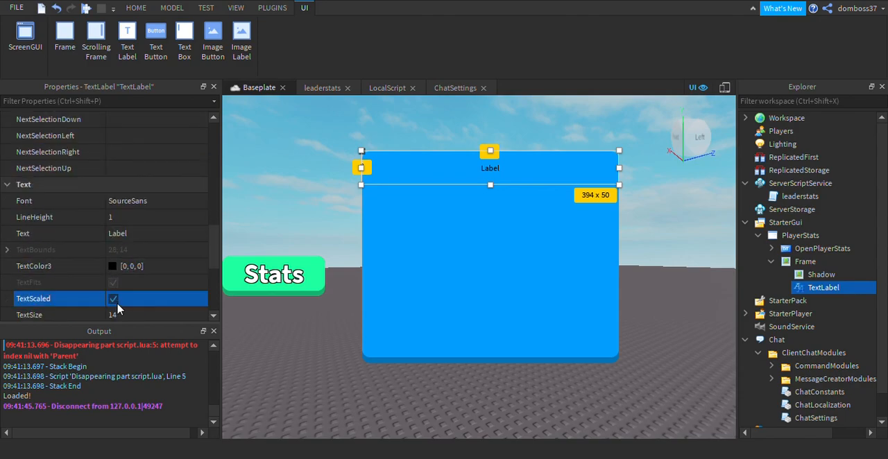
Set the TextLabel's Font to SourceSansBold and its TextColor3 to white (255, 255, 255).
click(131, 200)
key(Down)
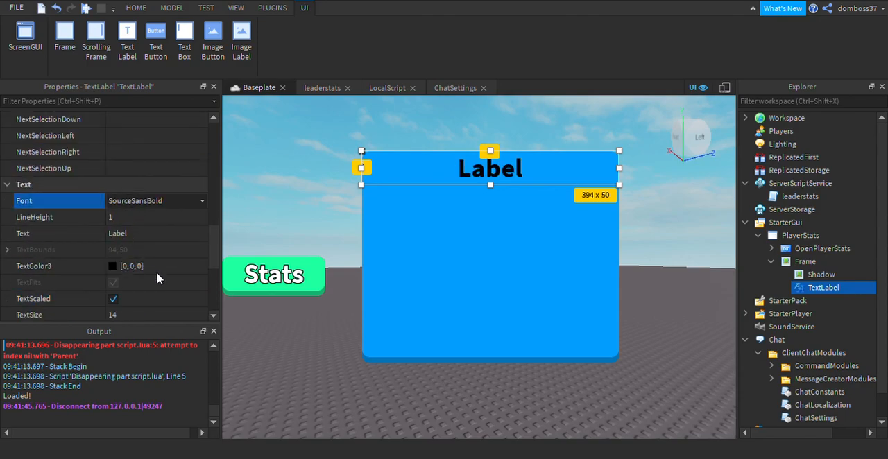
click(116, 274)
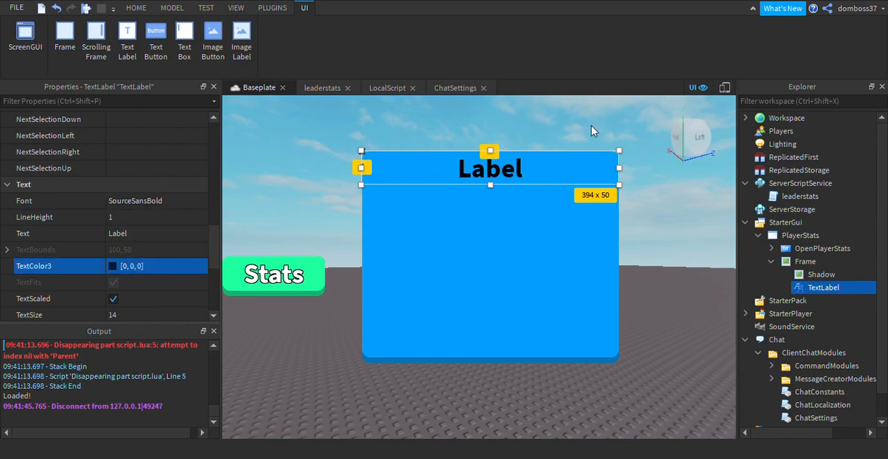
drag(593, 127, 590, 97)
click(525, 340)
Give the TextLabel a solid text outline by setting TextStrokeTransparency to 0.
scroll(84, 233, down, 3)
click(131, 250)
text(0)
key(Return)
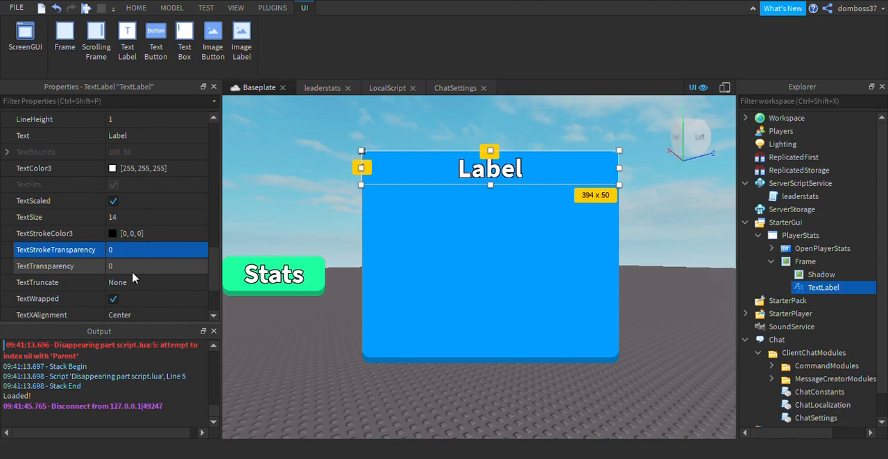
Change the TextLabel's text to Stats.
scroll(138, 257, up, 3)
click(149, 234)
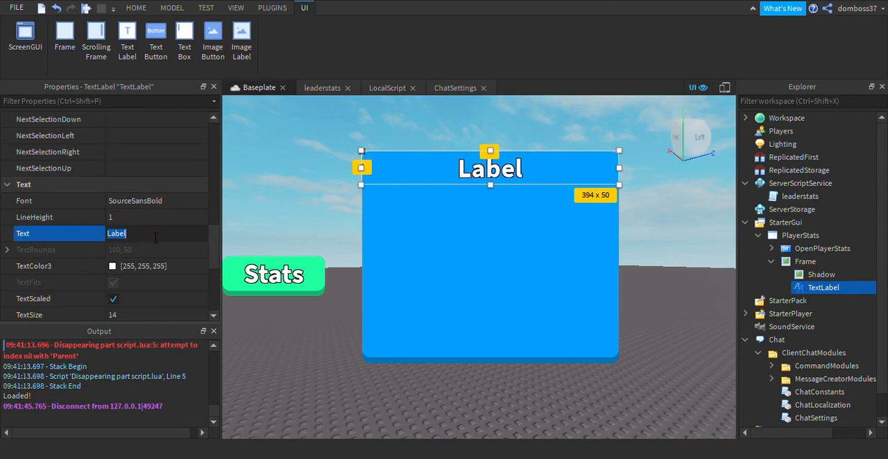
text(Y)
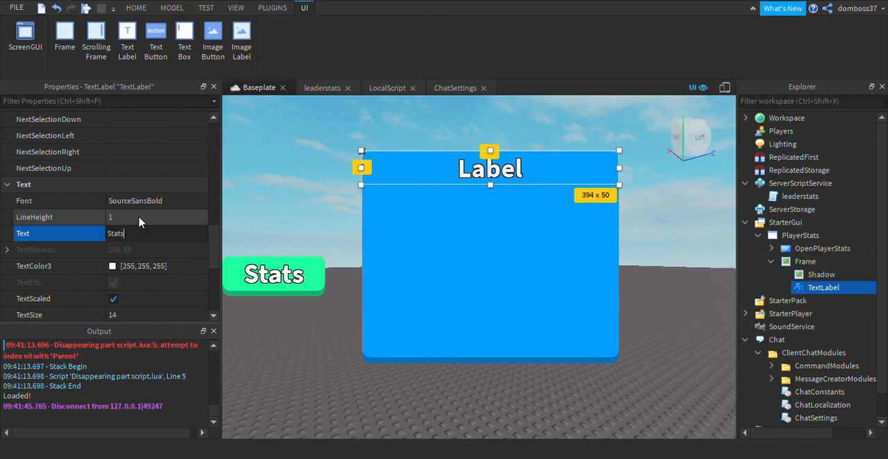
text(tats)
key(Return)
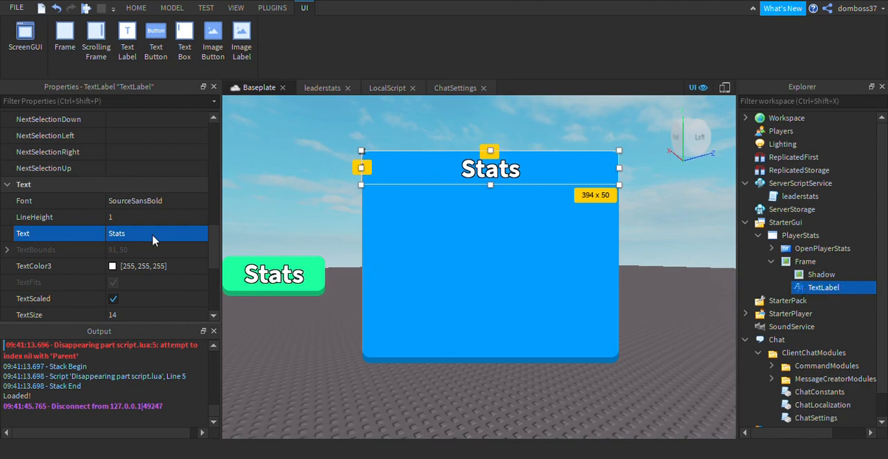
Rename the heading TextLabel as Title.
scroll(153, 239, up, 5)
click(156, 125)
text(Title)
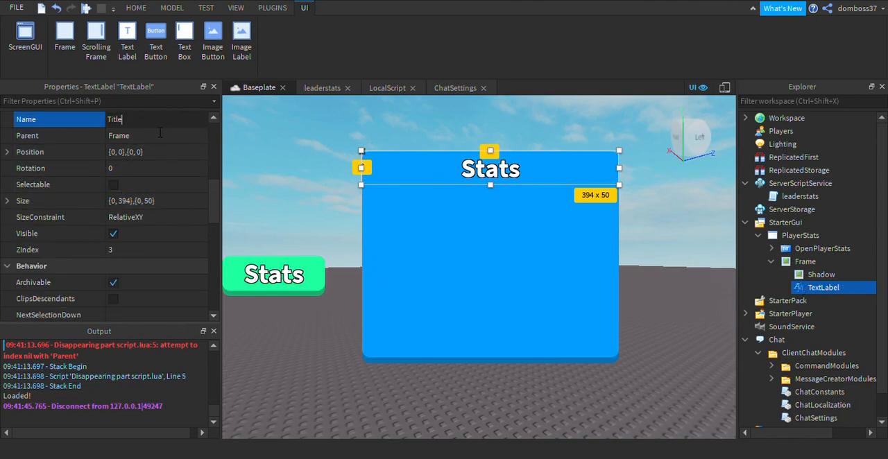
key(Return)
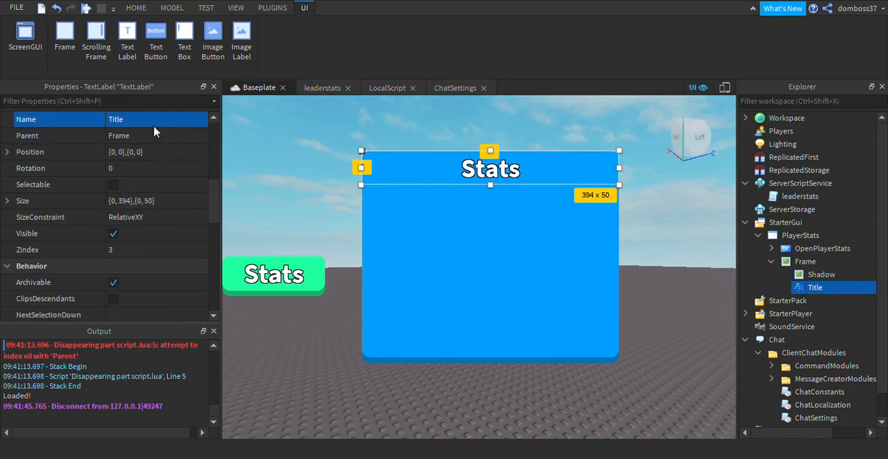
Add a second TextLabel to the Frame, set its ZIndex to 3 and move it about 85 px below the Frame's top edge.
click(825, 260)
click(795, 206)
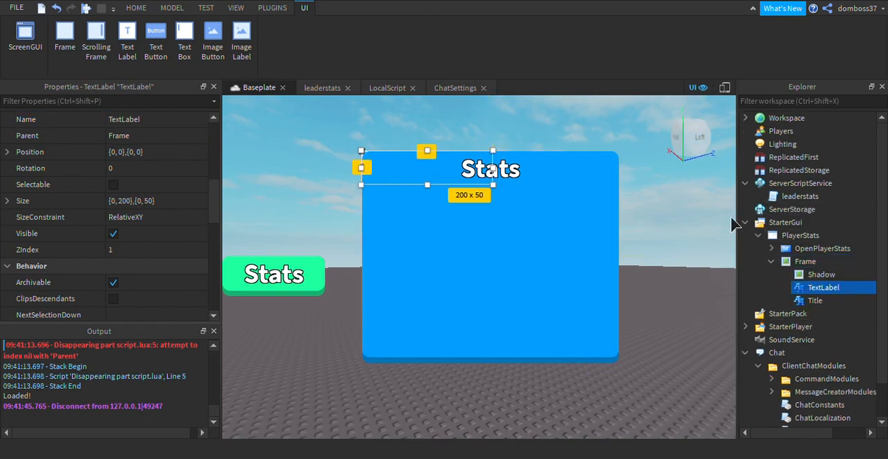
click(143, 253)
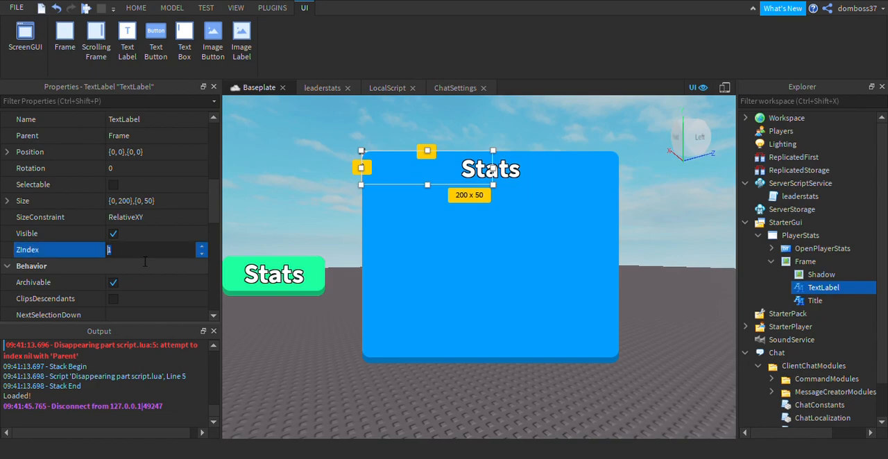
text(3)
key(Return)
drag(419, 185, 418, 241)
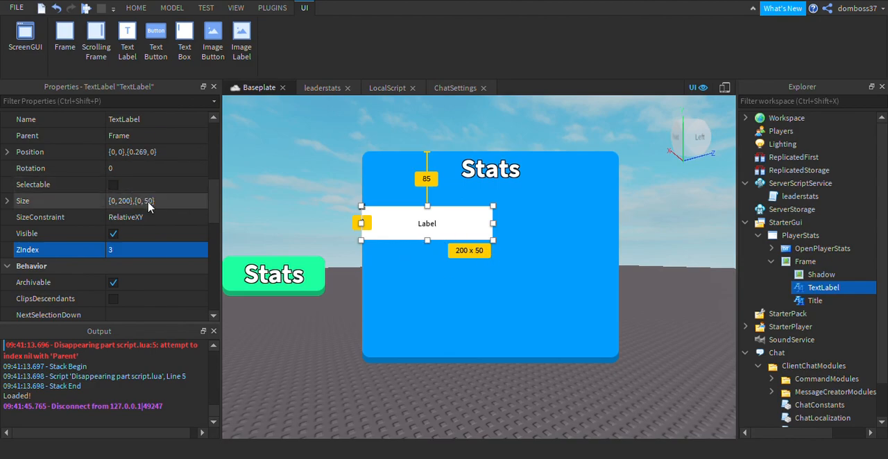
Set the Title label's Size to {1, 0},{0.2, 0} so it scales with the Frame.
click(812, 301)
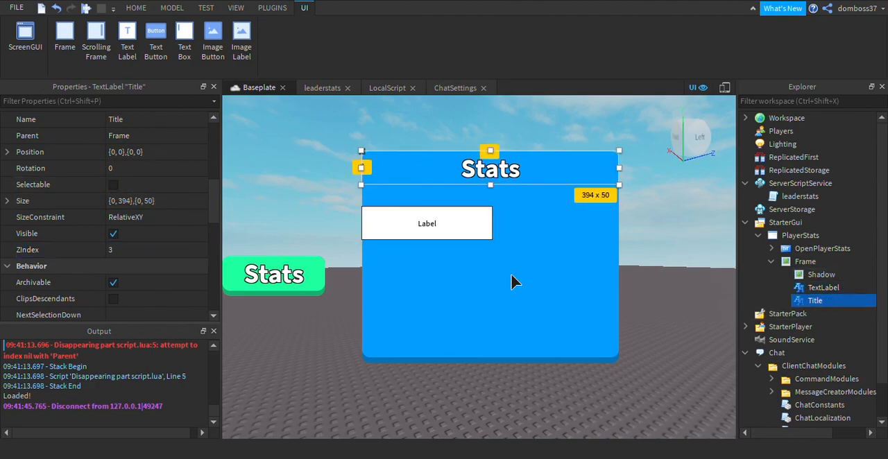
click(152, 200)
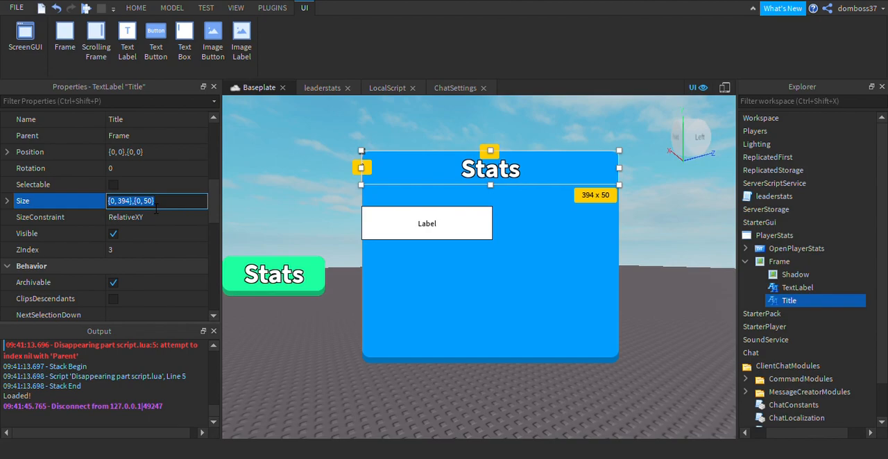
text(1,0,0.1,0)
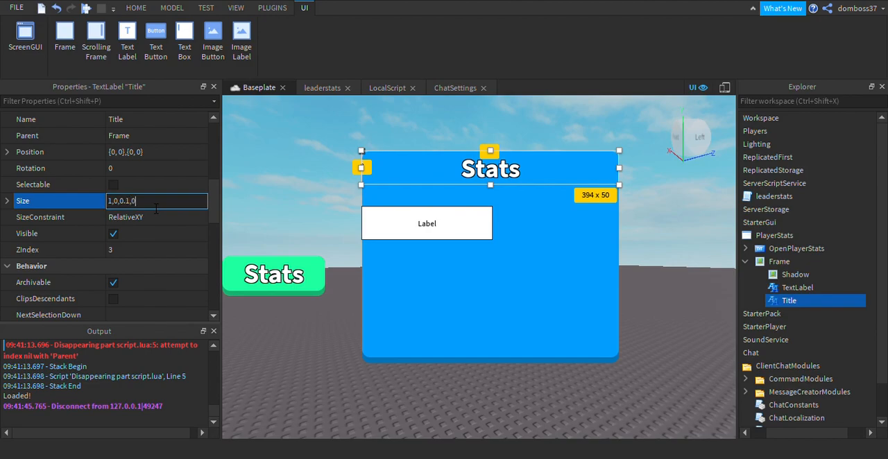
key(Return)
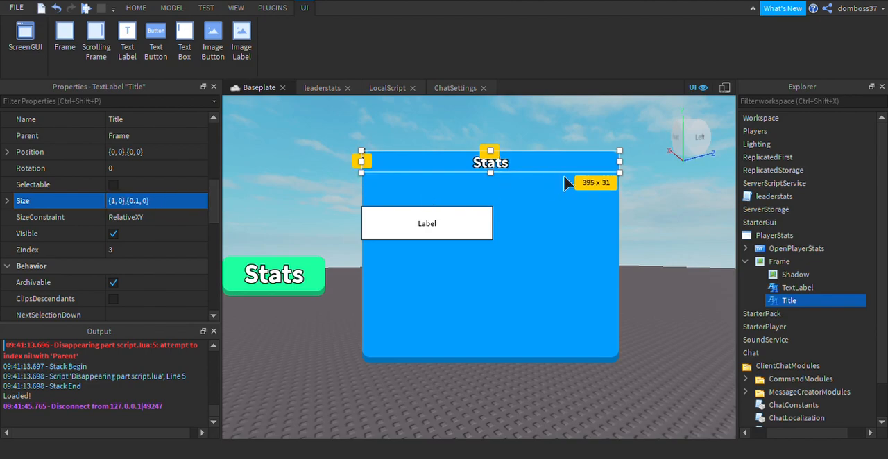
click(143, 201)
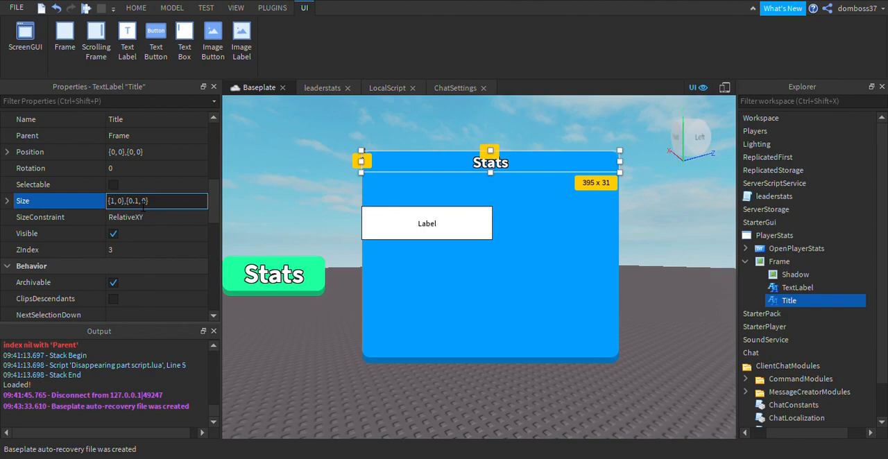
text(2)
key(Return)
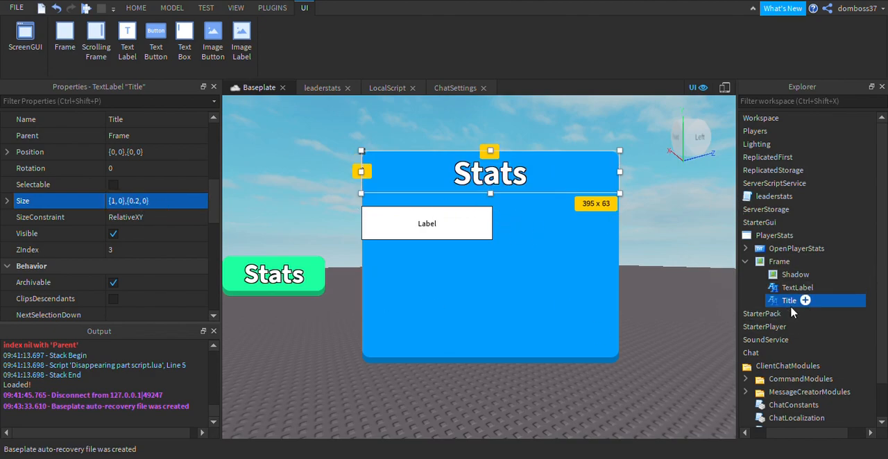
Set the new TextLabel's Size to {0.2, 0},{0.2, 0}.
click(775, 288)
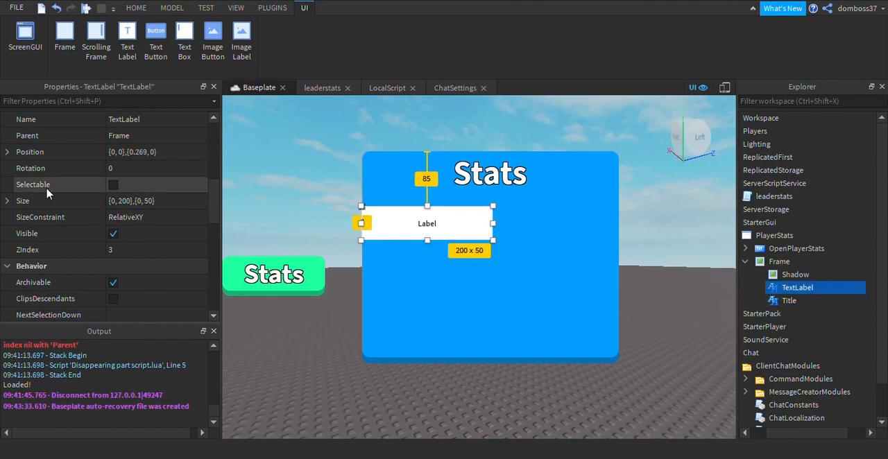
click(140, 200)
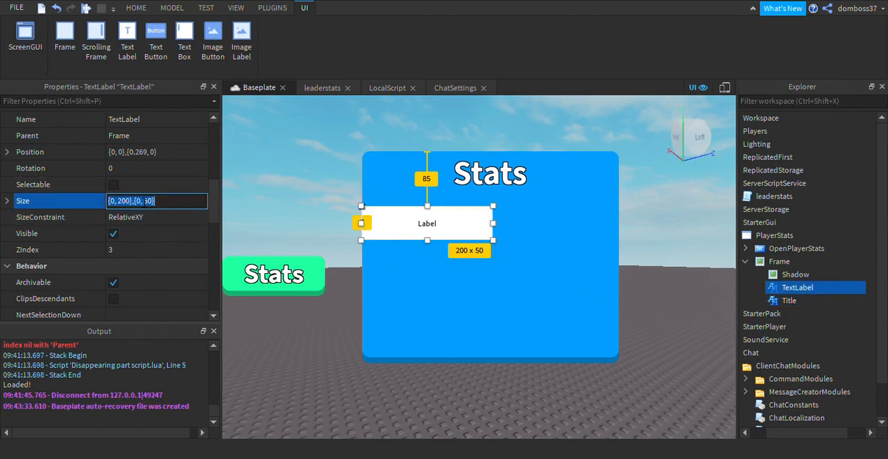
text(0.2,0,0.2,0)
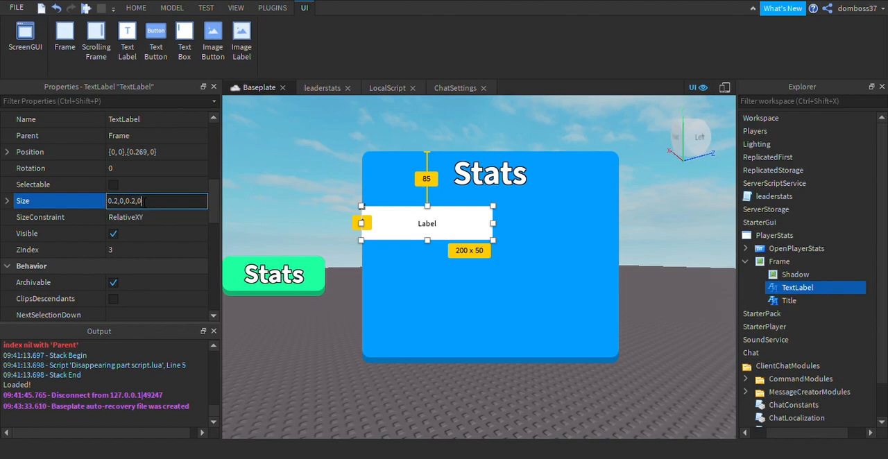
key(Return)
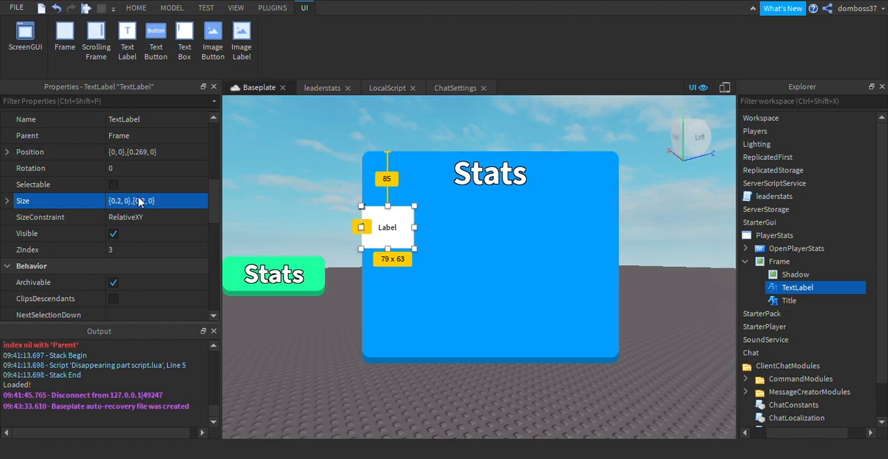
Set the TextLabel's width scale to 0.3, then resize it freehand to about 103 × 51 px and place it below the title near the Frame's left edge.
click(147, 201)
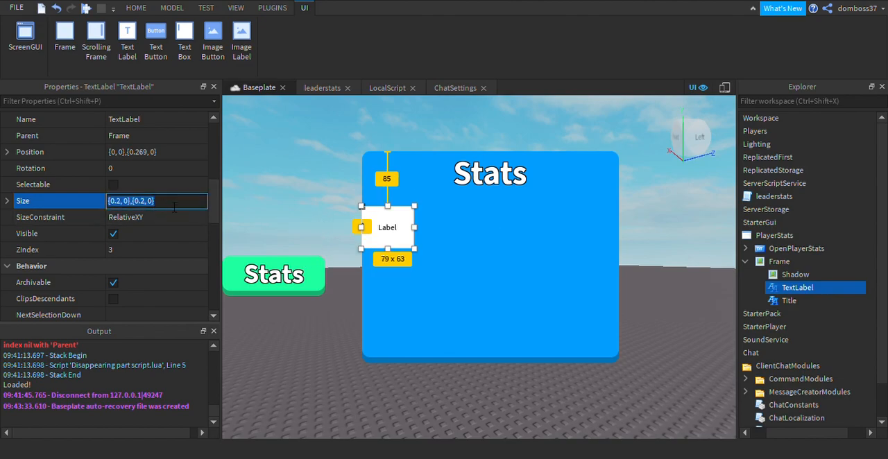
click(123, 201)
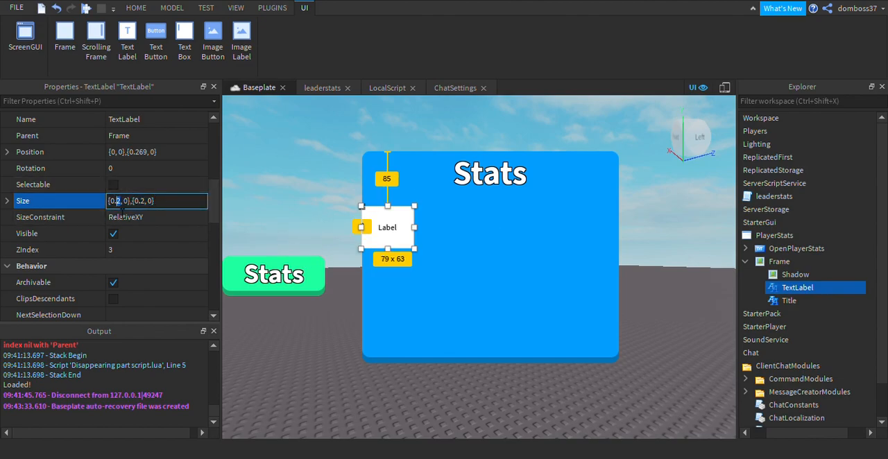
key(BackSpace)
text(3)
key(Return)
drag(463, 230, 435, 237)
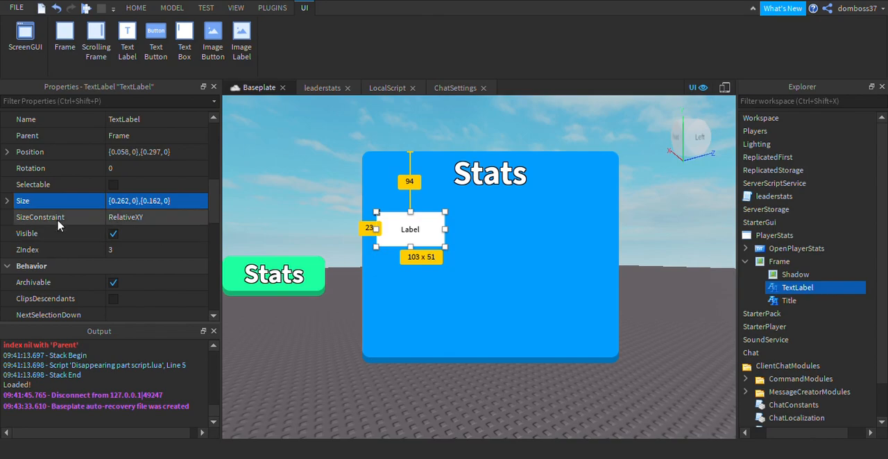
Round the TextLabel's corners with the Roundify plugin at size 12 and close the plugin.
click(274, 7)
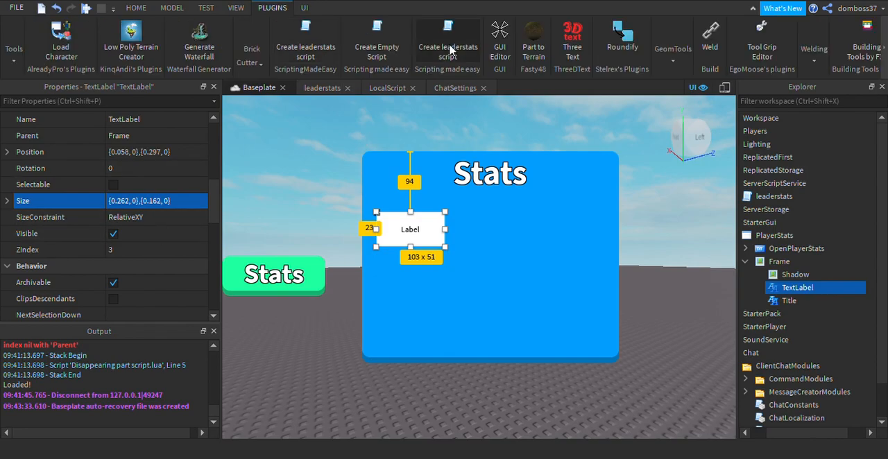
click(622, 34)
click(479, 195)
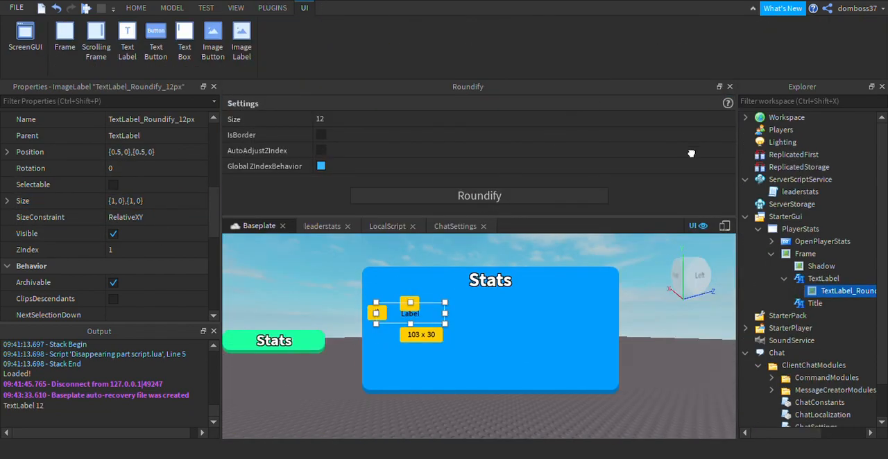
click(728, 86)
Set the ZIndex of the TextLabel's rounded background image to 3.
scroll(194, 239, down, 6)
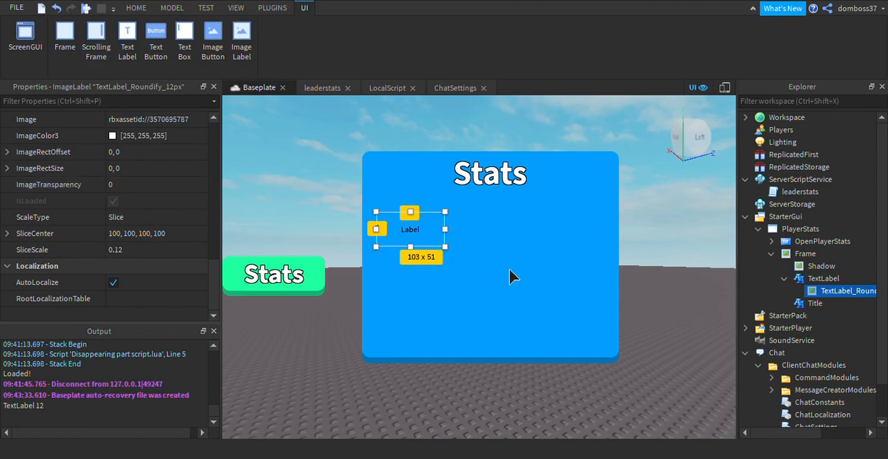
scroll(116, 201, up, 3)
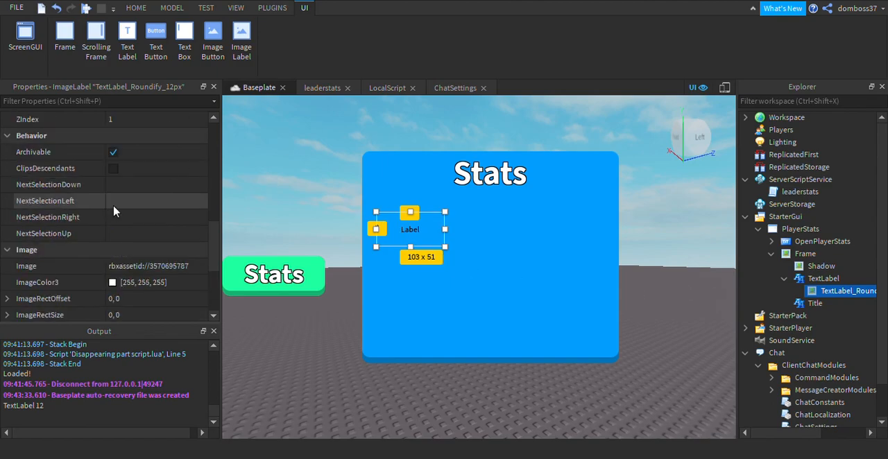
click(114, 119)
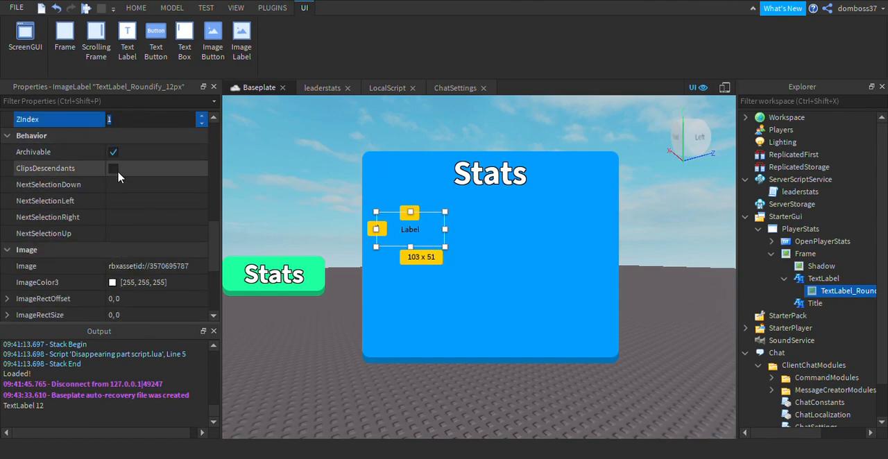
key(Return)
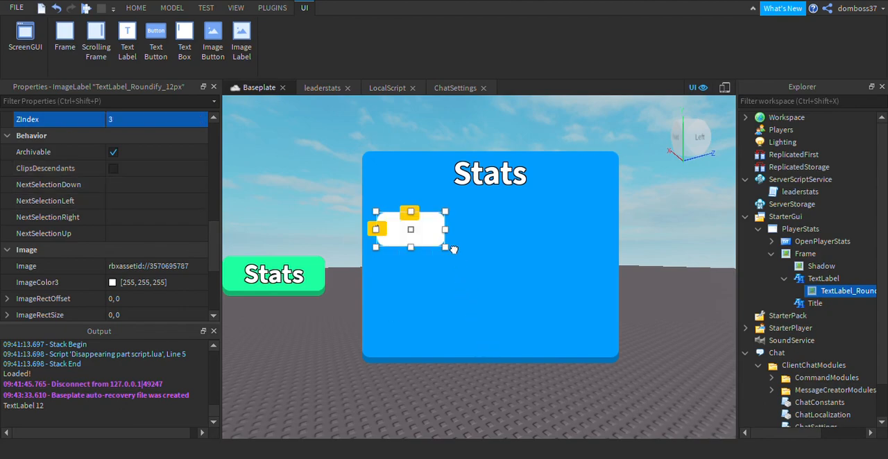
Set the TextLabel's ZIndex to 4 and move it closer to the Frame's left edge, about 89 px below the Frame's top.
click(823, 278)
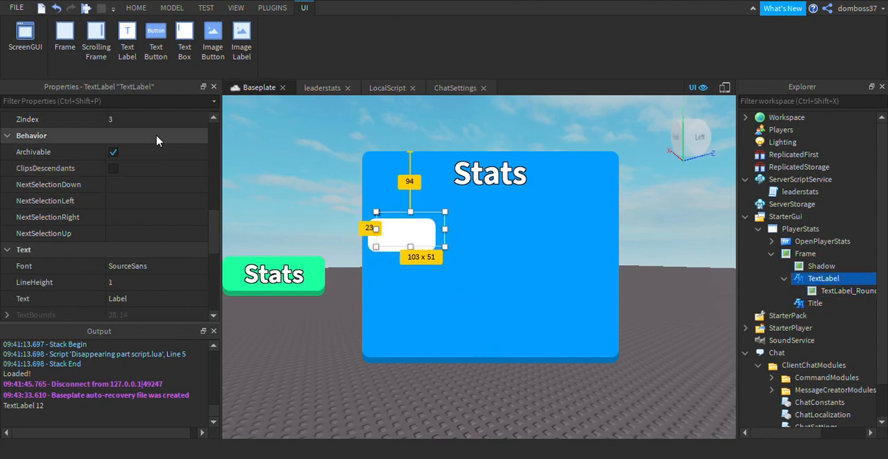
scroll(186, 151, up, 3)
click(144, 172)
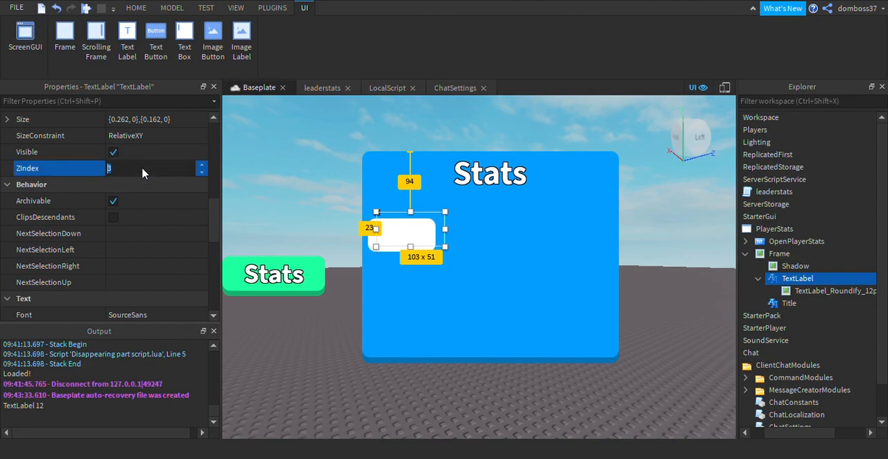
text(4)
key(Return)
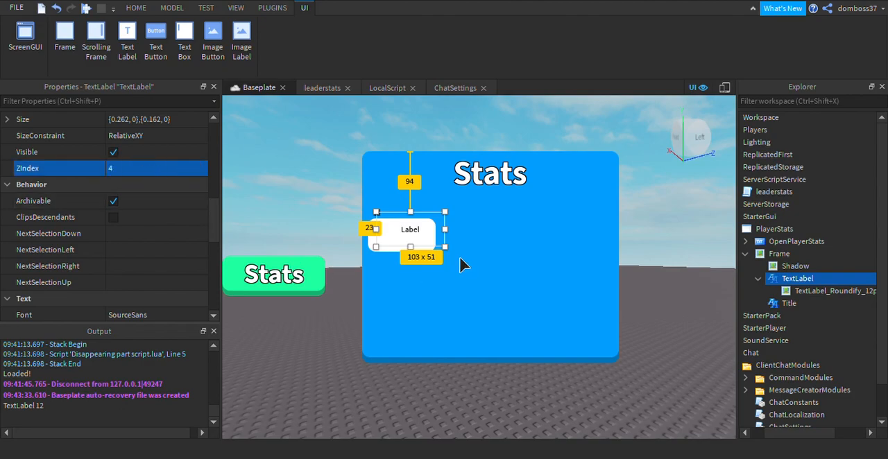
click(402, 234)
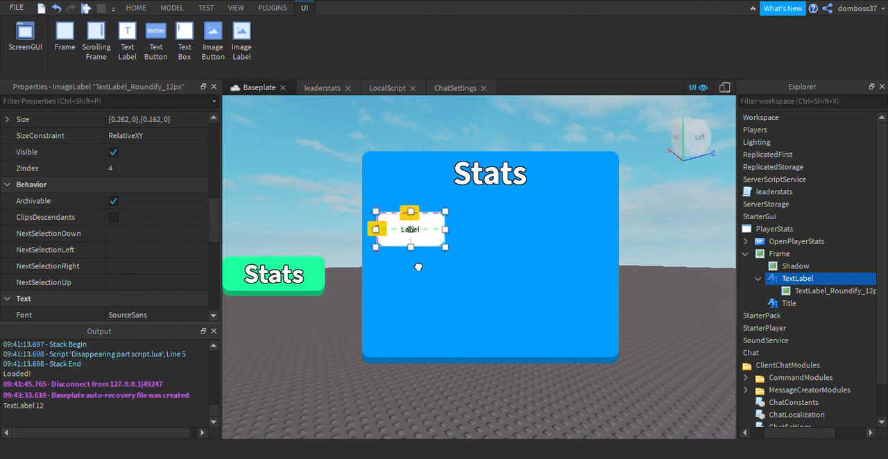
drag(451, 251, 439, 248)
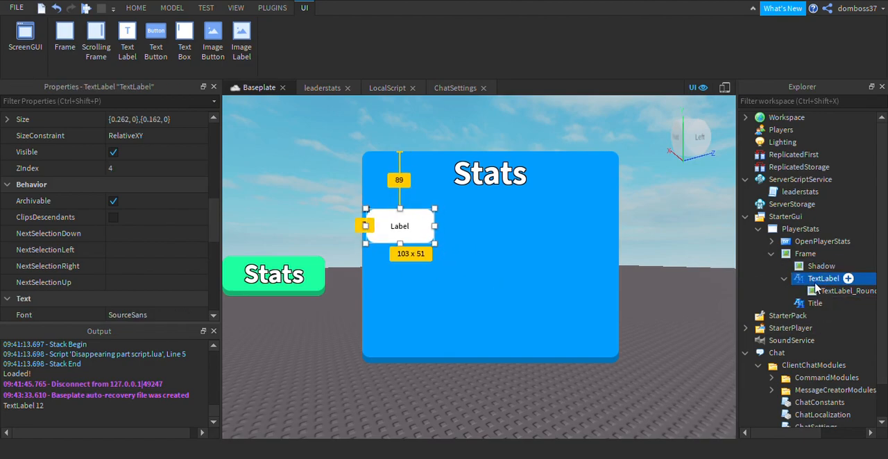
Rename the TextLabel inside the Frame to ShowCoins.
scroll(150, 219, up, 3)
scroll(146, 212, up, 5)
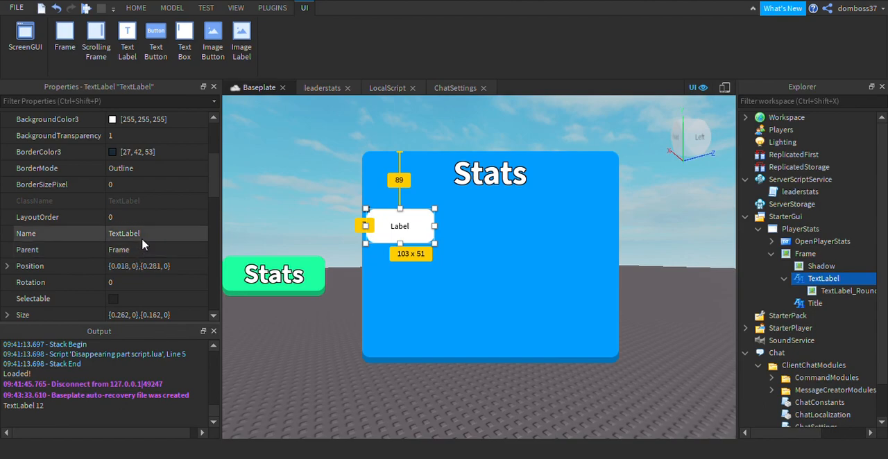
scroll(123, 188, up, 2)
scroll(122, 208, down, 8)
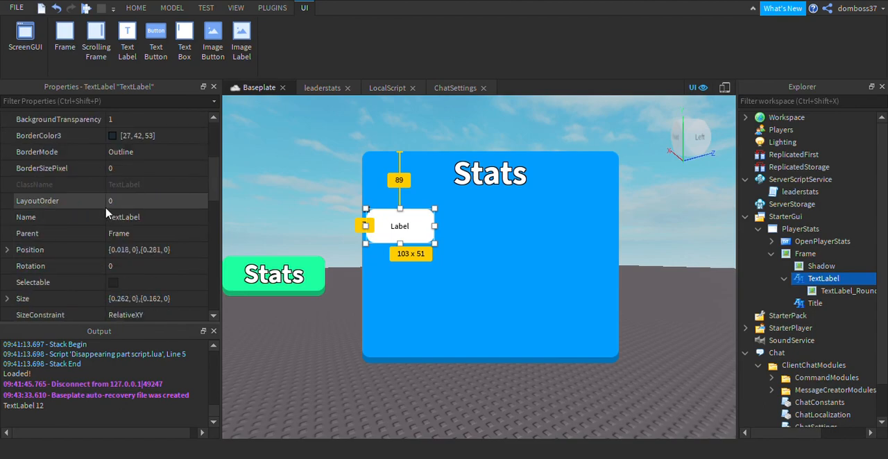
scroll(125, 217, down, 2)
scroll(124, 215, up, 8)
click(146, 220)
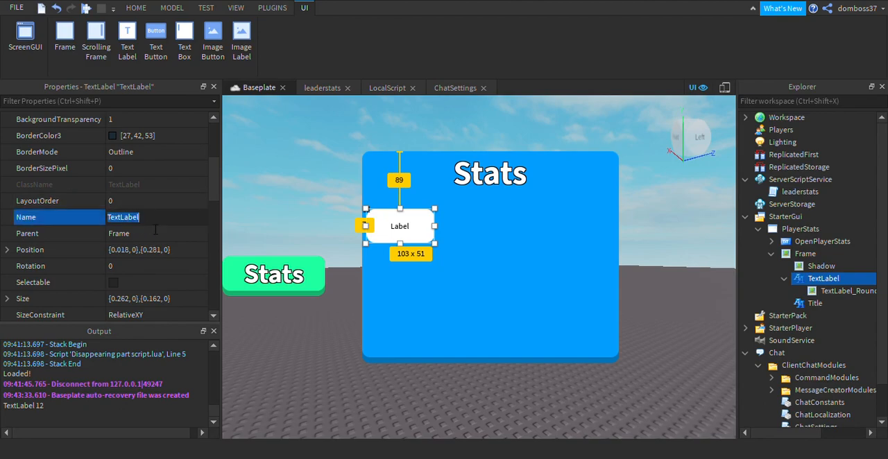
text(ShowCoins)
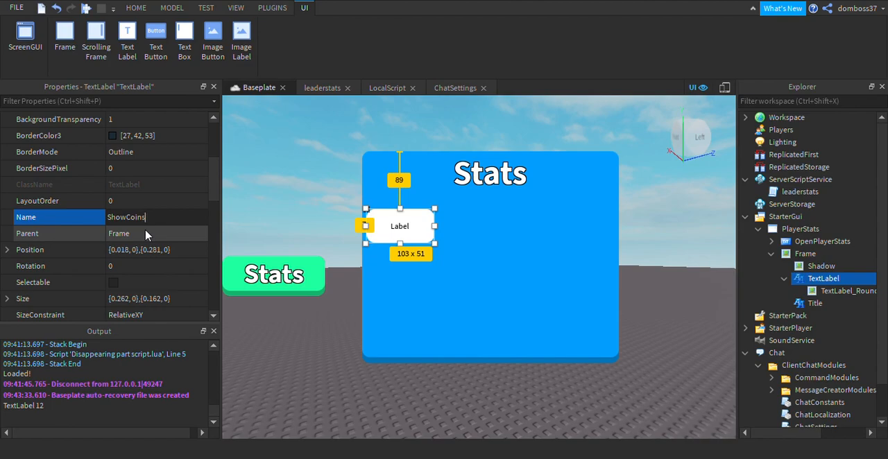
key(Return)
Resize the ShowCoins label to about 395 × 39 px, spanning the Frame's full width about 63 px below its top.
drag(425, 238, 634, 226)
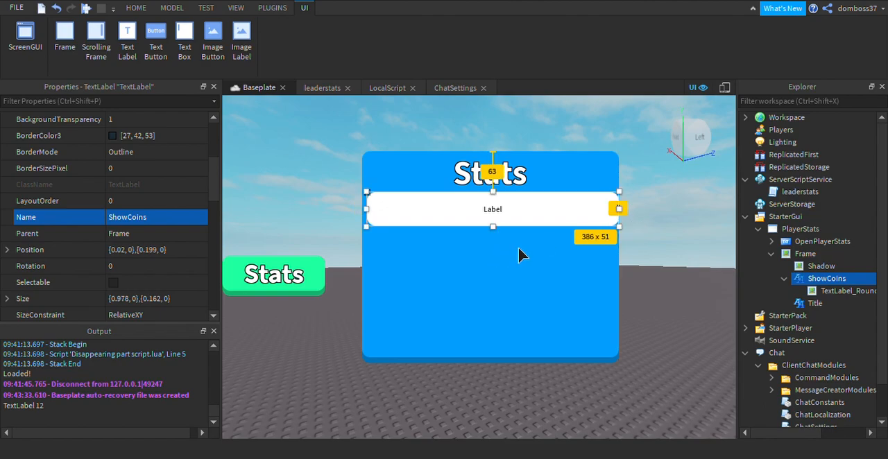
drag(515, 247, 513, 239)
drag(386, 227, 381, 227)
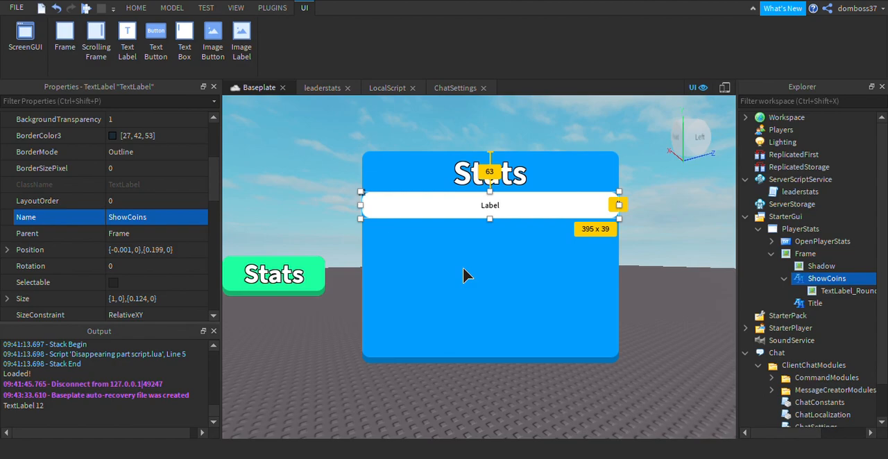
Set the ImageColor3 of the ShowCoins label's rounded background image to yellow (255, 247, 0).
scroll(117, 254, up, 3)
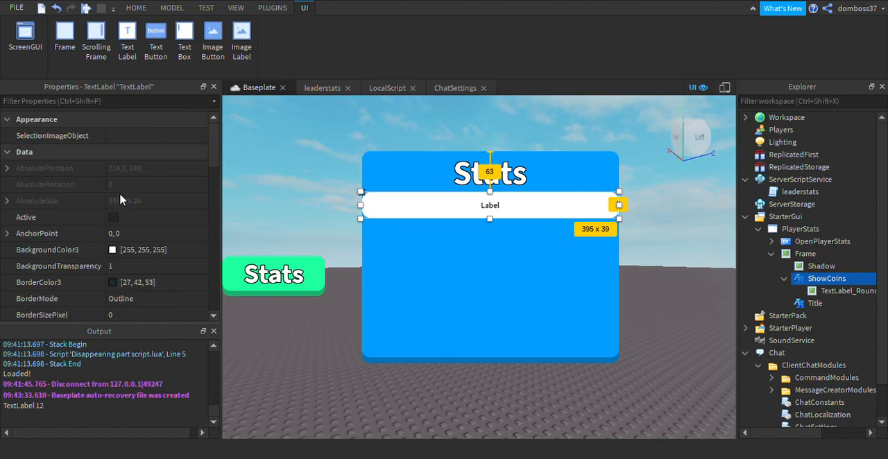
click(116, 253)
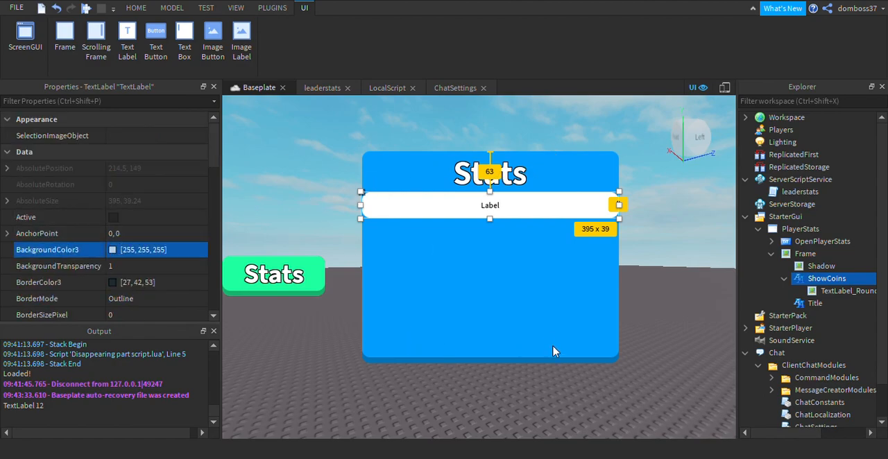
scroll(141, 251, down, 15)
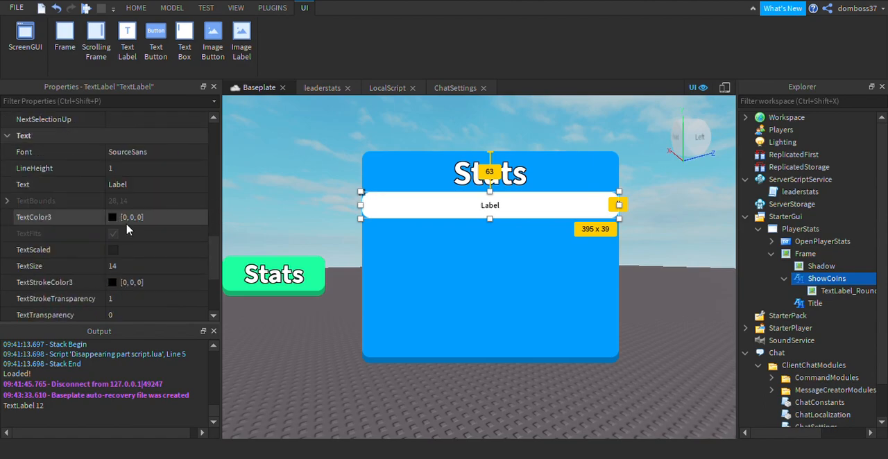
scroll(139, 227, up, 2)
scroll(146, 201, down, 2)
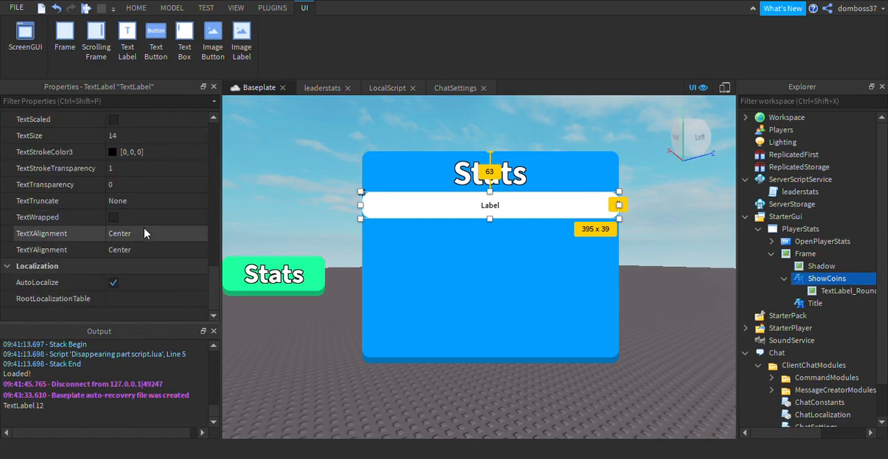
scroll(146, 208, up, 4)
click(846, 291)
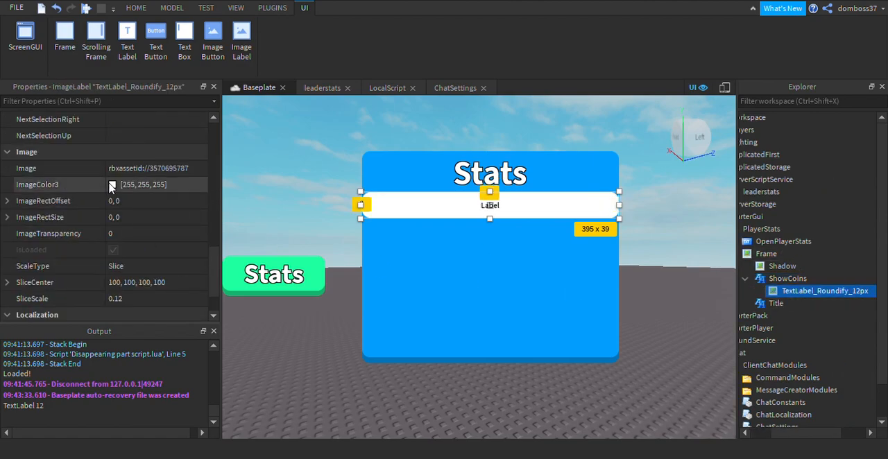
drag(561, 176, 559, 113)
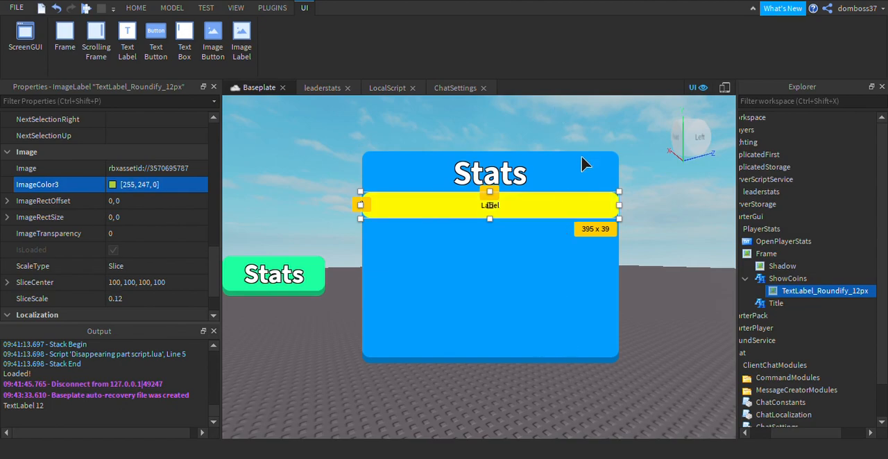
Enable TextScaled on the ShowCoins label and set its text to "Coins:".
click(780, 280)
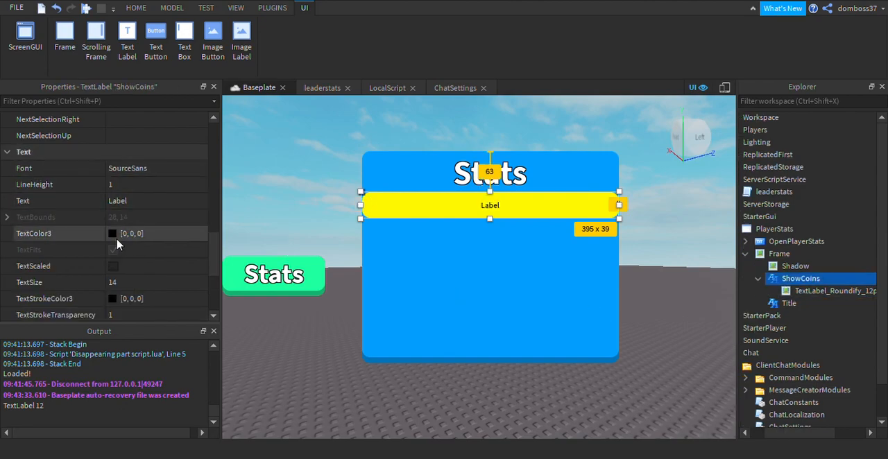
click(113, 266)
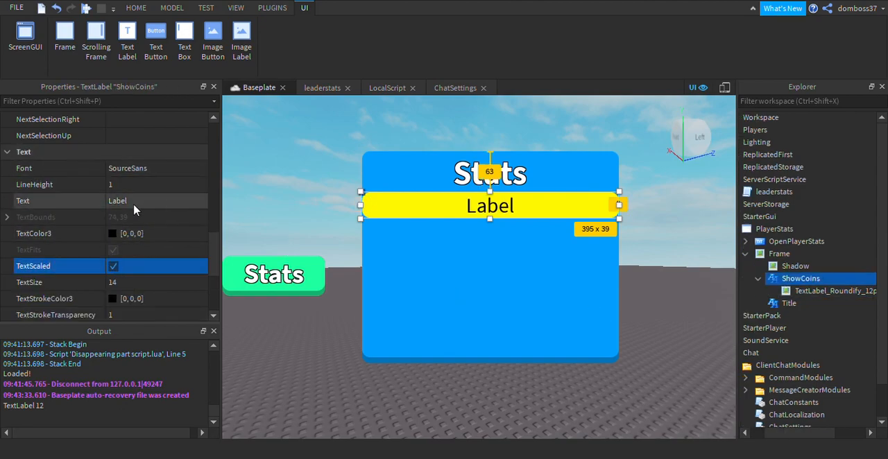
click(137, 202)
text(C)
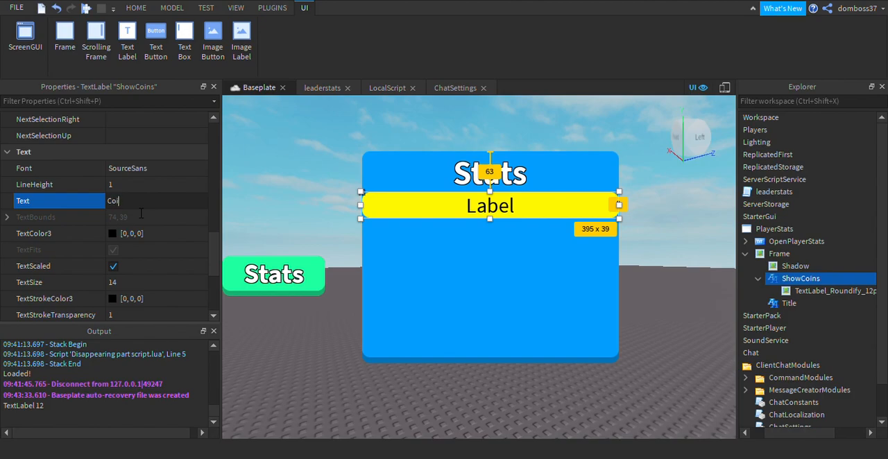
text(oins:)
key(Return)
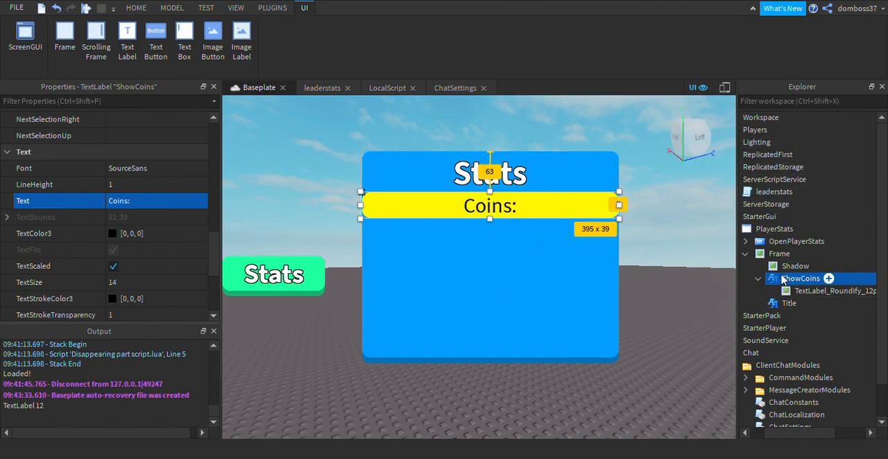
Rename the ShowCoins label to ShowTotalCoins.
scroll(69, 263, up, 10)
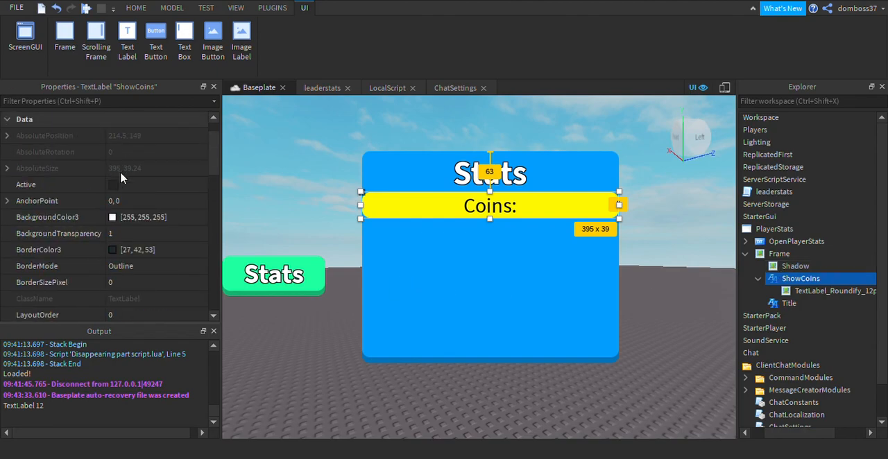
scroll(129, 236, down, 1)
click(129, 233)
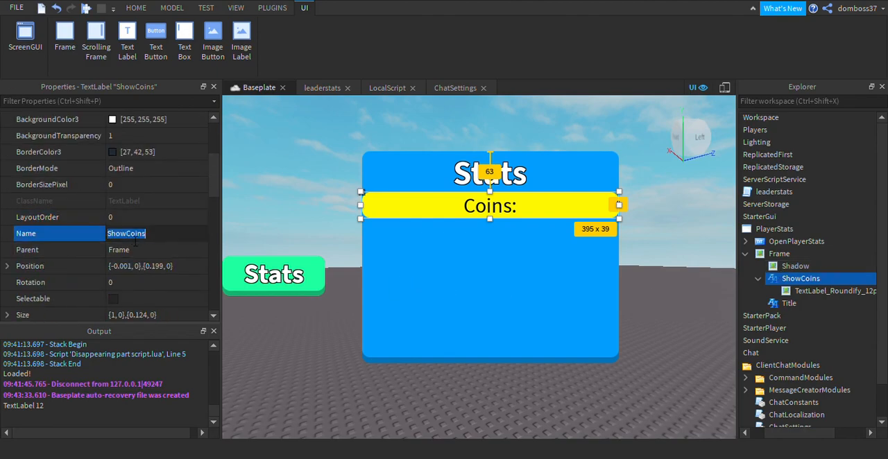
click(127, 234)
text(Tot)
key(Return)
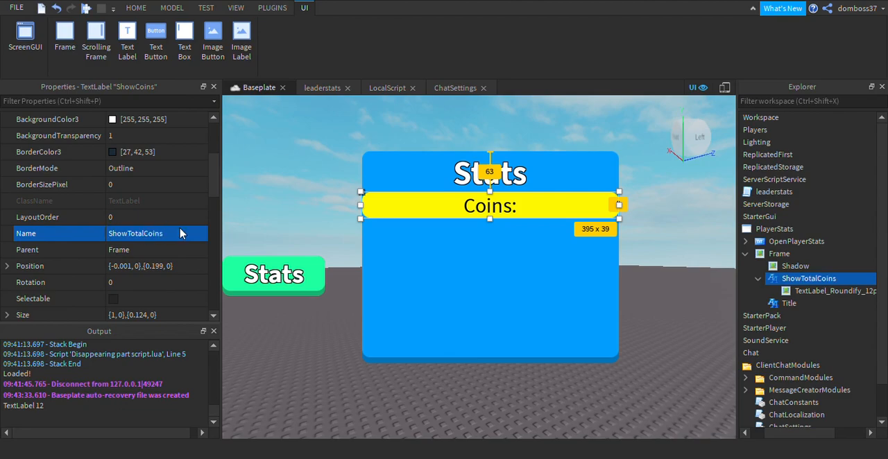
Set the ShowTotalCoins label's text to "Total Coins:".
scroll(180, 233, down, 7)
click(130, 201)
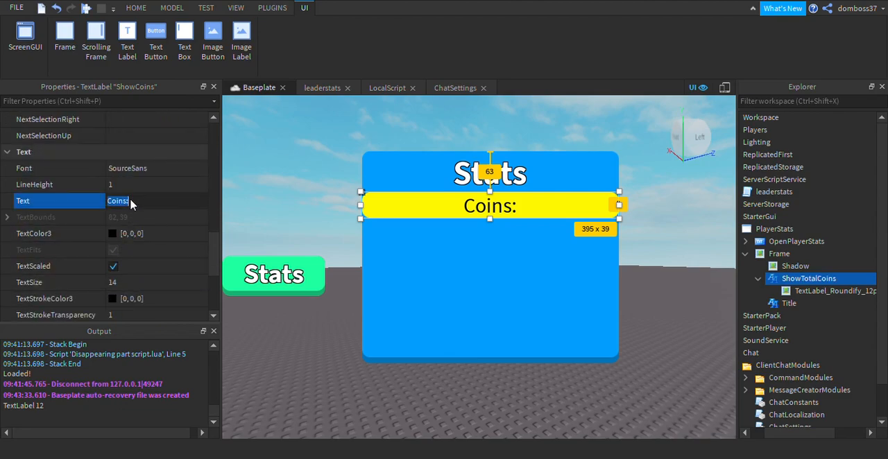
text(C)
text(otal Coins:)
key(Return)
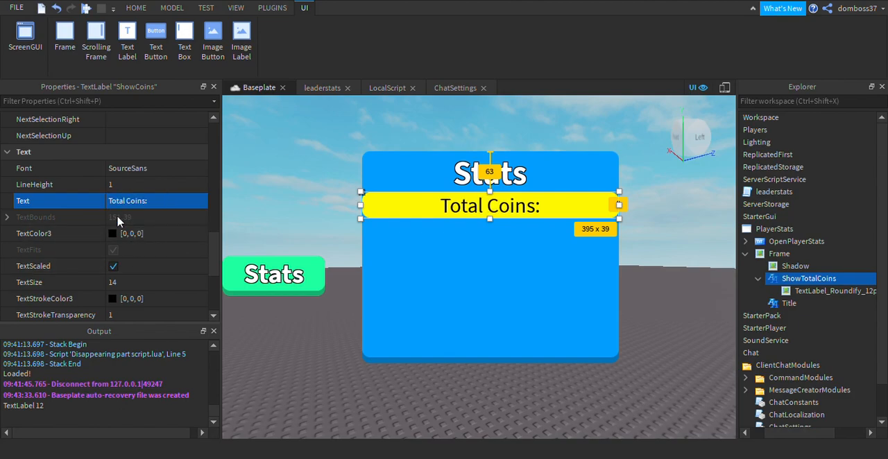
Set the ShowTotalCoins label's font to SourceSansBold and its text color to white (255, 255, 255).
click(162, 169)
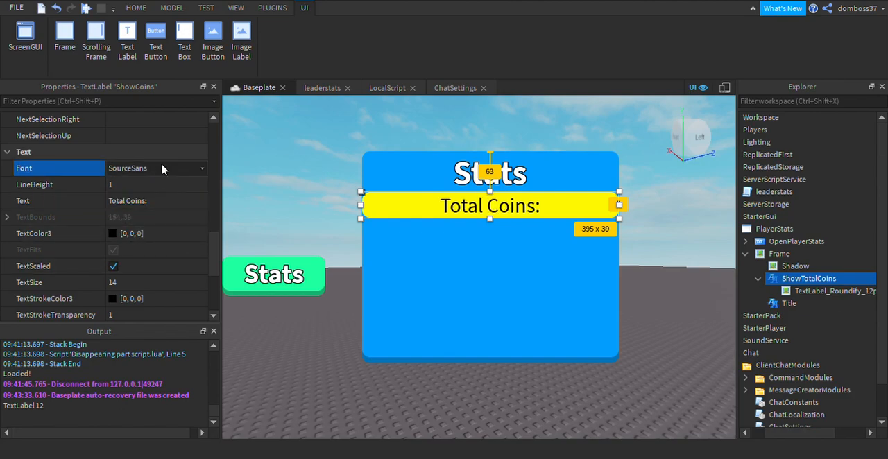
click(159, 240)
click(116, 233)
click(592, 124)
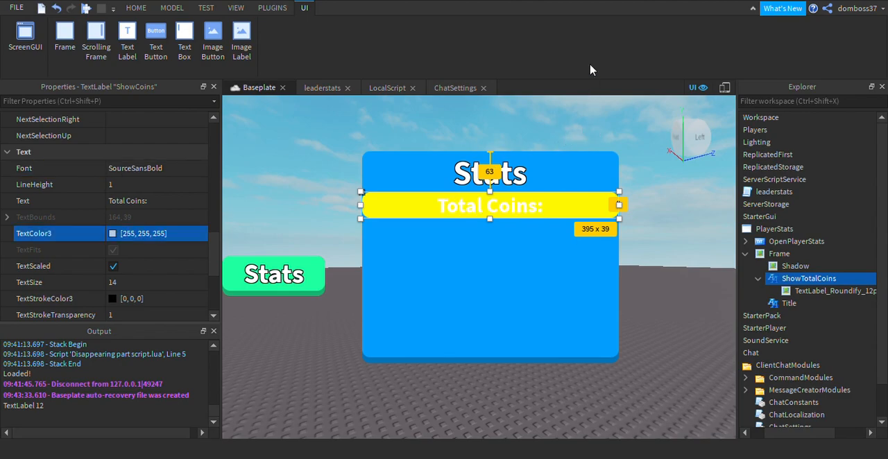
Set the ShowTotalCoins label's TextStrokeTransparency to 0 to give the text a black outline.
scroll(129, 229, down, 2)
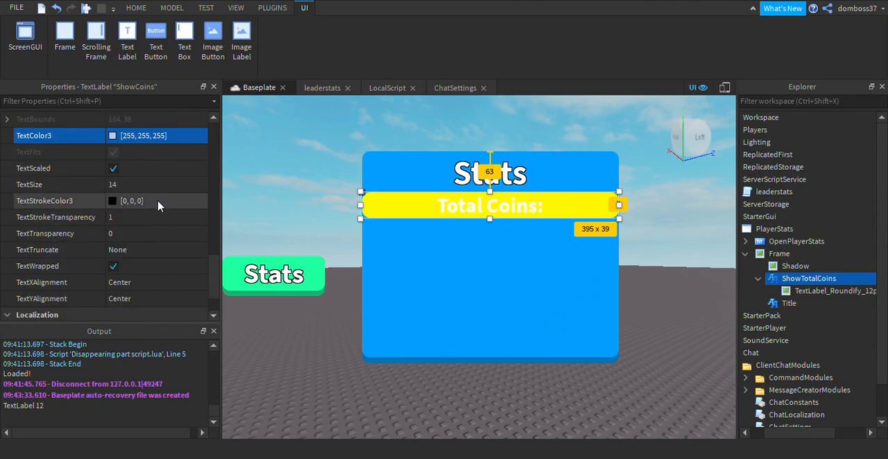
click(139, 219)
key(Return)
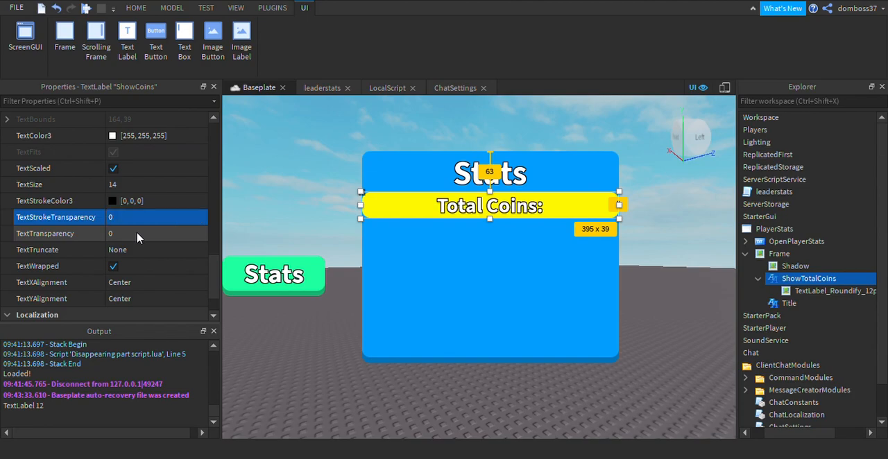
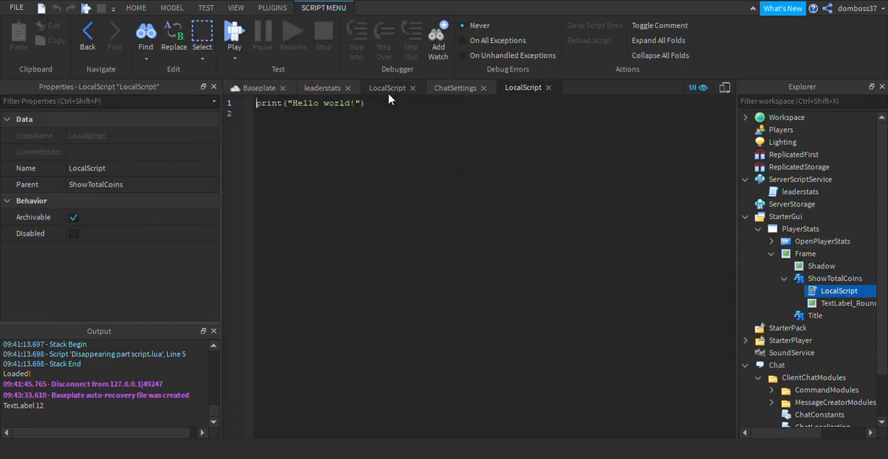
Add a LocalScript to the ShowTotalCoins label and replace its default code with a while wait() do loop.
click(382, 89)
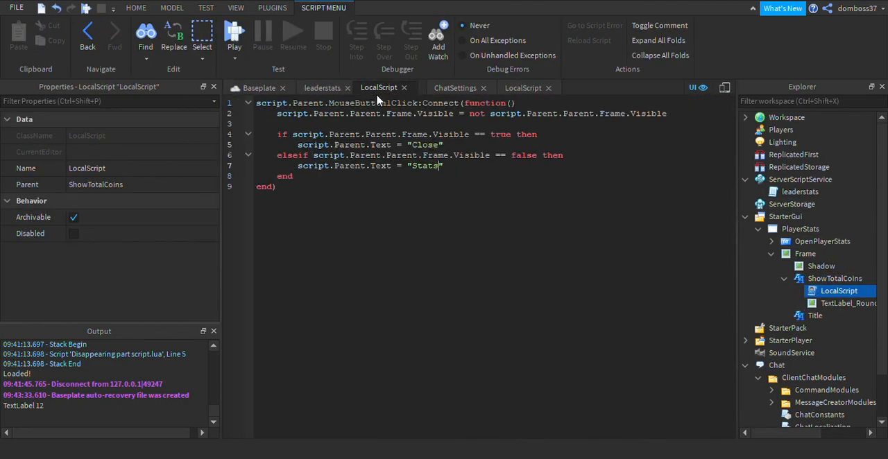
click(511, 90)
drag(427, 107, 242, 98)
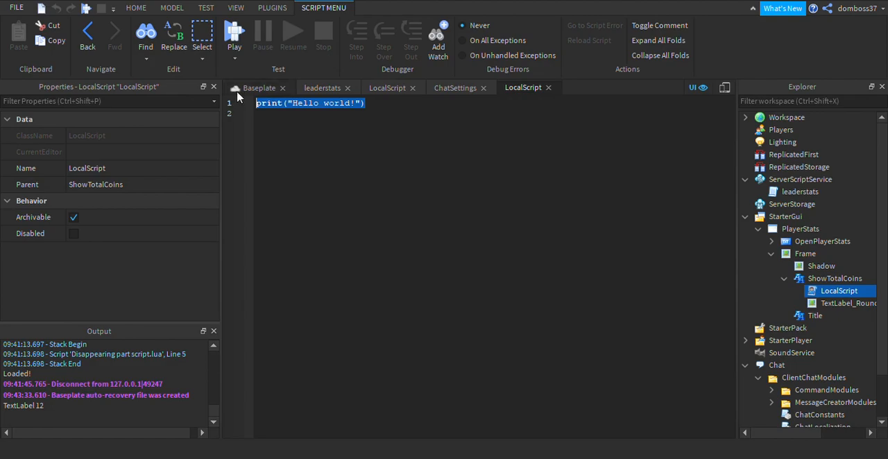
key(BackSpace)
text(wh)
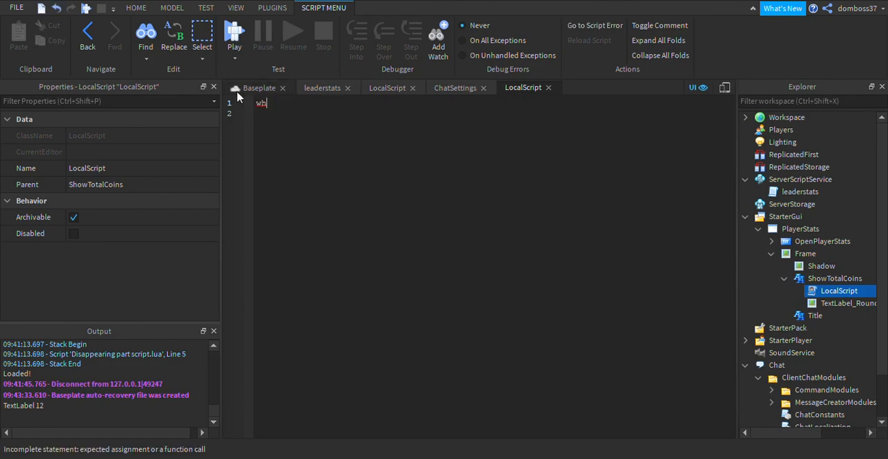
text(ile wait())
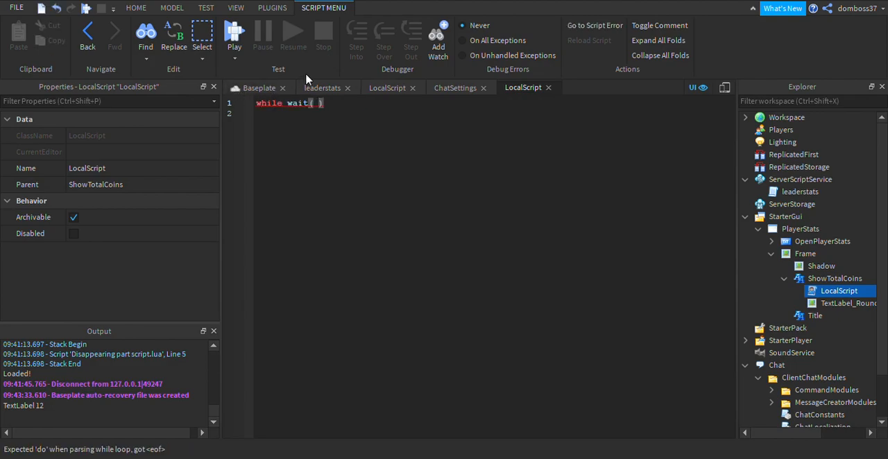
text( do)
key(Return)
Declare local player = game.Players.LocalPlayer inside the while loop.
text(local player =)
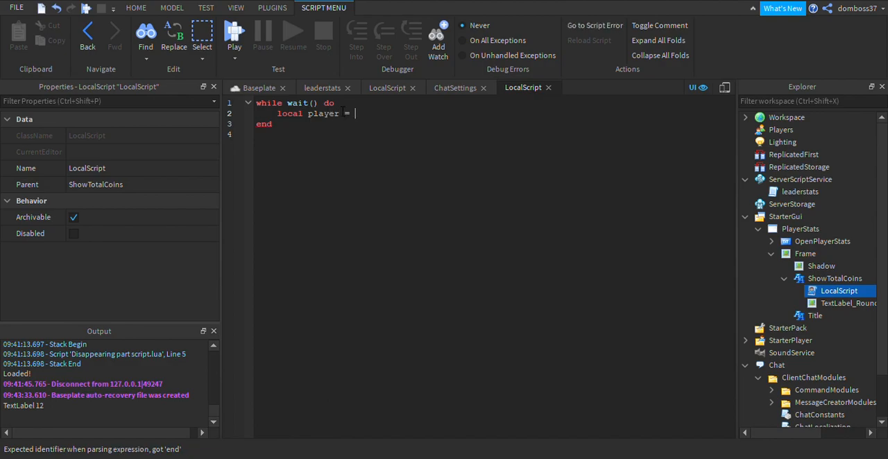
text( game.Players.LocalPlayer)
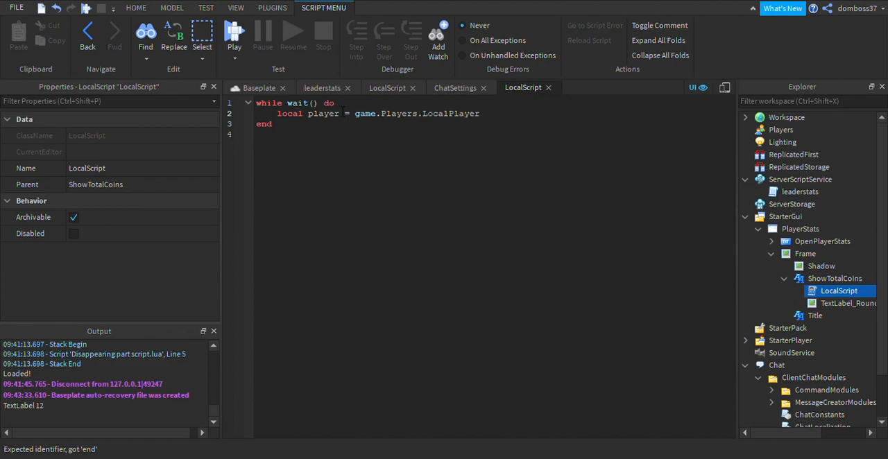
key(Return)
Start the line script.Parent.Text = "Total coins: ".. below the player variable in the loop.
text(script.Parent.T)
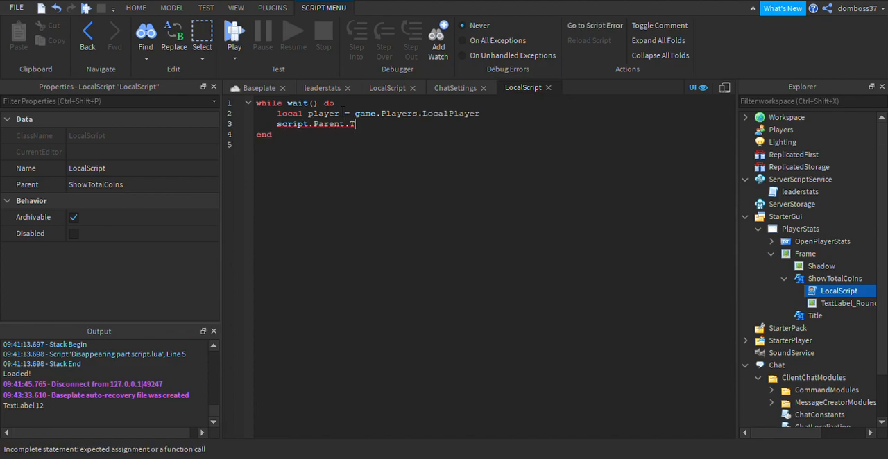
text(ext = "")
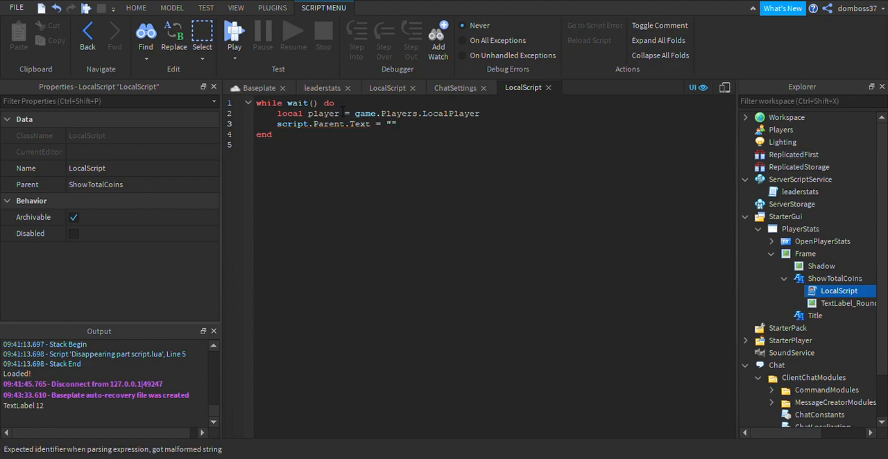
text(Total coins: )
text(..)
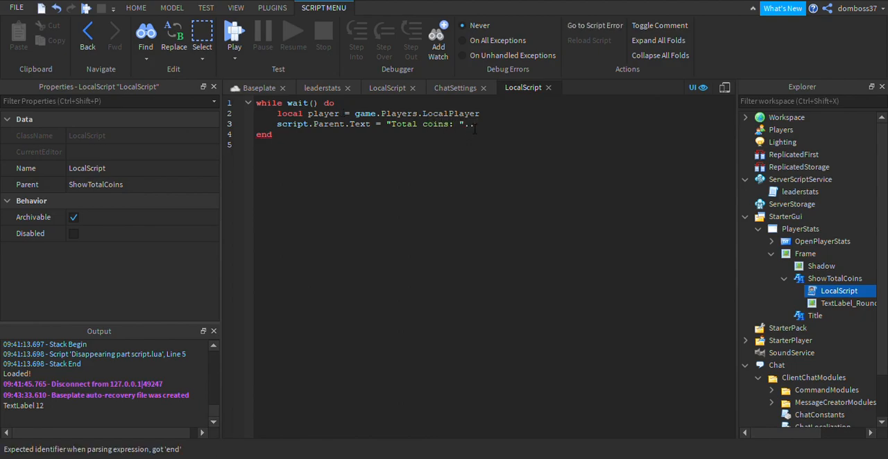
text(playe)
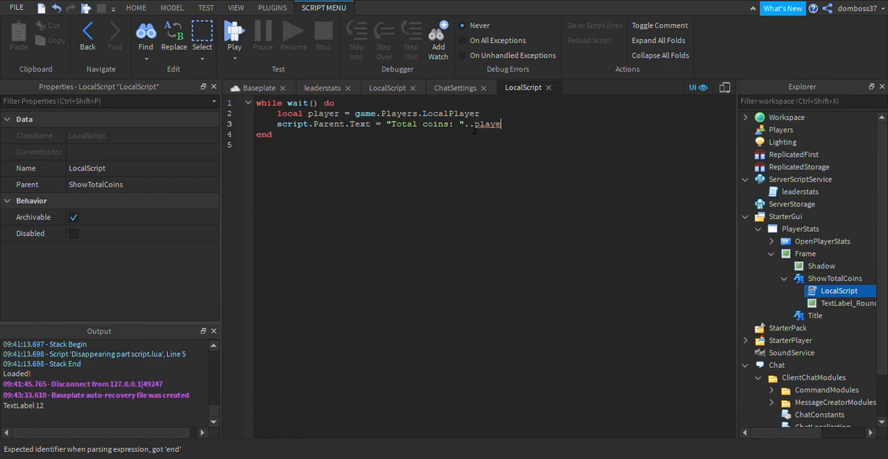
text(r:)
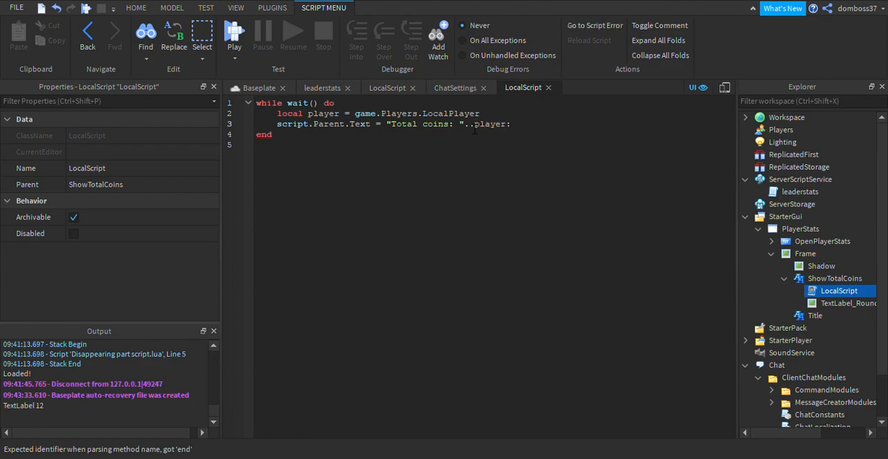
text(W)
Append player:FindFirstChild("leaderstats") to the end of the "Total coins: " text assignment.
key(BackSpace)
key(BackSpace)
text(FindF)
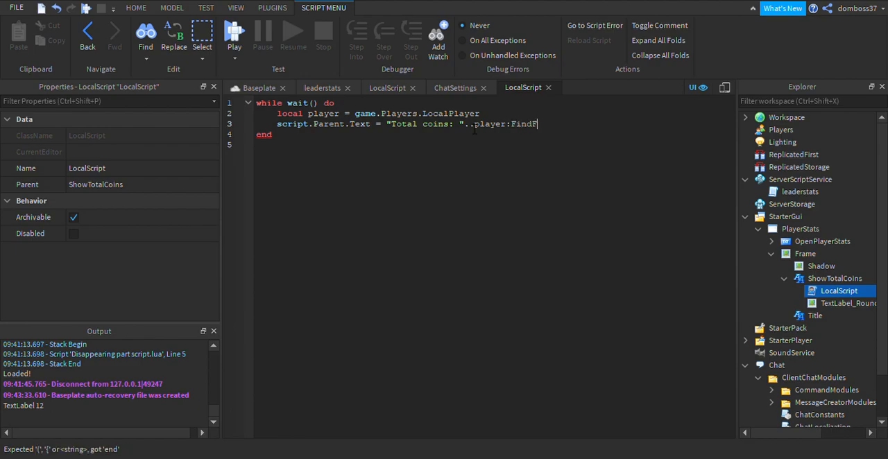
text(irstChild("leaderstats)
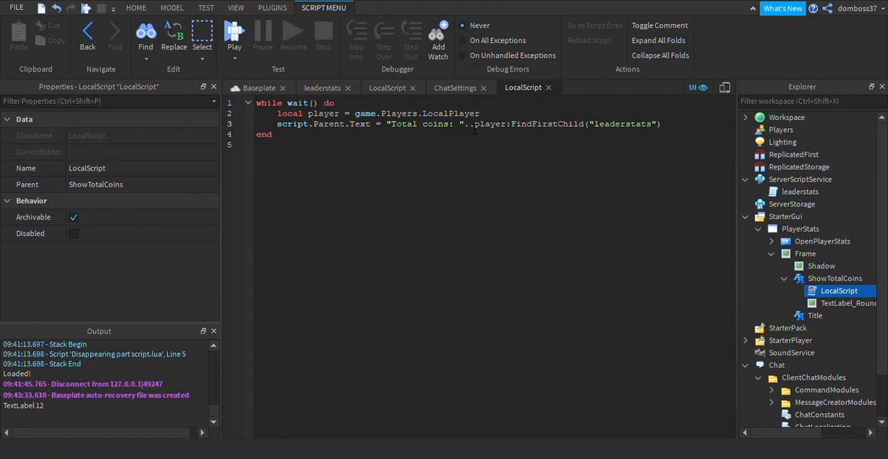
In the leaderstats script, declare local totalCoins = Instance.new("IntValue", player) below the coins block.
click(324, 88)
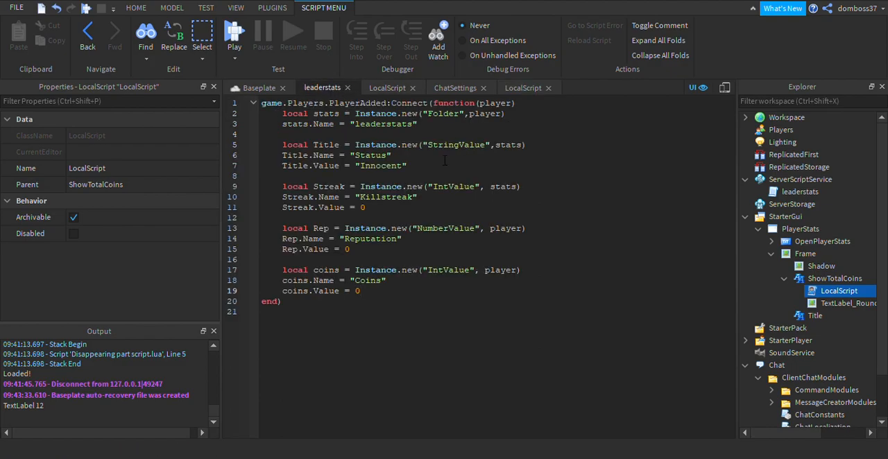
click(524, 88)
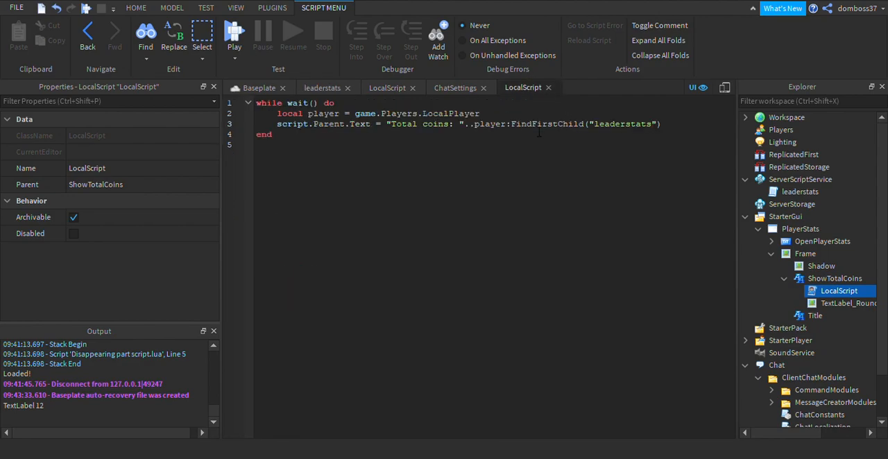
click(322, 89)
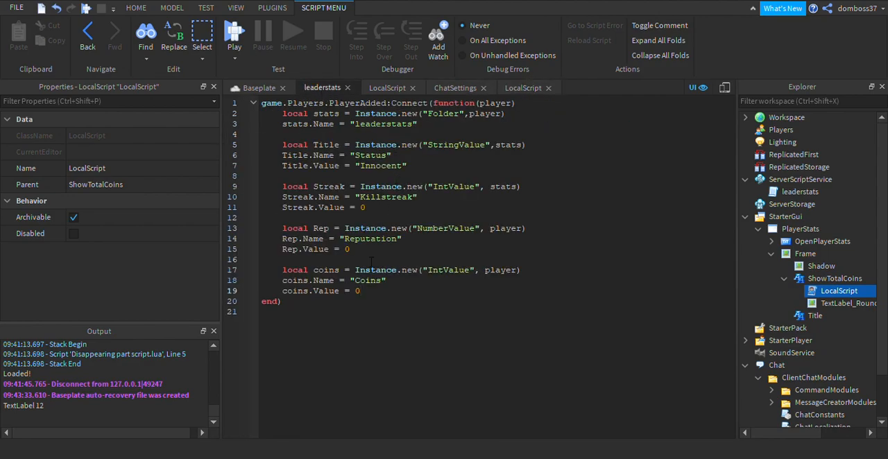
key(Return)
key(Return)
text(local )
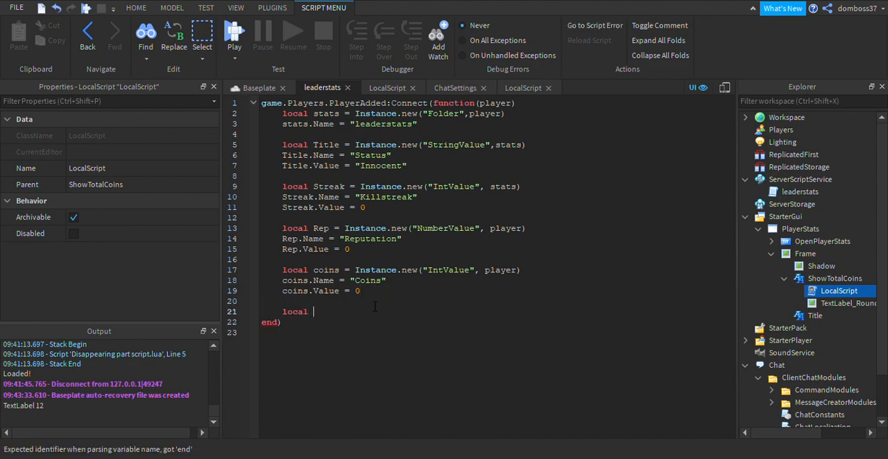
text(TotalCoins = Instance.)
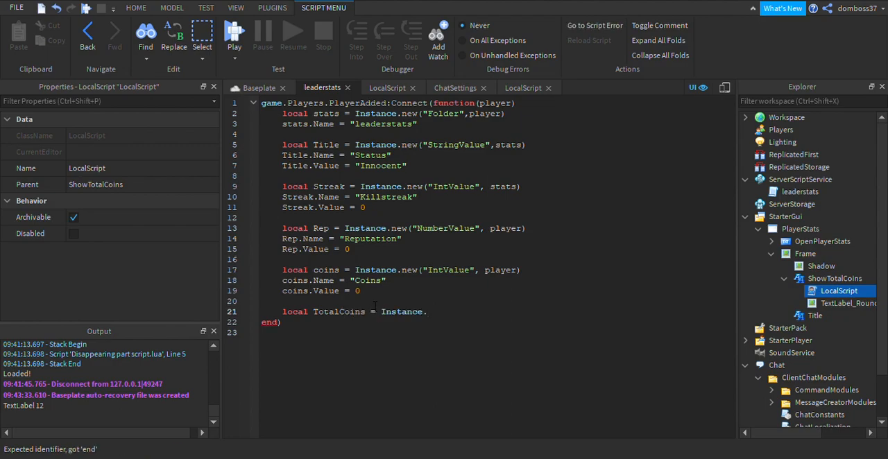
text(new("IntValue")
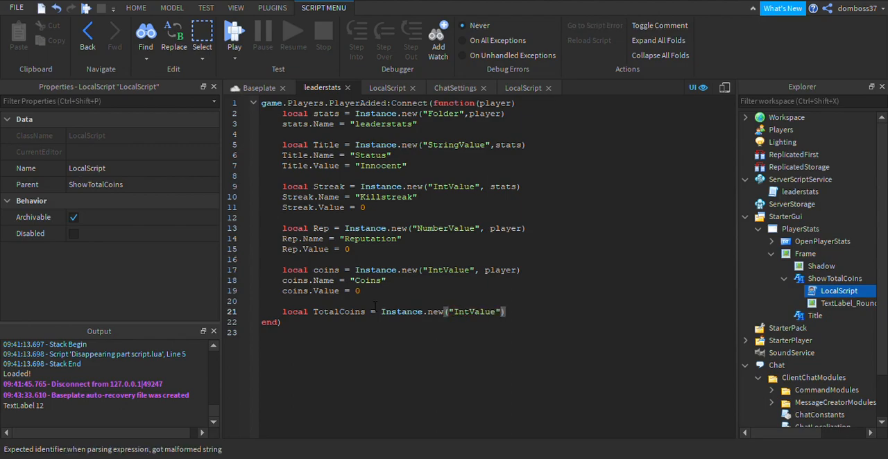
text(, player)
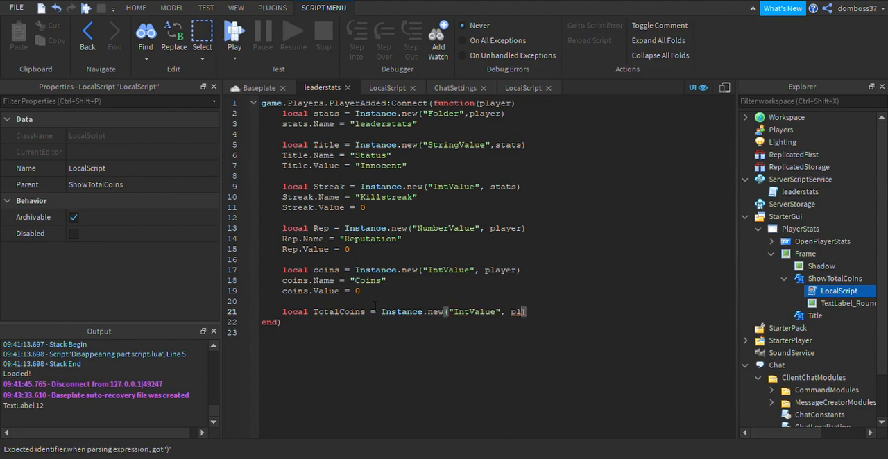
drag(313, 313, 319, 314)
text(t)
click(568, 314)
Set totalCoins.Name to "TotalCoins" and totalCoins.Value to 0 in the leaderstats script.
key(Return)
text(totalCoins.)
text(Name = )
text("Total)
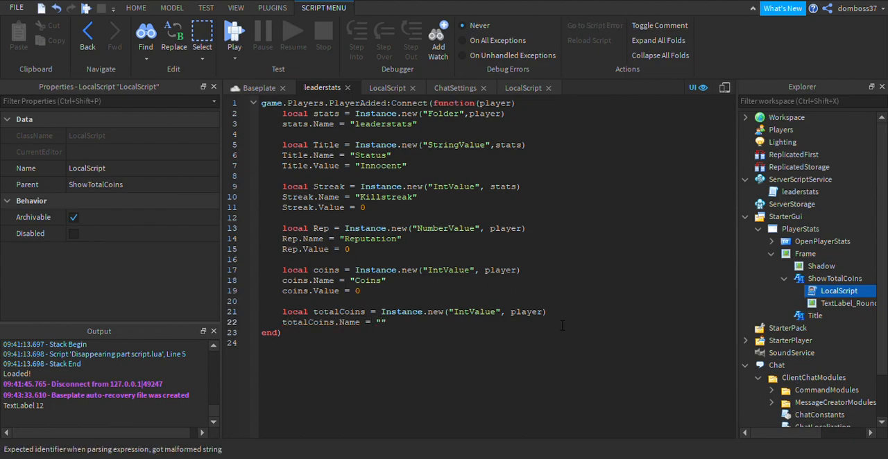
text(Coins)
click(456, 323)
key(Return)
text(totalCoins.Value =)
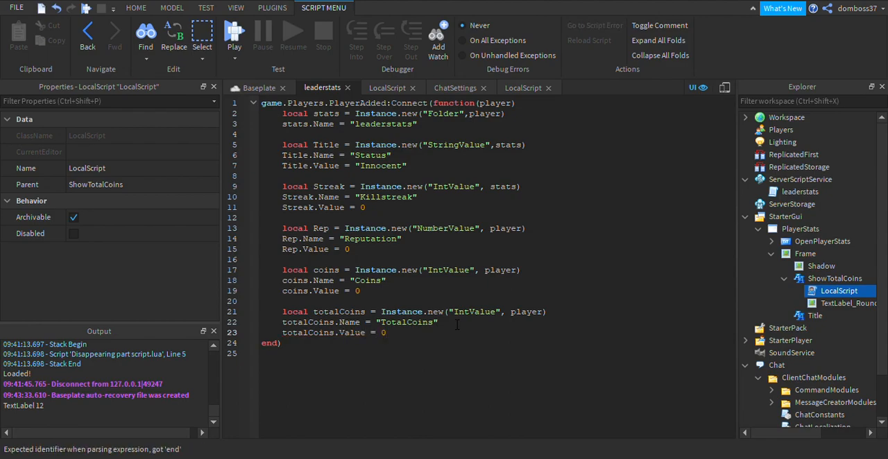
In the ShowTotalCoins LocalScript, replace the FindFirstChild("leaderstats") expression with a player:WaitForChild() call.
click(525, 89)
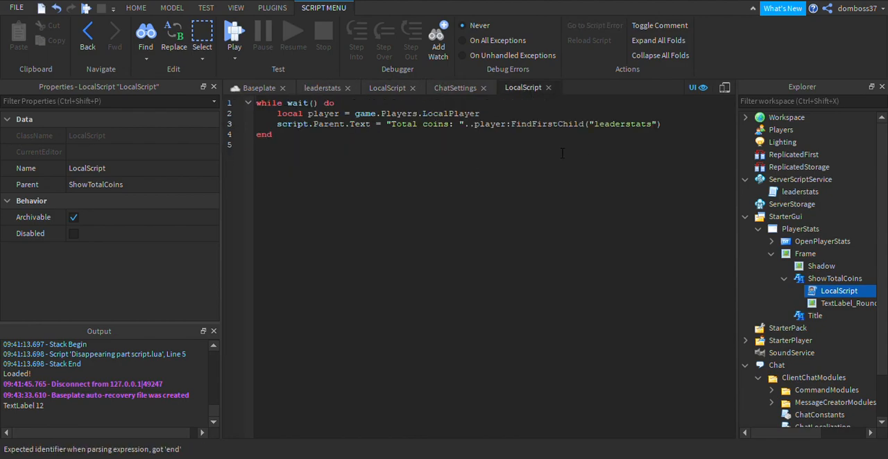
drag(668, 129, 481, 130)
key(BackSpace)
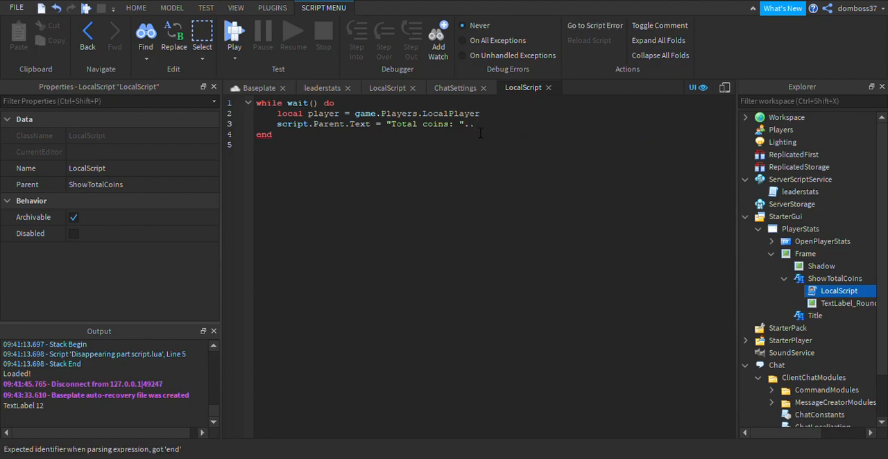
text(player:WaitFo)
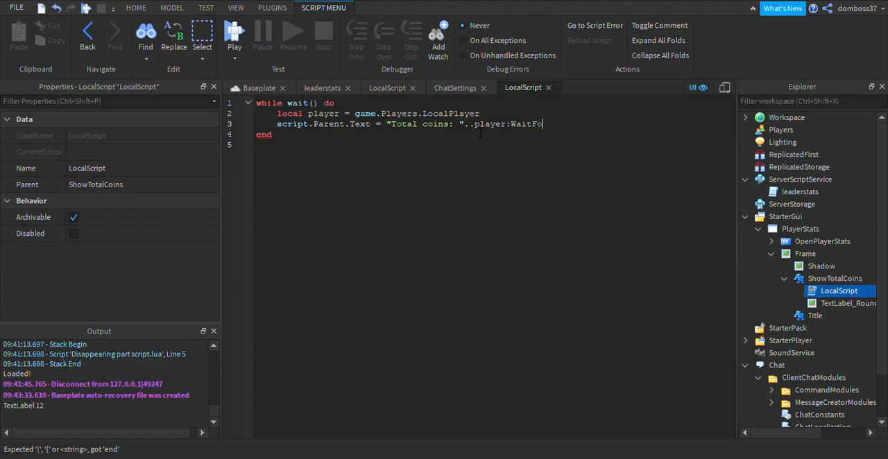
text(rChild()
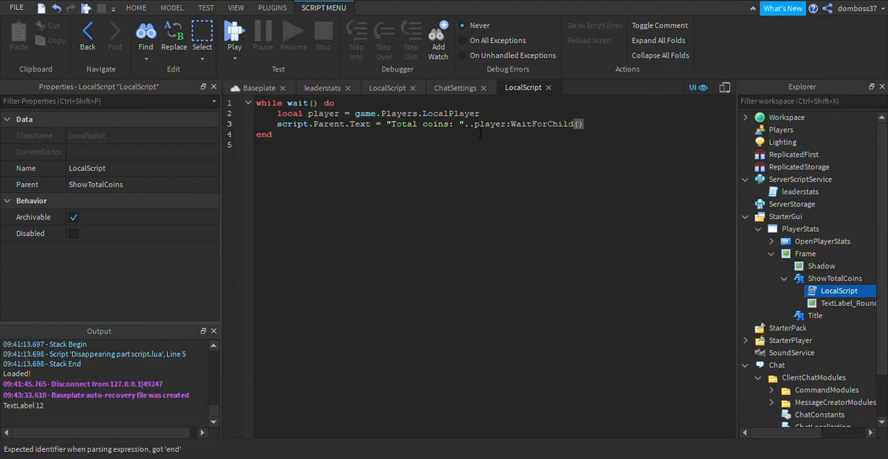
text(to)
Pass "TotalCoins" to the WaitForChild call and append .Value to complete the text assignment.
key(BackSpace)
key(BackSpace)
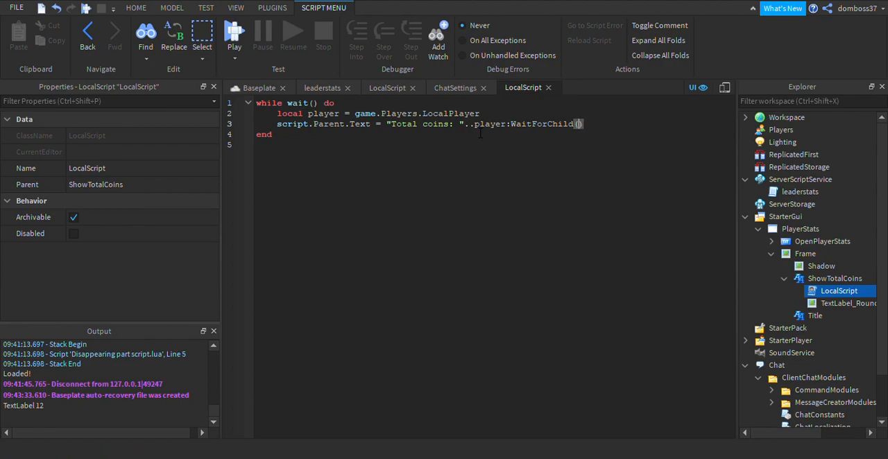
text("TotalCoins)
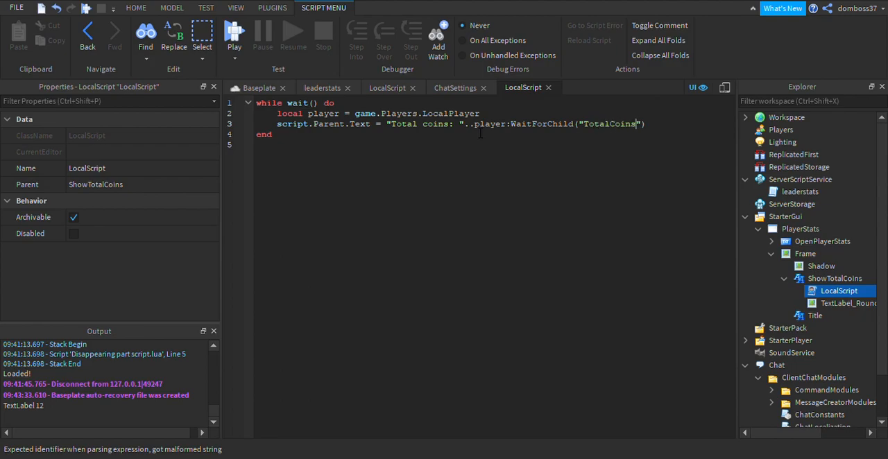
text("))
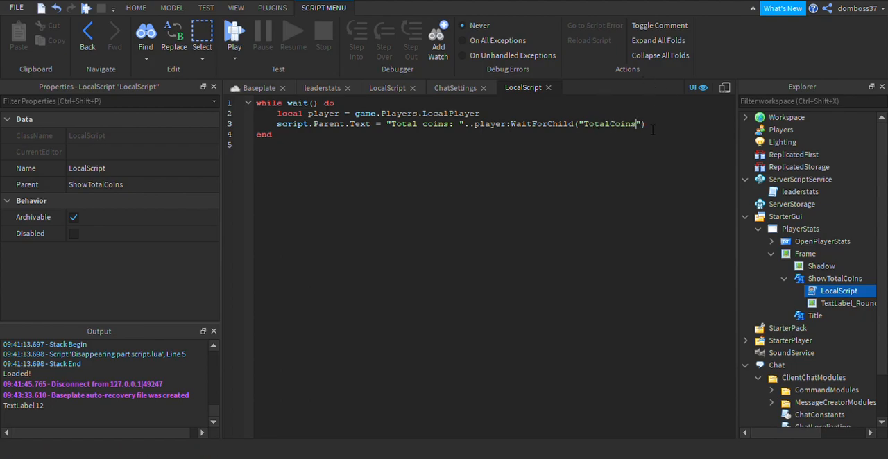
text(.Value)
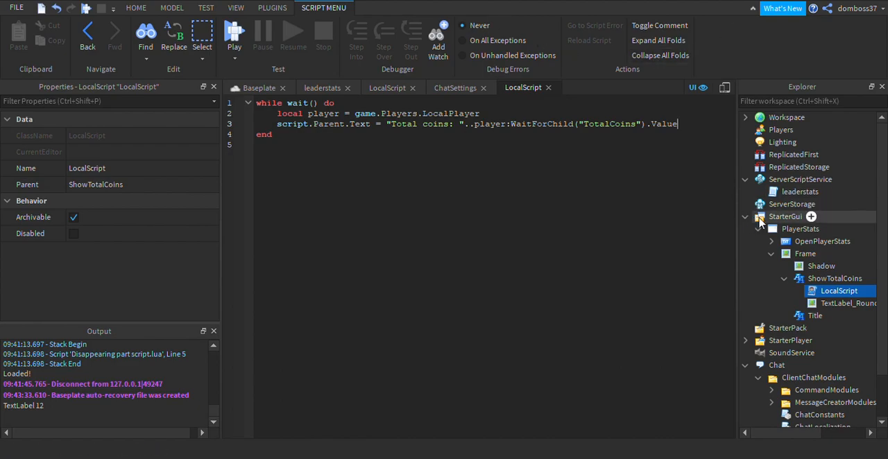
Add a new ScreenGui with a TextButton to StarterGui and move the button down to a vertical offset of about 56 px.
click(759, 229)
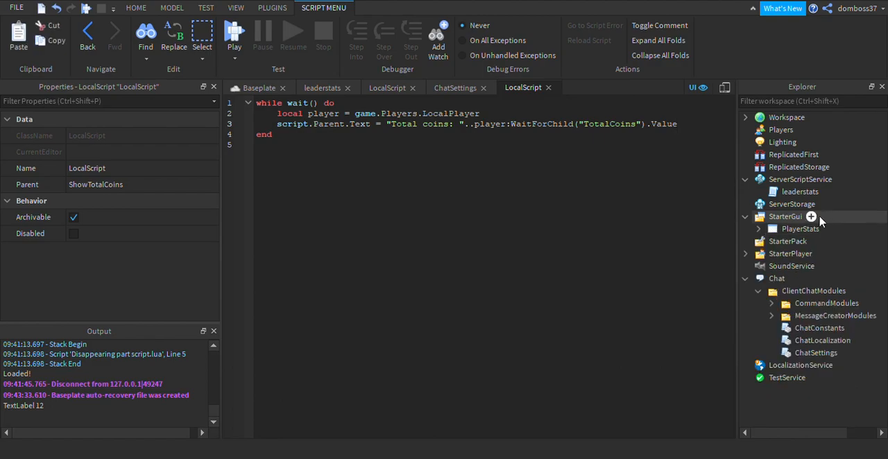
click(790, 216)
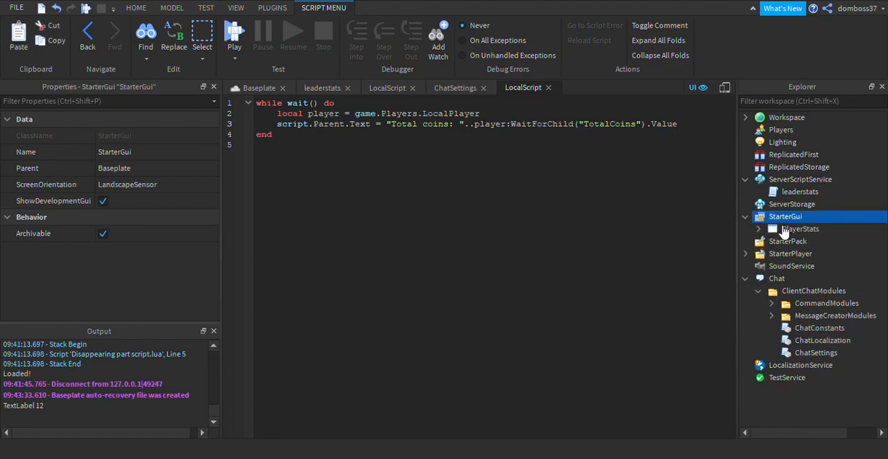
click(799, 208)
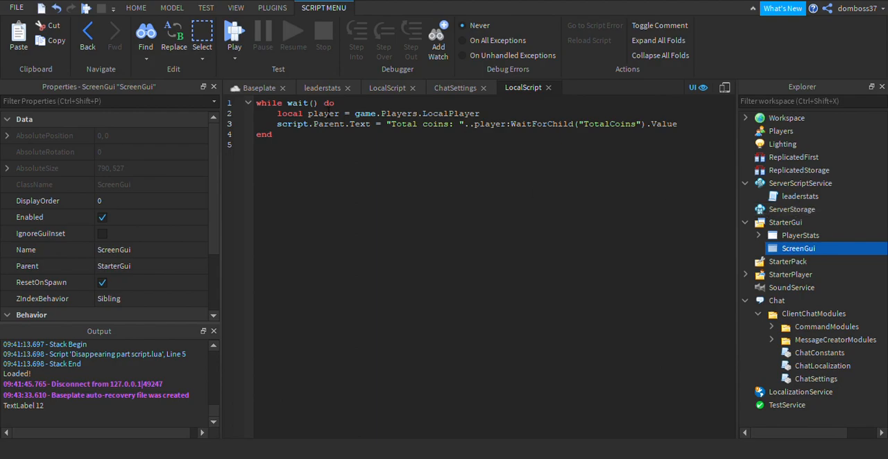
click(257, 87)
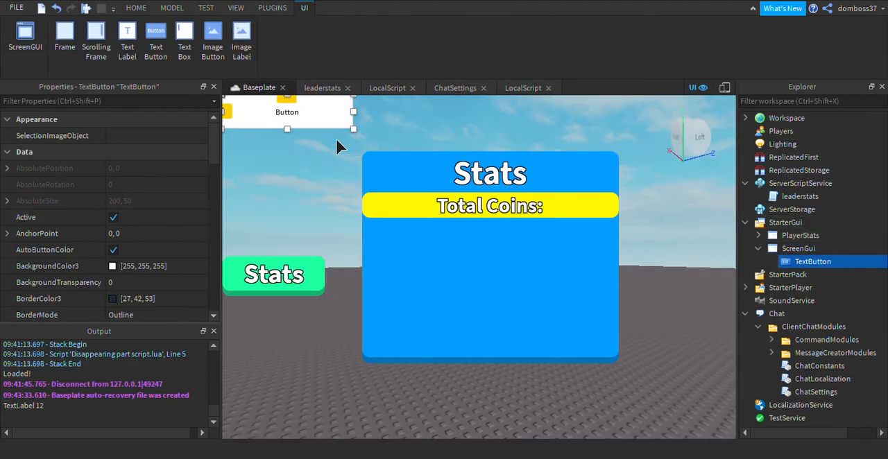
drag(337, 139, 338, 173)
click(842, 262)
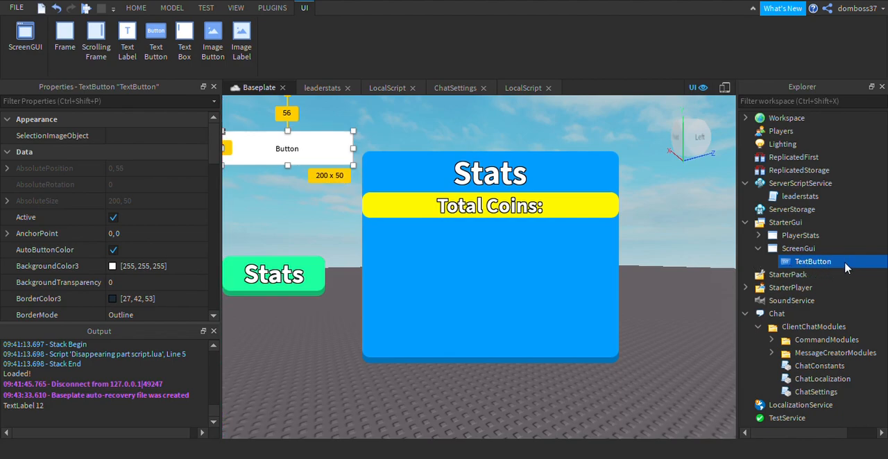
Add a LocalScript to the TextButton, clear its default code, and connect a function to script.Parent.MouseButton1Click.
click(802, 240)
key(ctrl+a)
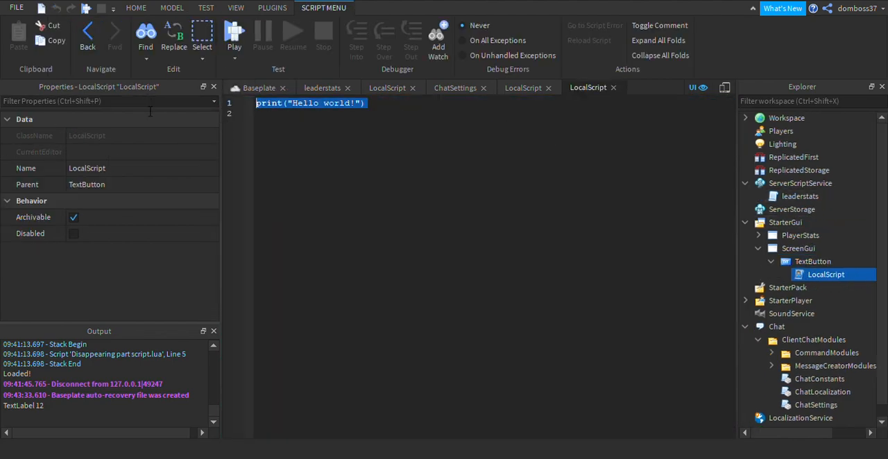
key(BackSpace)
text(script.)
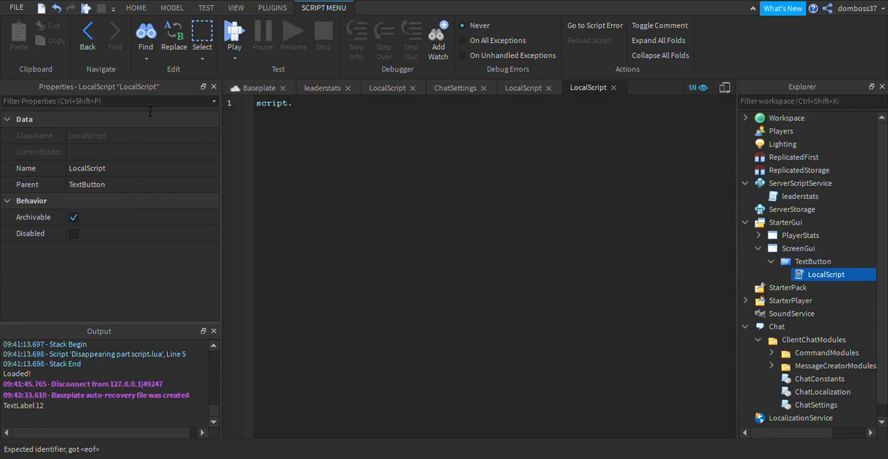
text(Parent.MouseButton1Click:Connect()
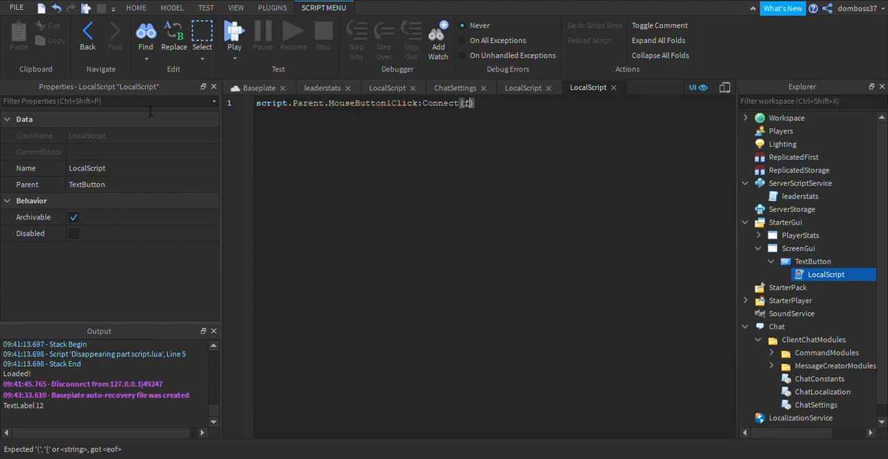
text(function()
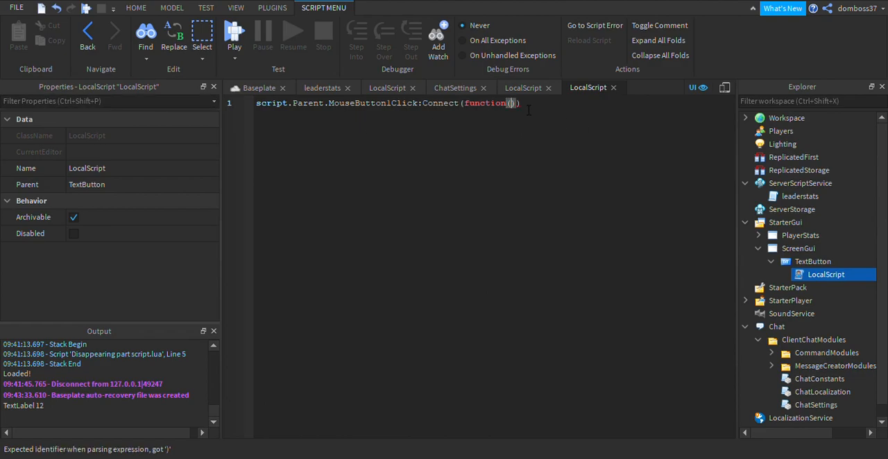
text())
key(Return)
Inside the click function, declare a local player variable set to game.Players.LocalPlayer.
text(local player = game.Players.LocalPlayer)
key(Return)
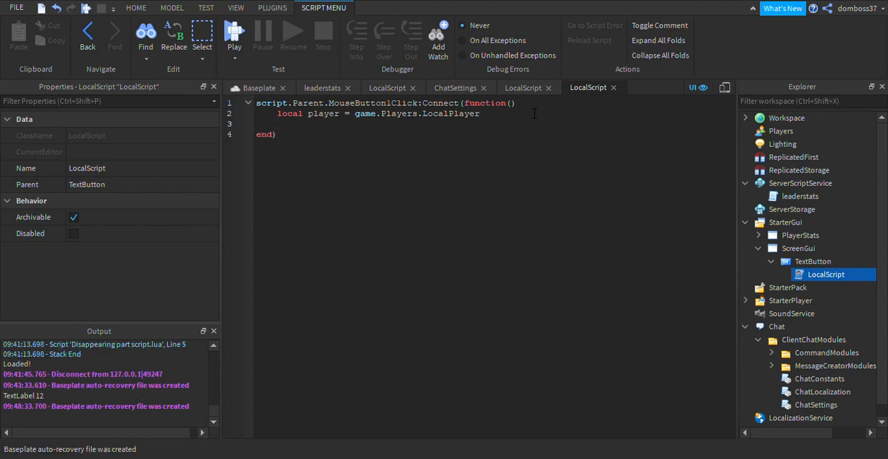
Reference the player's coin total below the player variable with player:WaitForChild("TotalCoins").Value.
text(player:)
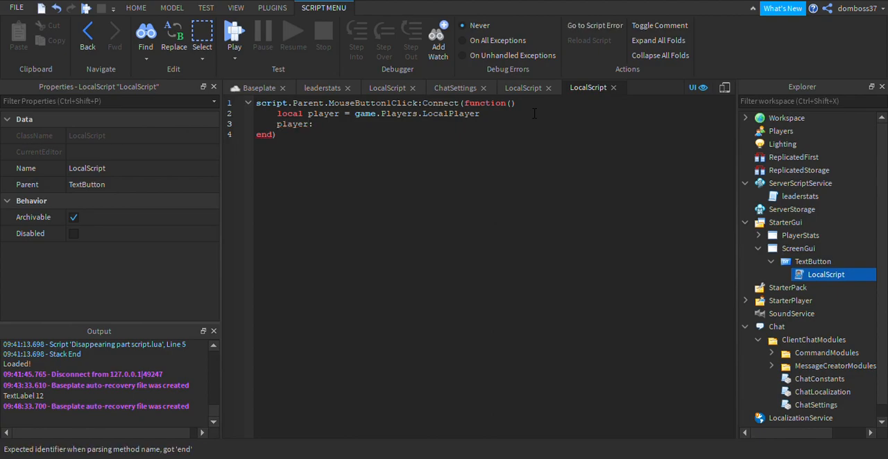
text(WaitFor)
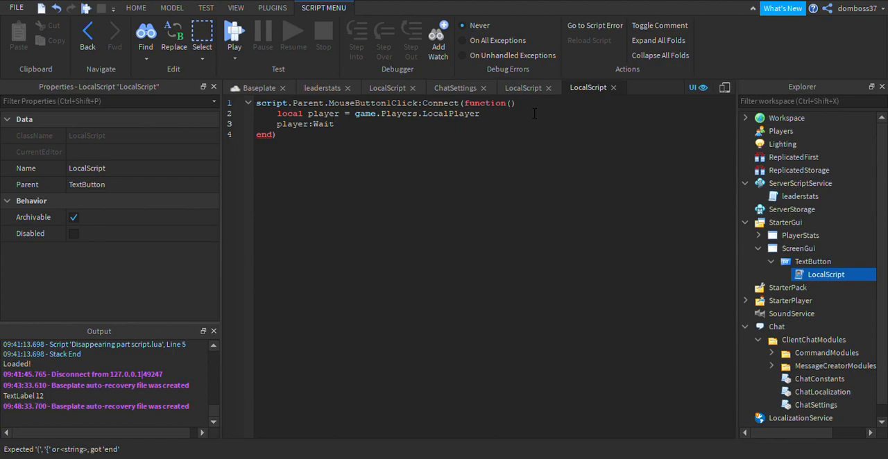
text(Child(""))
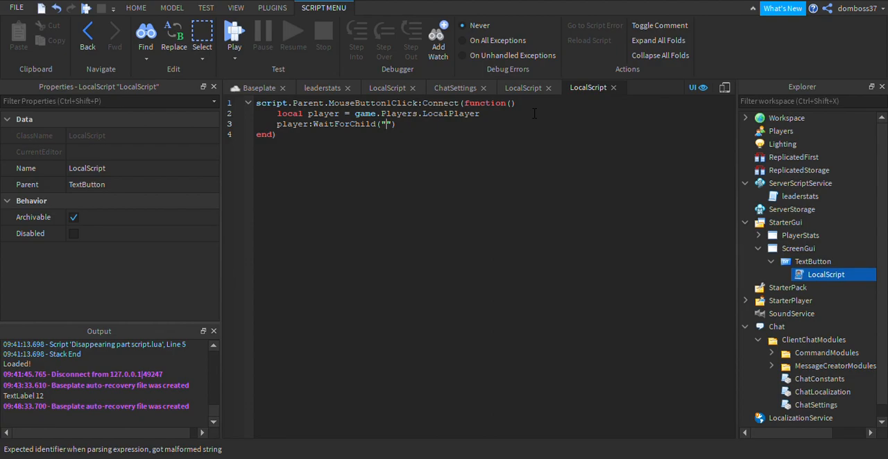
text(TotalCoins)
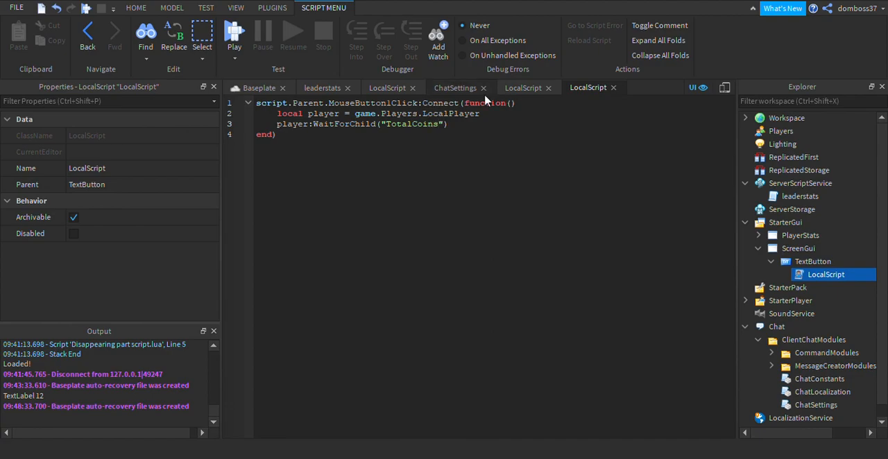
key(Right)
key(Right)
text(.Value)
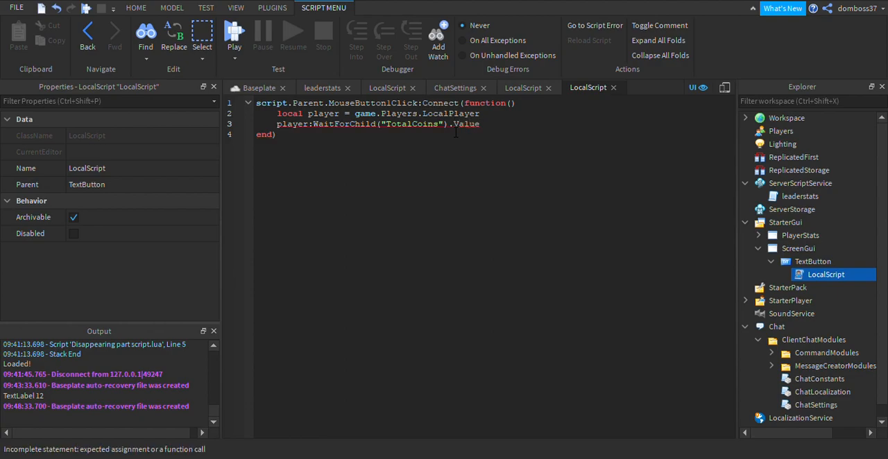
text( =)
Complete the line as an assignment that sets the TotalCoins value to its own copied expression plus 5.
drag(480, 126, 278, 126)
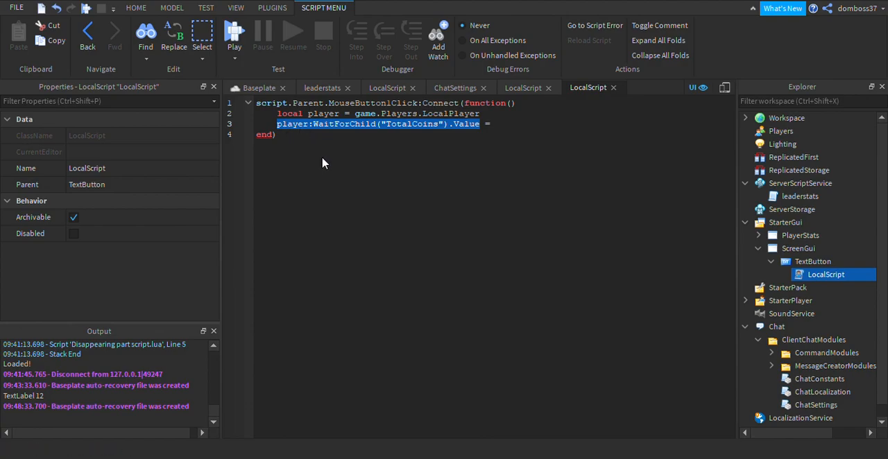
click(50, 40)
click(525, 131)
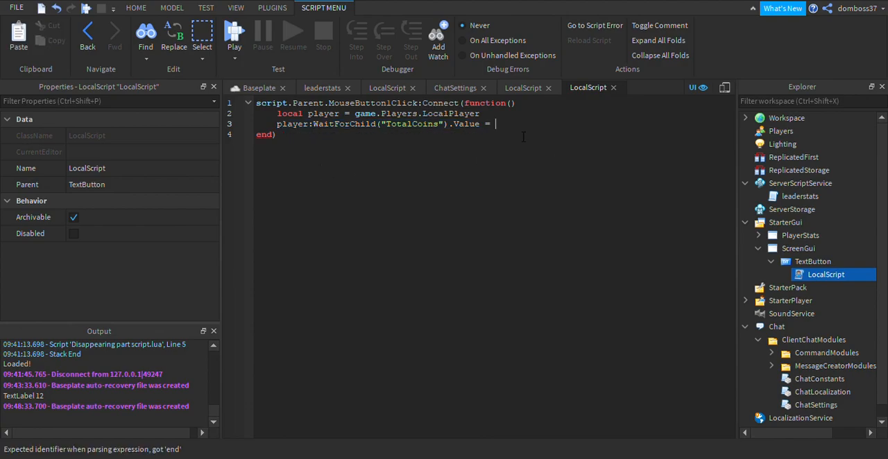
key(ctrl+v)
text(+)
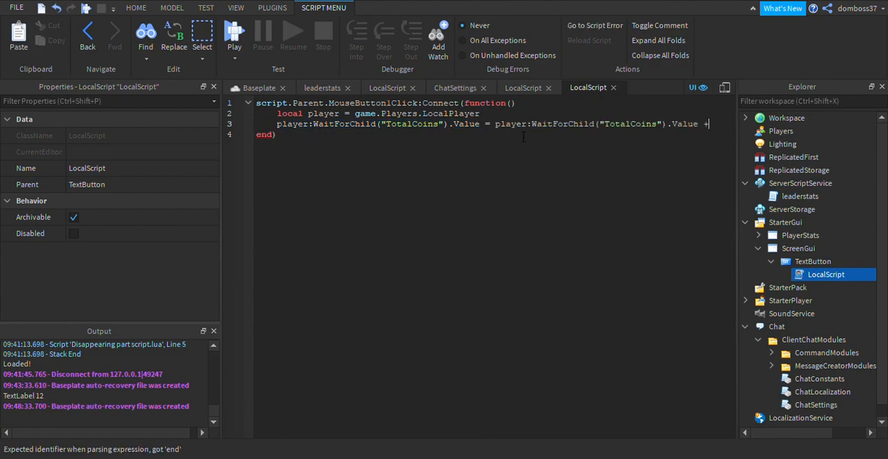
text( 5)
Return to the Baseplate view and turn off Visible for the Frame inside PlayerStats.
click(259, 87)
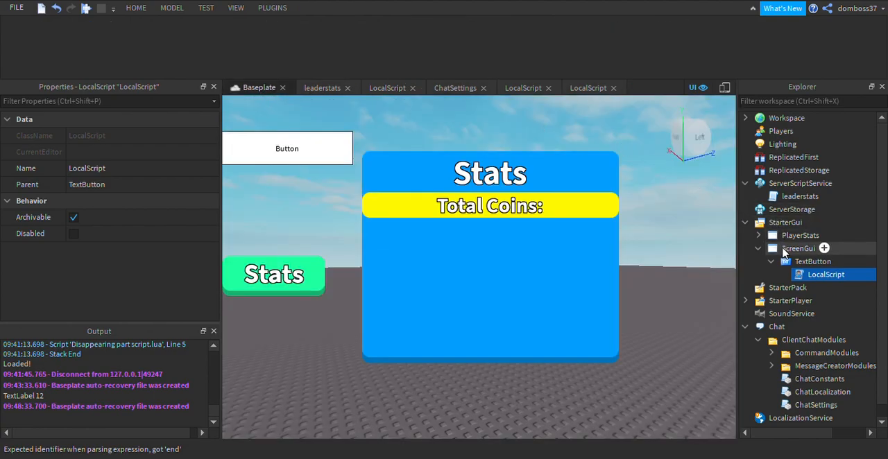
click(758, 236)
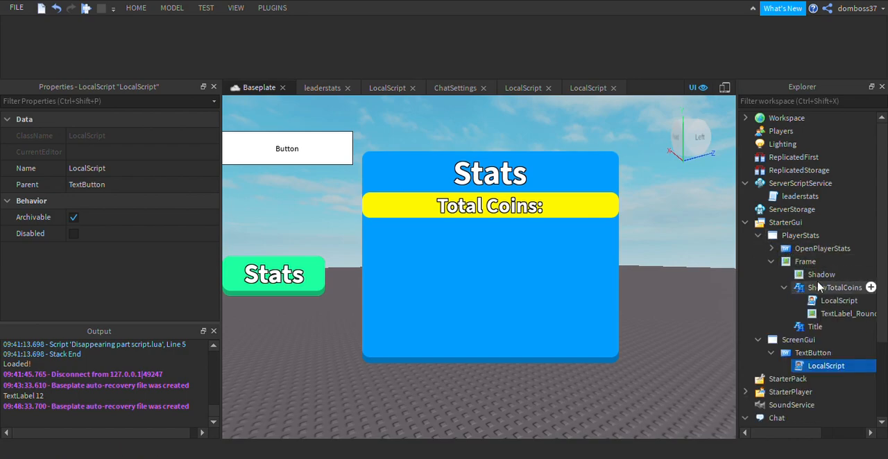
click(822, 248)
click(804, 262)
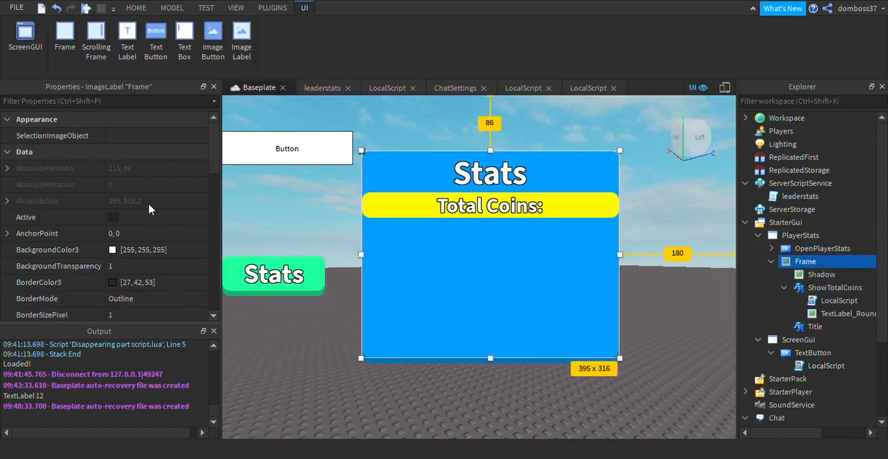
scroll(129, 264, down, 4)
click(114, 283)
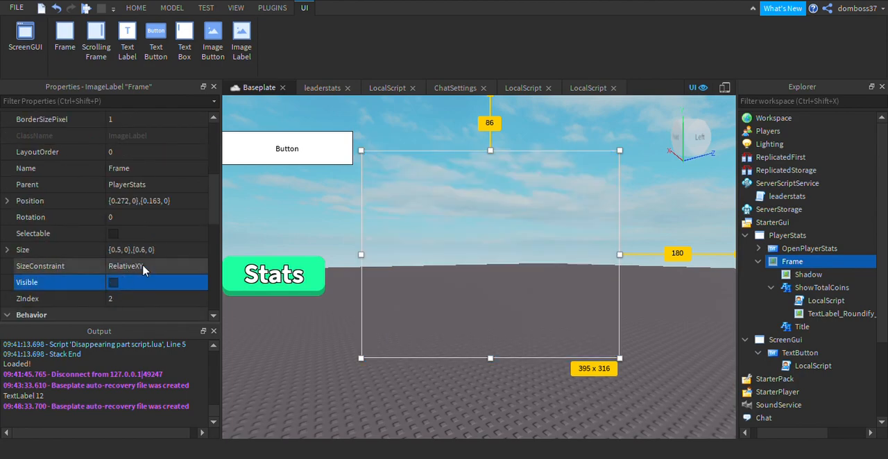
Start a play test and send the chat message "Sub to the scripting legend on YT for more awsome tutorials".
click(88, 9)
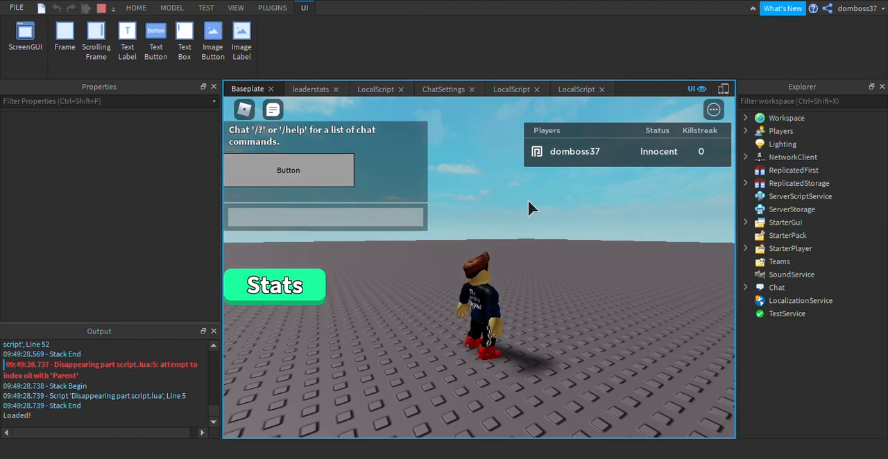
text(Sub to the scripting legend on YT)
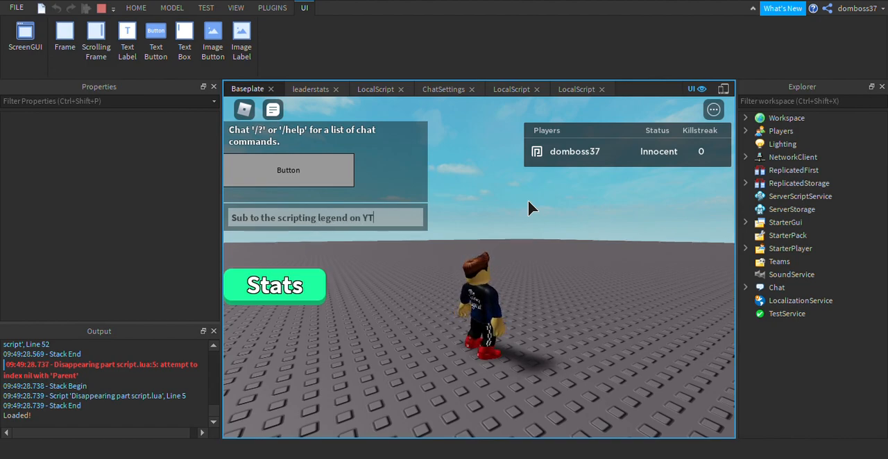
text( for more awsome tutorials)
key(Return)
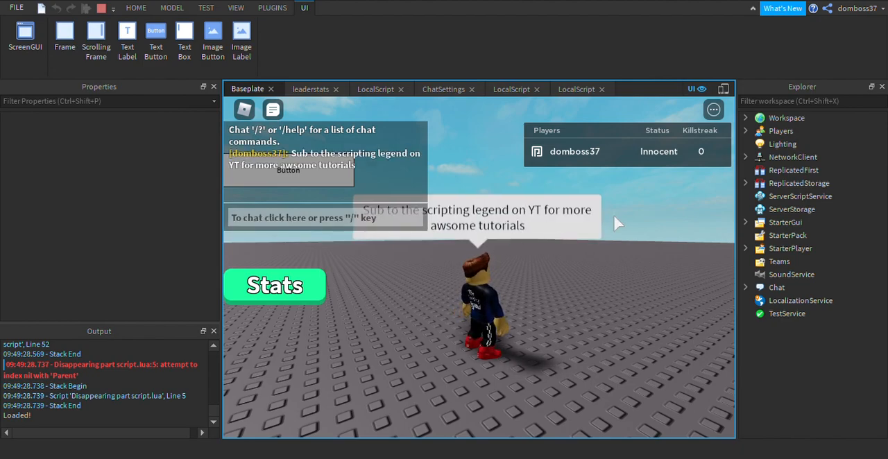
Open the Stats panel in the play test, trigger the white button repeatedly to check Total coins, and end the test.
right_drag(617, 222, 559, 267)
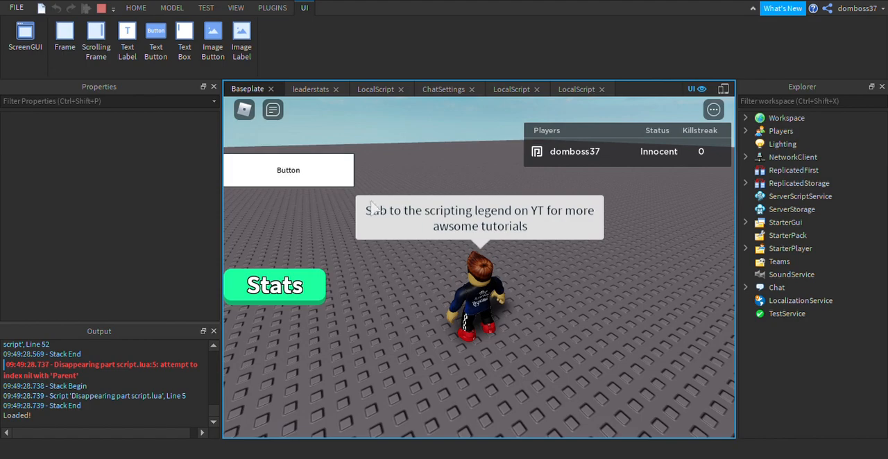
click(297, 288)
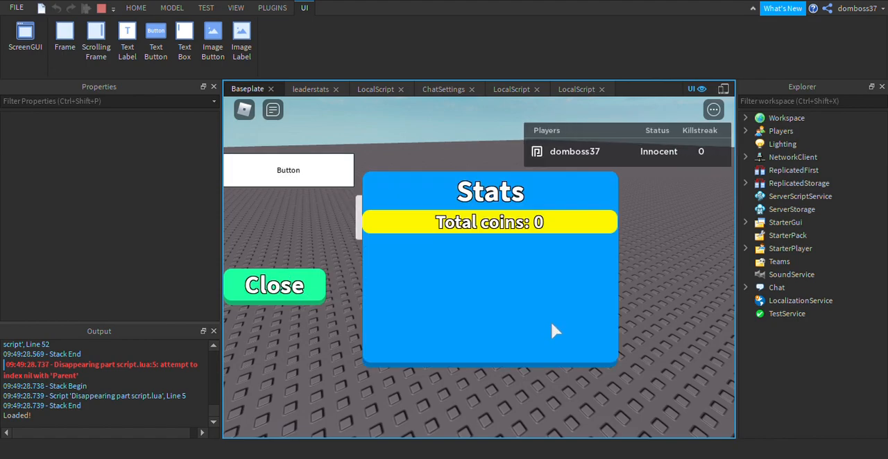
click(326, 174)
click(334, 179)
click(334, 174)
click(334, 174)
click(334, 174)
click(335, 175)
click(334, 174)
click(334, 174)
click(334, 174)
click(334, 174)
click(334, 179)
click(334, 179)
click(334, 178)
double_click(334, 180)
double_click(332, 180)
double_click(331, 179)
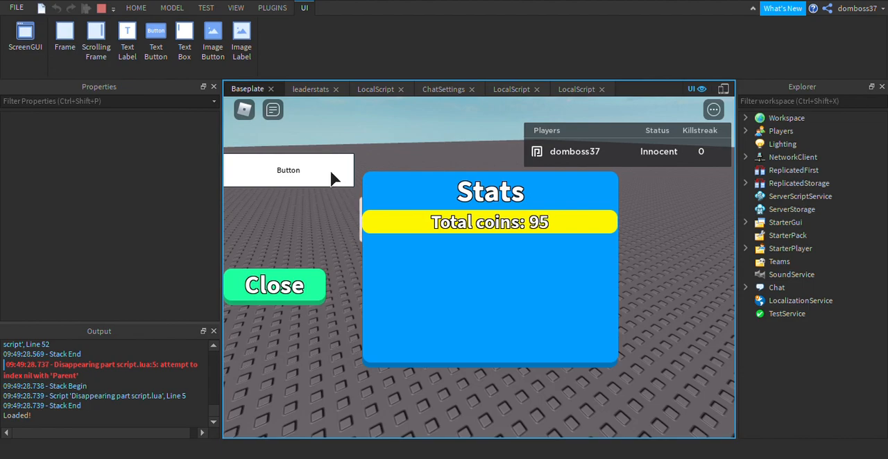
double_click(331, 179)
click(331, 179)
double_click(331, 179)
click(331, 179)
double_click(330, 179)
double_click(330, 179)
double_click(331, 179)
click(331, 179)
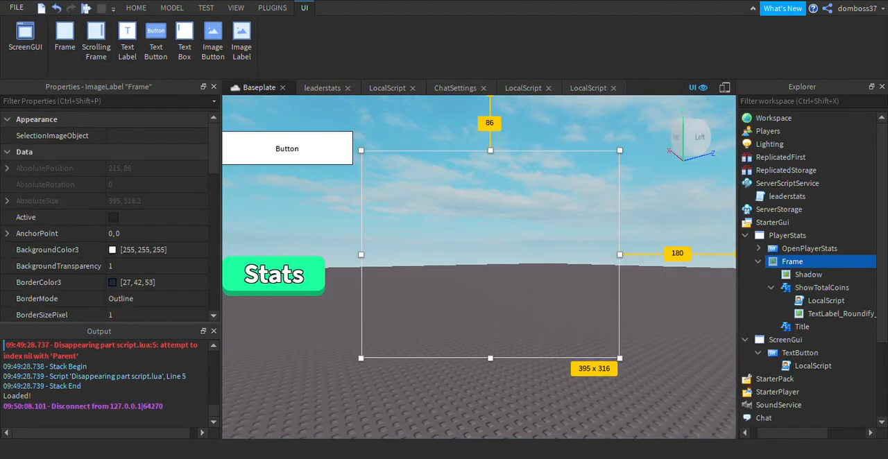
Add a TextLabel directly under PlayerStats and place it at about {0.738, 0},{0.905, 0}.
click(758, 261)
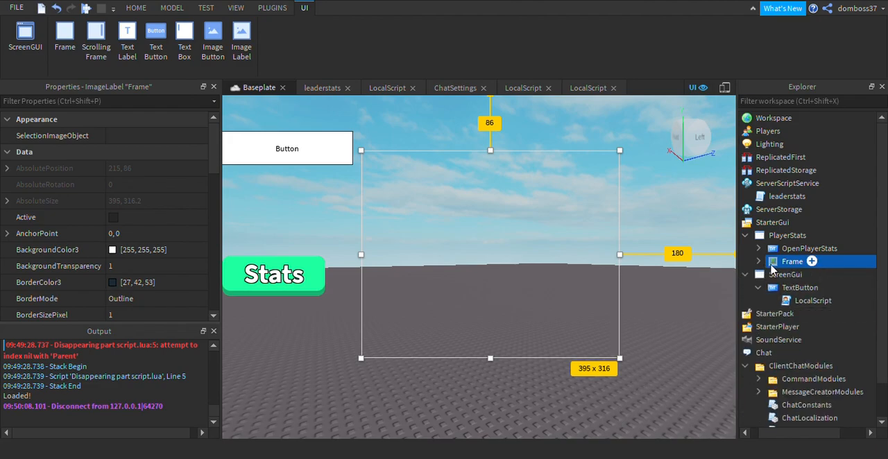
click(745, 236)
click(813, 238)
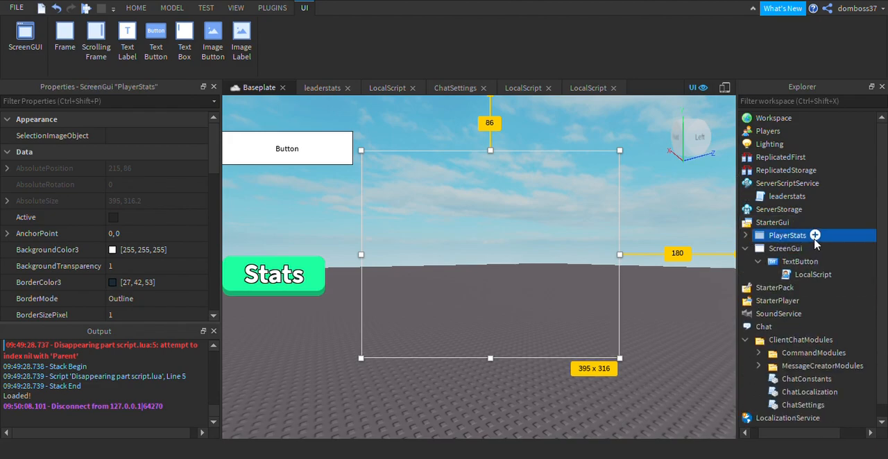
click(795, 244)
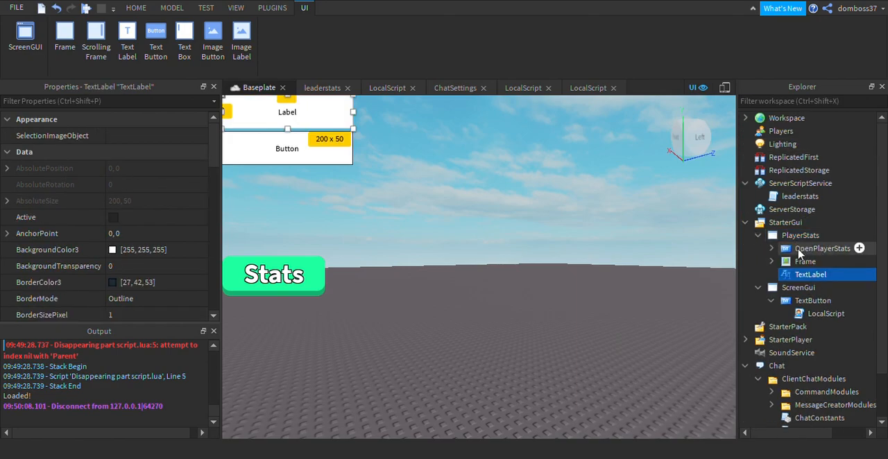
drag(338, 141, 716, 449)
Set the new TextLabel's Size to {0.3, 0},{0.2, 0}.
scroll(104, 271, down, 7)
scroll(118, 208, up, 2)
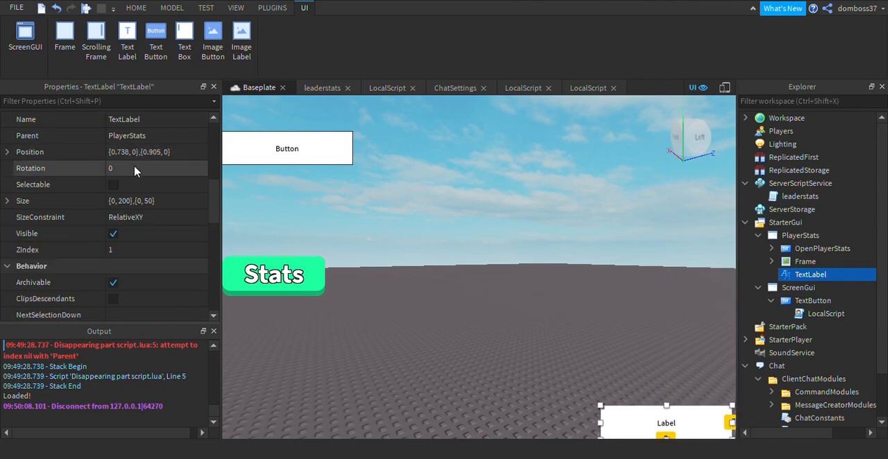
click(131, 200)
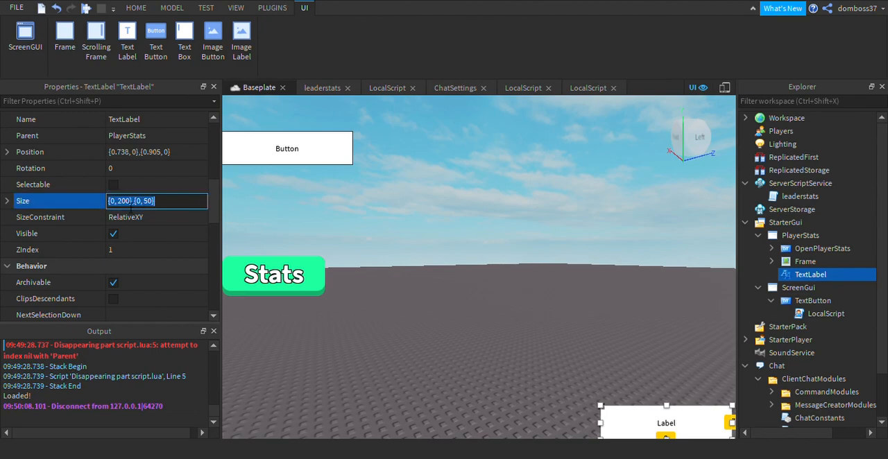
text(0)
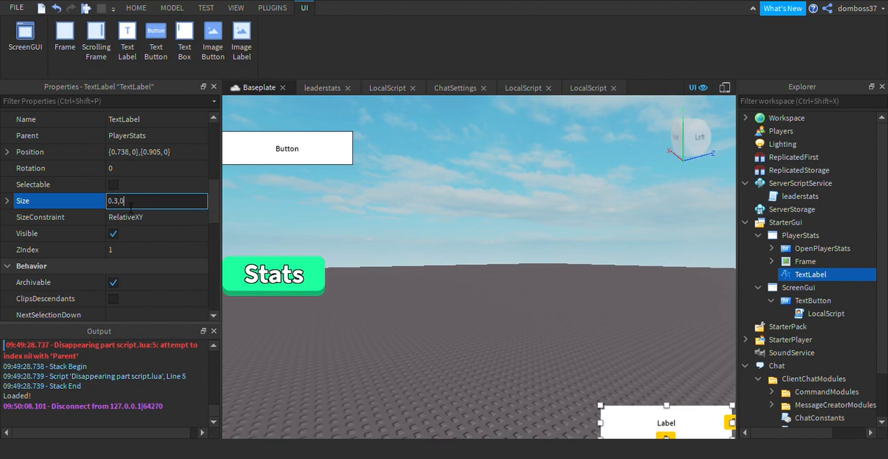
text(.3, 0},{0.2, 0)
key(Return)
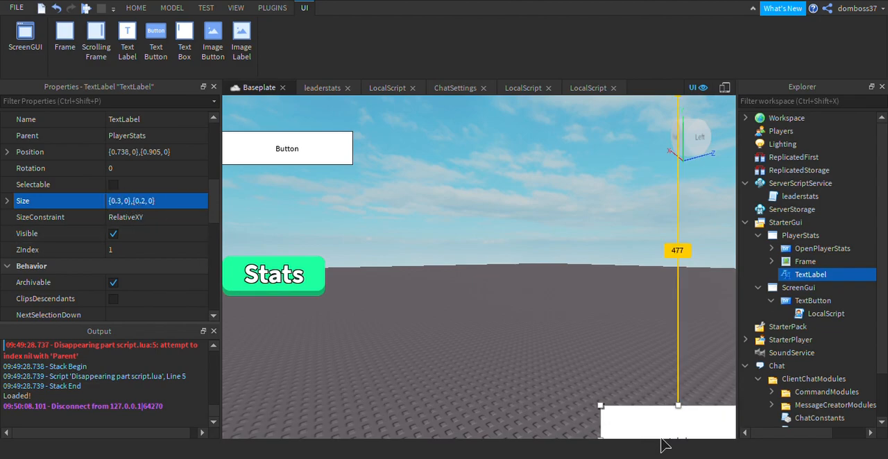
Resize the TextLabel to about {0.244, 0},{0.1, 0} and place it at about {0.747, 0},{0.882, 0}.
drag(653, 437, 562, 360)
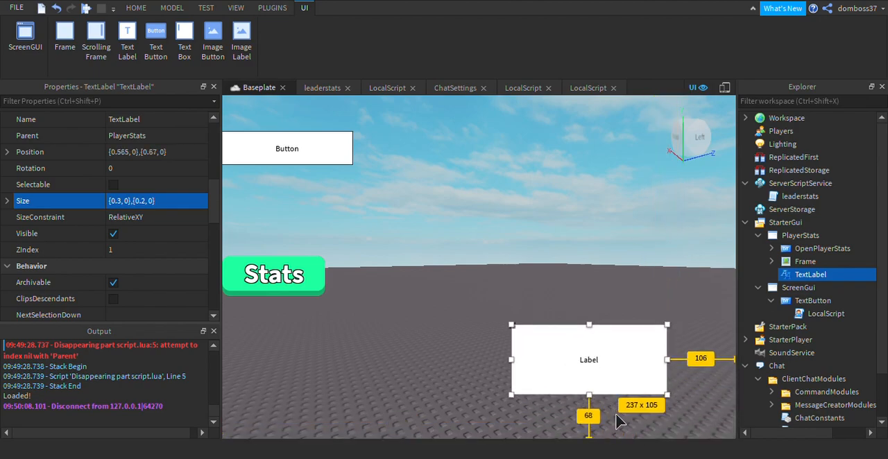
drag(616, 418, 607, 383)
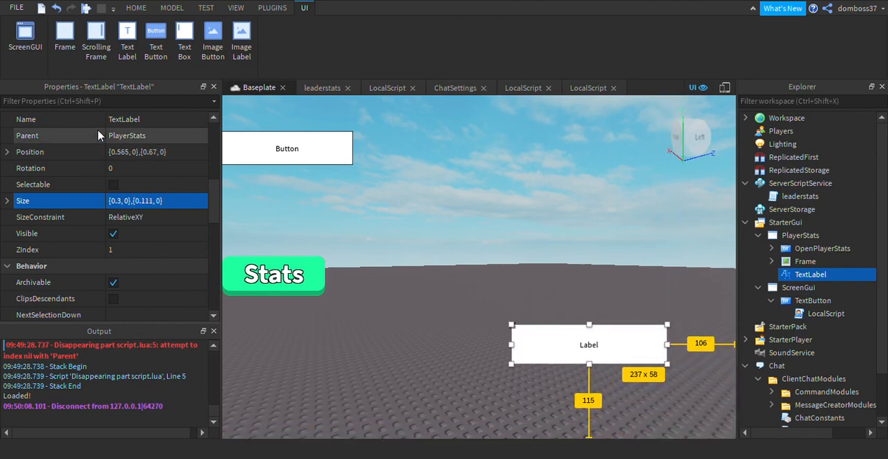
click(131, 200)
click(150, 200)
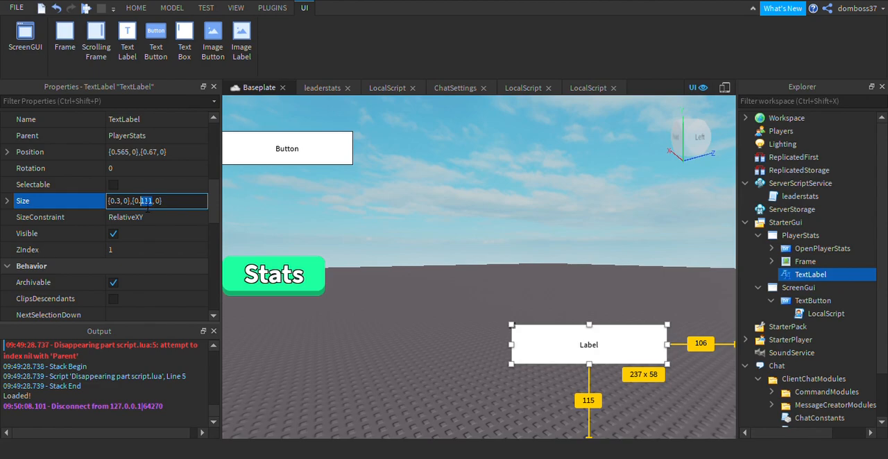
text(1)
key(Return)
drag(536, 362, 667, 437)
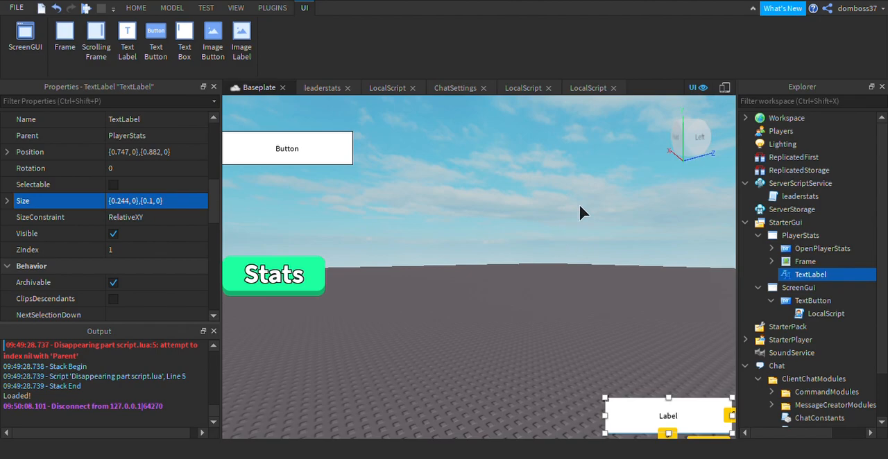
Preview the GUI layout on an emulated iPhone 7 and return to the normal viewport.
click(724, 88)
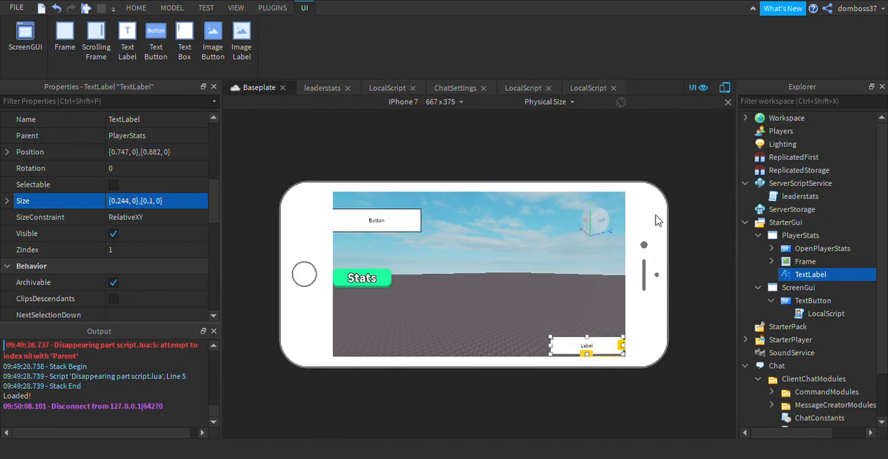
click(723, 95)
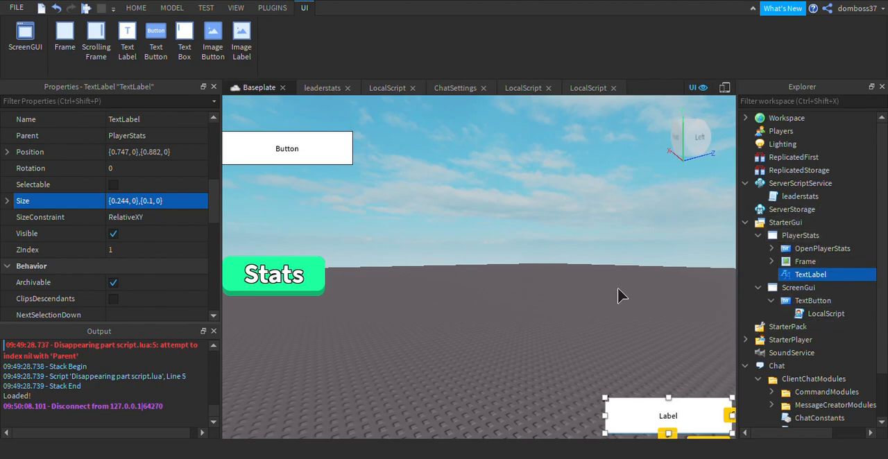
Set the new TextLabel's BackgroundTransparency to 1.
scroll(127, 276, up, 5)
click(126, 272)
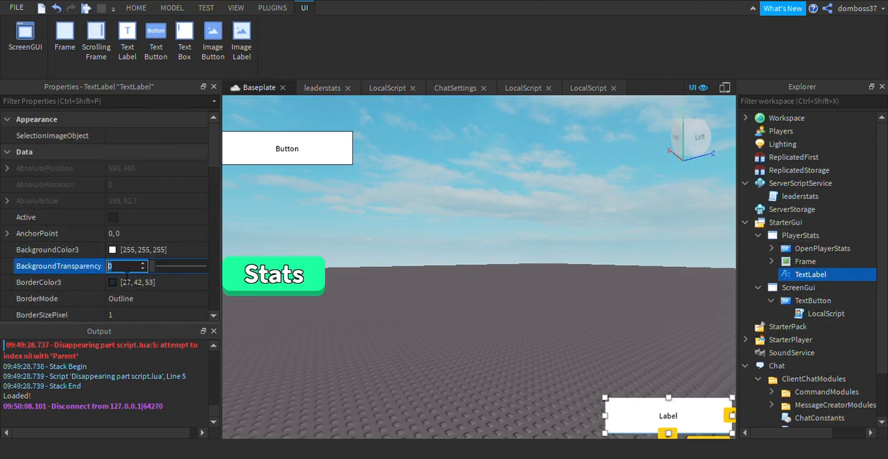
text(1)
key(Return)
Enable TextScaled on the TextLabel and set its Font to SourceSansBold.
scroll(142, 208, down, 10)
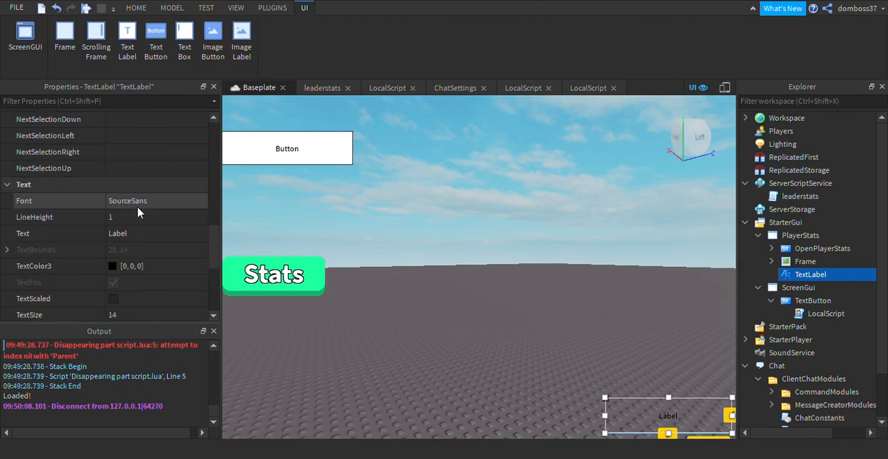
click(113, 249)
click(153, 153)
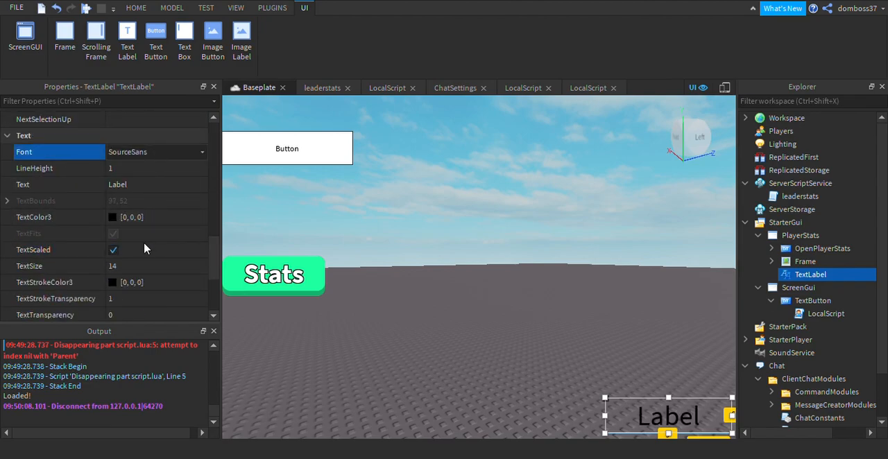
key(Down)
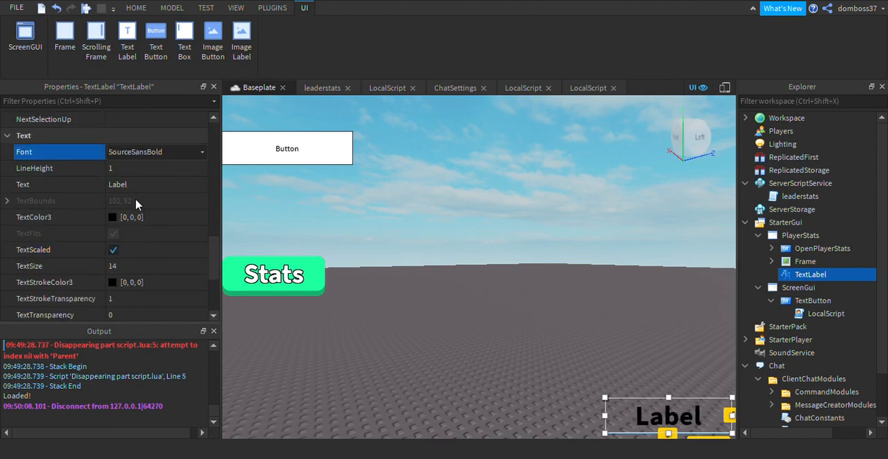
Set the TextLabel's TextColor3 to yellow [255, 255, 0] and its TextStrokeTransparency to 0.
click(123, 218)
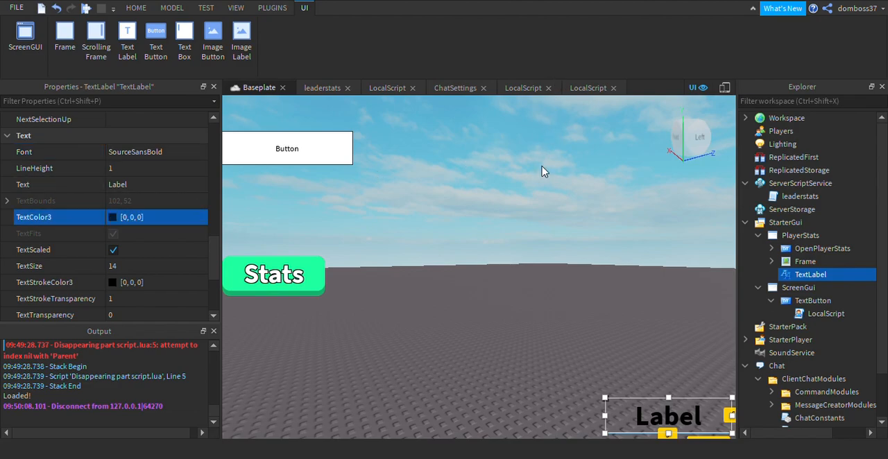
click(595, 165)
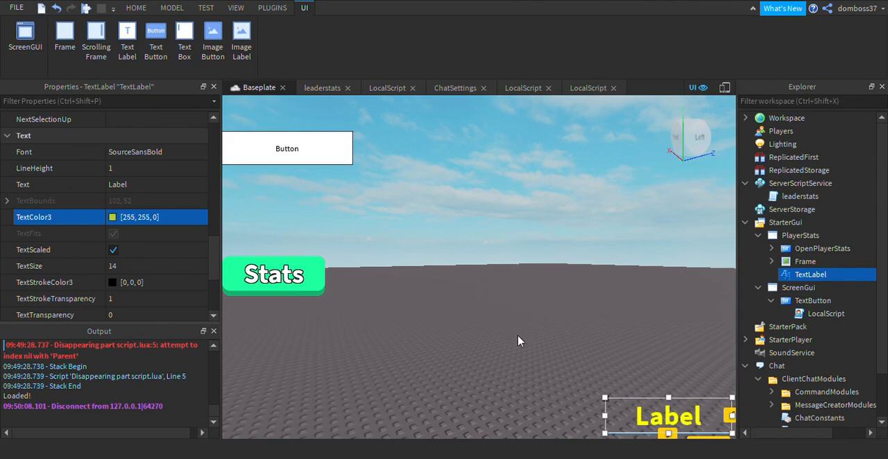
scroll(124, 281, down, 3)
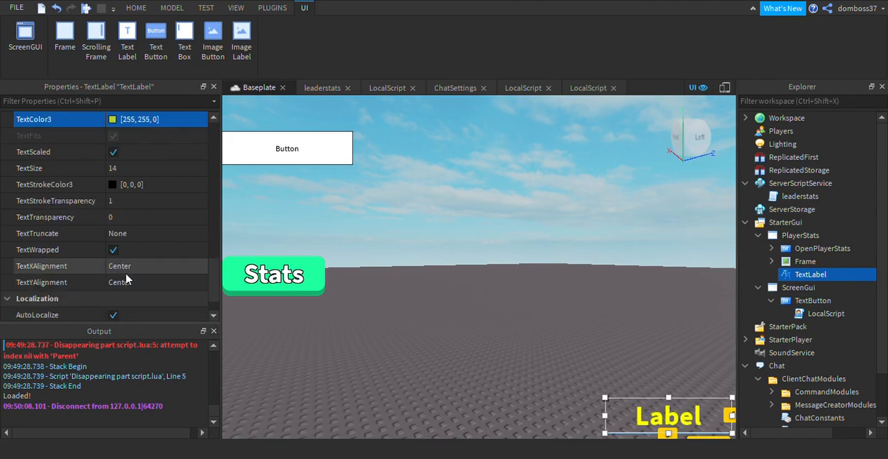
click(126, 201)
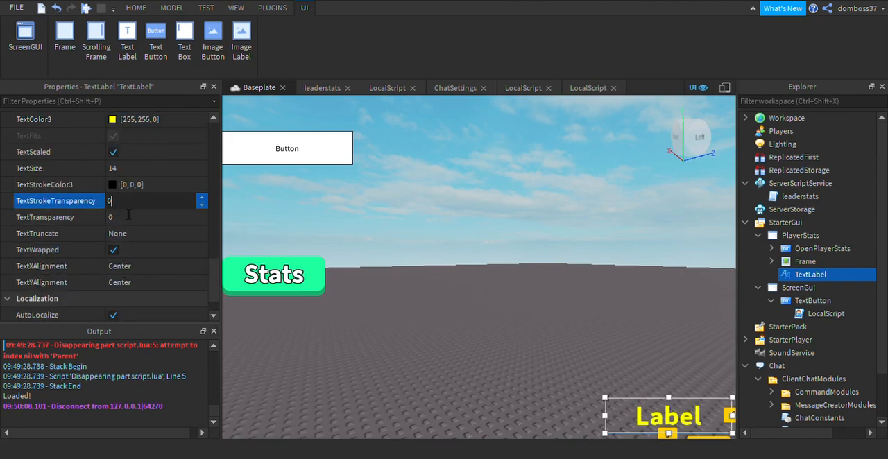
text(0)
key(Return)
Set the TextLabel's Text to "Coins:".
scroll(118, 175, up, 3)
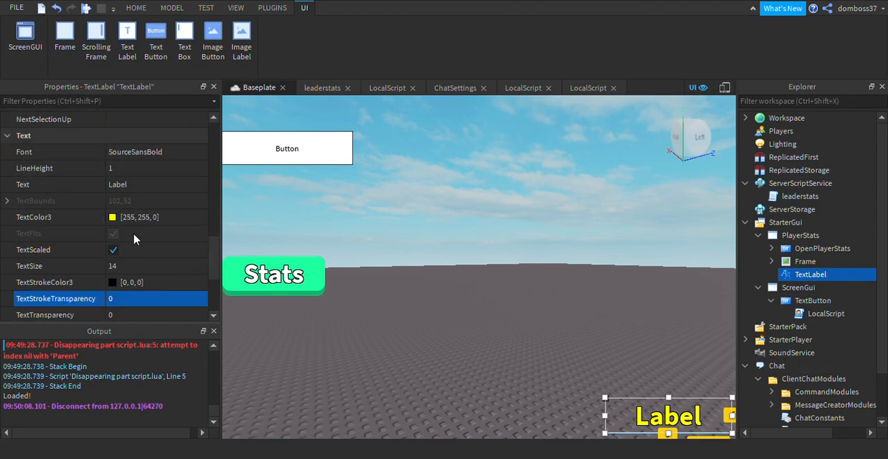
click(148, 185)
text(Coins:)
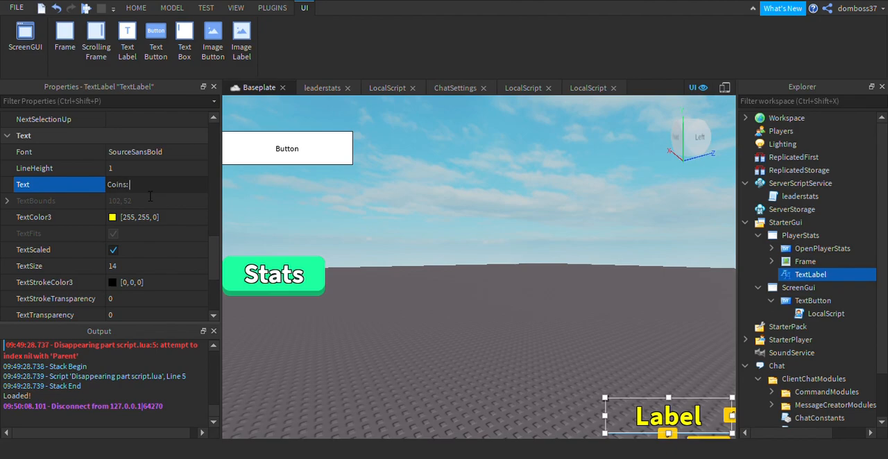
key(Return)
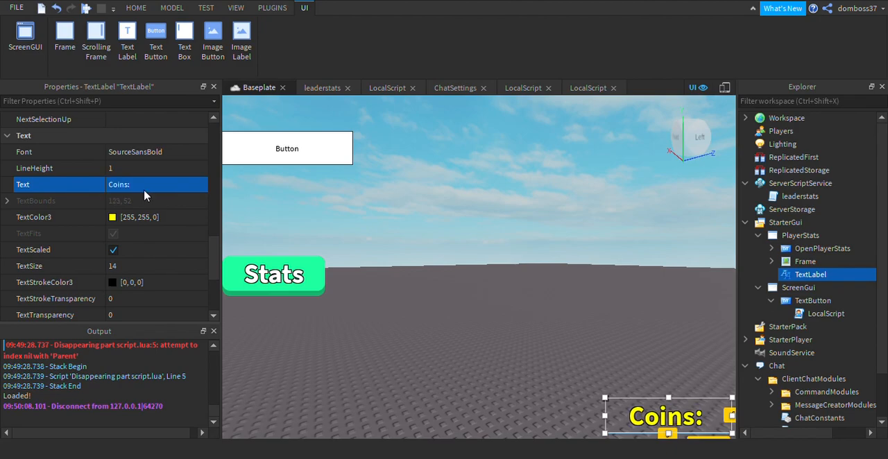
Rename the TextLabel as ShowCoins.
scroll(125, 229, up, 10)
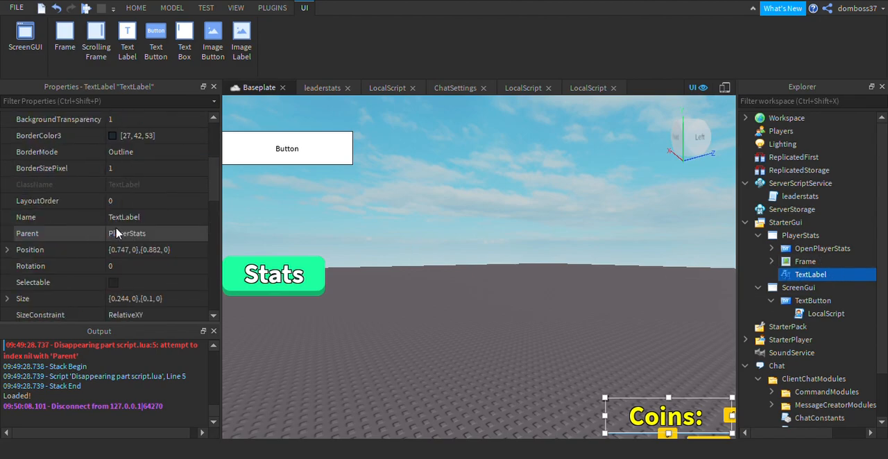
click(143, 217)
text(Sh)
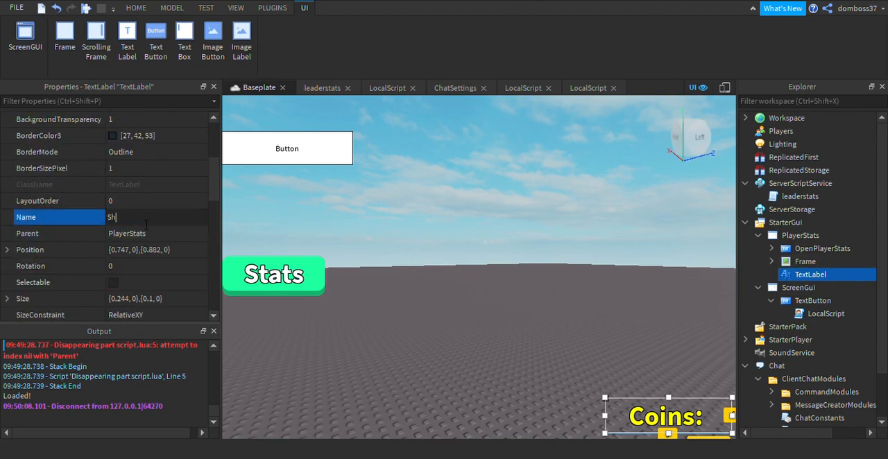
text(owCoins)
key(Return)
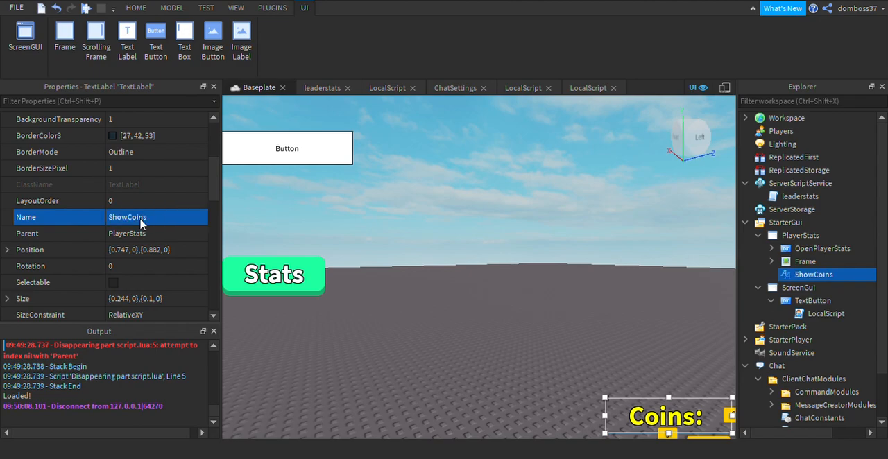
Insert a LocalScript into ShowCoins and copy all the code from the LocalScript under ShowTotalCoins.
click(842, 276)
click(799, 221)
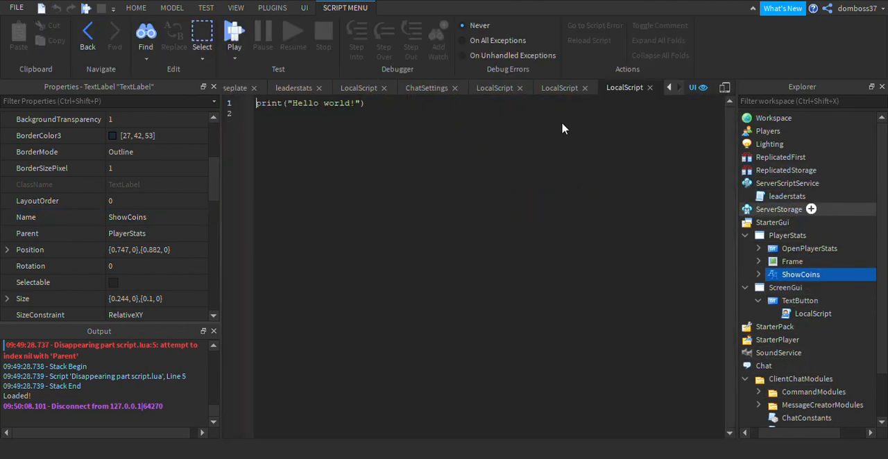
click(771, 261)
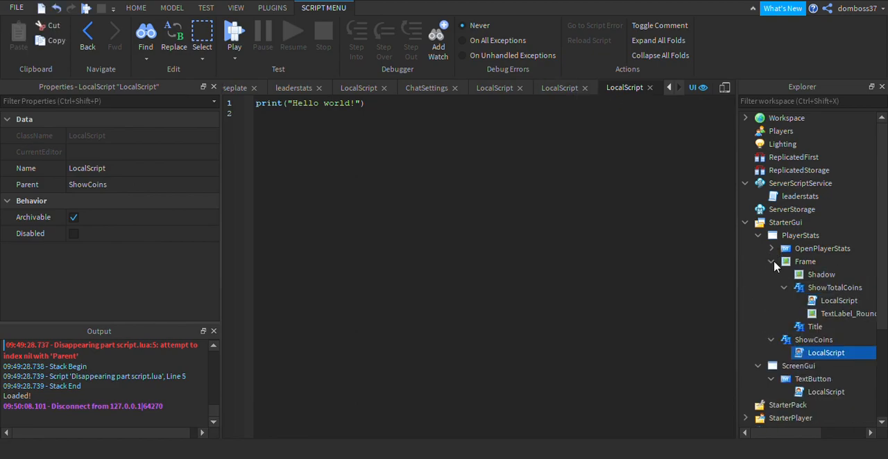
double_click(810, 306)
key(ctrl+a)
key(ctrl+c)
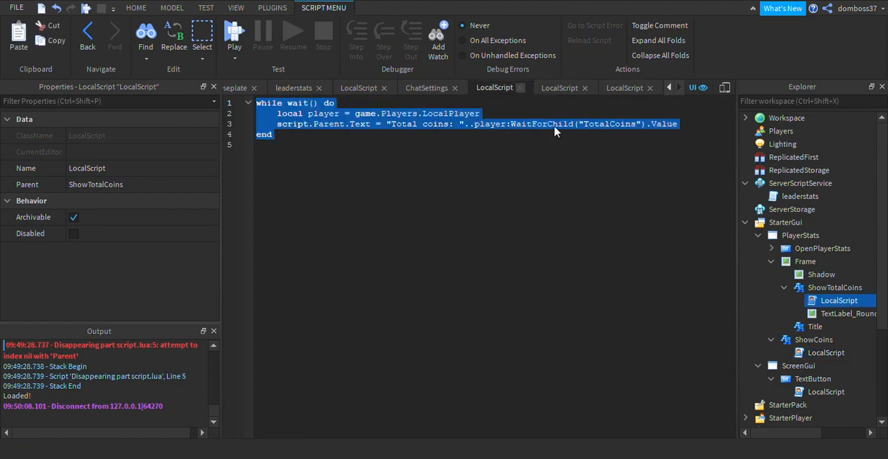
Close all open script editors so only the Baseplate view stays open.
click(520, 88)
click(549, 89)
click(553, 89)
click(483, 88)
click(407, 89)
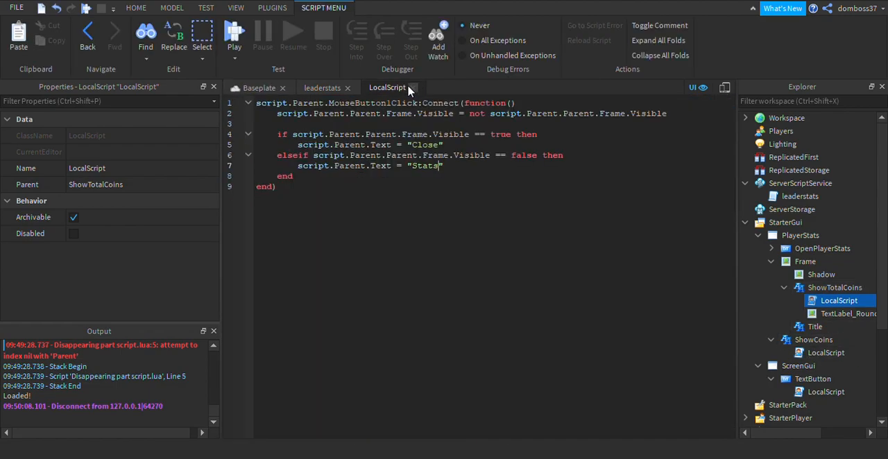
click(346, 88)
click(349, 88)
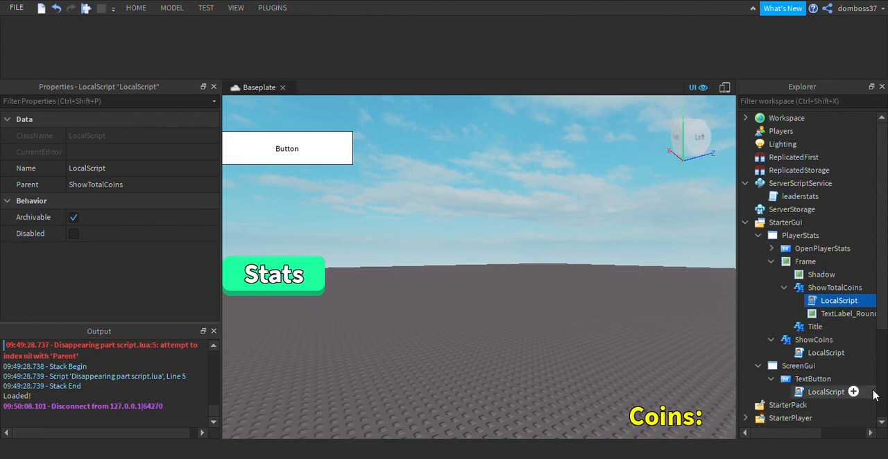
Replace the default code in ShowCoins' LocalScript with the code copied from ShowTotalCoins.
double_click(811, 353)
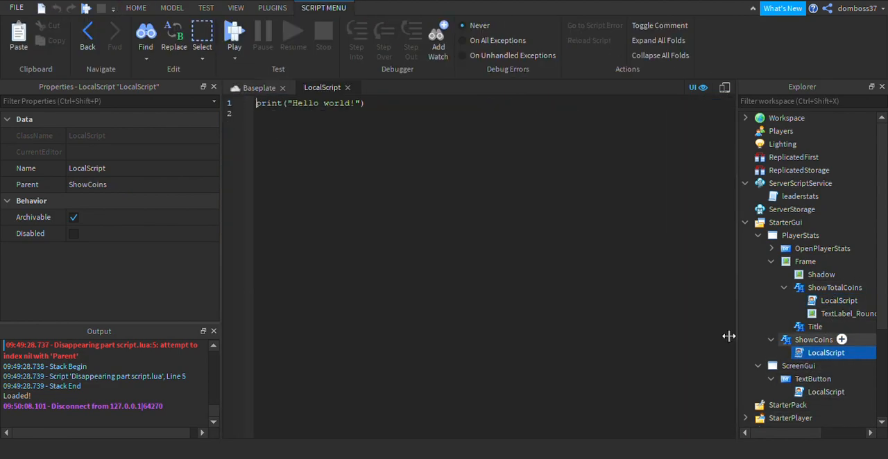
key(ctrl+a)
key(ctrl+v)
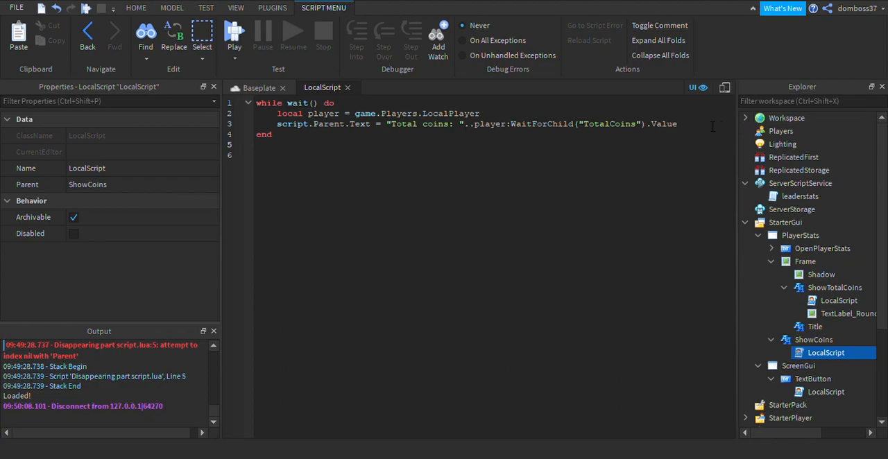
Change the displayed prefix in ShowCoins' script from "Total coins: " to "Coins: ".
drag(450, 126, 400, 132)
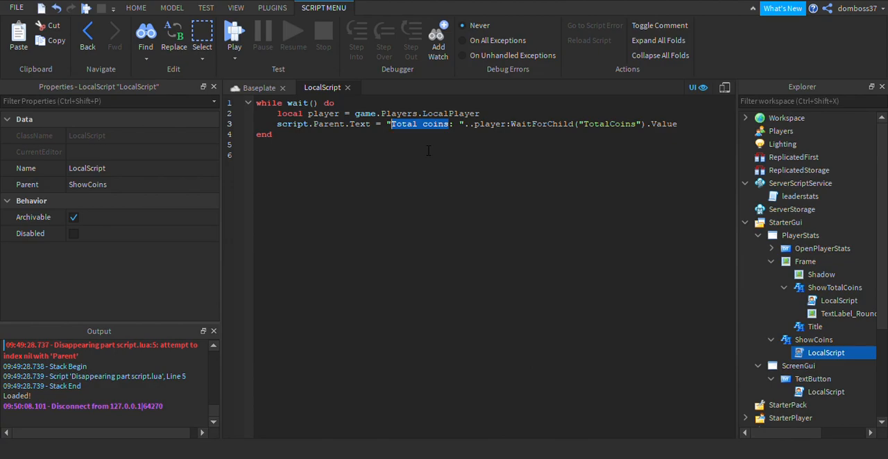
text(Coins)
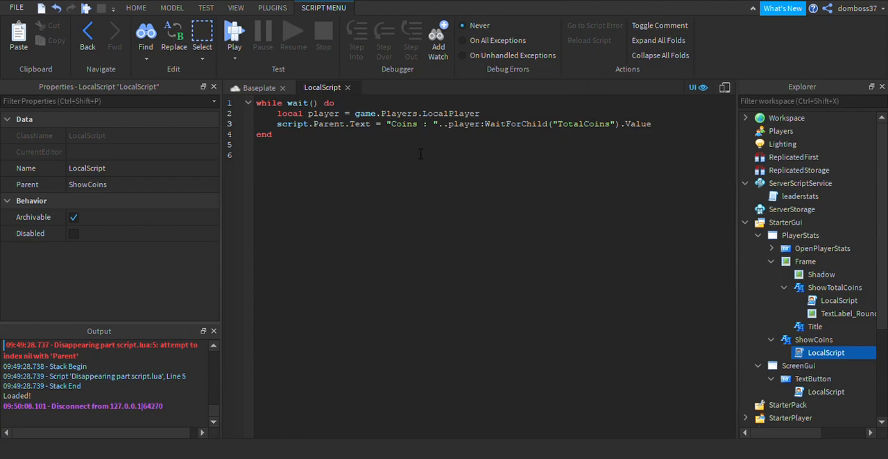
key(BackSpace)
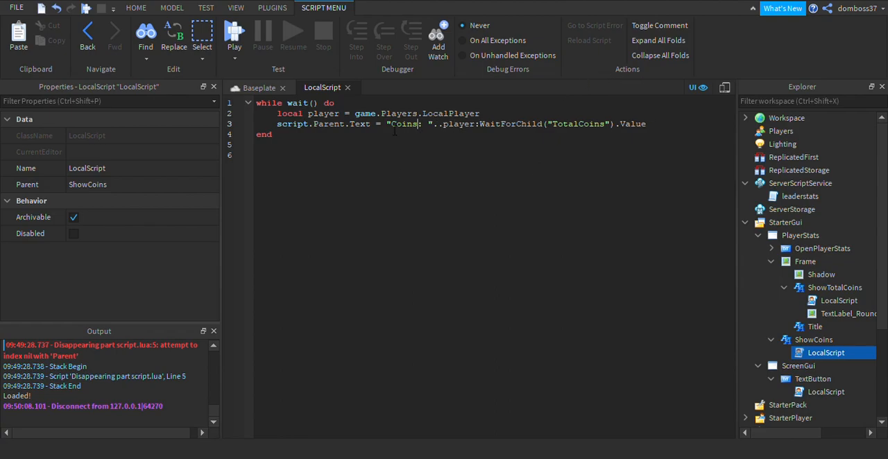
drag(391, 123, 391, 113)
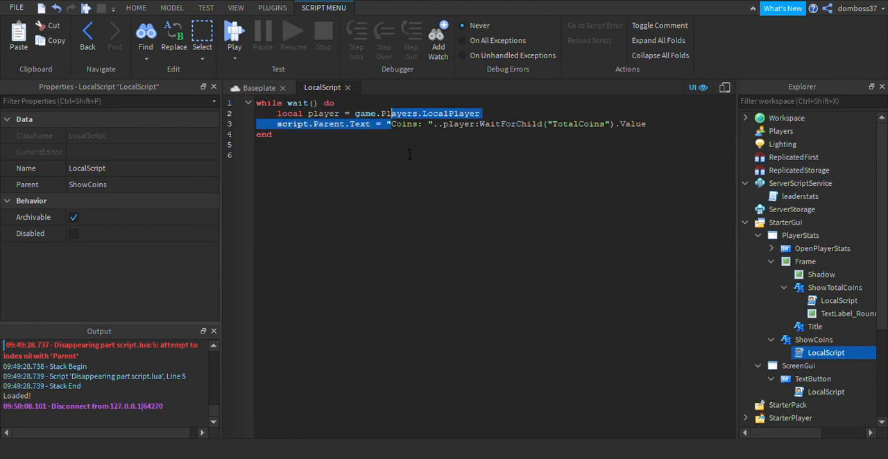
click(412, 183)
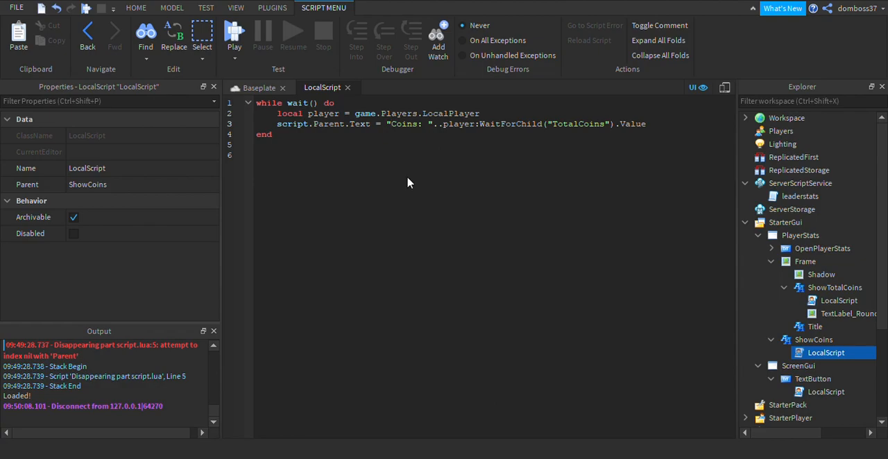
text(coi)
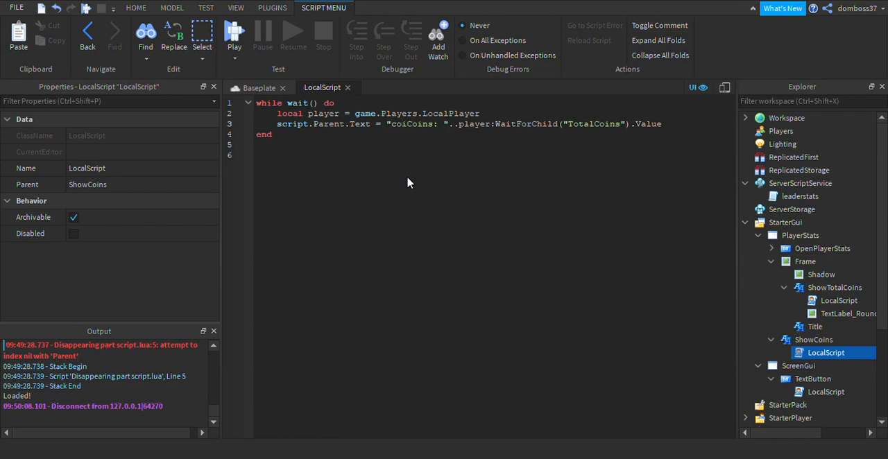
text(n)
key(BackSpace)
key(BackSpace)
key(BackSpace)
key(BackSpace)
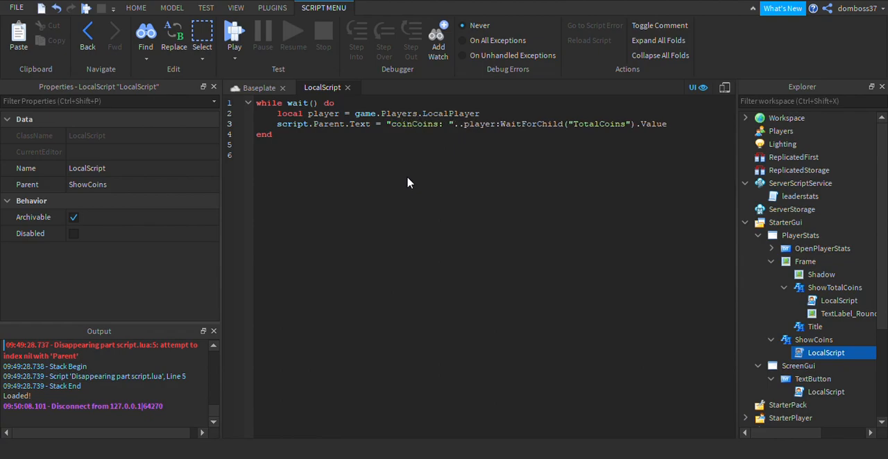
text(cas)
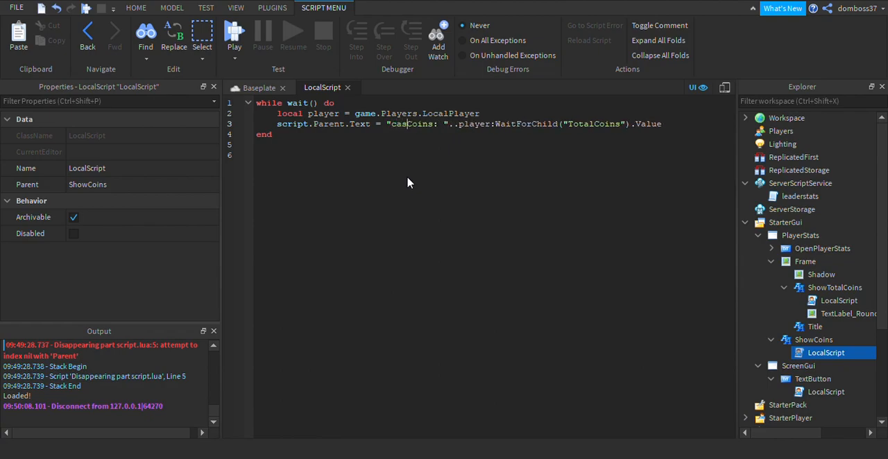
text(h)
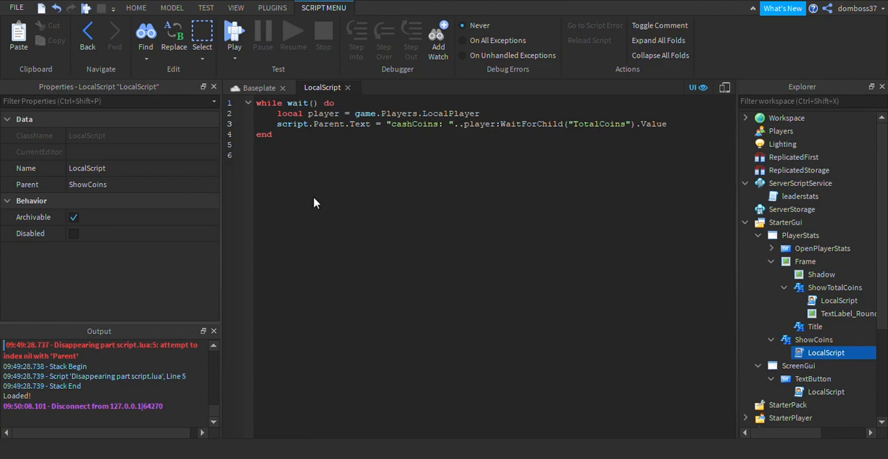
key(BackSpace)
key(BackSpace)
key(BackSpace)
key(BackSpace)
text(cash)
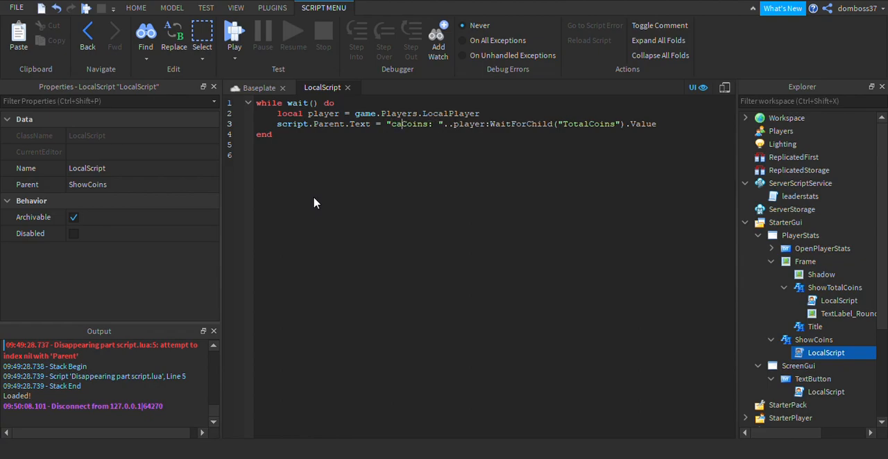
key(BackSpace)
key(BackSpace)
key(BackSpace)
key(BackSpace)
text(mone)
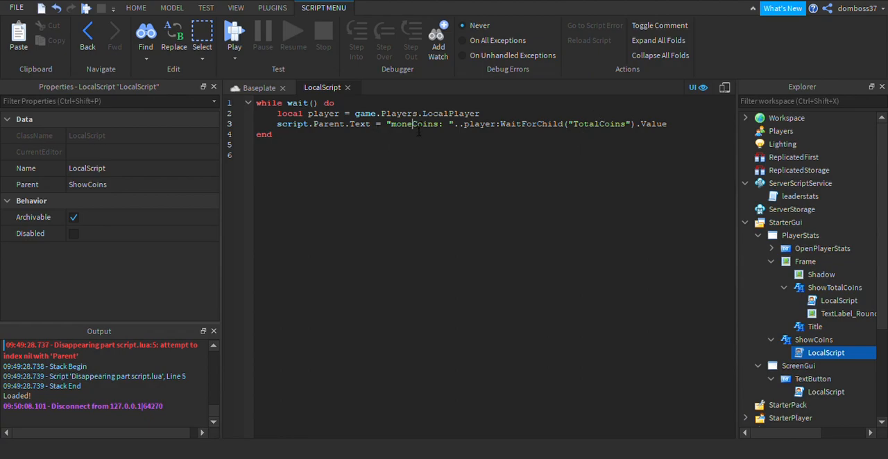
drag(413, 127, 392, 127)
key(BackSpace)
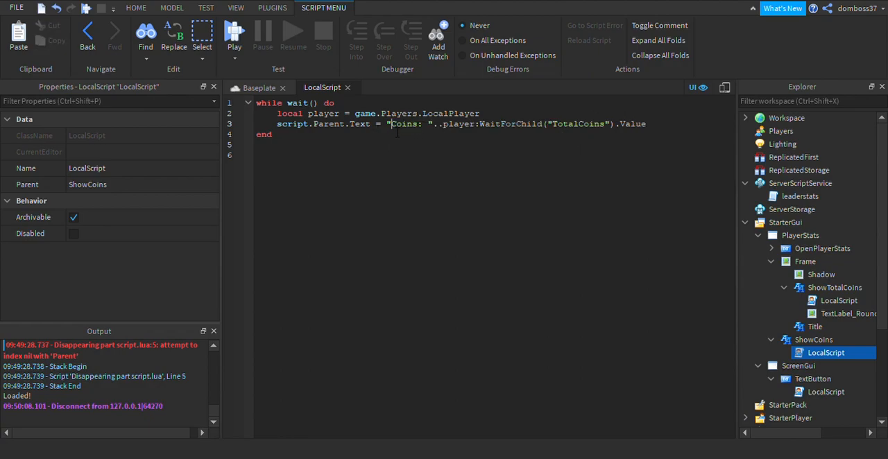
Add a dollar-sign symbol directly before "Coins: " in the text displayed by ShowCoins' LocalScript.
text(mone)
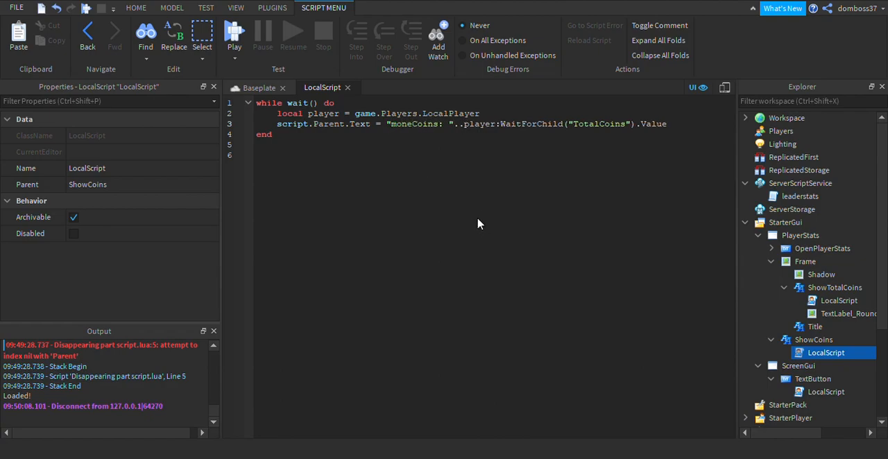
key(BackSpace)
key(BackSpace)
key(BackSpace)
key(BackSpace)
text($)
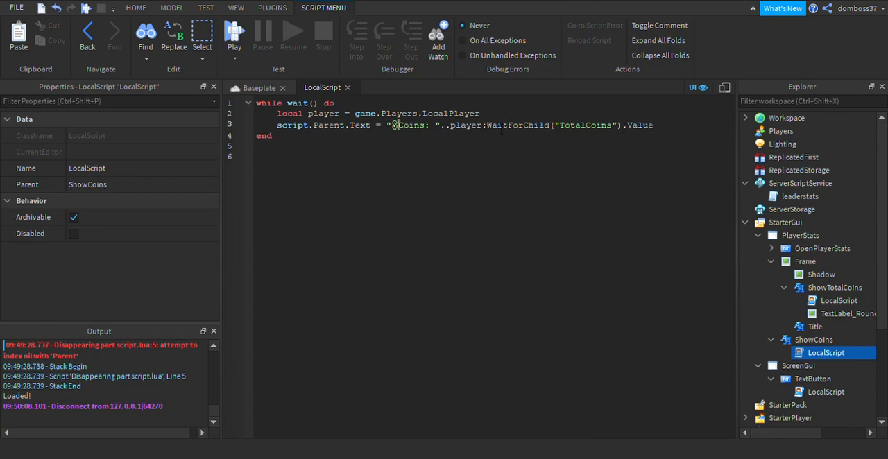
drag(493, 134, 559, 134)
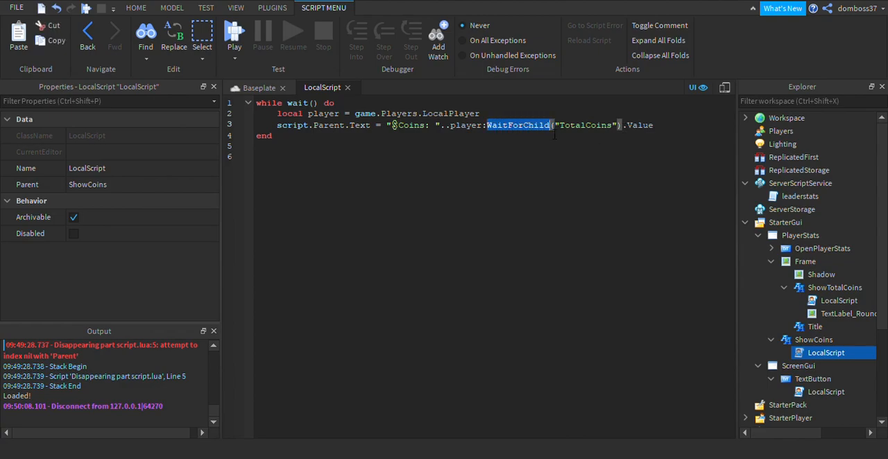
key(BackSpace)
text(Find)
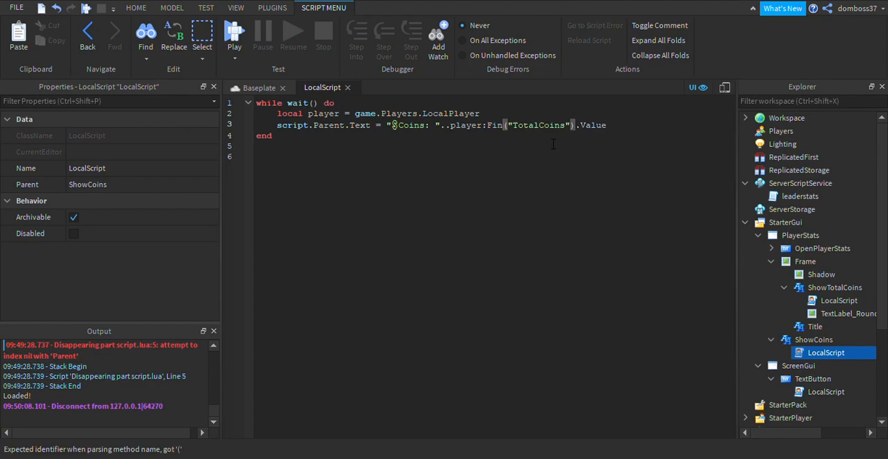
text(FirstC)
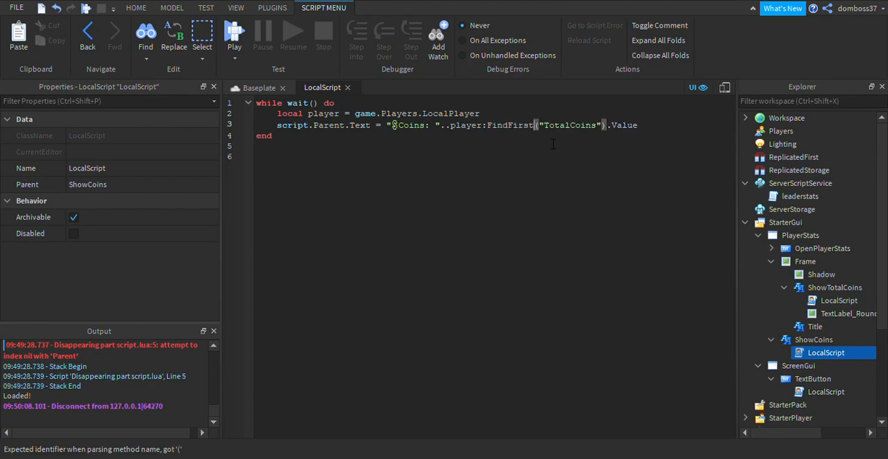
key(BackSpace)
key(BackSpace)
key(BackSpace)
key(BackSpace)
key(BackSpace)
key(BackSpace)
key(BackSpace)
key(BackSpace)
key(BackSpace)
key(BackSpace)
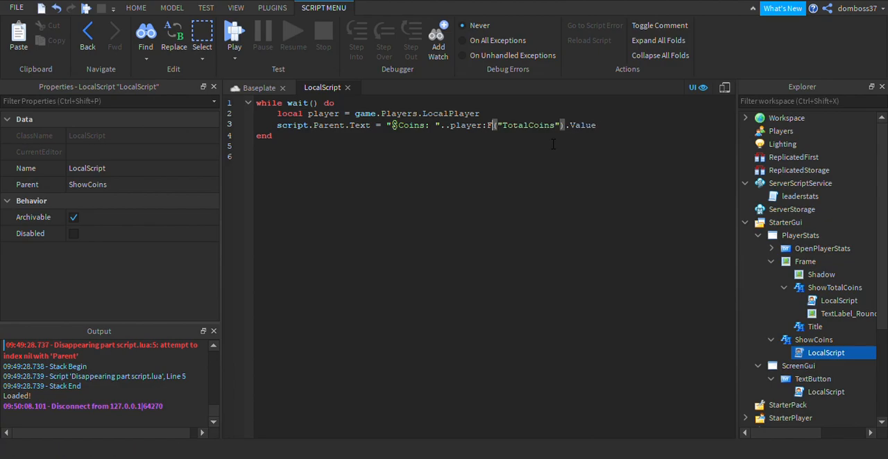
text(Wait)
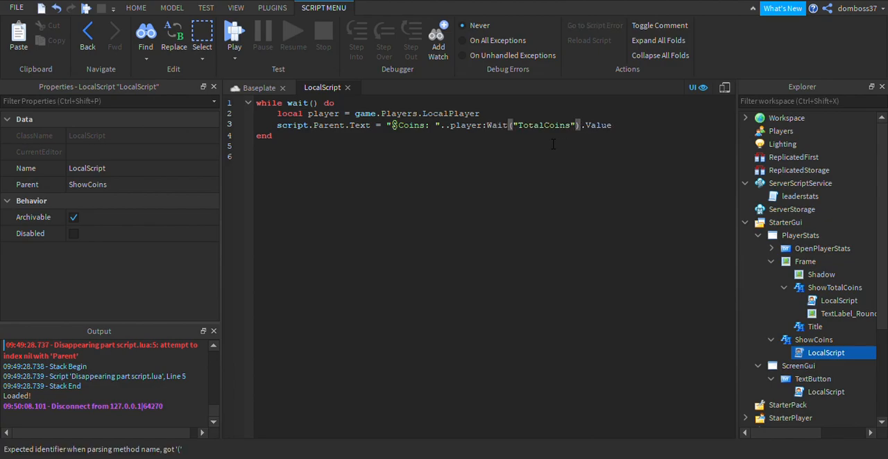
text(ForChild)
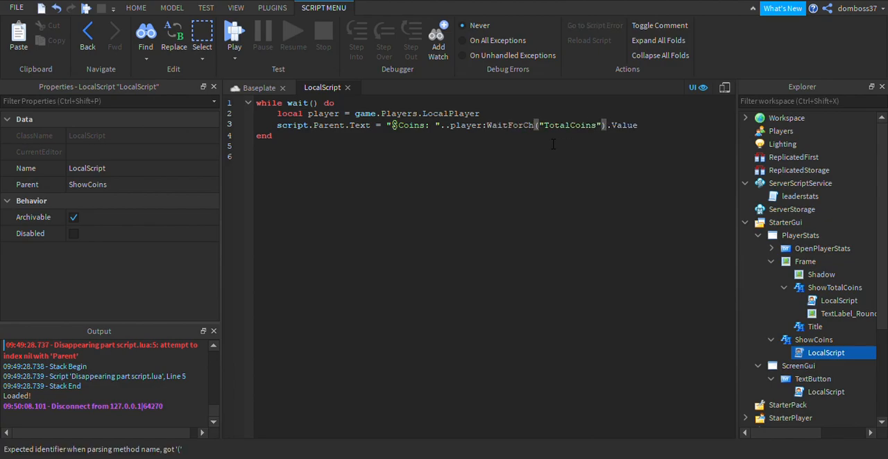
Make ShowCoins' script read the player's "Coins" value instead of "TotalCoins", and return to the Baseplate view.
drag(559, 125, 588, 130)
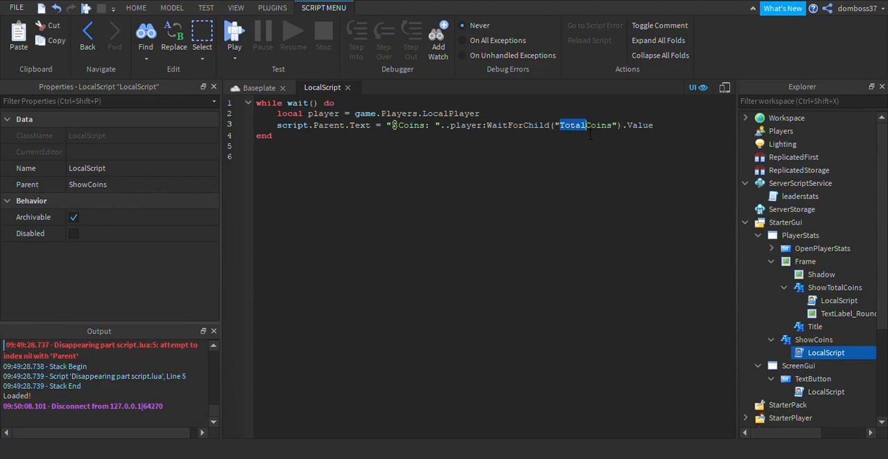
key(BackSpace)
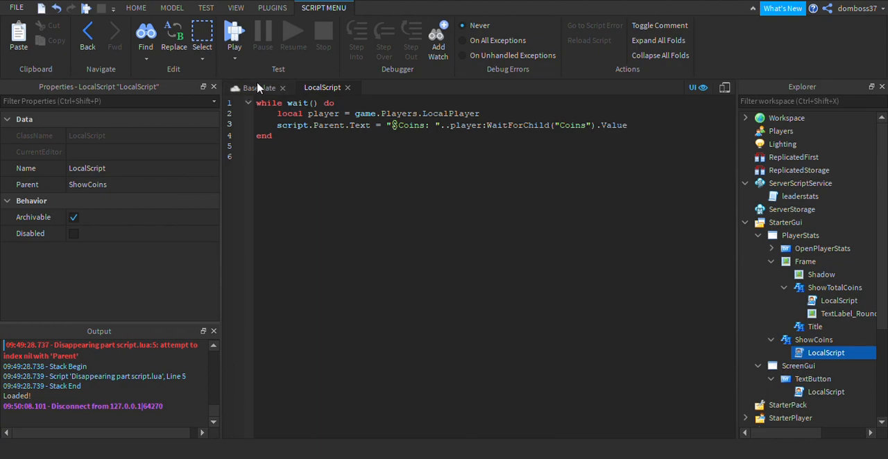
click(258, 87)
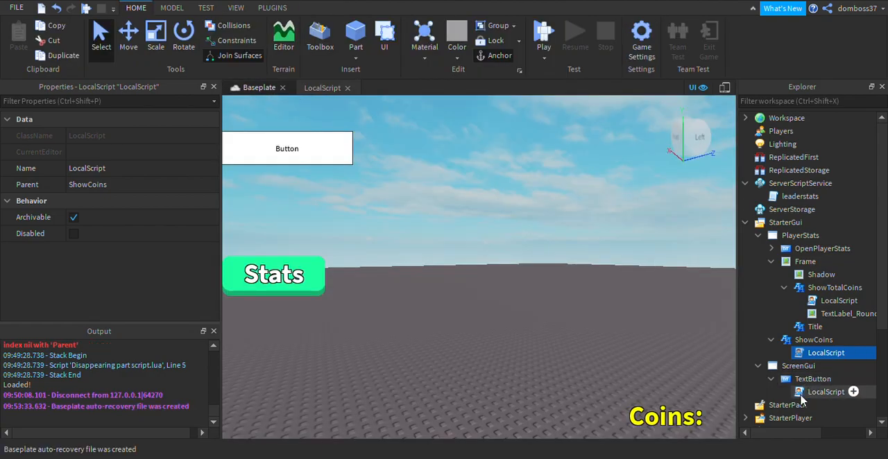
Open the LocalScript under TextButton and duplicate the line adding 5 to TotalCoins directly below the original.
double_click(801, 394)
drag(277, 124, 677, 151)
drag(726, 141, 739, 132)
key(ctrl+c)
right_click(678, 147)
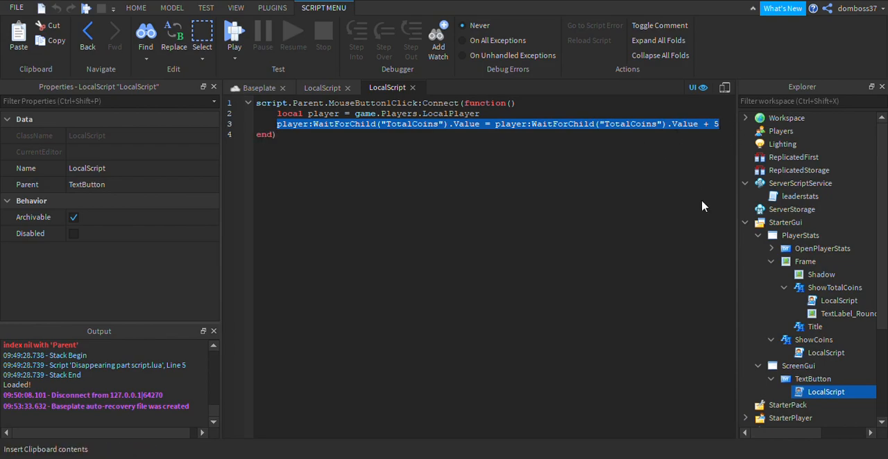
click(707, 188)
click(725, 129)
key(Return)
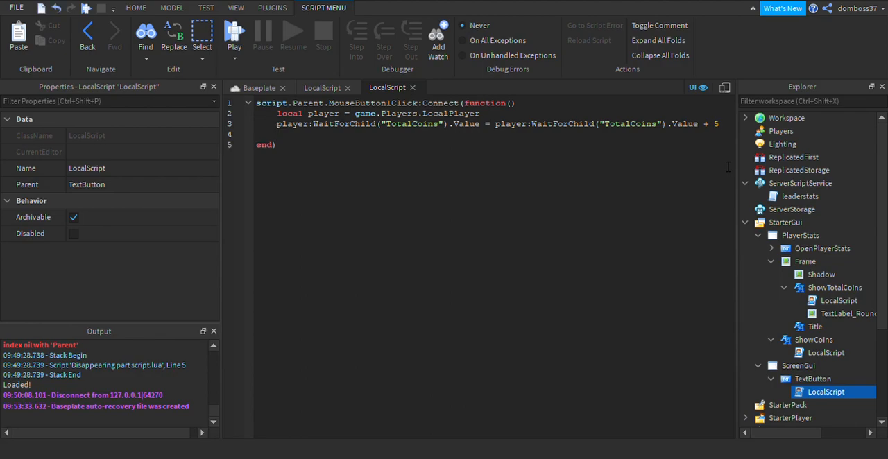
key(ctrl+v)
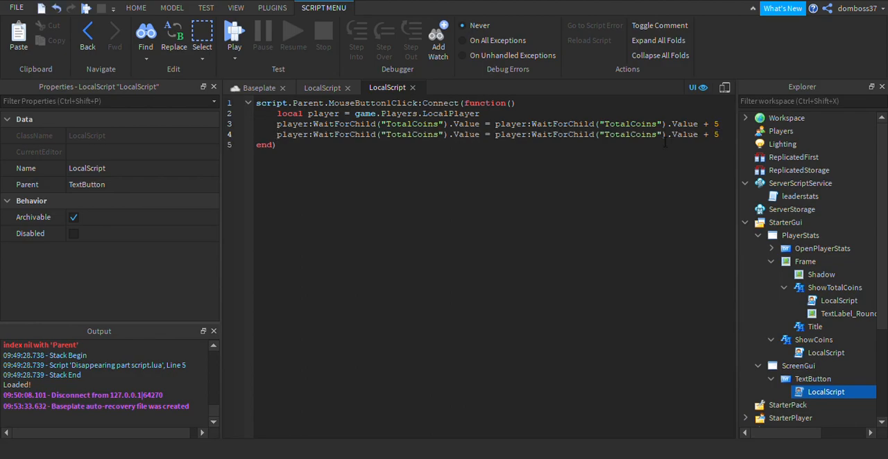
Change both "TotalCoins" references in the duplicated line of TextButton's script to "Coins".
drag(629, 135, 605, 134)
key(BackSpace)
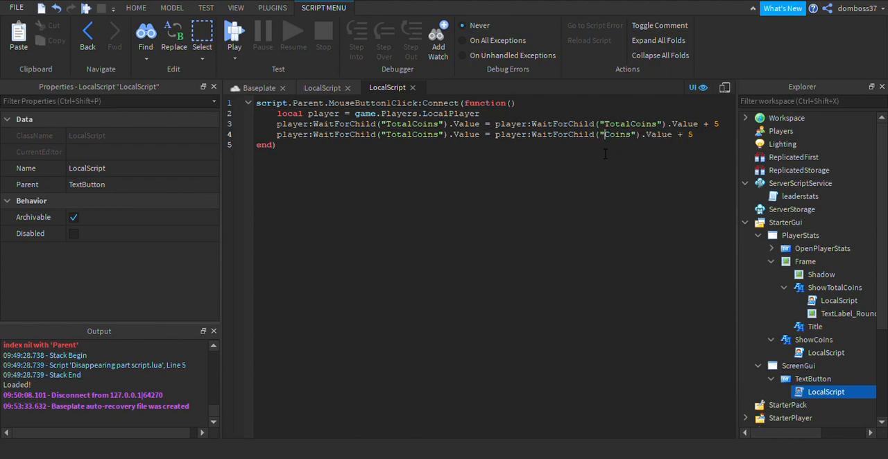
drag(412, 134, 386, 134)
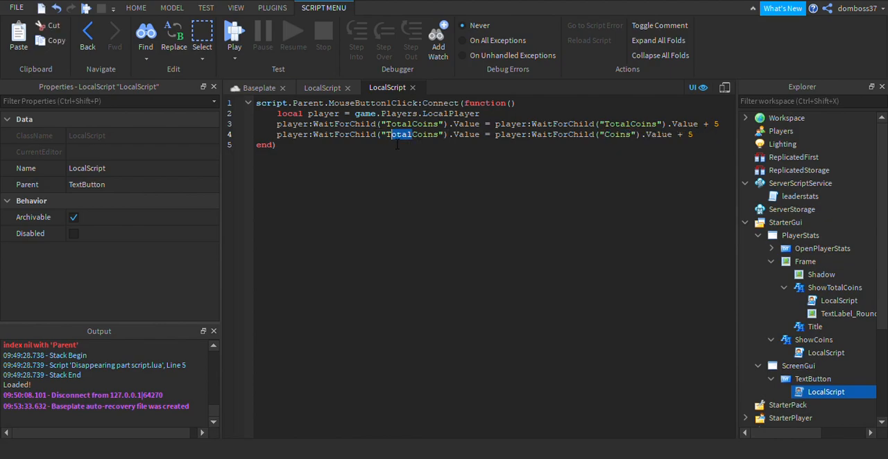
key(BackSpace)
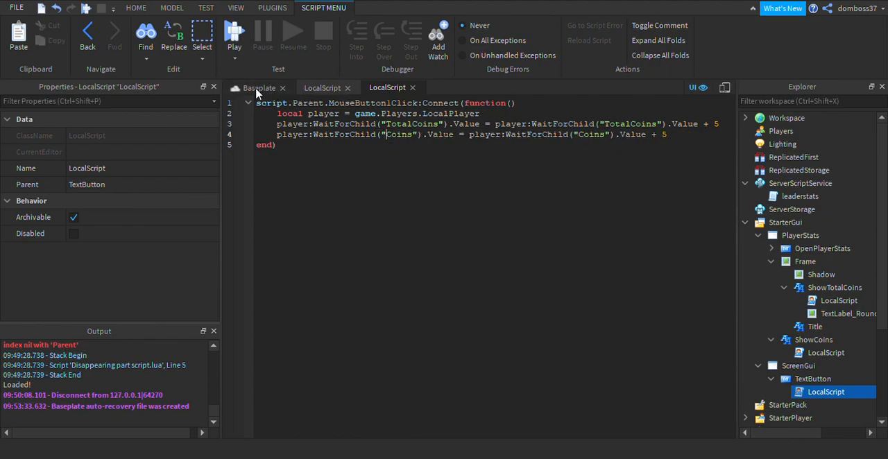
Start a play test from the Baseplate view, look around the character and hide the in-game chat.
click(258, 87)
click(552, 31)
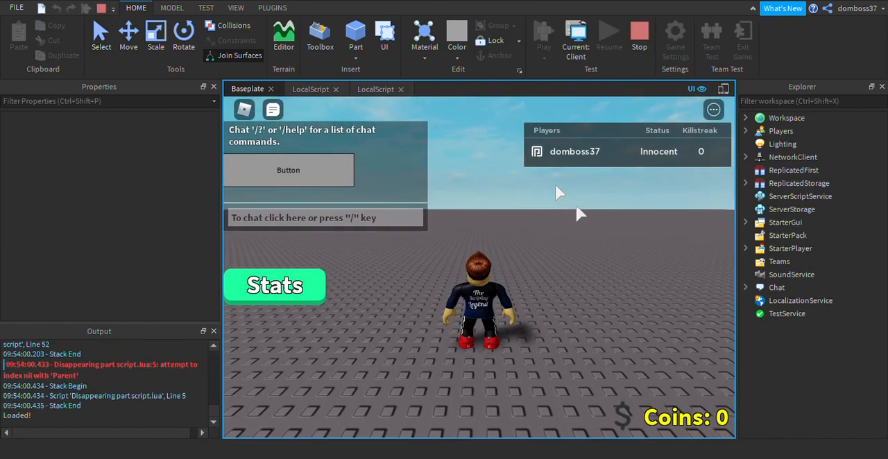
right_drag(636, 387, 602, 412)
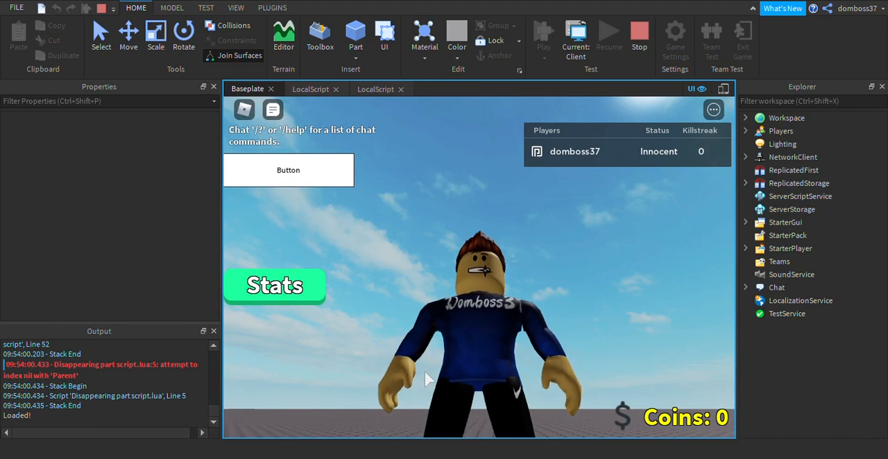
right_drag(390, 290, 390, 287)
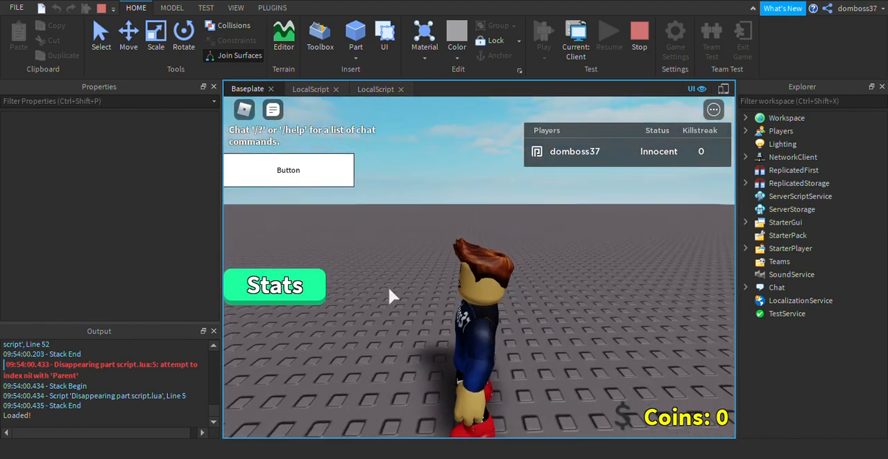
click(265, 104)
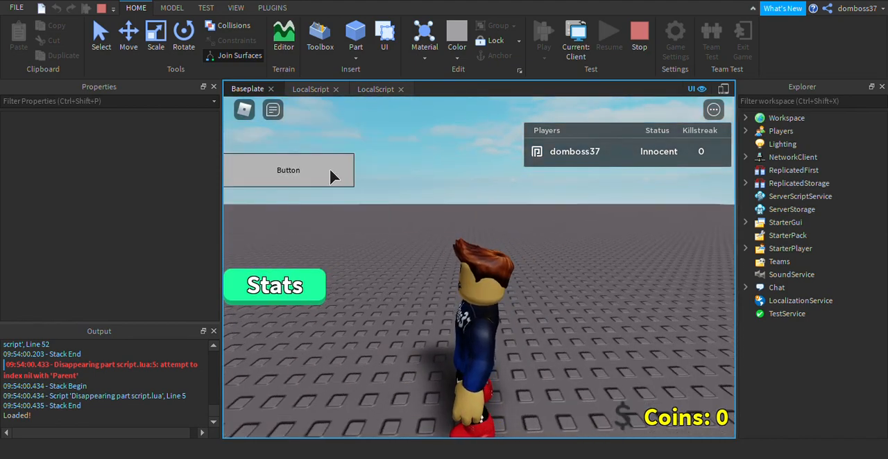
Use the in-game Button repeatedly, check the Coins label and the Stats panel's total coins, and end the play test.
click(330, 168)
click(330, 168)
click(330, 168)
click(330, 168)
click(331, 169)
click(331, 172)
click(330, 171)
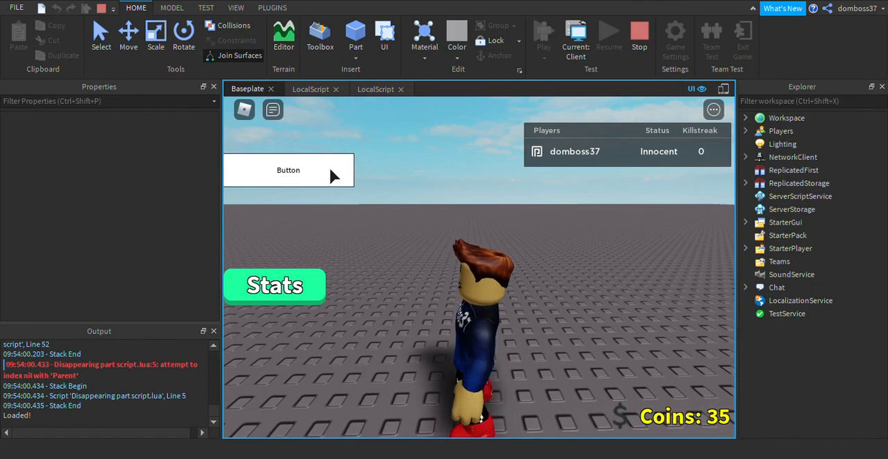
click(330, 171)
click(294, 288)
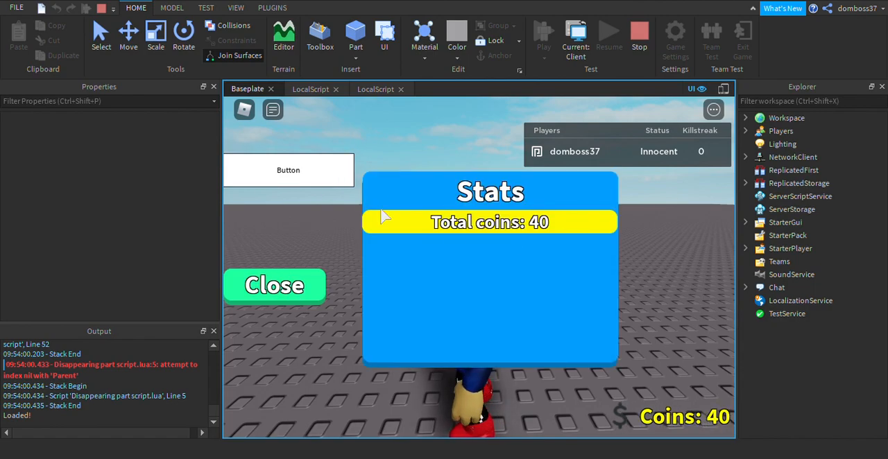
click(341, 179)
click(341, 179)
click(340, 177)
click(319, 277)
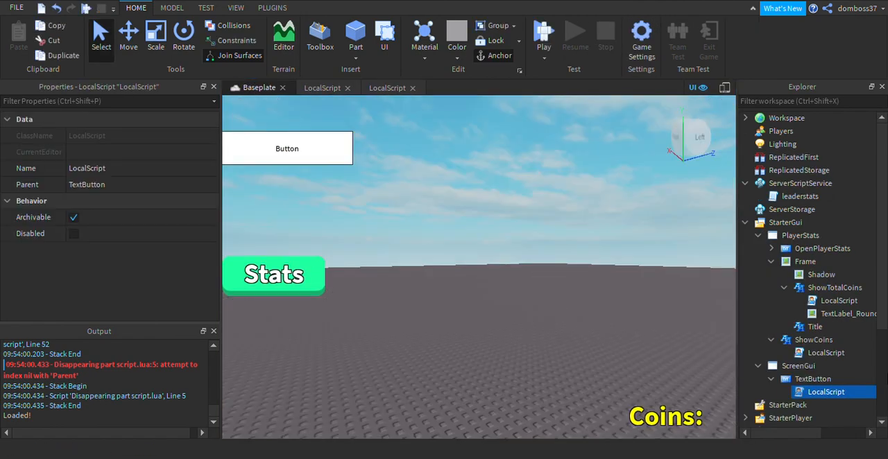
Collapse the TextButton, ScreenGui, ShowCoins, ShowTotalCoins and Frame branches in the object hierarchy.
click(771, 379)
click(757, 365)
click(771, 340)
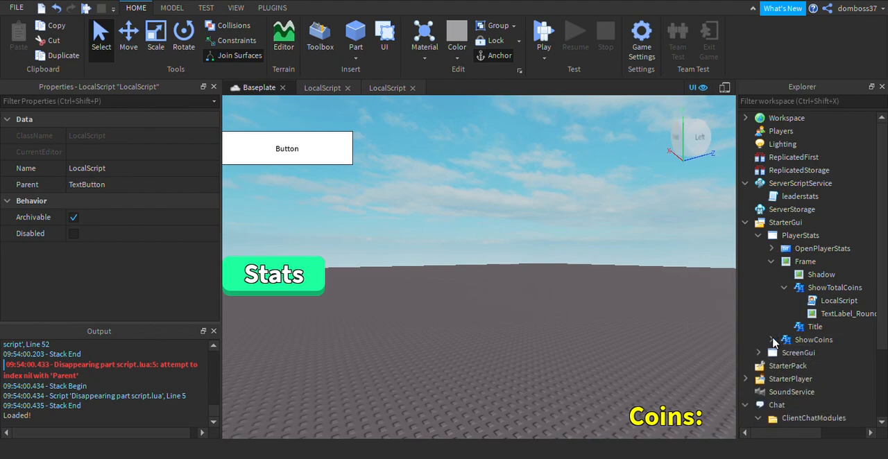
click(783, 287)
click(771, 261)
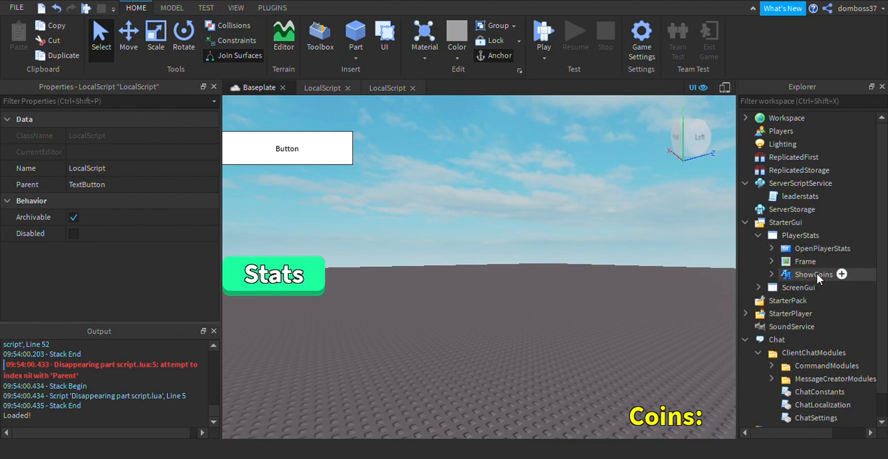
Open the leaderstats script, close both LocalScript editors and return to the Baseplate view.
double_click(799, 196)
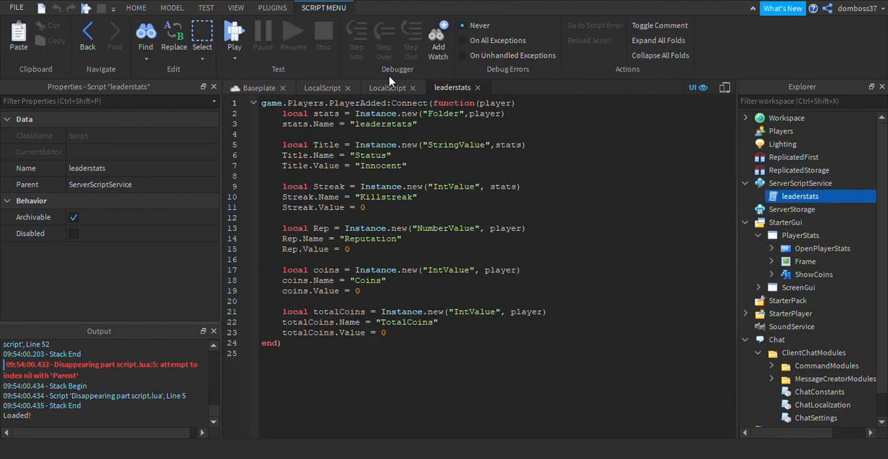
click(412, 88)
click(322, 87)
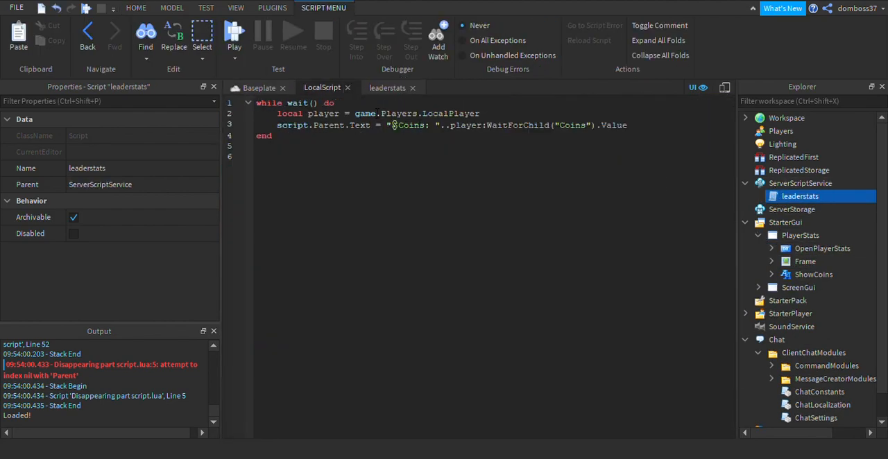
click(347, 88)
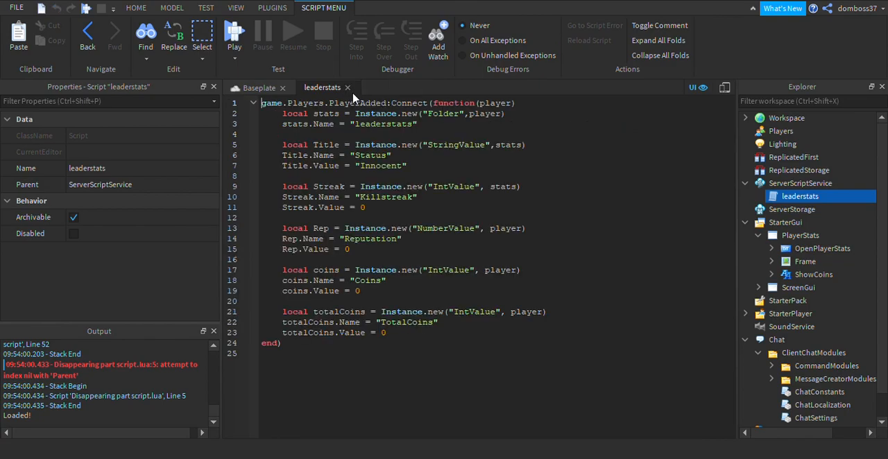
click(258, 87)
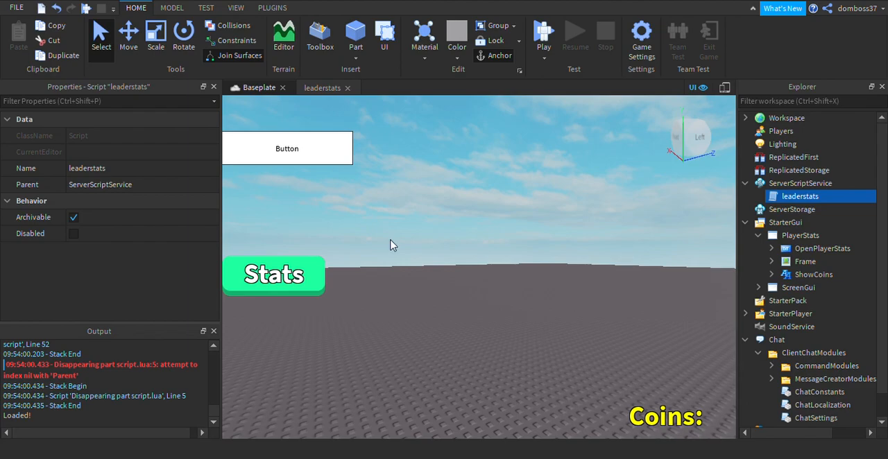
Review the Title, Streak and Rep definitions in the leaderstats script and close its editor.
click(321, 89)
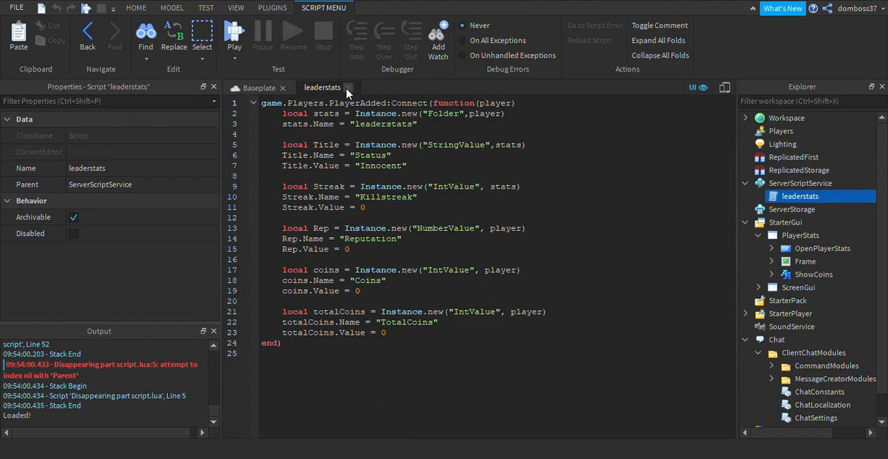
drag(283, 146, 399, 257)
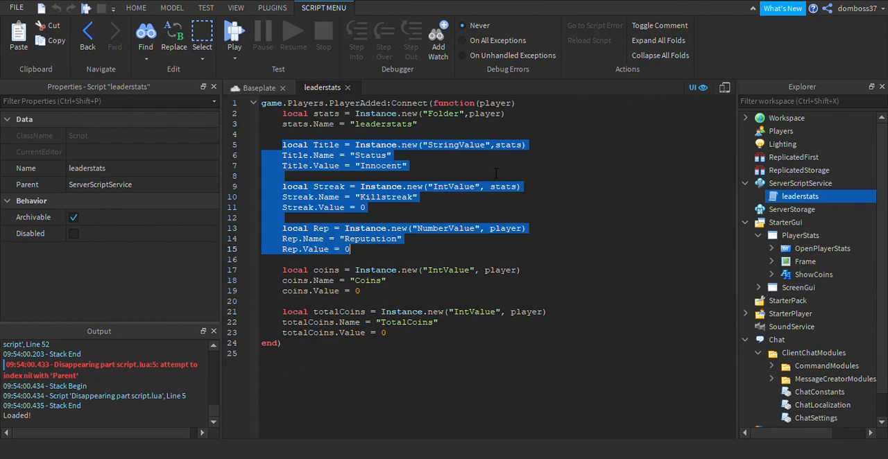
click(382, 202)
click(346, 87)
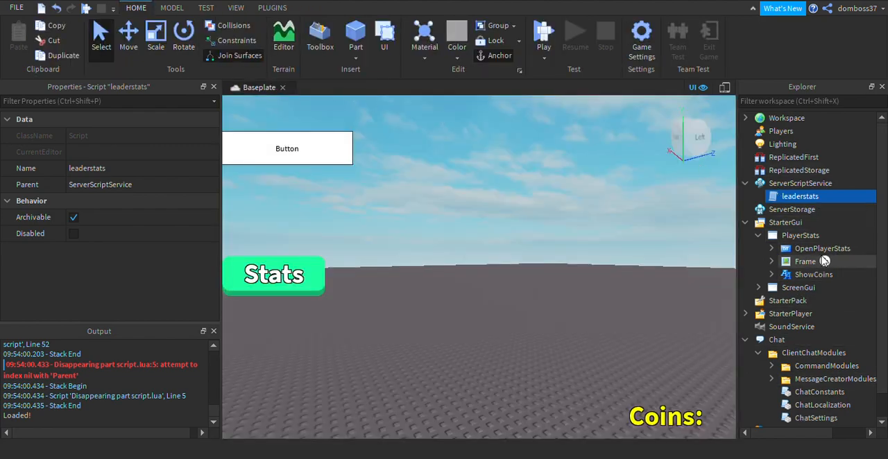
Make the Frame under PlayerStats visible in the editor view.
click(791, 262)
scroll(97, 277, down, 5)
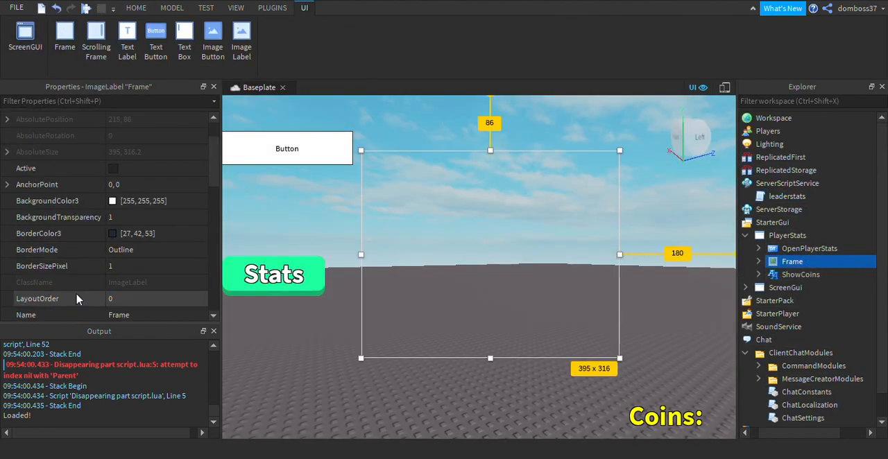
click(113, 234)
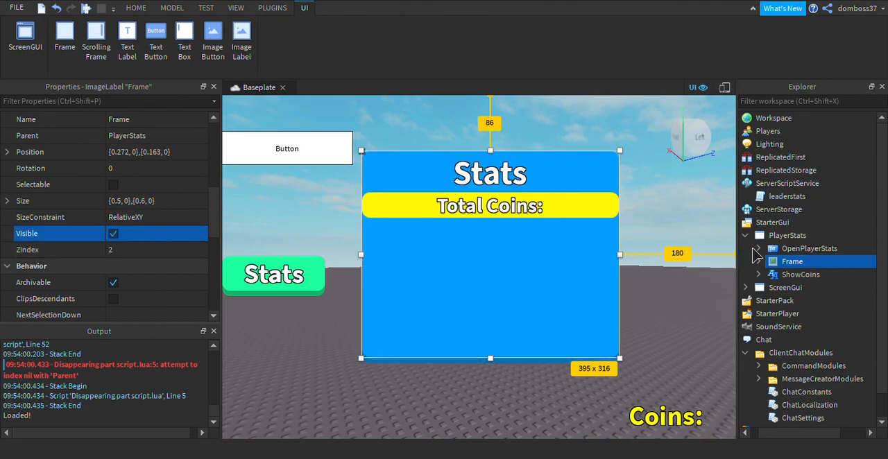
Move the Total Coins label down to about the middle of the PlayerStats Frame and duplicate it.
click(801, 274)
click(759, 262)
click(804, 287)
drag(563, 233, 817, 275)
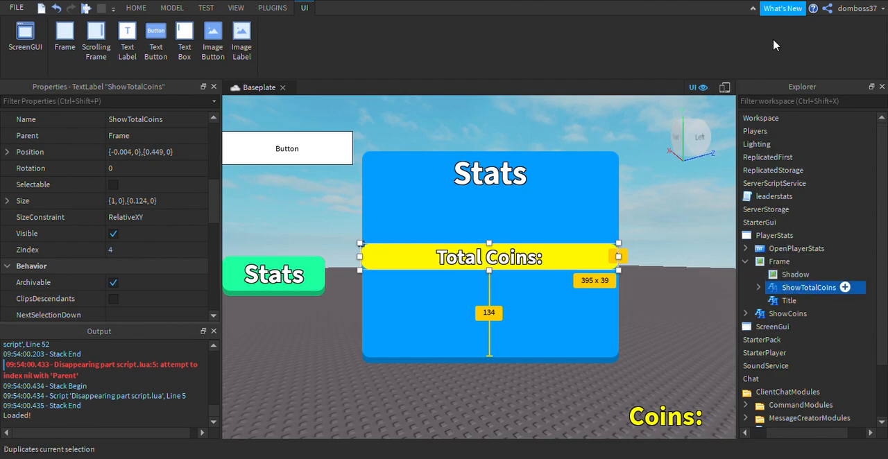
key(ctrl+d)
Try horizontal position scales of -0.002 and -0.2 on the duplicated Total Coins label.
click(148, 154)
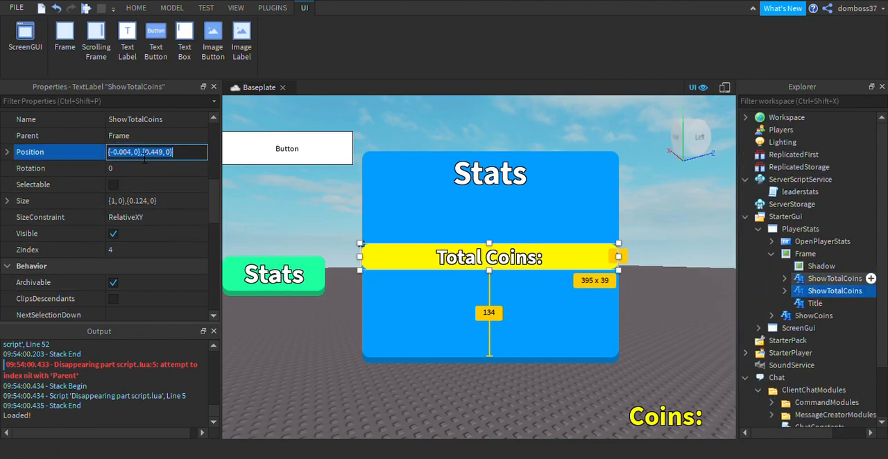
click(137, 158)
drag(131, 159, 125, 160)
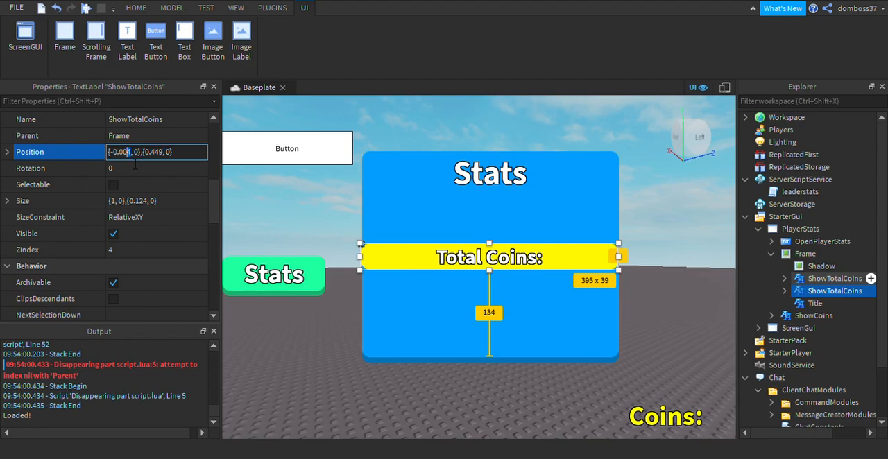
text(2)
key(Return)
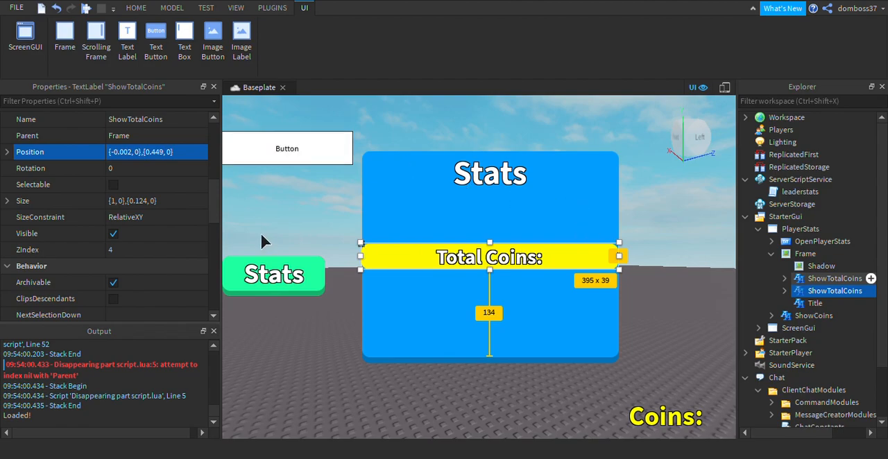
click(150, 154)
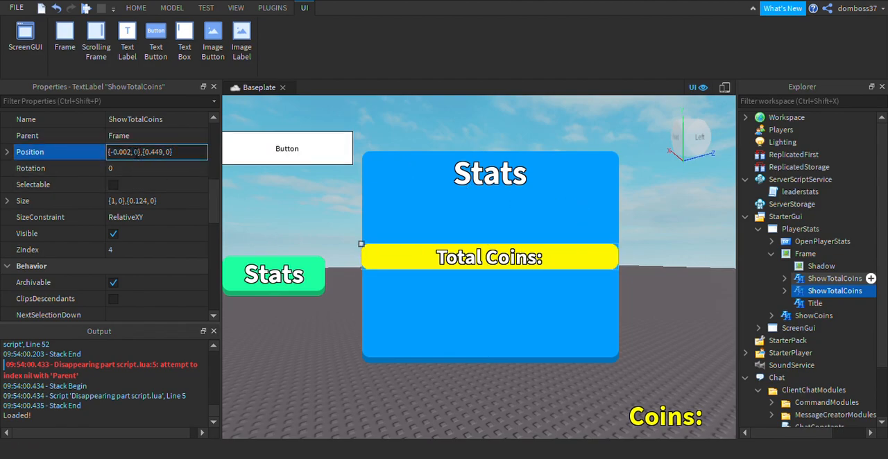
text(2)
key(Return)
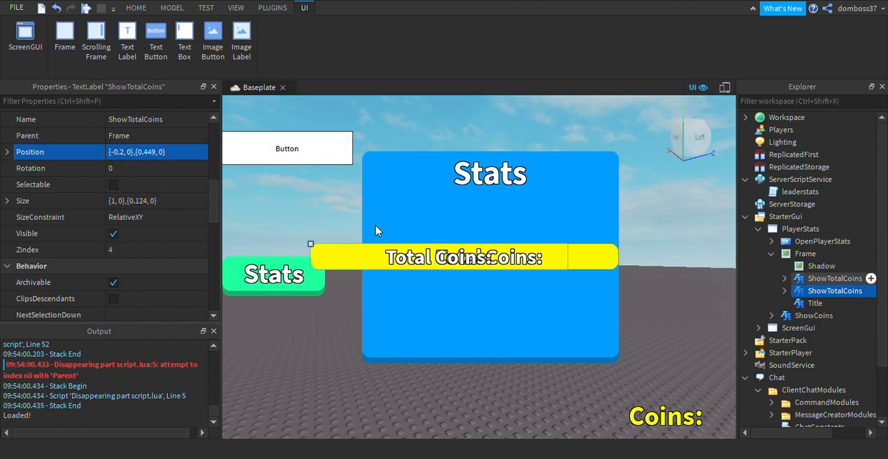
Place the duplicated label just above the original Total Coins label, spanning the Frame's width, at about {0, 0},{0.304, 0}.
drag(362, 259, 384, 232)
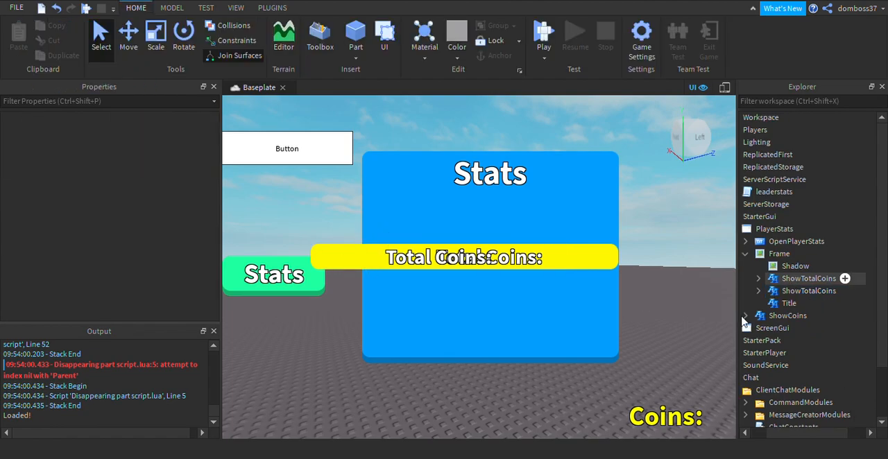
click(804, 278)
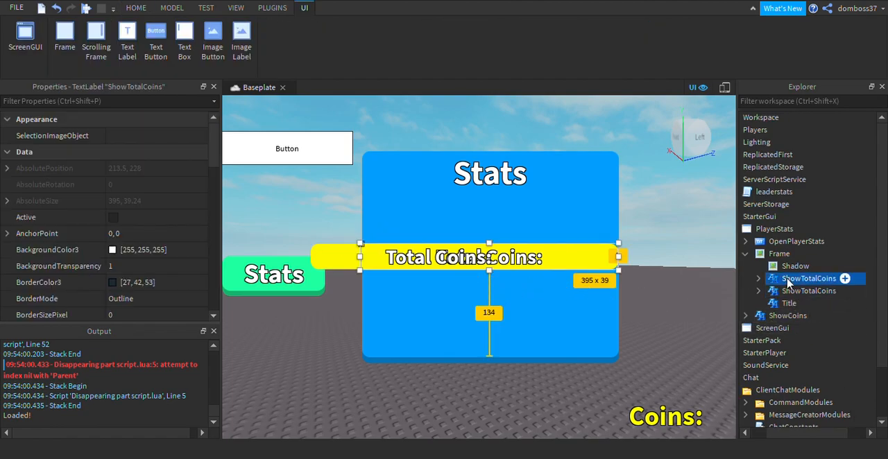
click(804, 291)
drag(365, 279, 415, 243)
Set the image color of the upper label's TextLabel_Roundify_12px background to red, 255, 3, 3.
scroll(151, 248, down, 8)
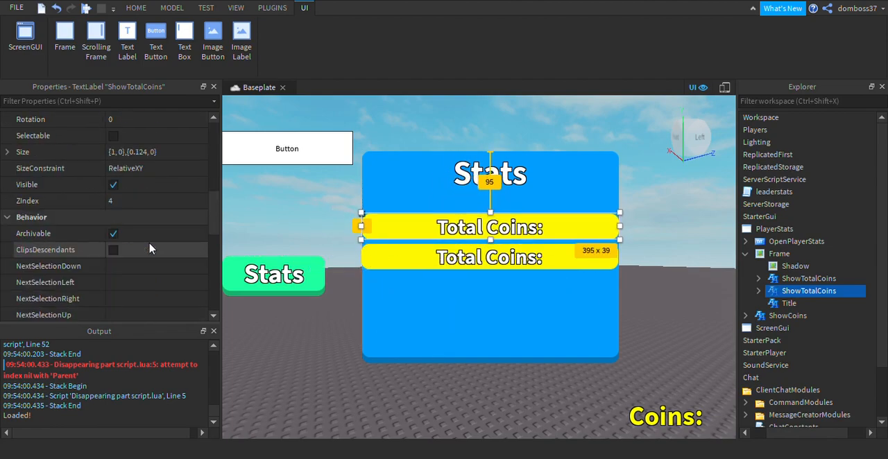
scroll(151, 248, down, 3)
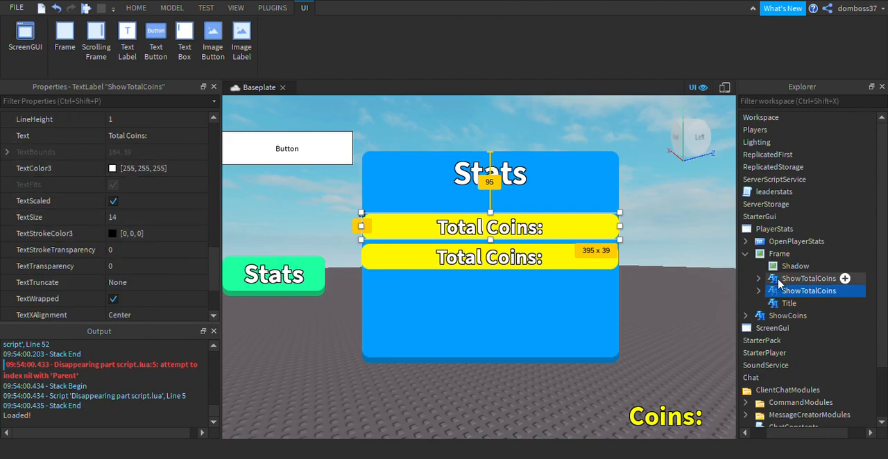
click(758, 291)
click(790, 314)
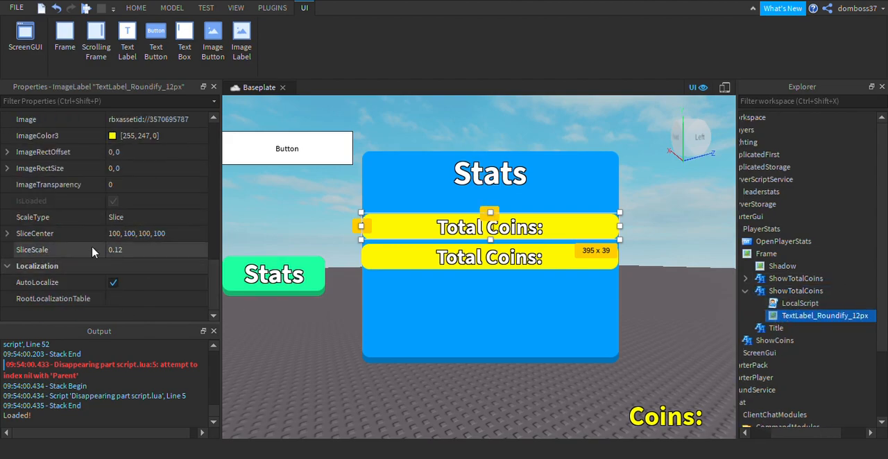
click(117, 141)
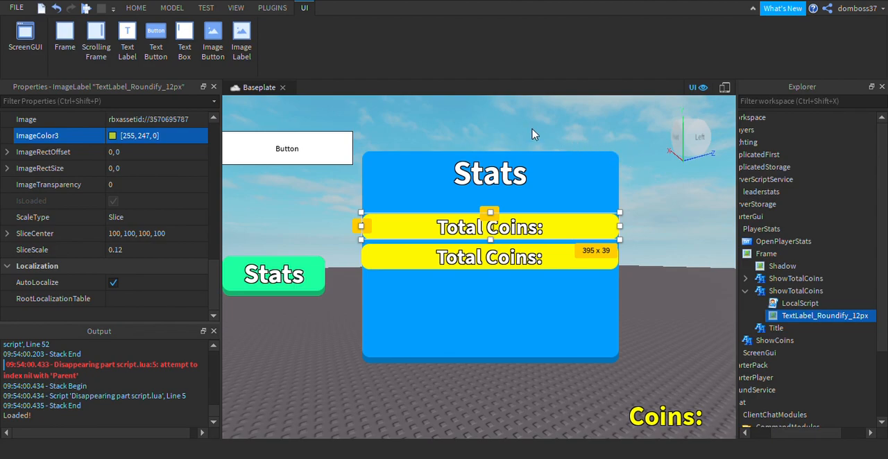
click(576, 121)
drag(576, 120, 580, 116)
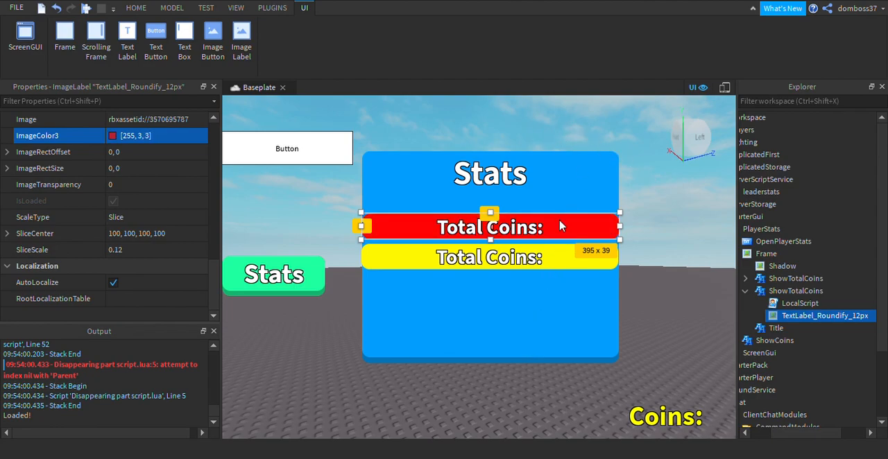
click(147, 137)
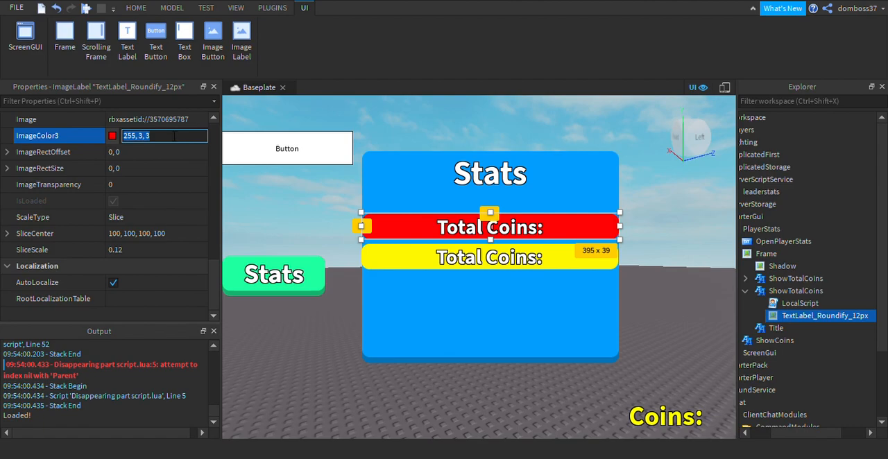
click(174, 141)
key(Return)
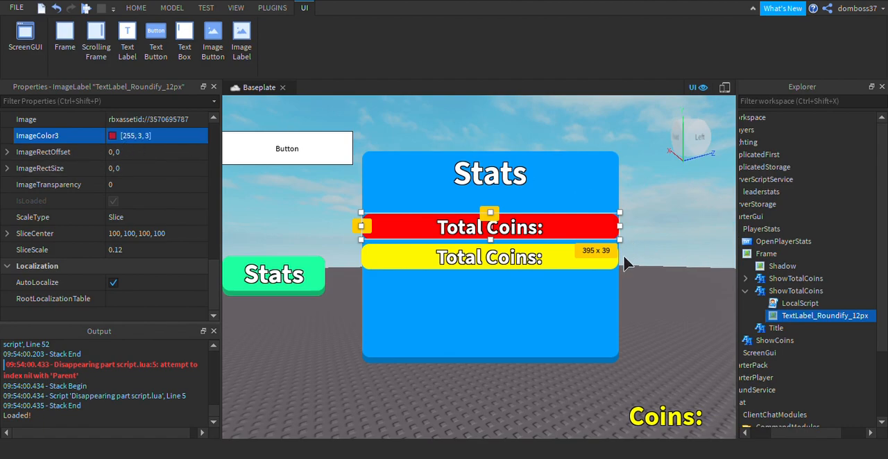
Set the red label's text to "Status:" and move it up directly beneath the Stats title.
scroll(146, 217, up, 5)
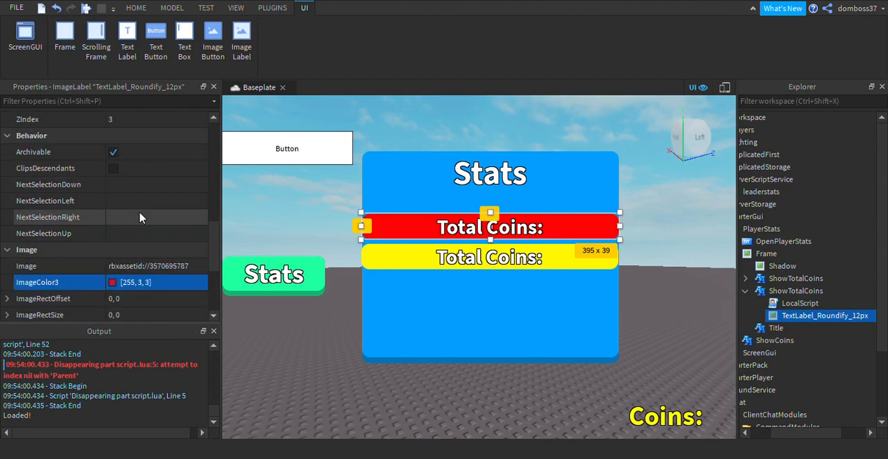
click(768, 292)
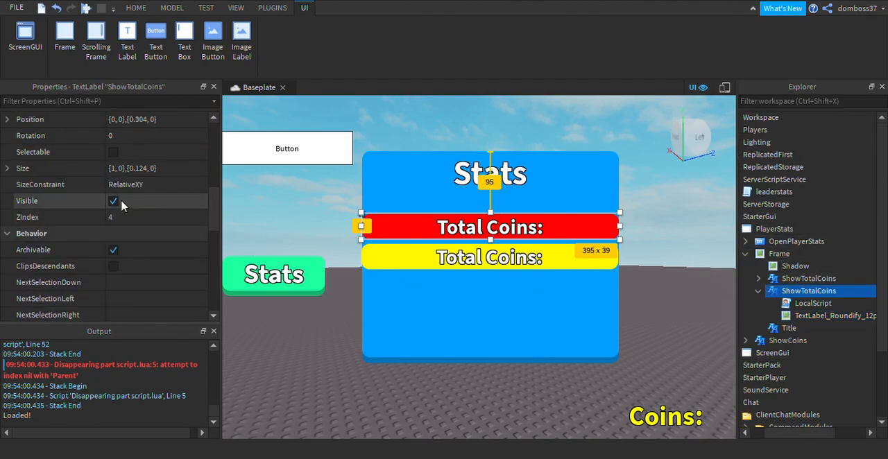
scroll(125, 221, down, 1)
click(153, 250)
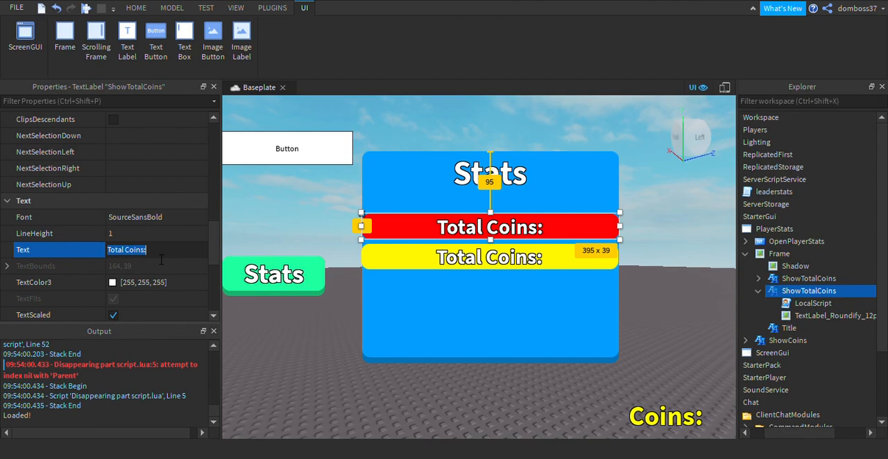
text(Status:)
key(Return)
drag(451, 254, 451, 233)
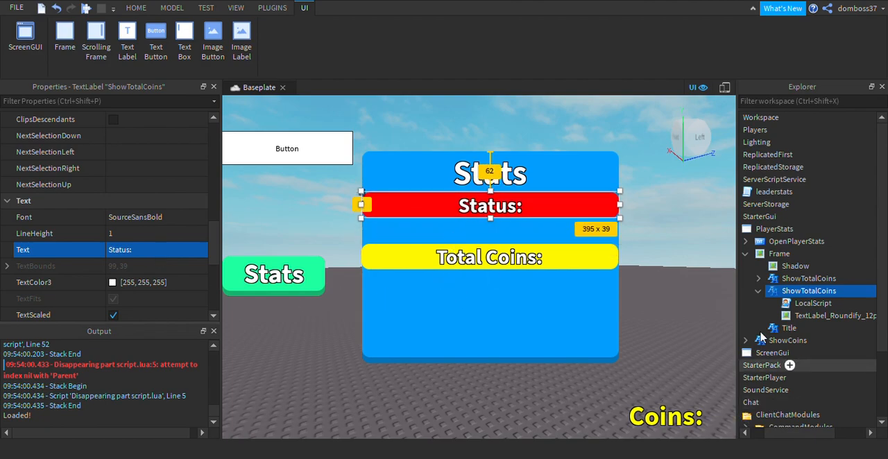
Reduce the height of the Status label to about 28 px and the Total Coins label to about 29 px.
drag(510, 237, 512, 230)
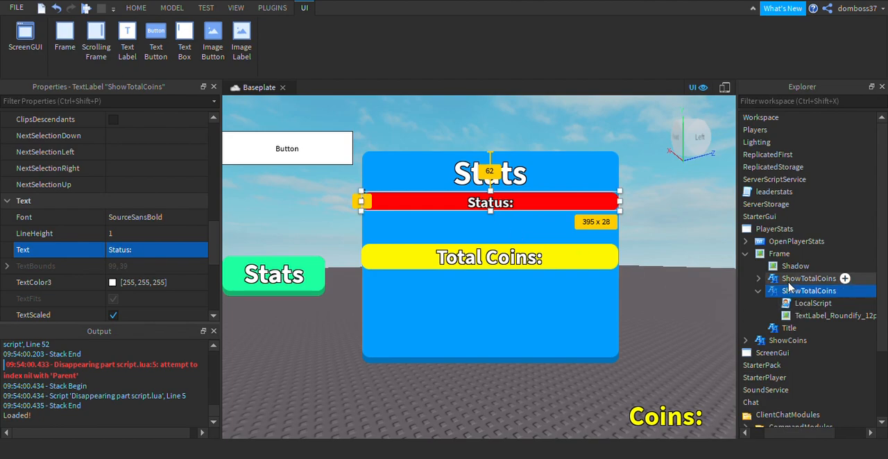
click(808, 278)
drag(511, 289, 511, 283)
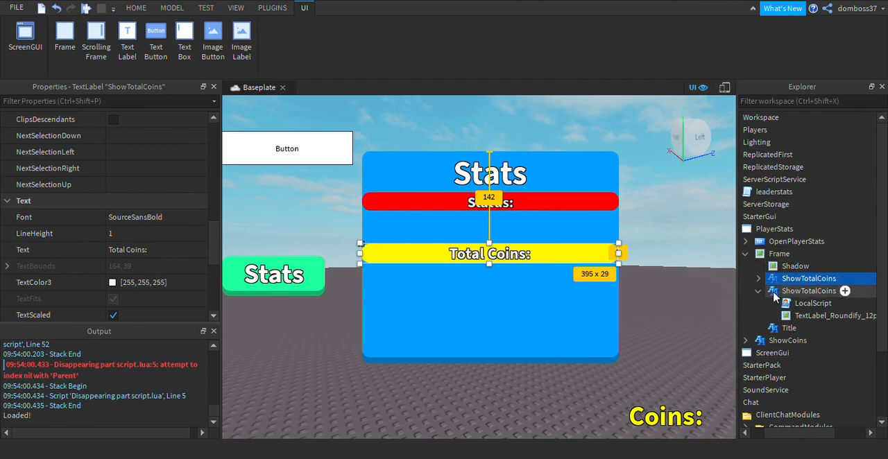
Rename the red Status label in the Frame as ShowStatus.
click(809, 291)
scroll(158, 226, up, 15)
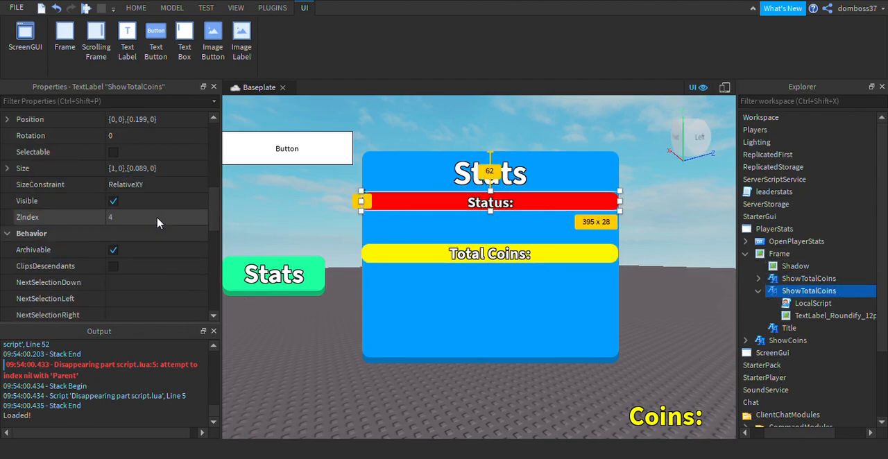
scroll(121, 248, down, 3)
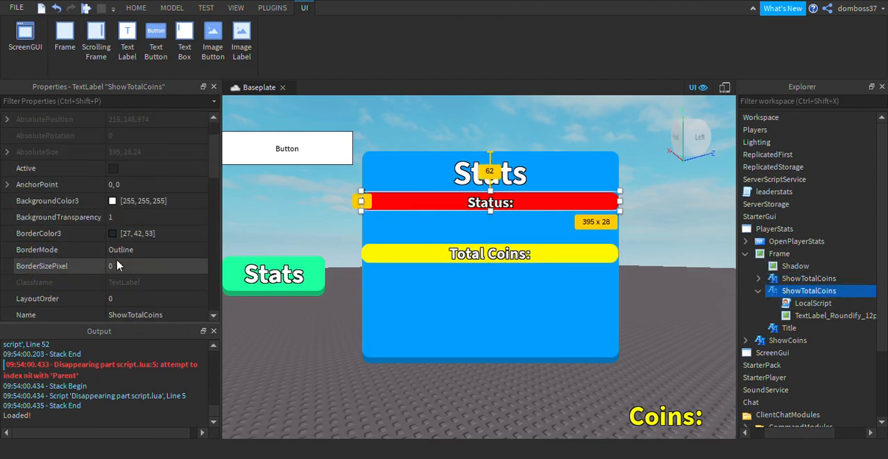
click(126, 266)
drag(163, 267, 126, 267)
text(Sta)
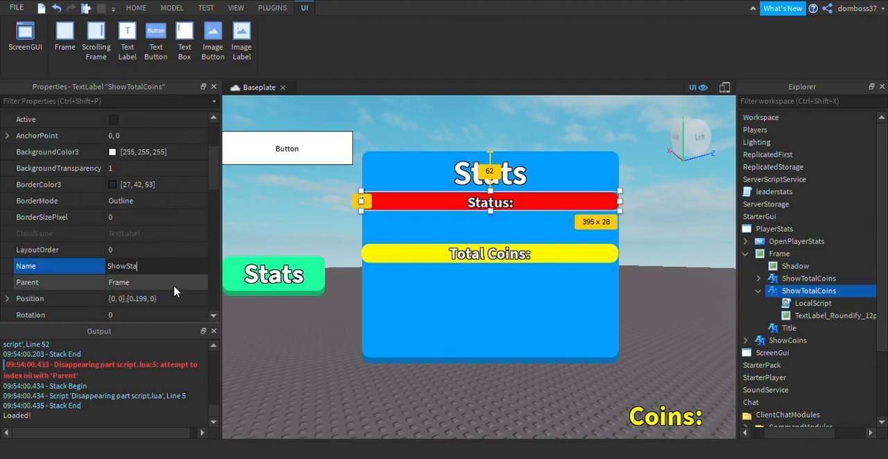
text(tus)
key(Return)
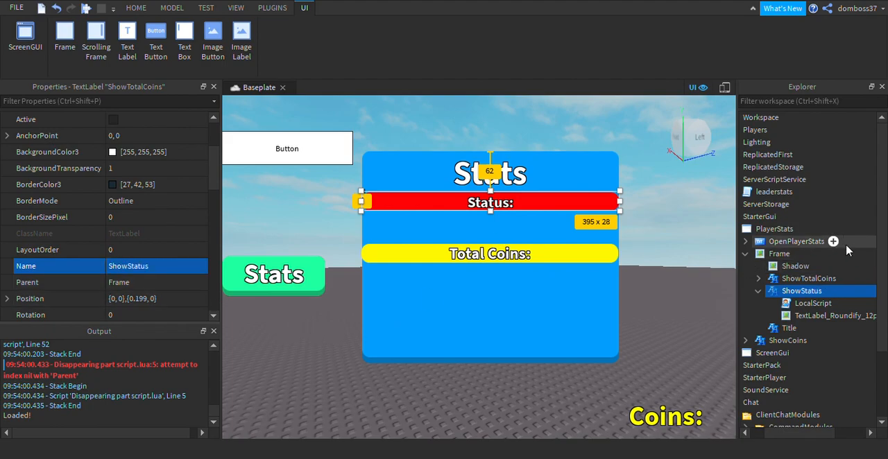
Open the LocalScript under ShowStatus and change its text prefix to "Current Status: ".
double_click(808, 305)
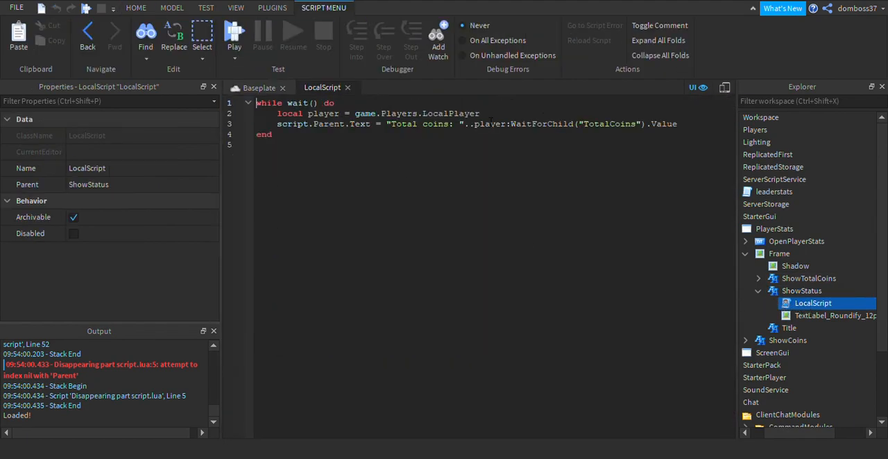
drag(451, 127, 399, 131)
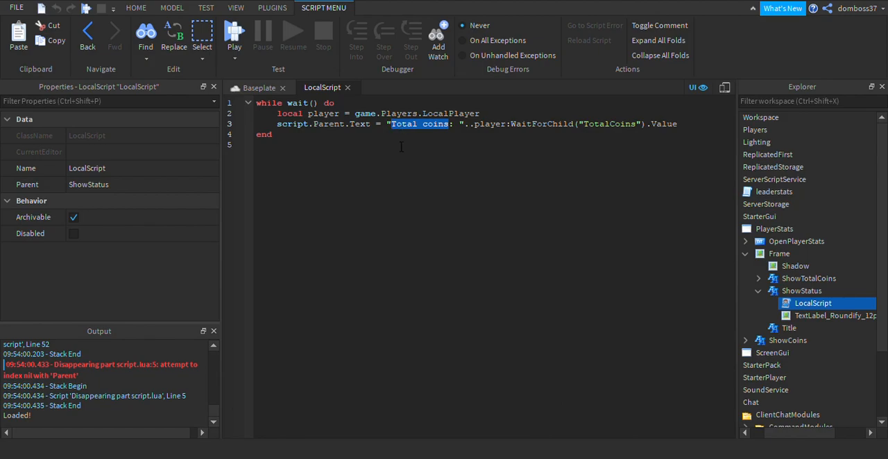
text(Curen)
key(BackSpace)
key(BackSpace)
text(rent Status)
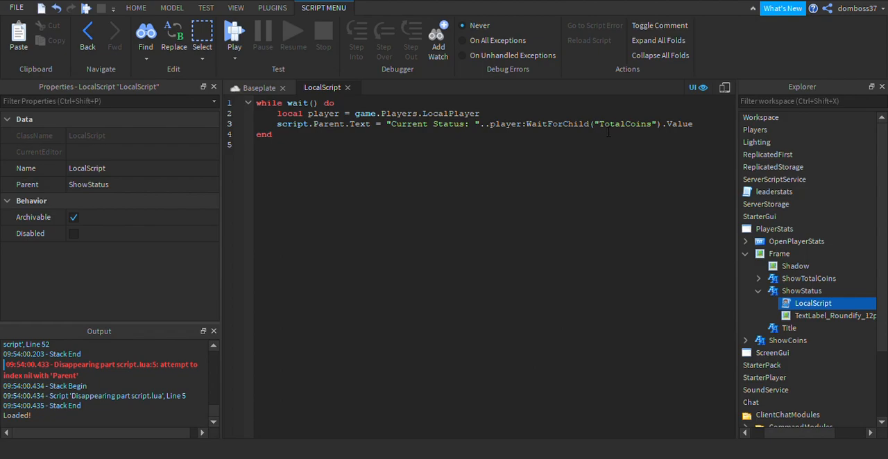
Replace the WaitForChild call on player with FindFirstChild in the status text line.
drag(599, 125, 655, 134)
click(561, 128)
drag(527, 128, 595, 132)
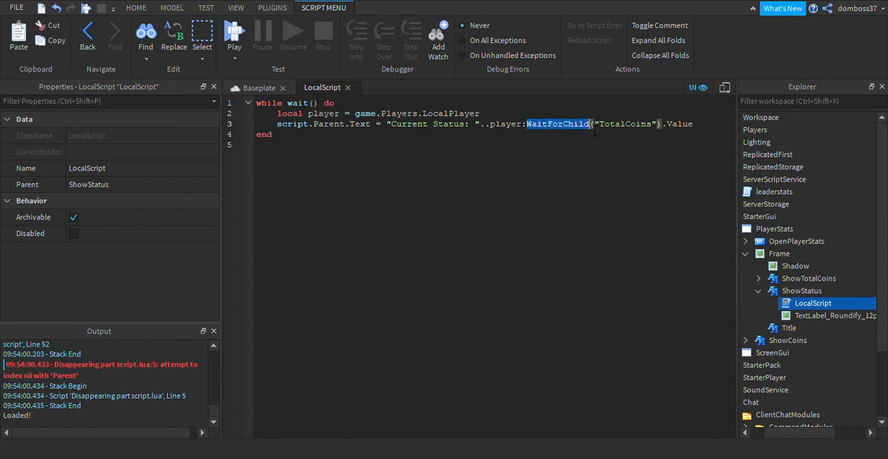
text(Find)
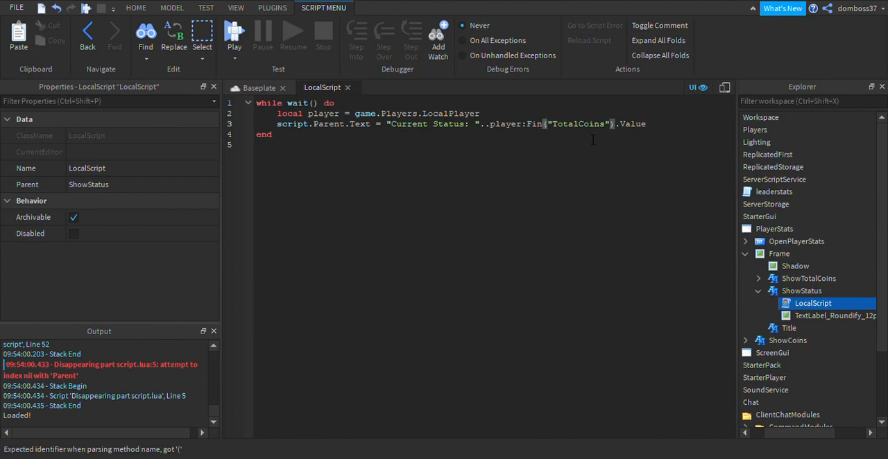
text(FirstC)
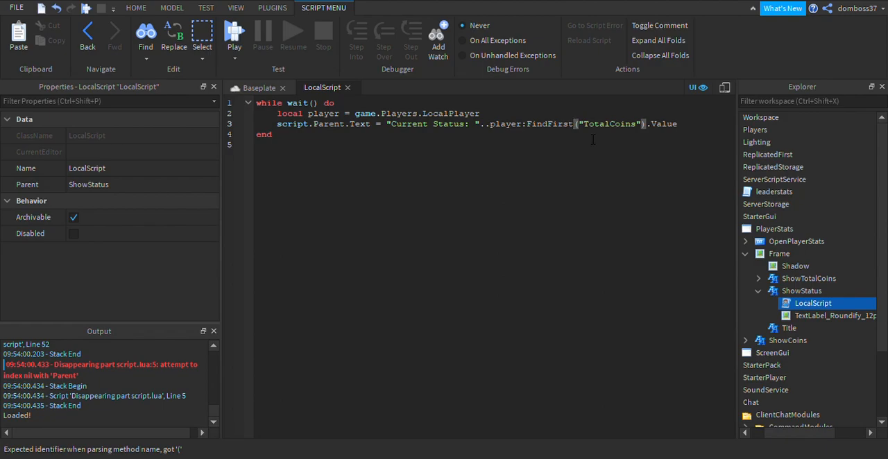
text(hild)
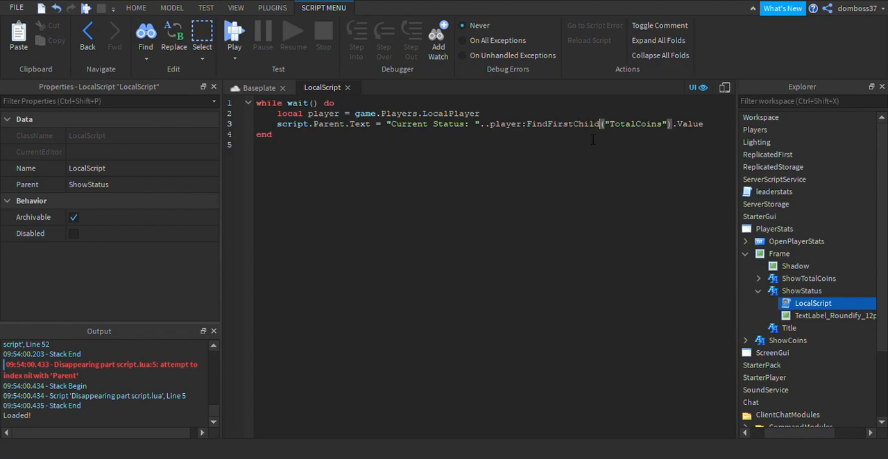
Replace "TotalCoins" with "leaderstats" in the FindFirstChild call of the status text line.
drag(667, 128, 615, 129)
text(leade)
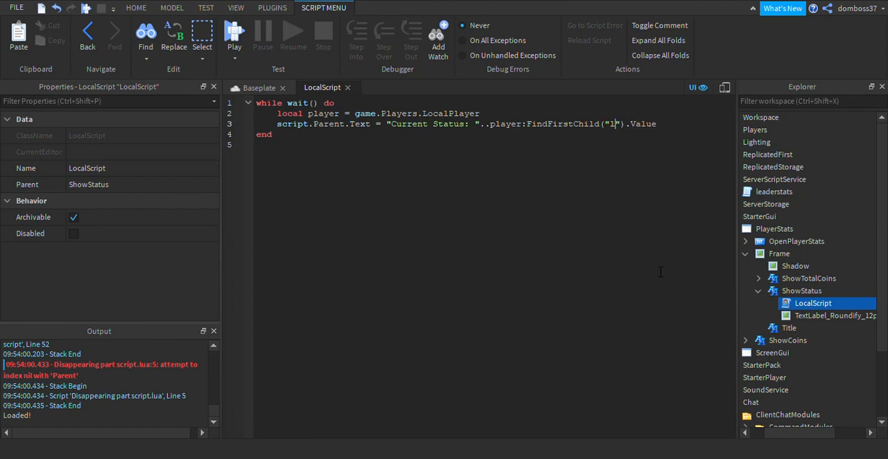
text(rstats)
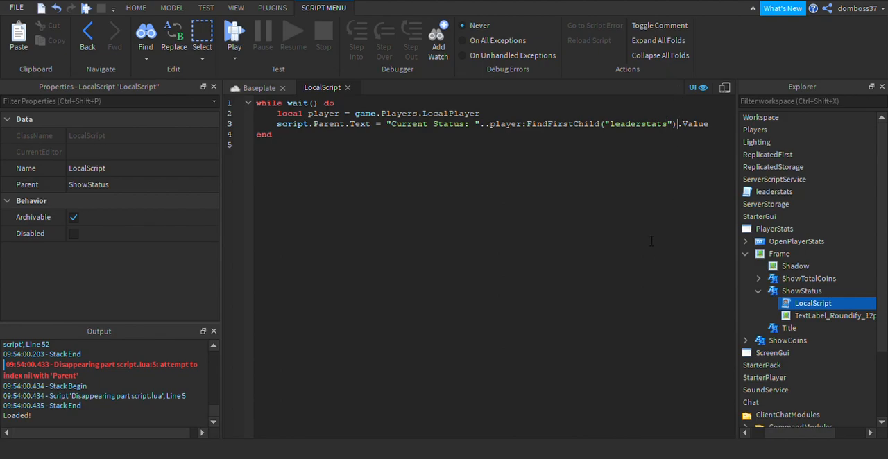
Insert :WaitForChild("Status") between the leaderstats lookup and .Value in the status text line.
text(:Wait)
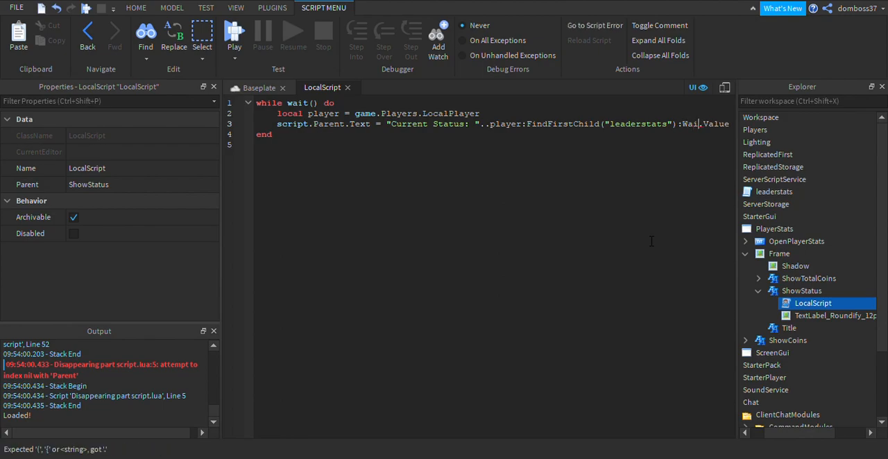
text(ForChild(")
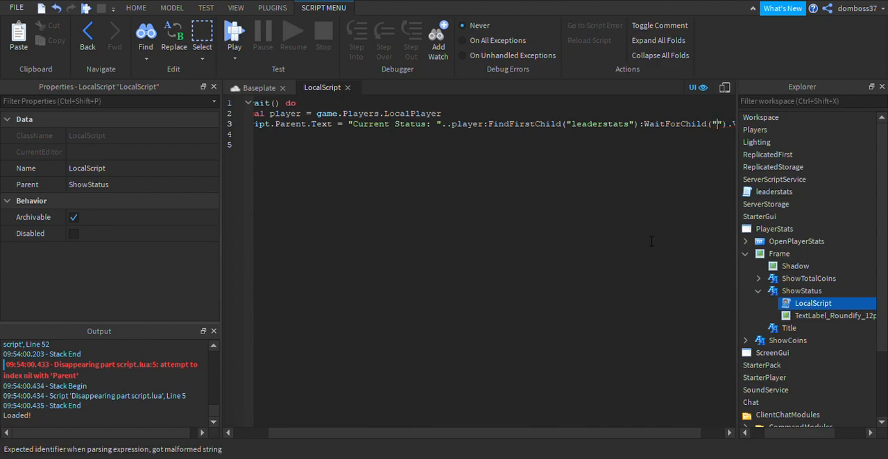
text(Status)
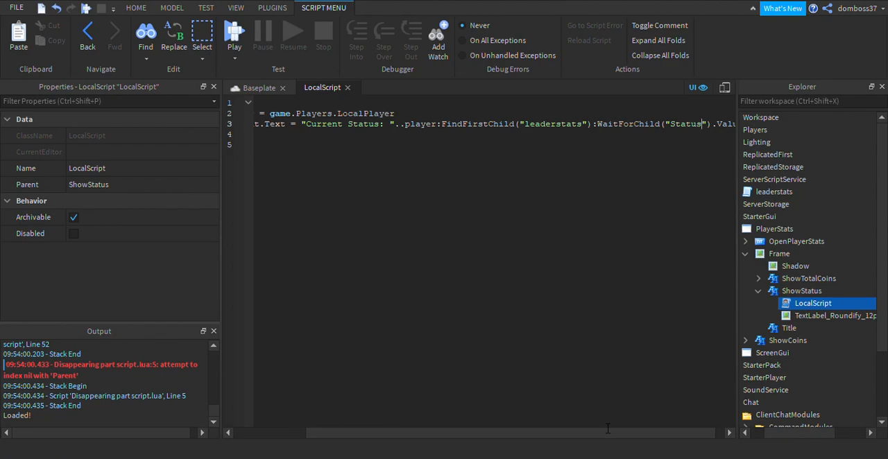
drag(610, 433, 395, 435)
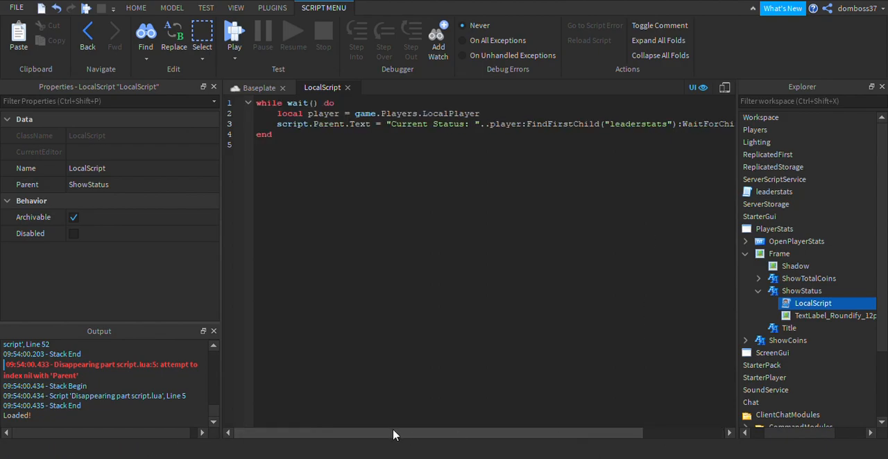
Return to the Baseplate view, start a playtest and open the Stats panel in the game.
click(275, 91)
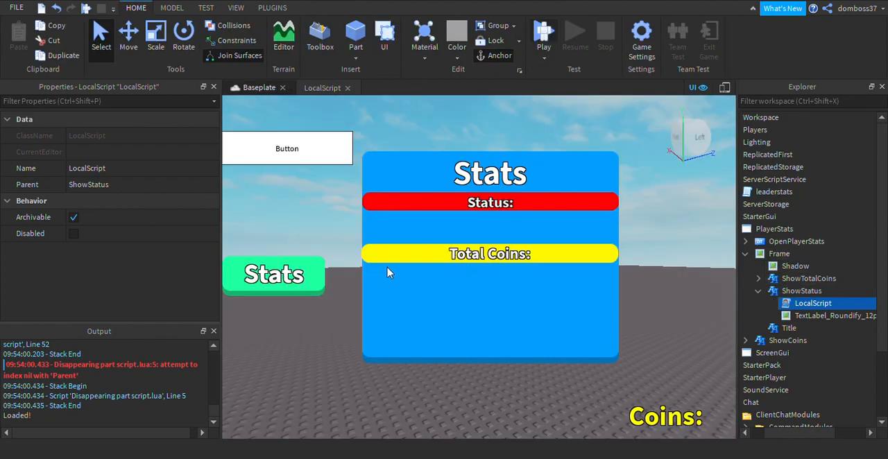
click(543, 33)
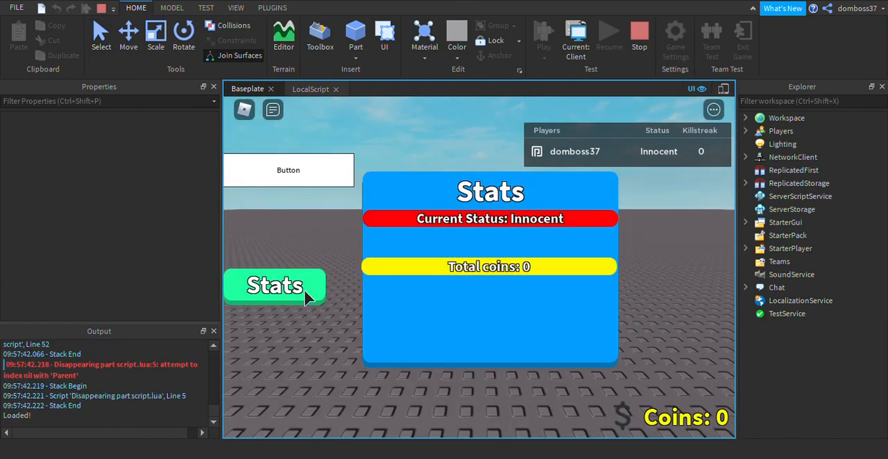
click(309, 293)
click(305, 294)
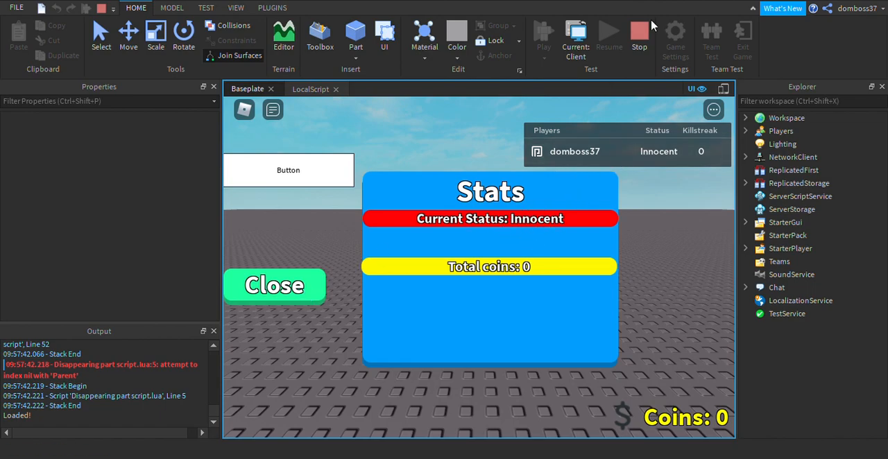
Test the status label by setting the player's leaderstats Status value to "Supervillian", and stop the playtest.
click(744, 131)
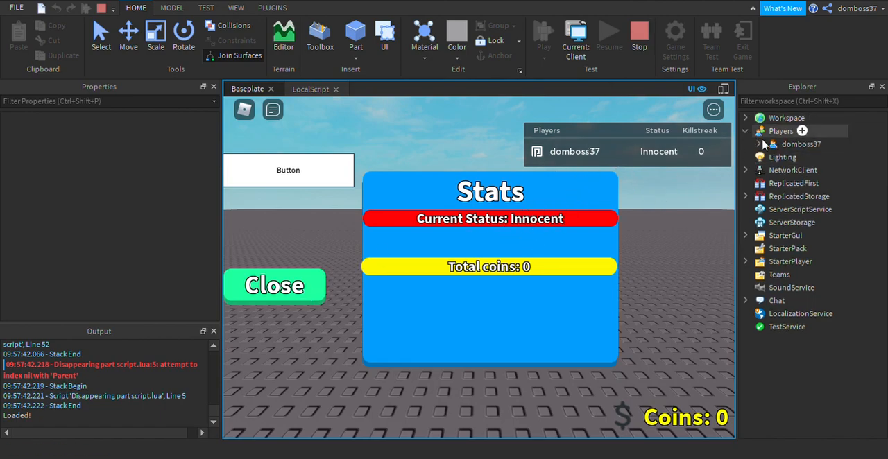
click(758, 144)
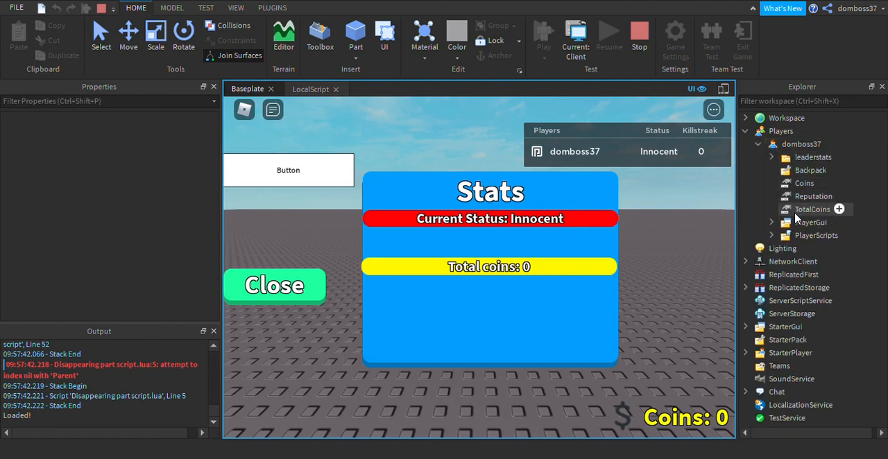
click(772, 158)
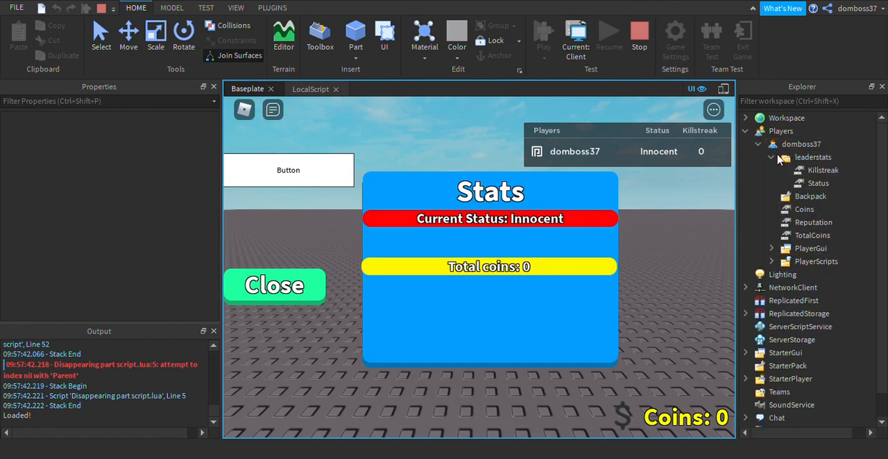
click(794, 182)
click(127, 186)
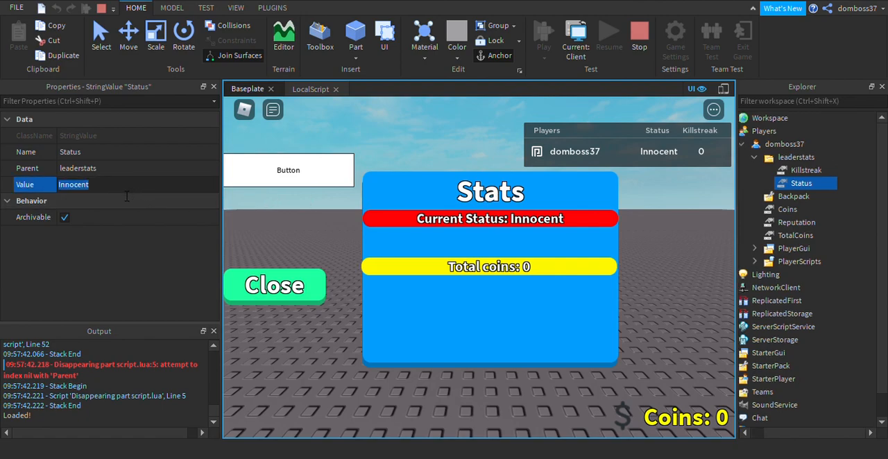
text(C)
key(Return)
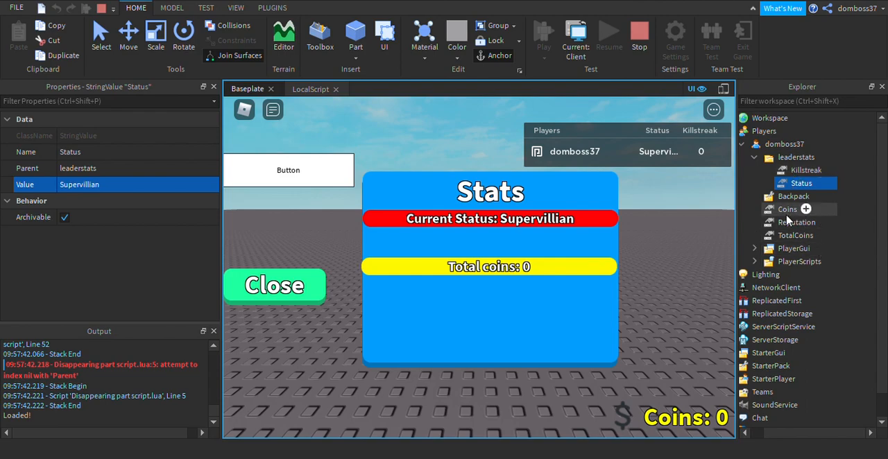
click(642, 47)
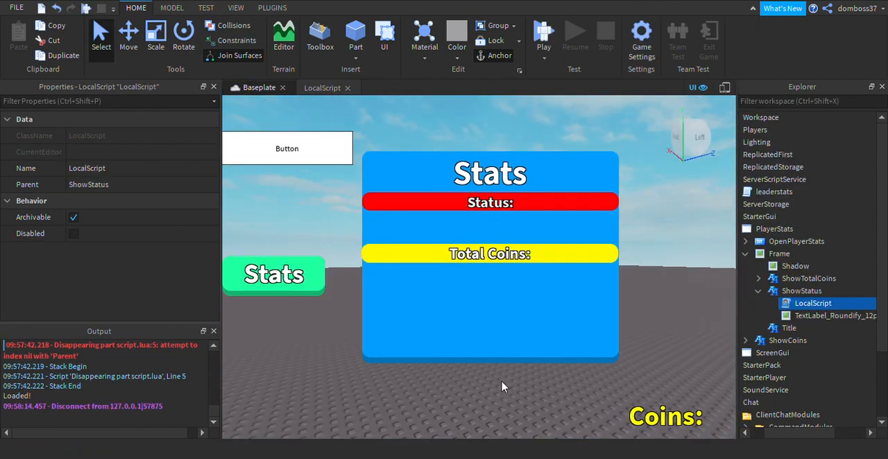
Duplicate the ShowStatus label in the Frame and rename the copy as ShowRep.
click(758, 291)
click(803, 291)
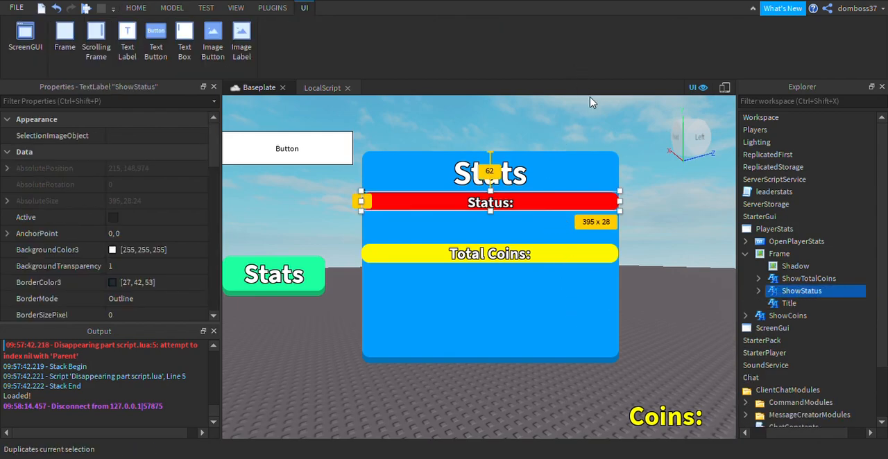
key(ctrl+d)
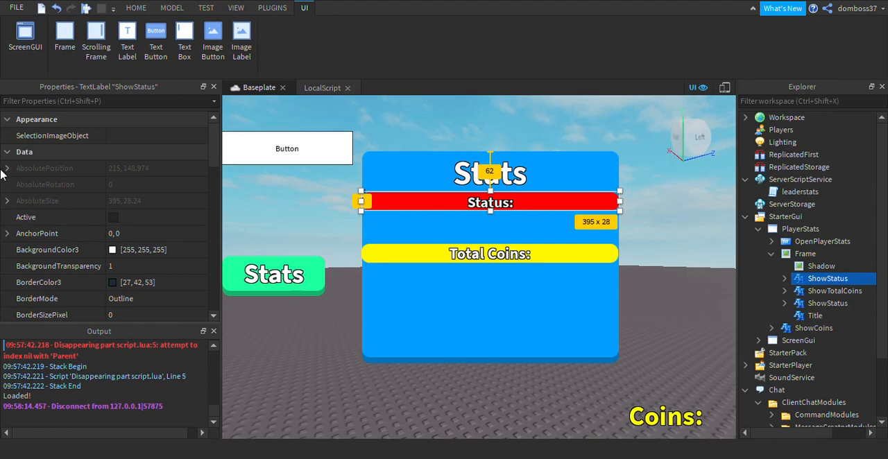
scroll(168, 225, down, 5)
click(168, 221)
drag(147, 218, 130, 219)
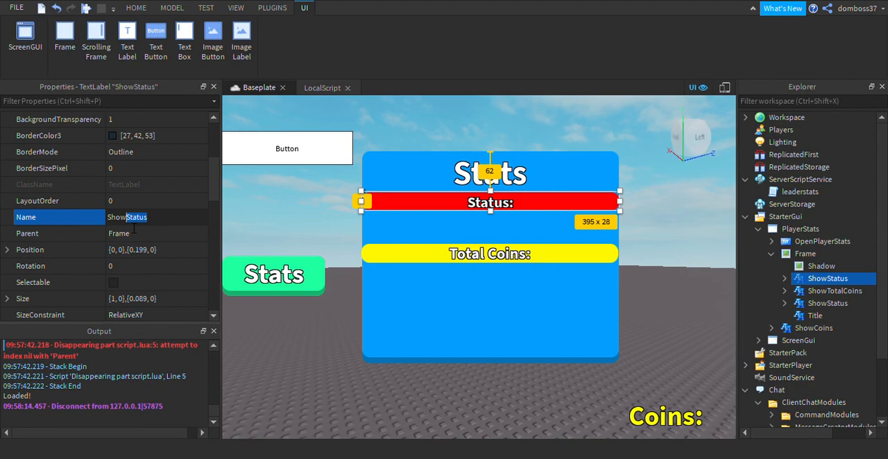
text(Rep)
key(Return)
Move the ShowRep label between the Status and Total Coins labels, about 99 px below the Frame's upper edge.
scroll(129, 232, down, 3)
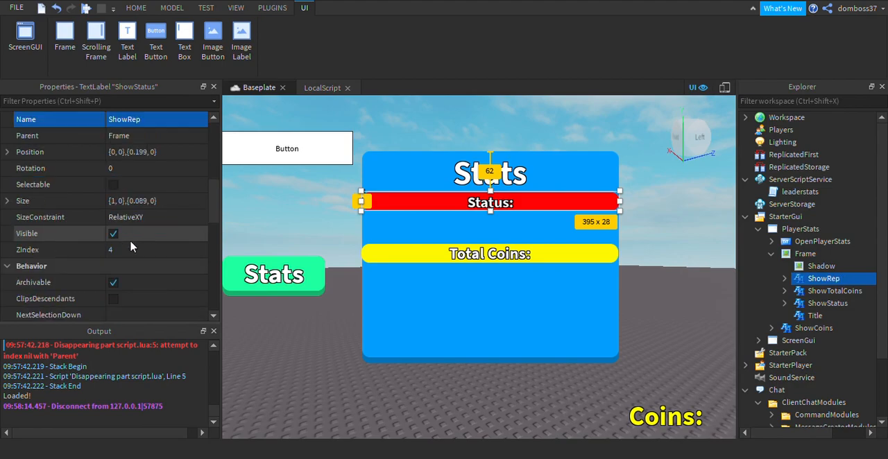
scroll(108, 183, up, 1)
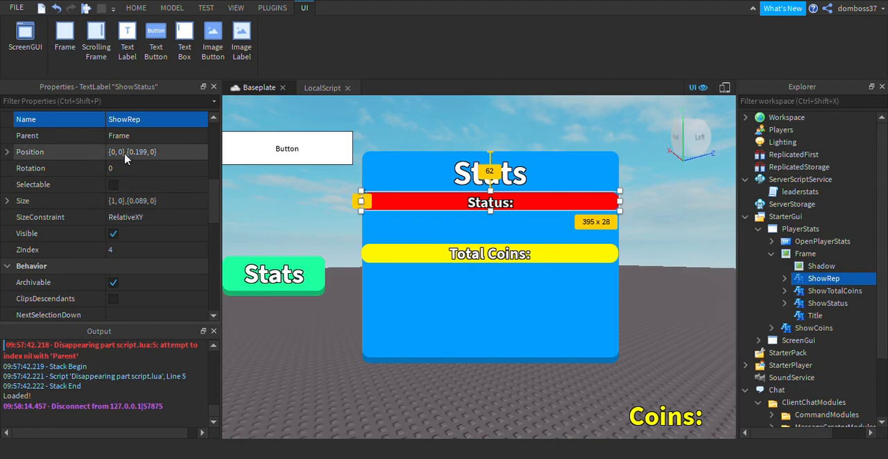
drag(476, 217, 472, 242)
Set the ImageColor3 of ShowRep's TextLabel_Roundify_12px image to blue 45, 30, 255.
scroll(120, 222, down, 5)
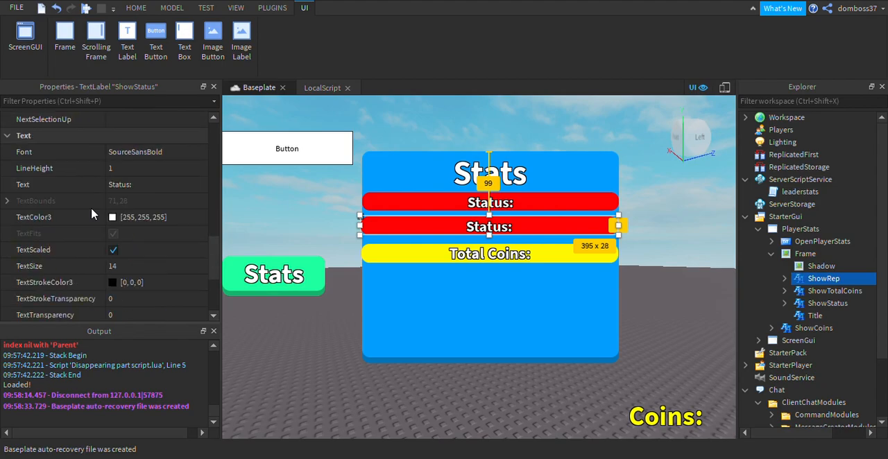
click(119, 221)
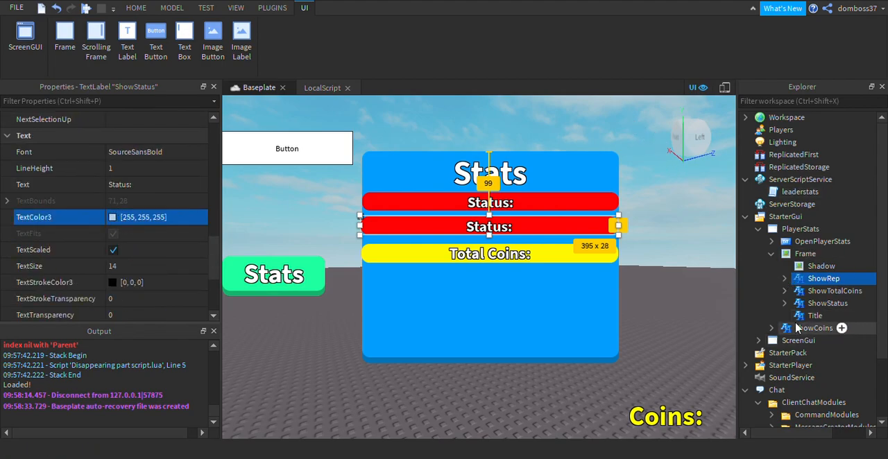
click(785, 279)
click(815, 302)
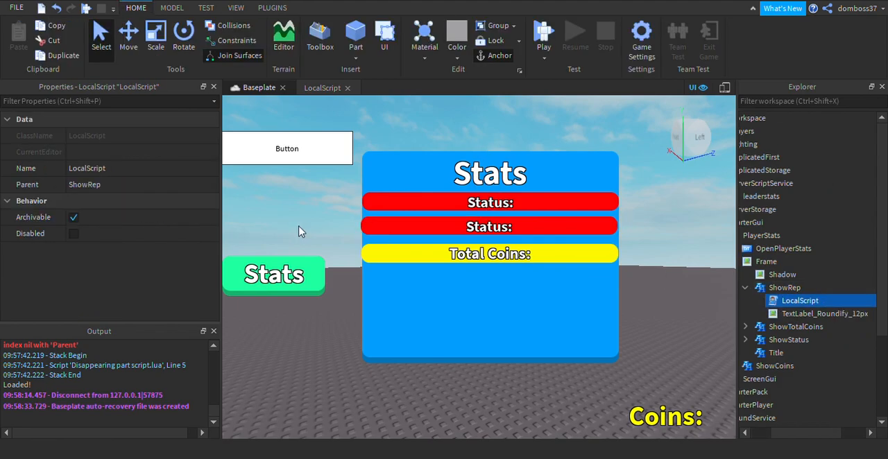
click(796, 316)
scroll(139, 232, down, 10)
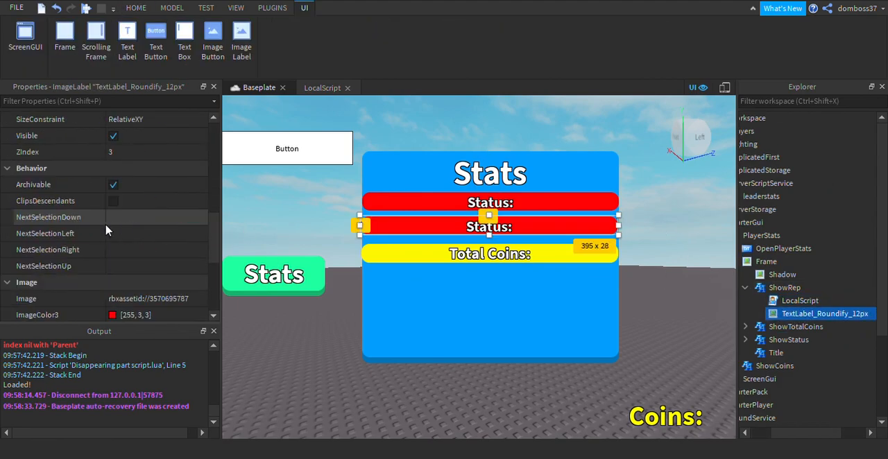
click(142, 217)
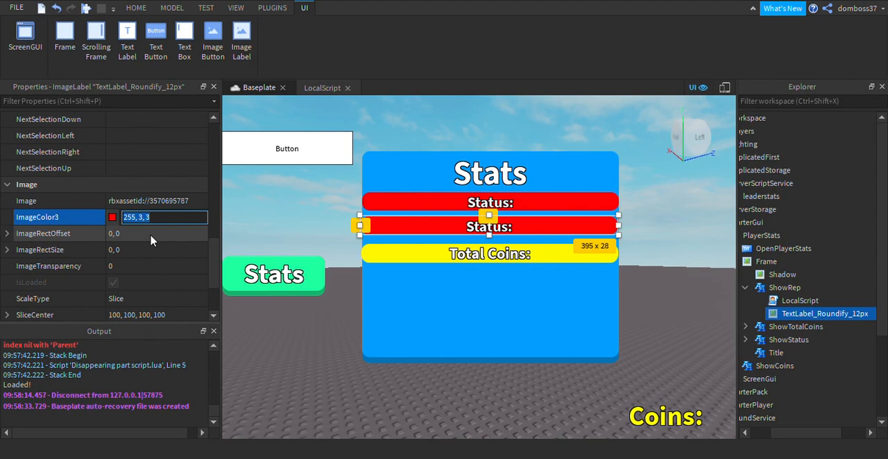
text(45,30,255)
key(Return)
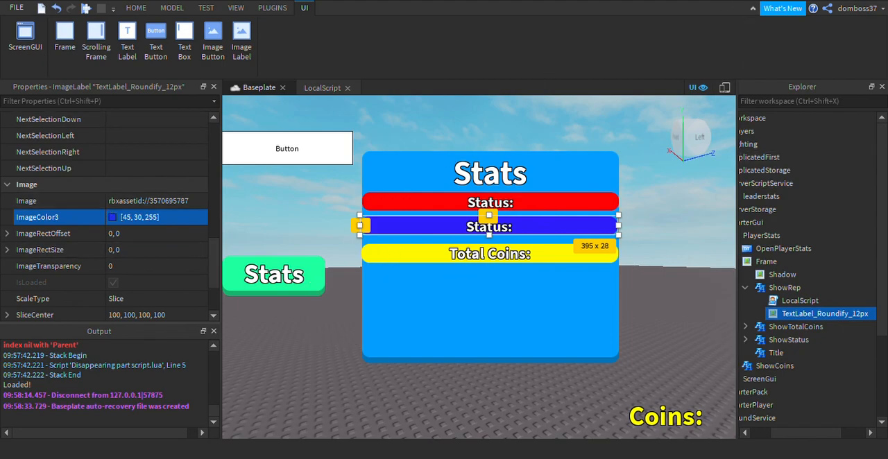
Open the LocalScript under ShowRep and replace "Status" with "Killstreak" in its WaitForChild call.
double_click(791, 300)
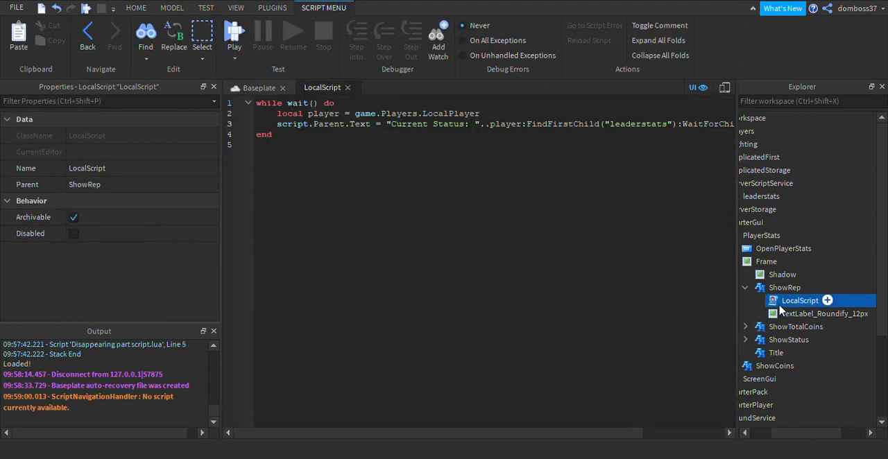
drag(593, 436, 699, 434)
drag(692, 126, 660, 127)
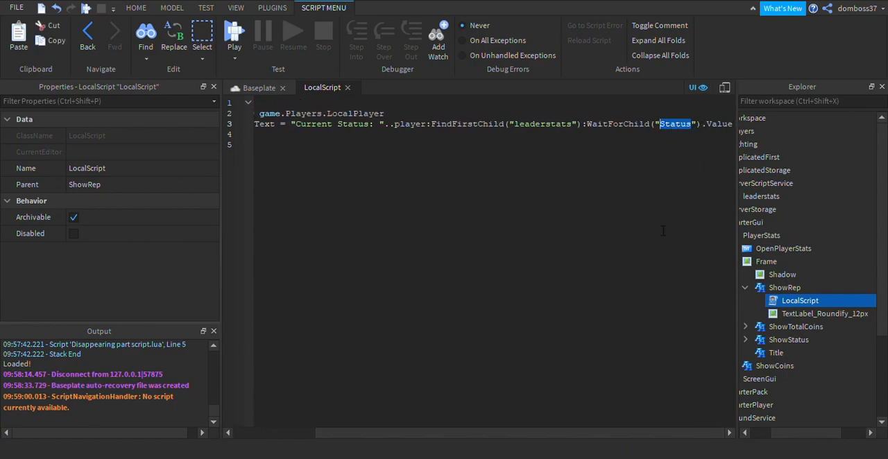
text(Kills)
text(treak)
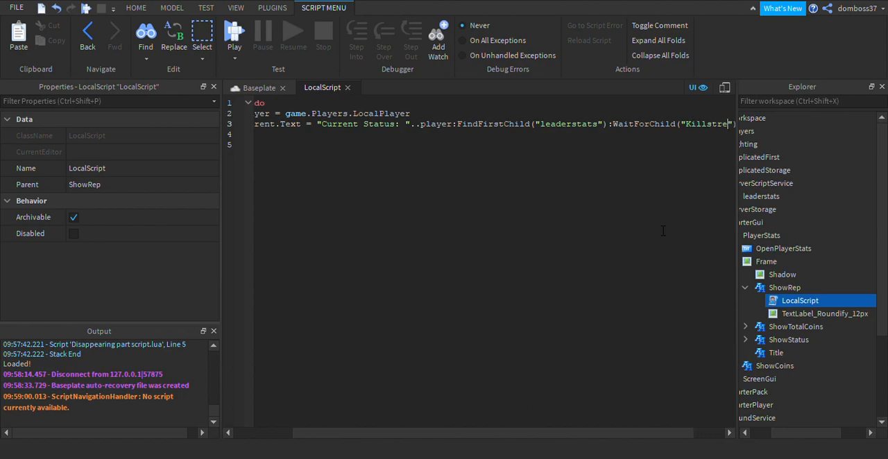
Change the text prefix in ShowRep's LocalScript to "Killstreak: ".
drag(414, 435, 313, 432)
drag(465, 125, 408, 134)
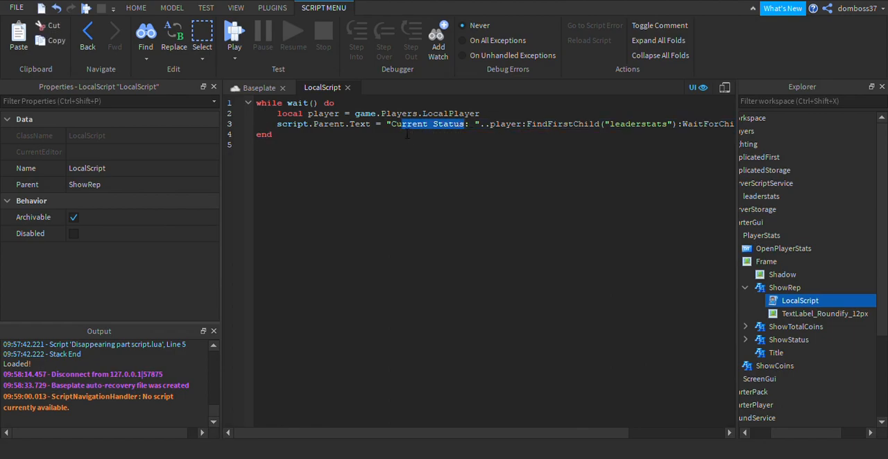
text(Killstrea)
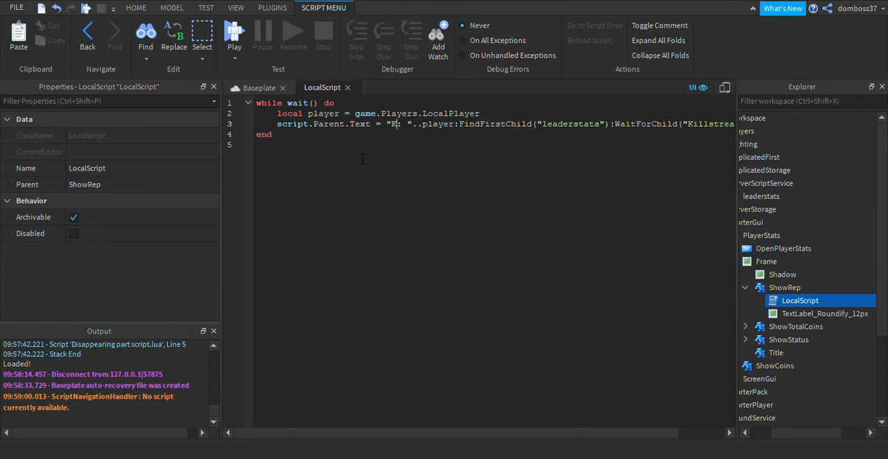
text(k)
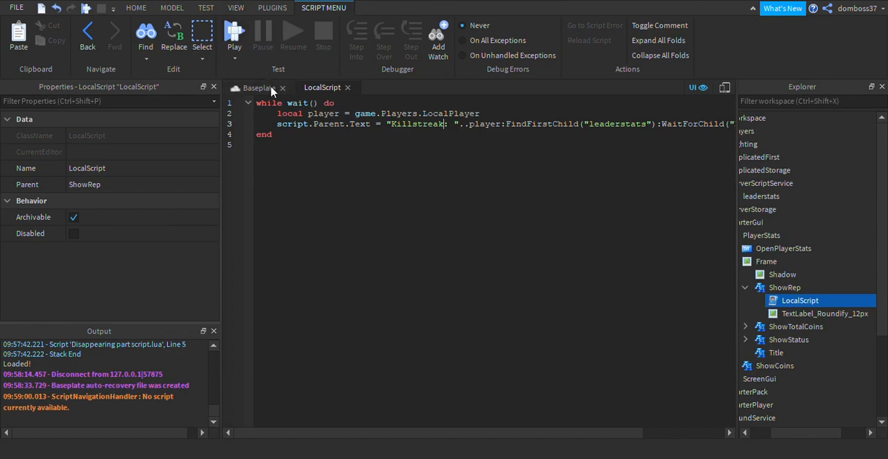
Start a play test and set the Killstreak value in the local player's leaderstats folder to 40.
click(243, 56)
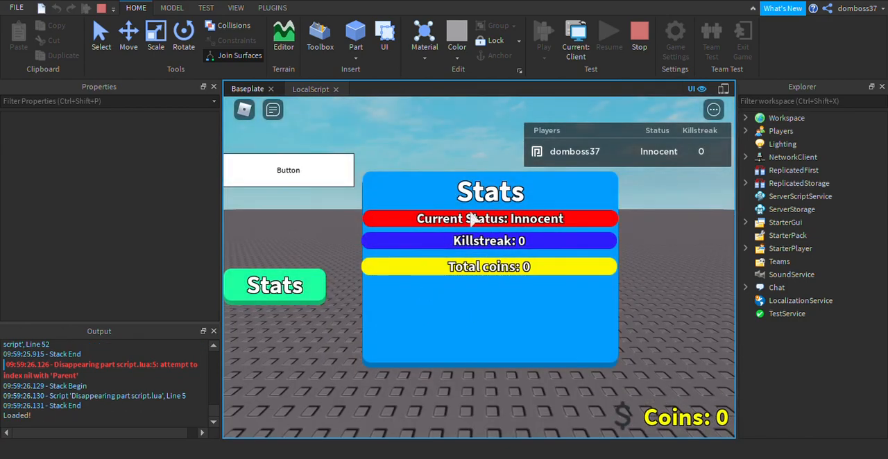
click(744, 131)
click(758, 144)
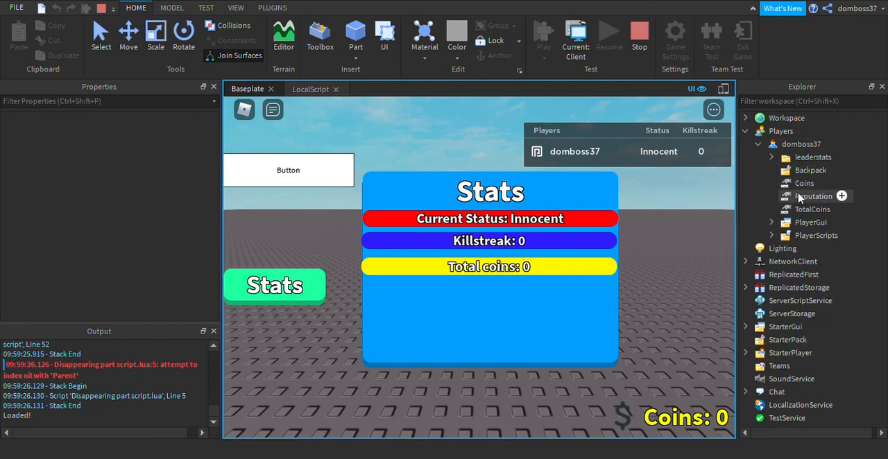
click(771, 158)
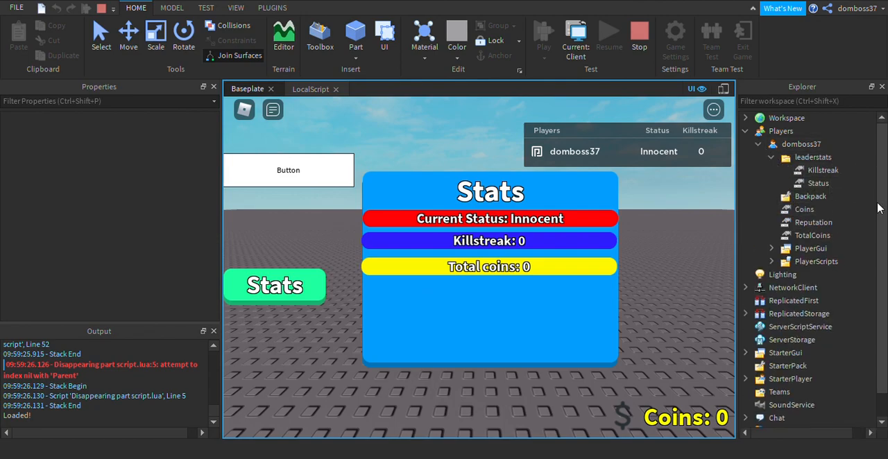
click(810, 171)
click(116, 189)
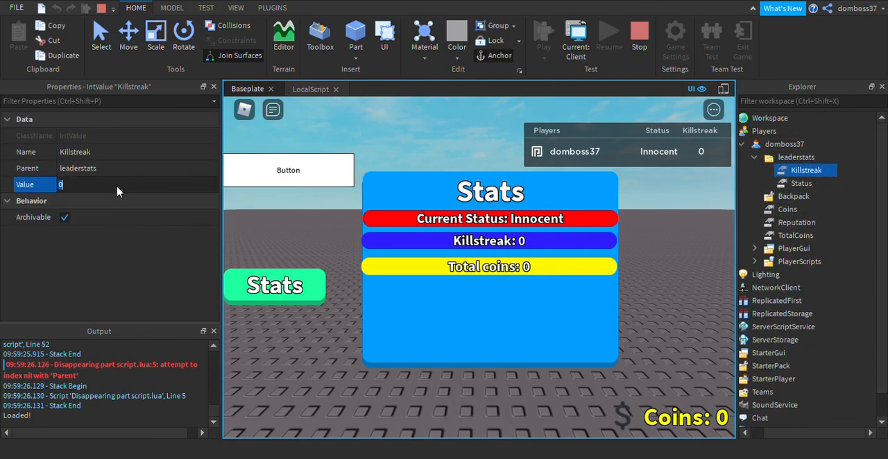
key(Return)
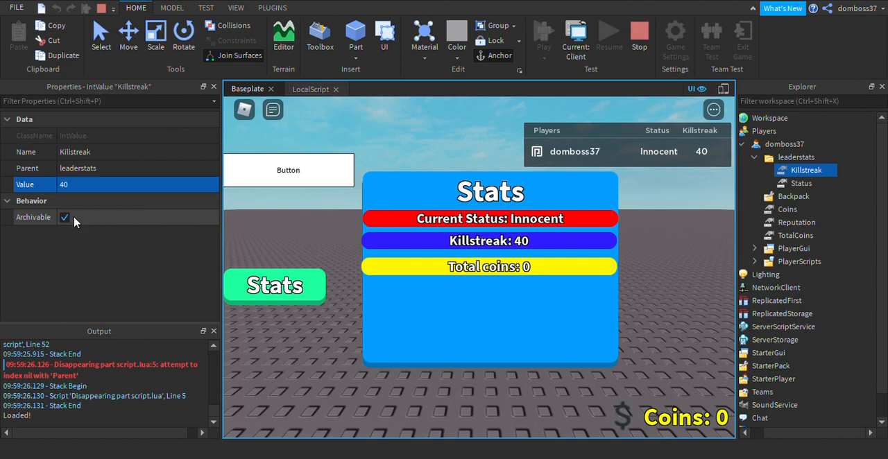
Set the Status value in the player's leaderstats folder to "Supervillian" during the play test.
click(791, 183)
click(151, 189)
text(Supervillian)
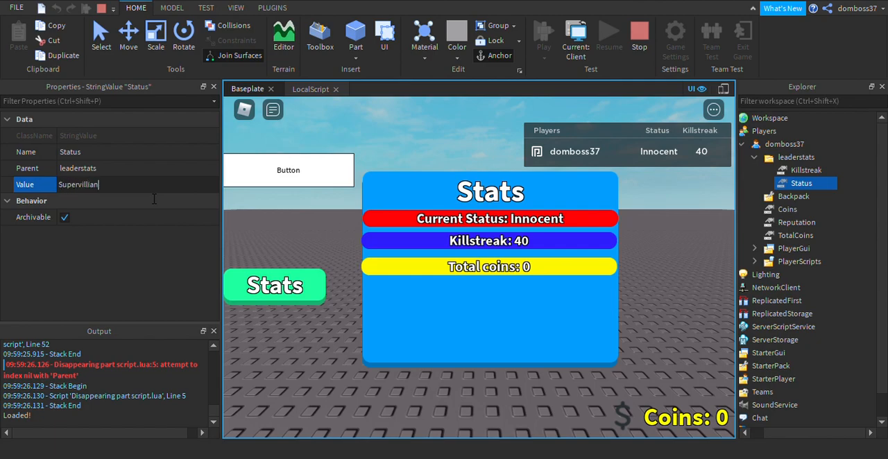
key(Return)
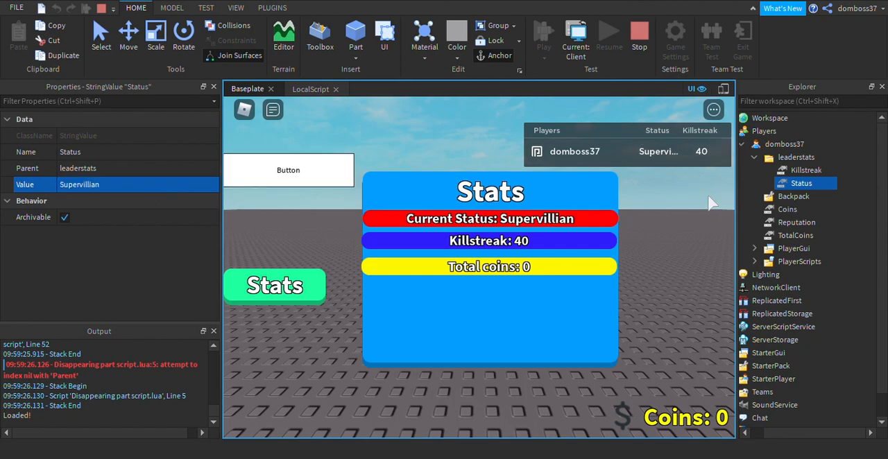
Test adding coins with the white in-game Button and stop the play test.
right_drag(629, 262, 641, 259)
click(328, 163)
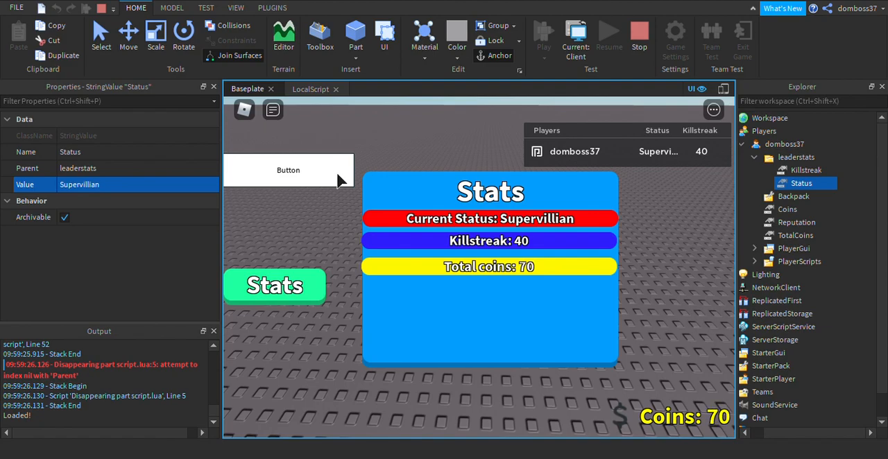
click(642, 56)
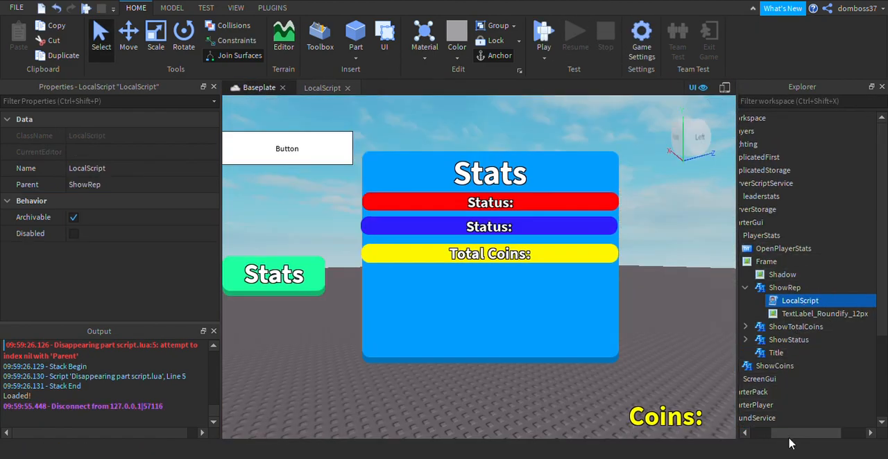
Set the Text property of the ShowRep label in the PlayerStats Frame to "Rep:".
click(784, 287)
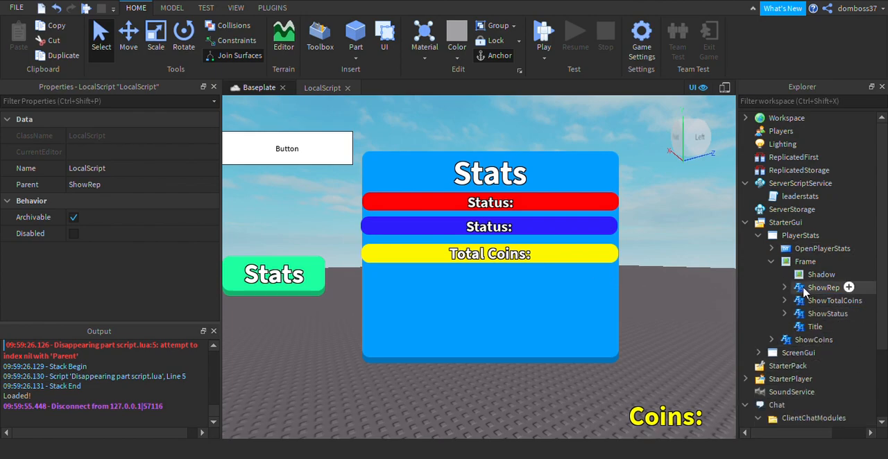
click(815, 289)
scroll(83, 222, down, 10)
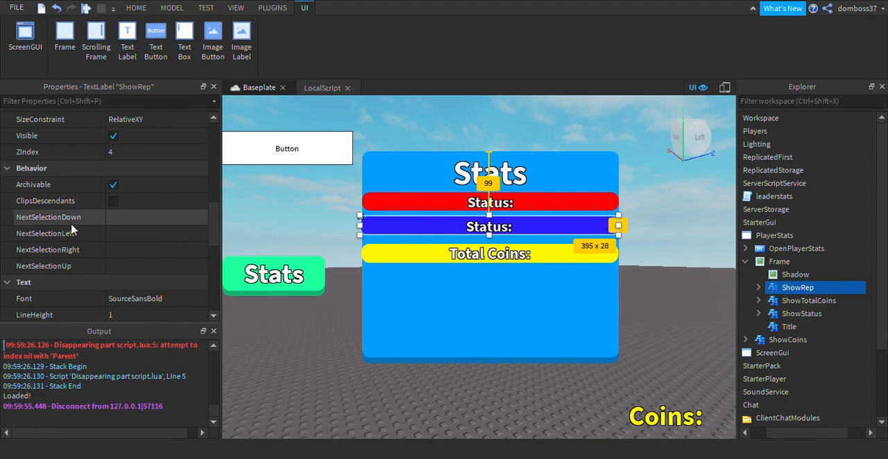
click(139, 185)
text(Rep:)
key(Return)
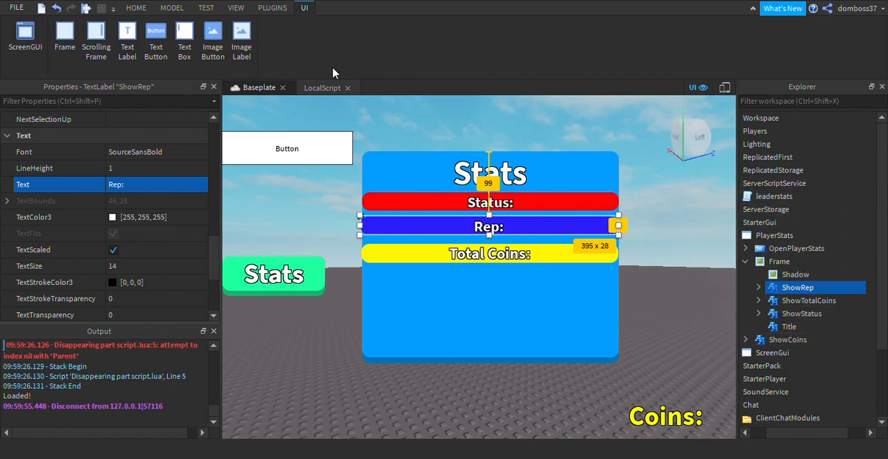
Examine the leaderstats script in ServerScriptService and close both open script editors.
double_click(775, 198)
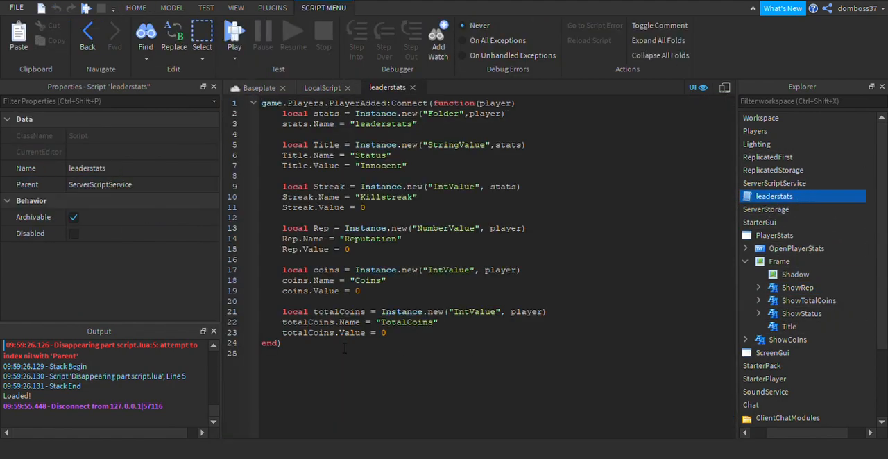
click(412, 87)
click(347, 87)
right_drag(428, 135, 414, 132)
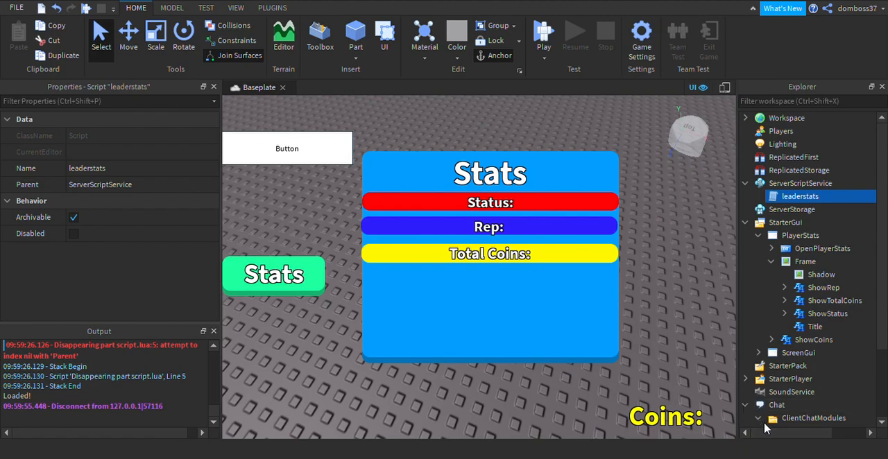
Collapse the Chat, Frame, PlayerStats, StarterGui and ServerScriptService branches of the object tree.
click(746, 405)
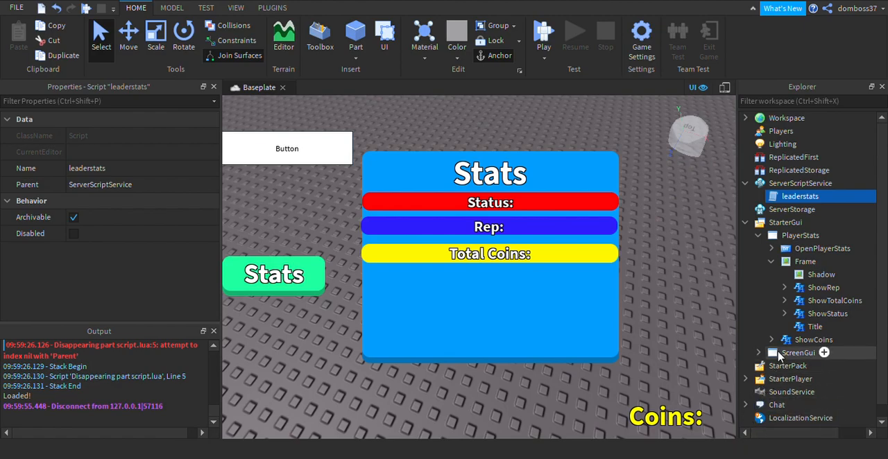
click(770, 262)
click(758, 236)
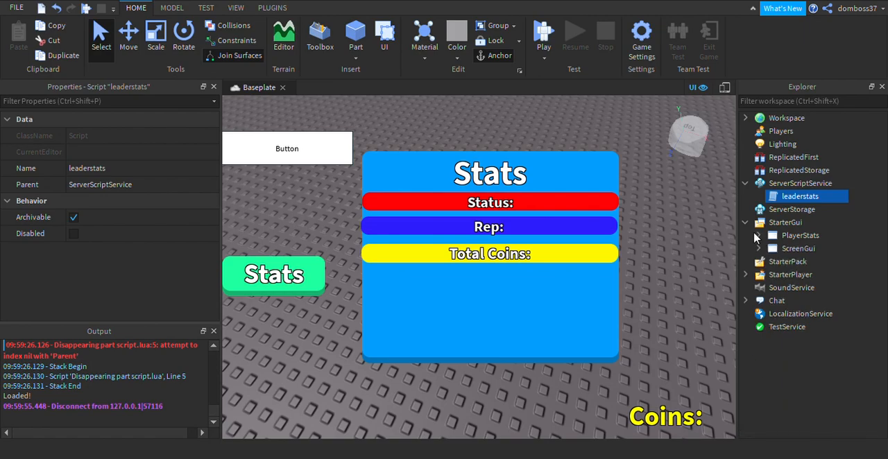
click(745, 222)
click(745, 184)
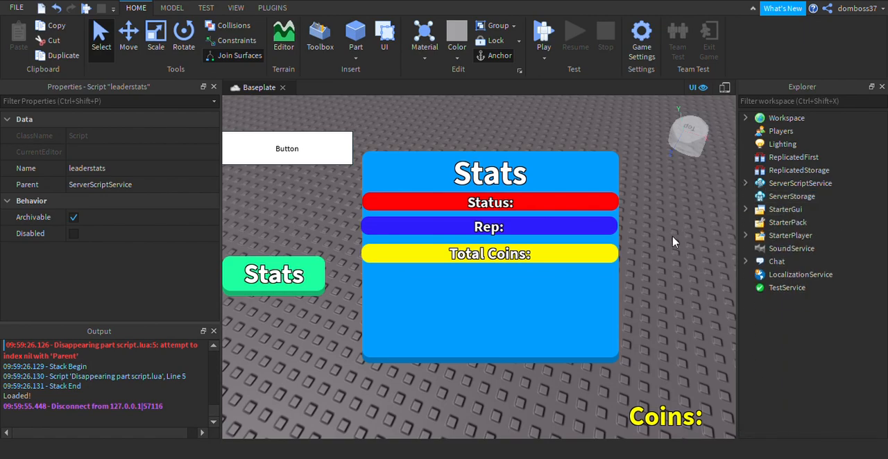